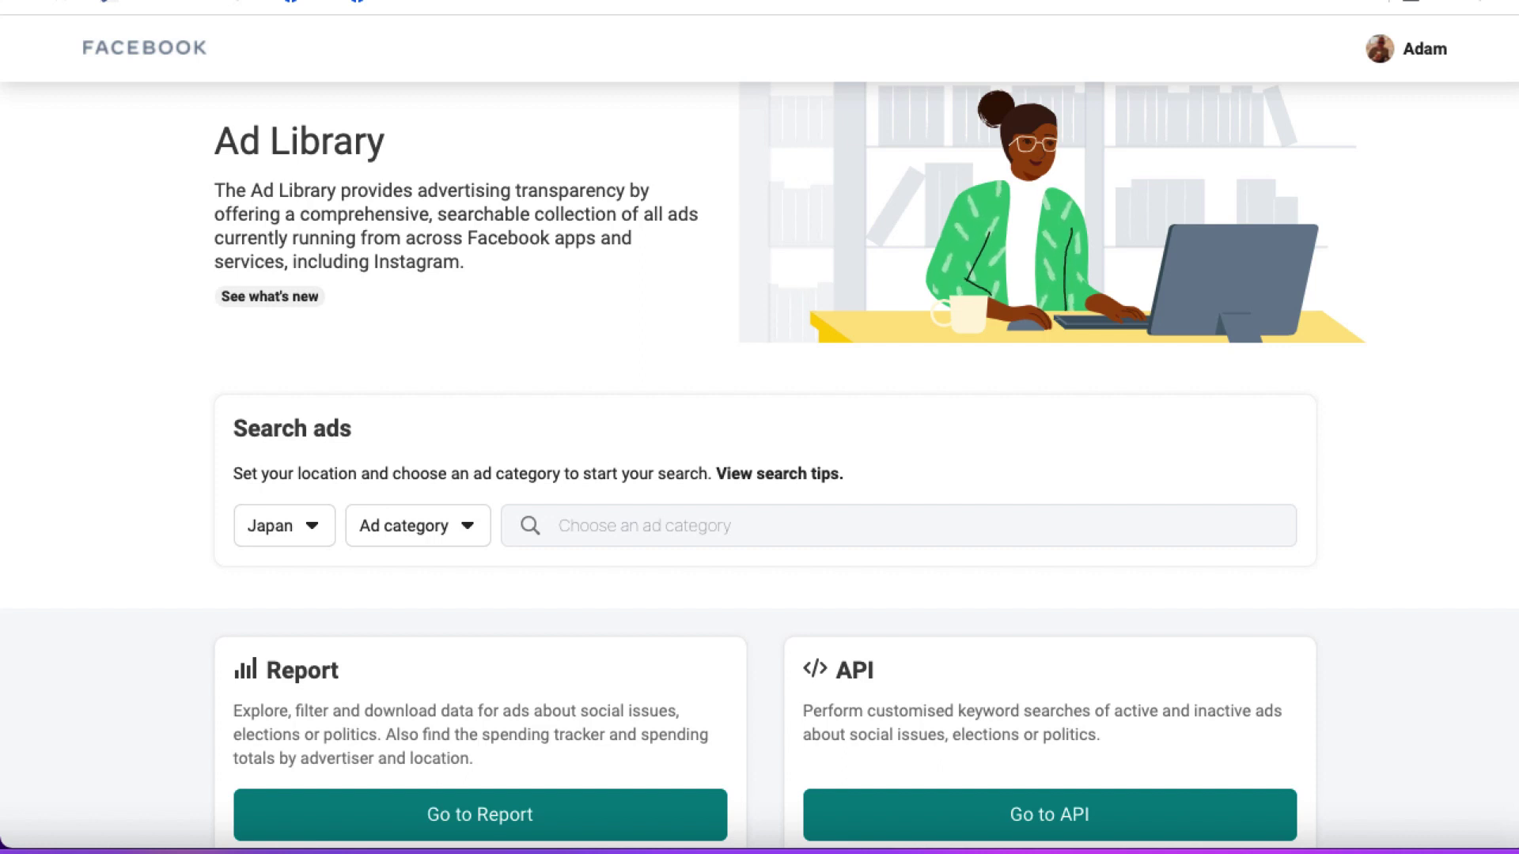
- Set the ad search to all countries and the All ads category
{"action": "left_click", "coordinate": [314, 531]}
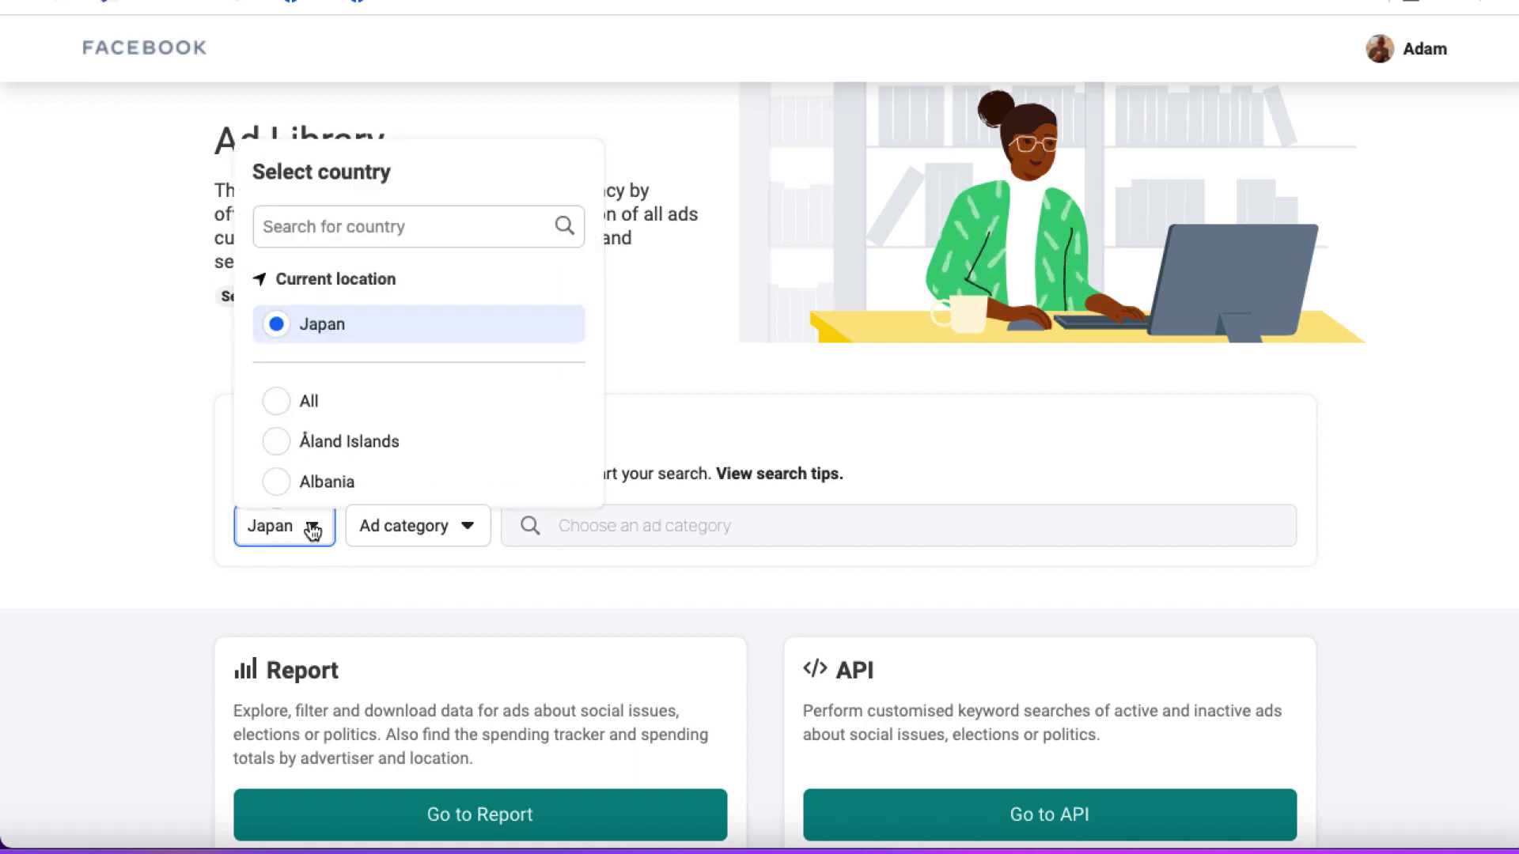
{"action": "left_click", "coordinate": [277, 402]}
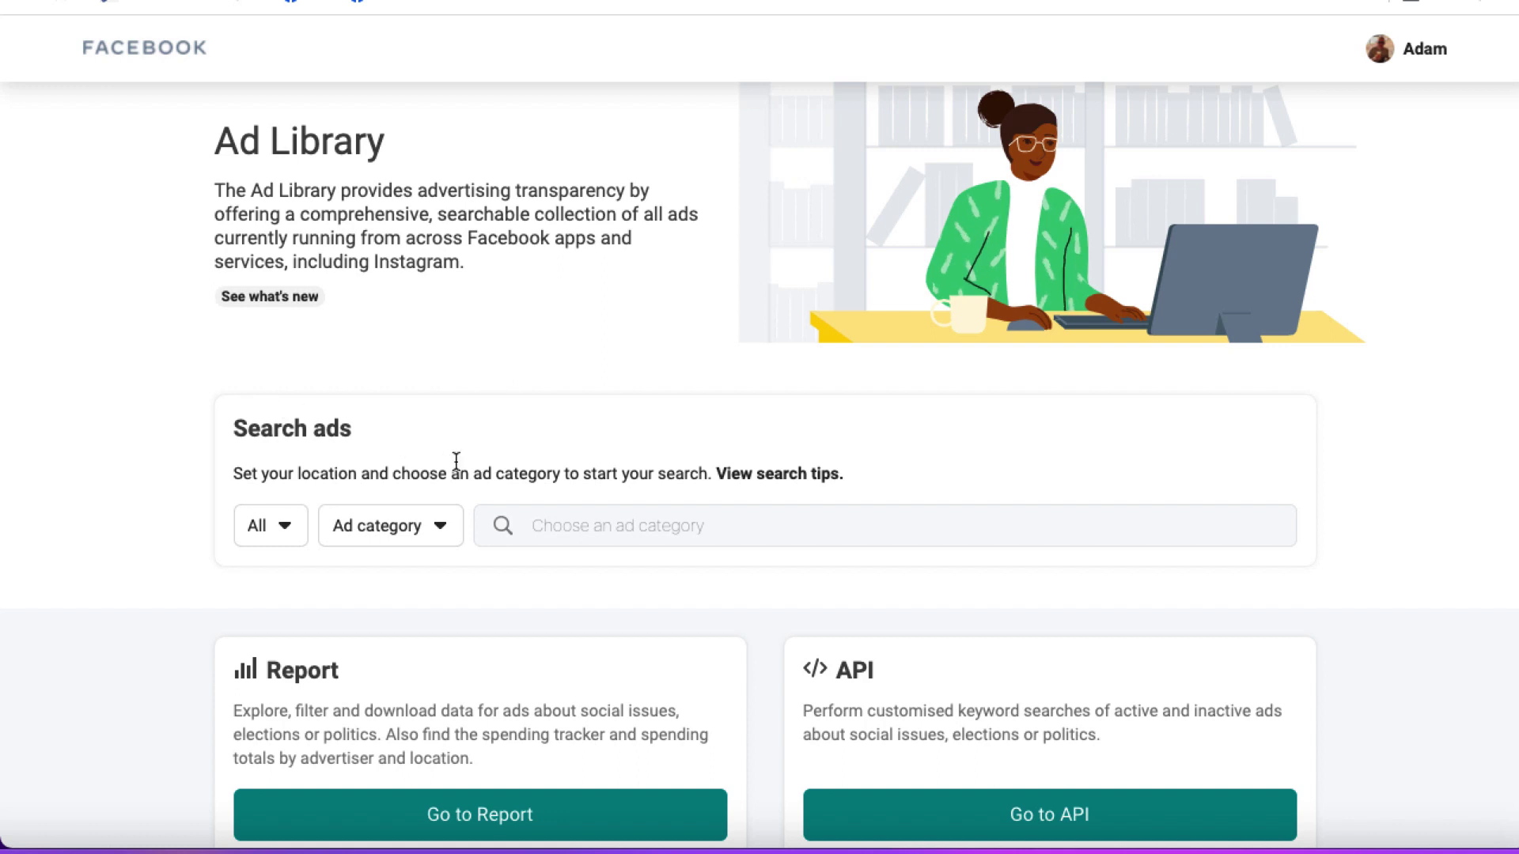
{"action": "left_click", "coordinate": [437, 527]}
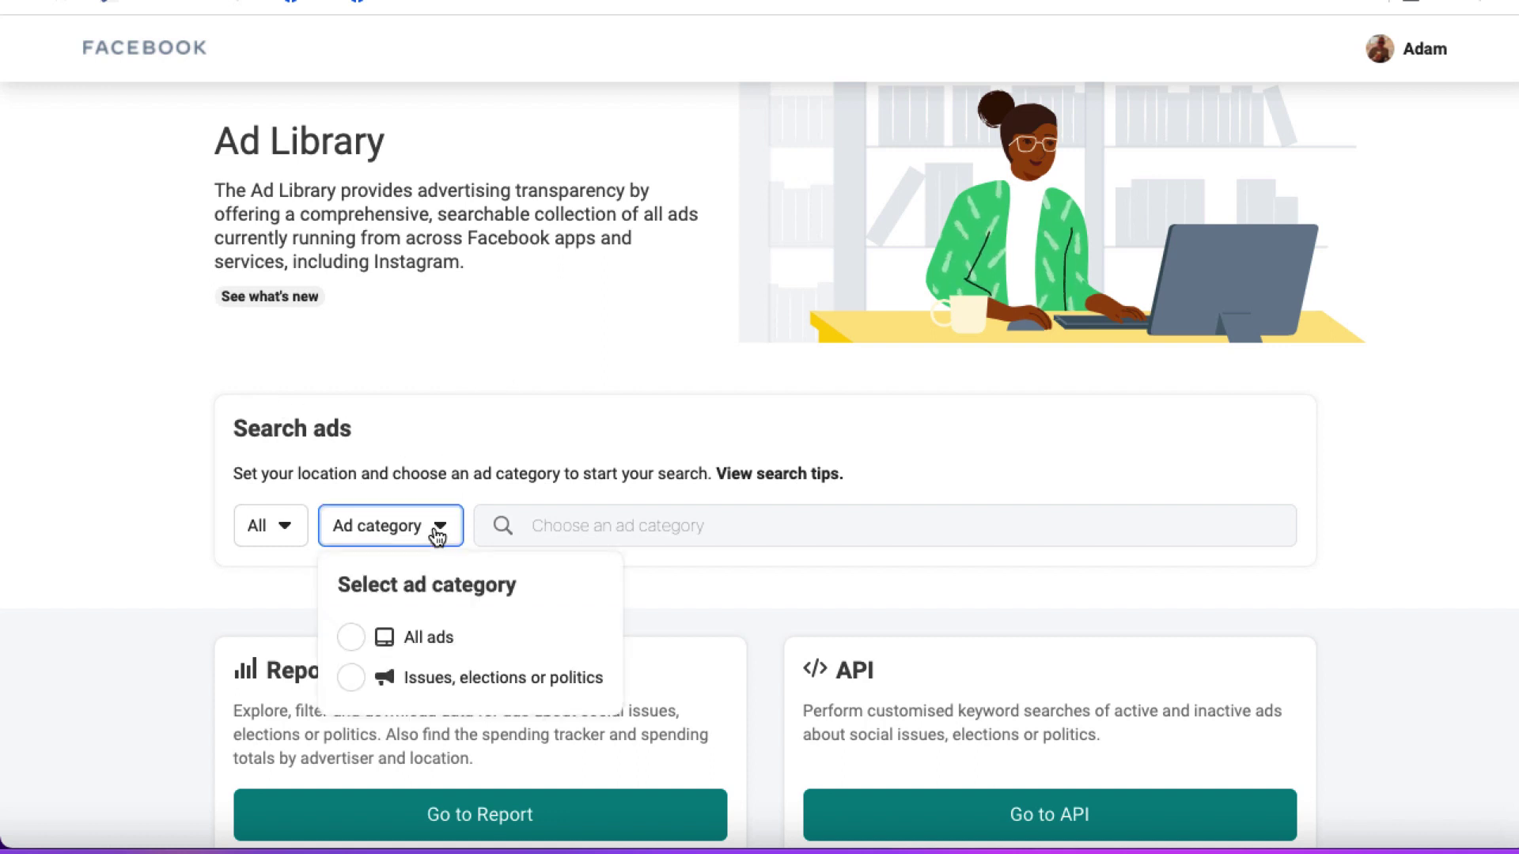
{"action": "left_click", "coordinate": [376, 636]}
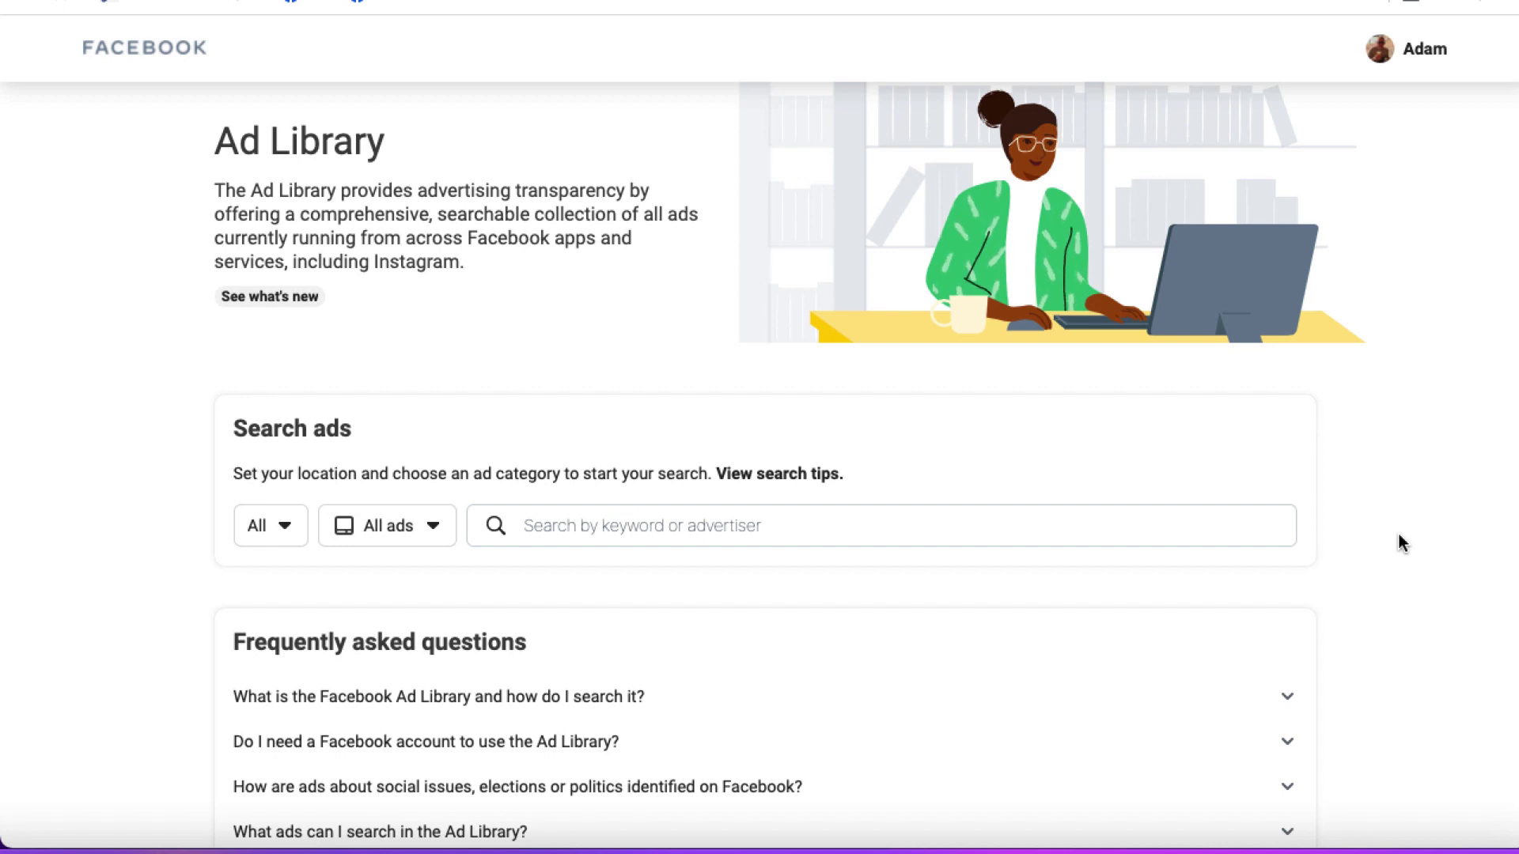
- Search the Ad Library for "dog training"
{"action": "left_click", "coordinate": [1079, 529]}
{"action": "type", "text": "dog trai"}
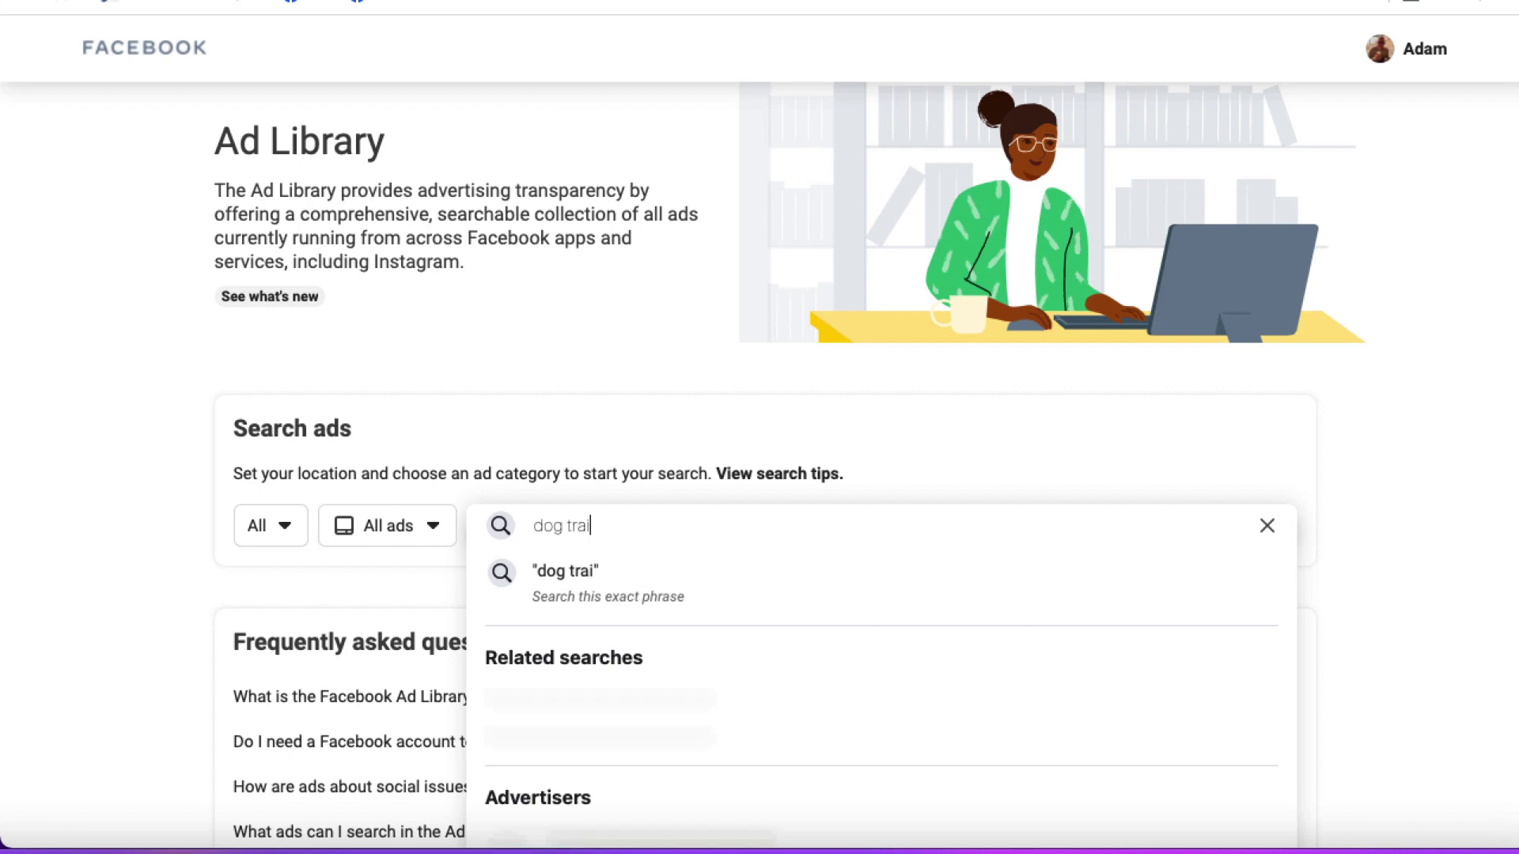
{"action": "type", "text": "ning"}
{"action": "key", "text": "Return"}
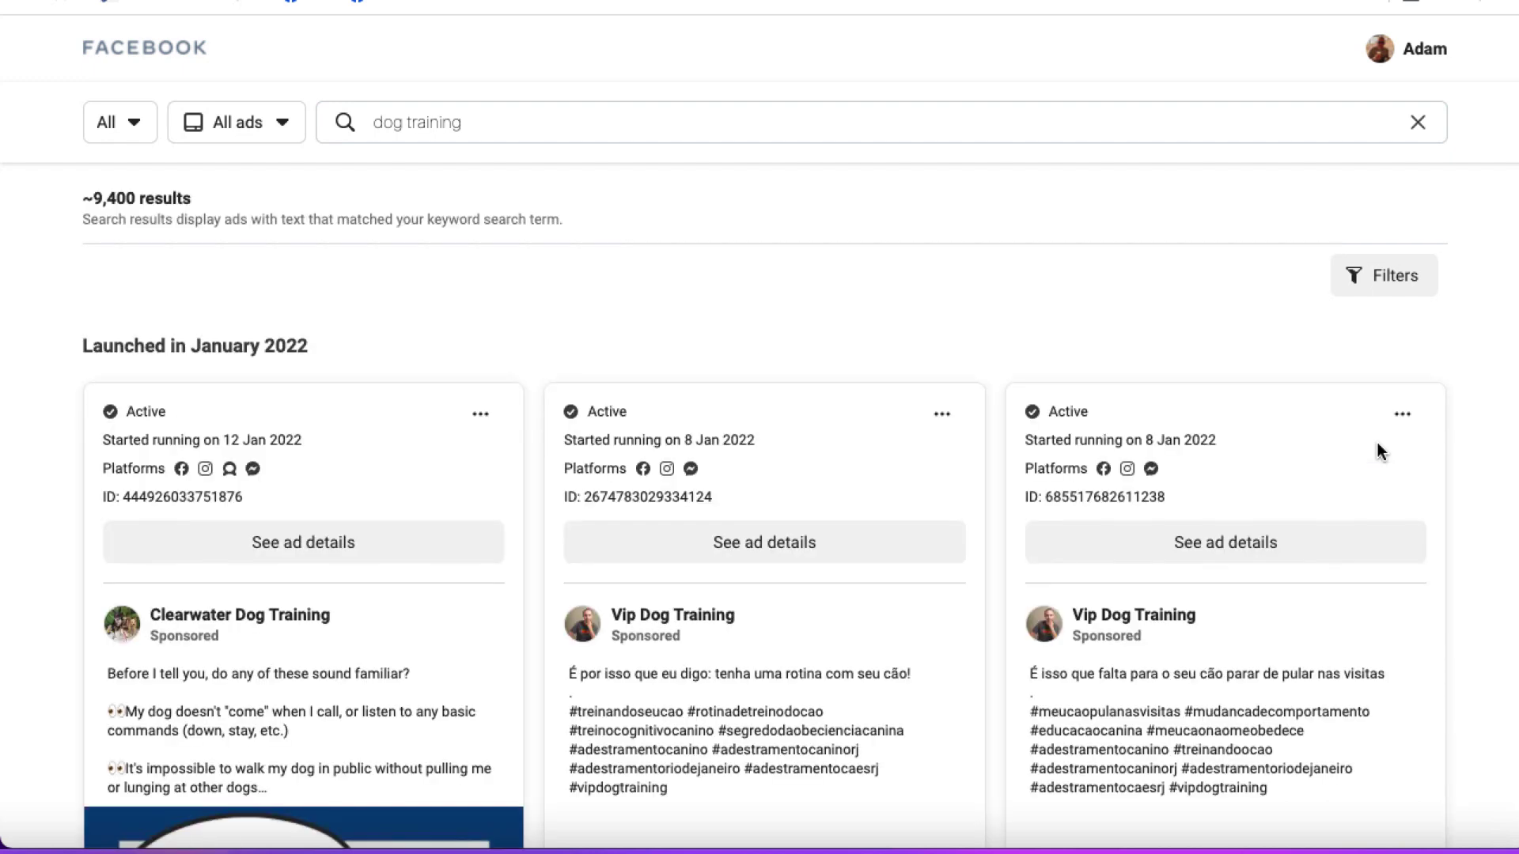
- Filter the dog training results to the Videos media type and the English language
{"action": "scroll", "coordinate": [1456, 649], "scroll_direction": "down", "scroll_amount": 4}
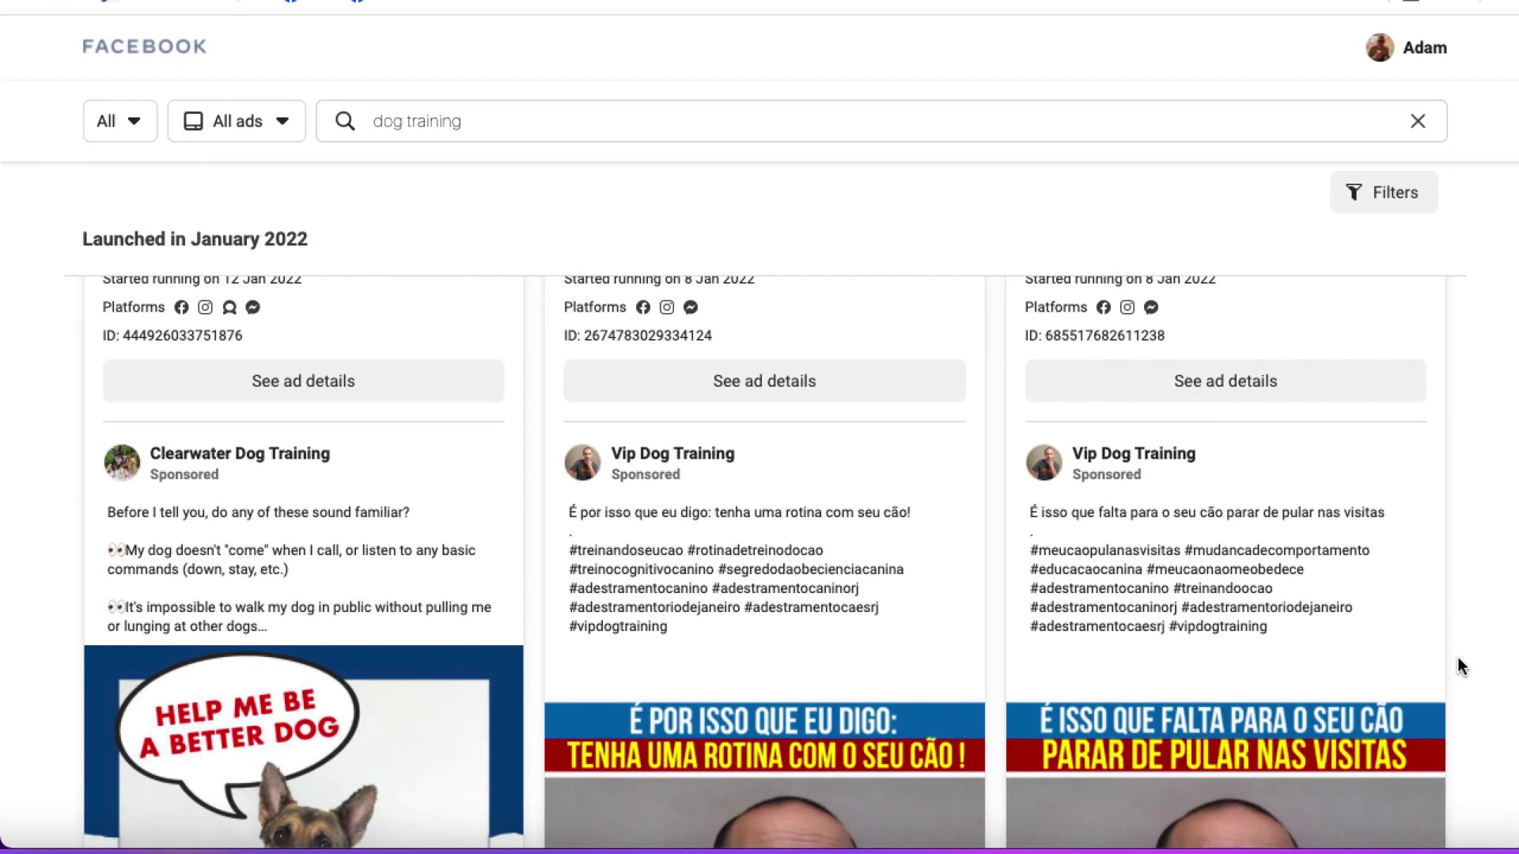
{"action": "scroll", "coordinate": [1321, 657], "scroll_direction": "down", "scroll_amount": 8}
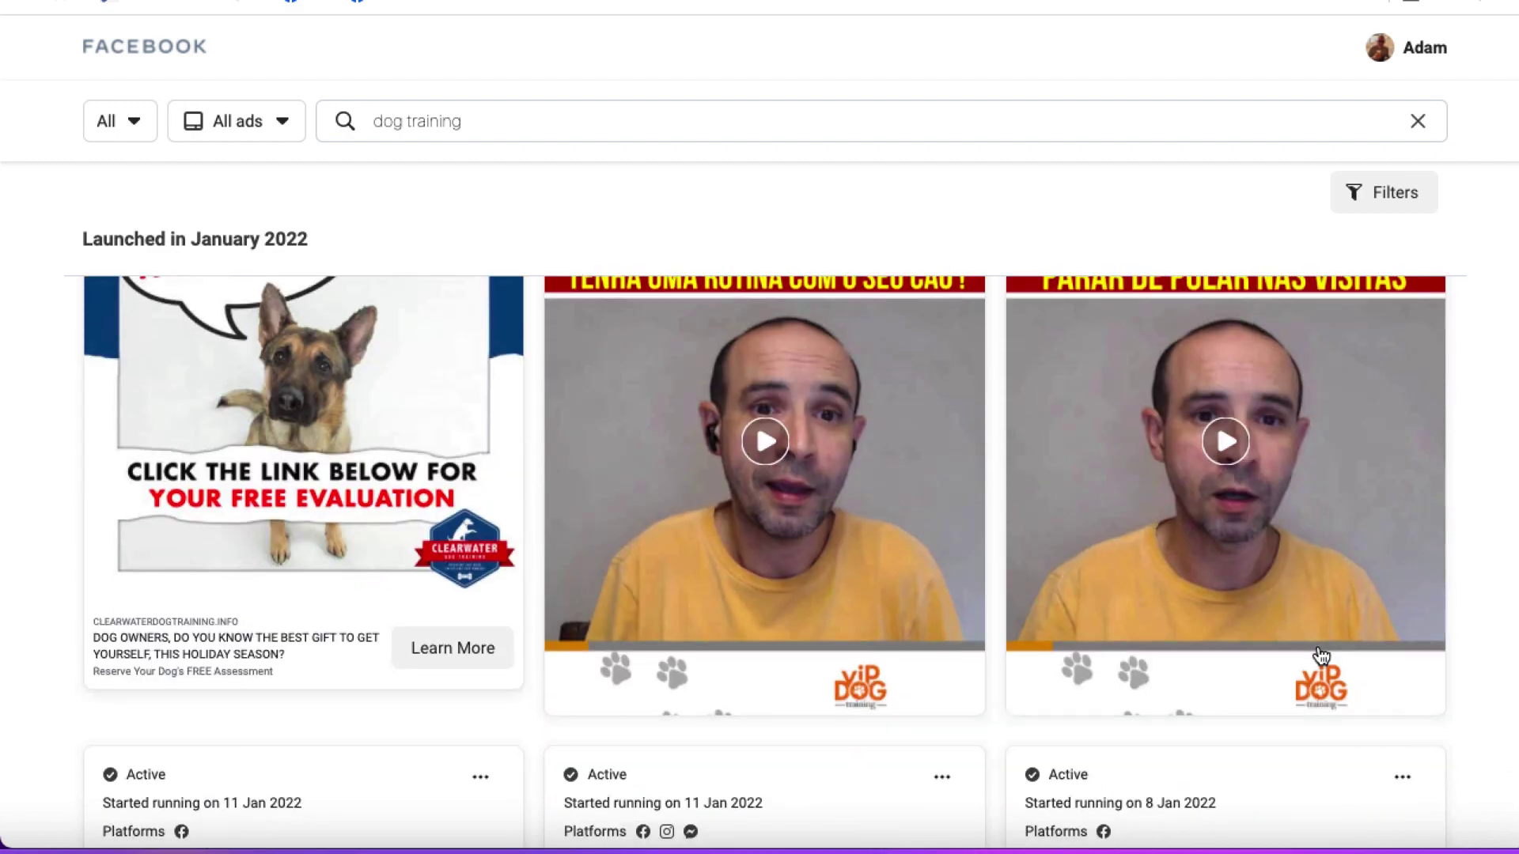
{"action": "scroll", "coordinate": [1321, 601], "scroll_direction": "up", "scroll_amount": 12}
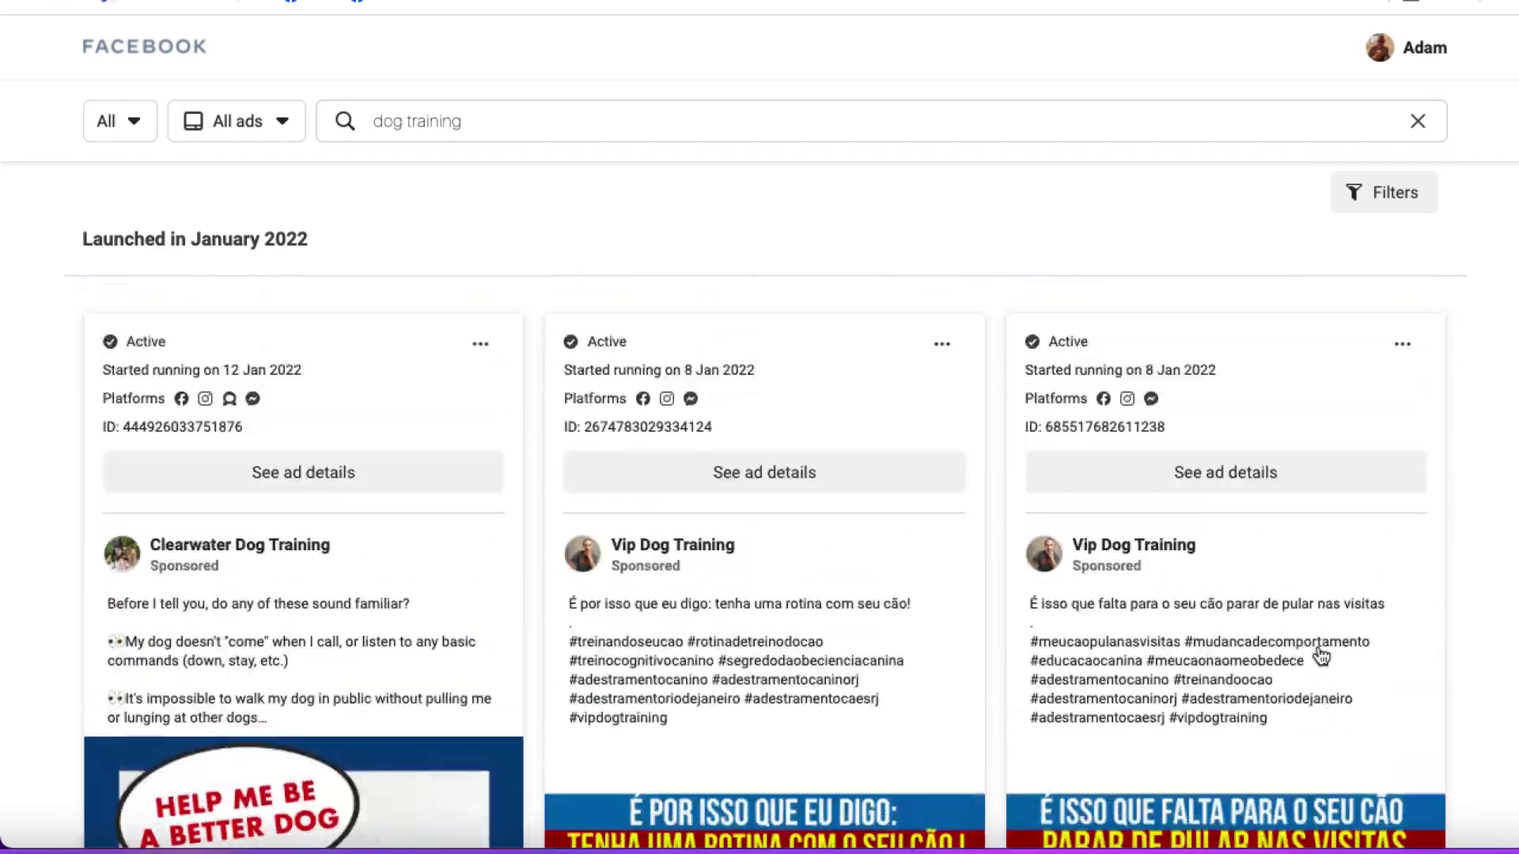
{"action": "left_click", "coordinate": [1382, 251]}
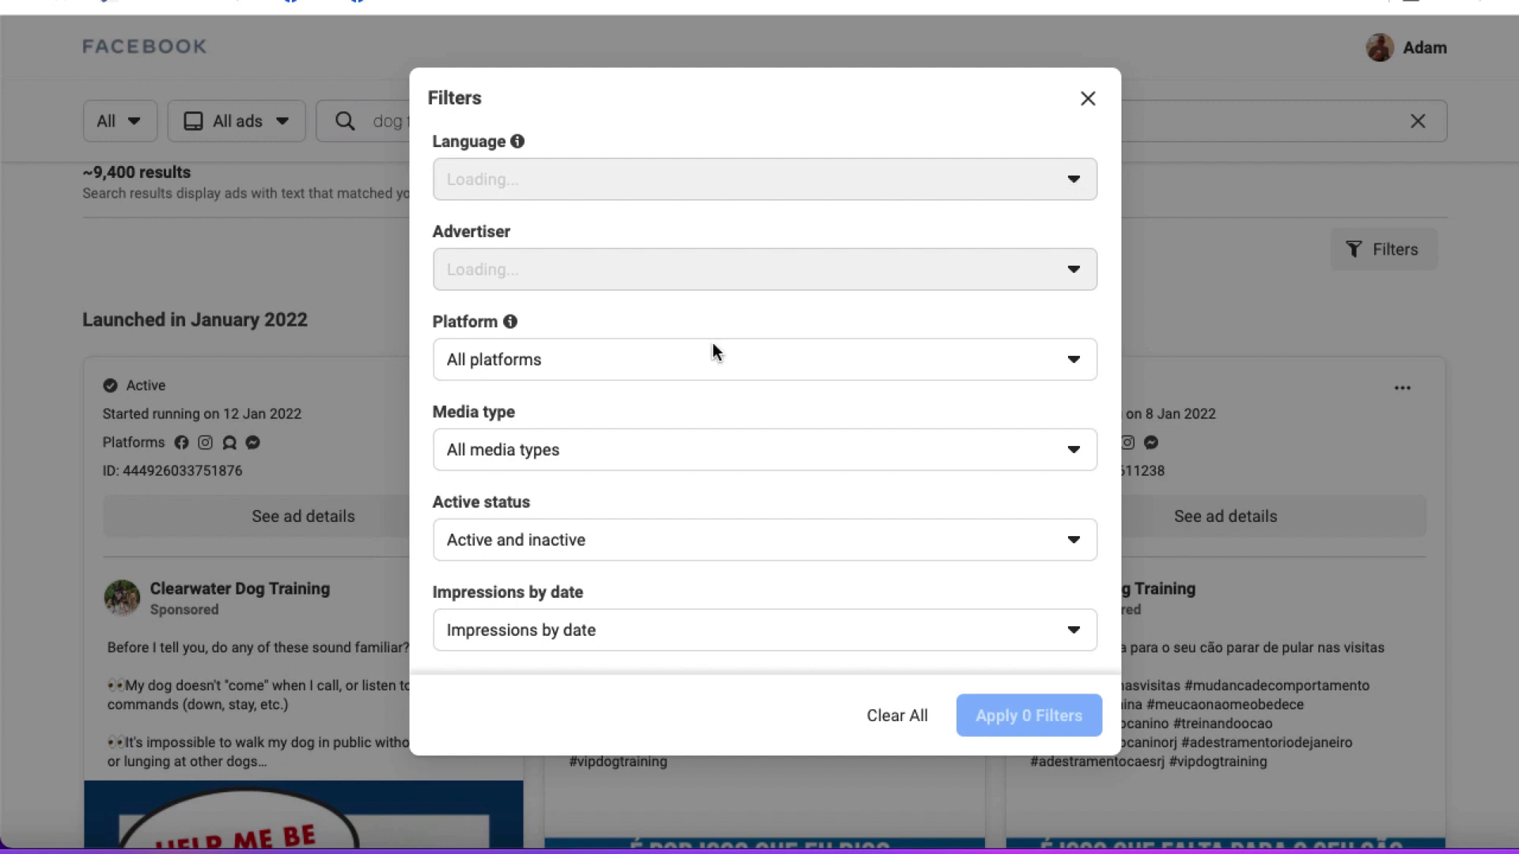
{"action": "left_click", "coordinate": [1073, 451]}
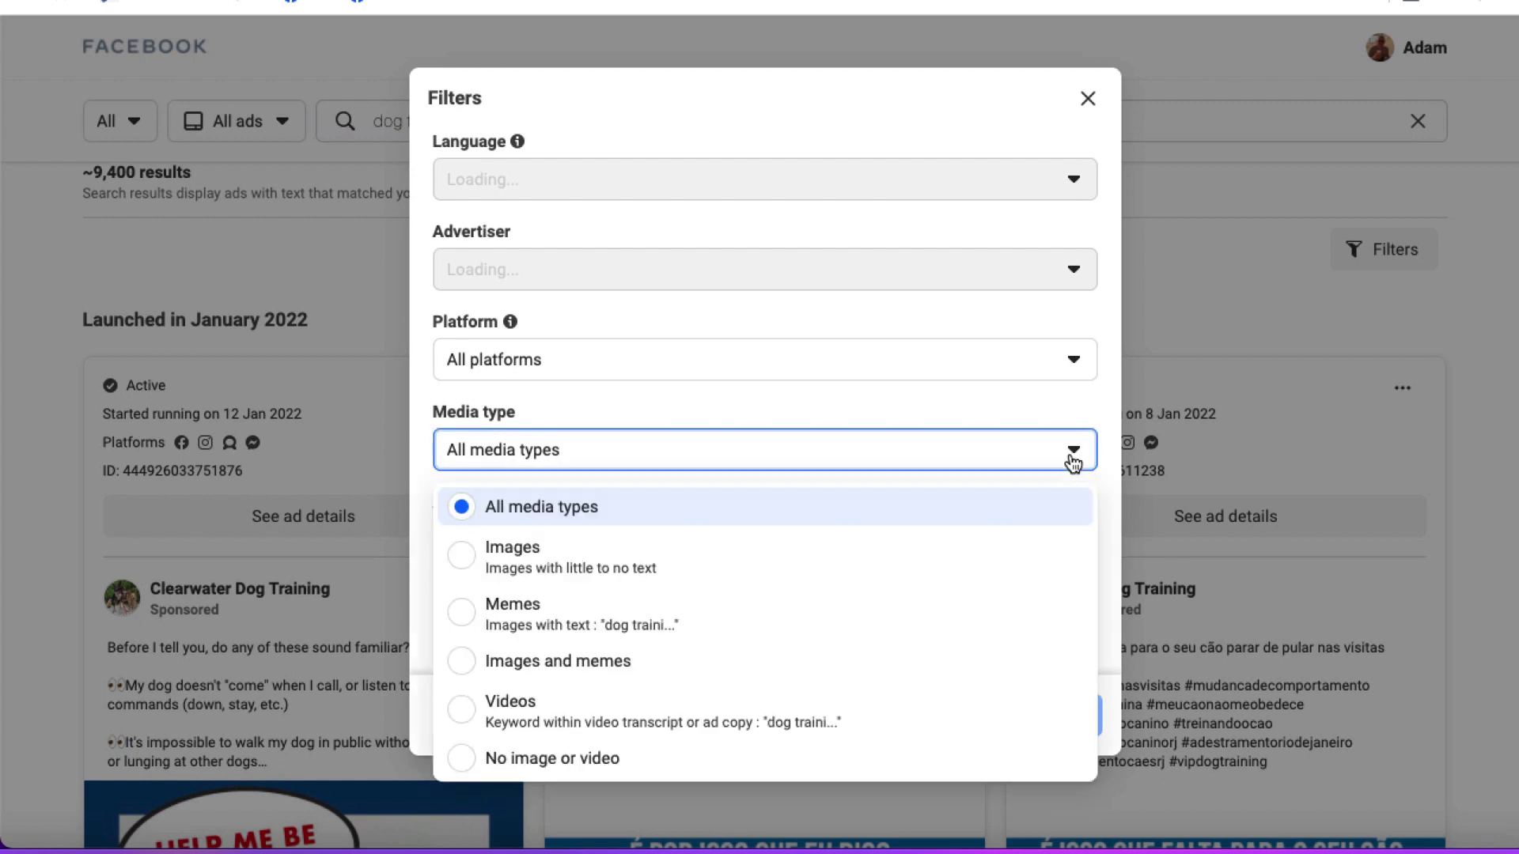
{"action": "left_click", "coordinate": [469, 710]}
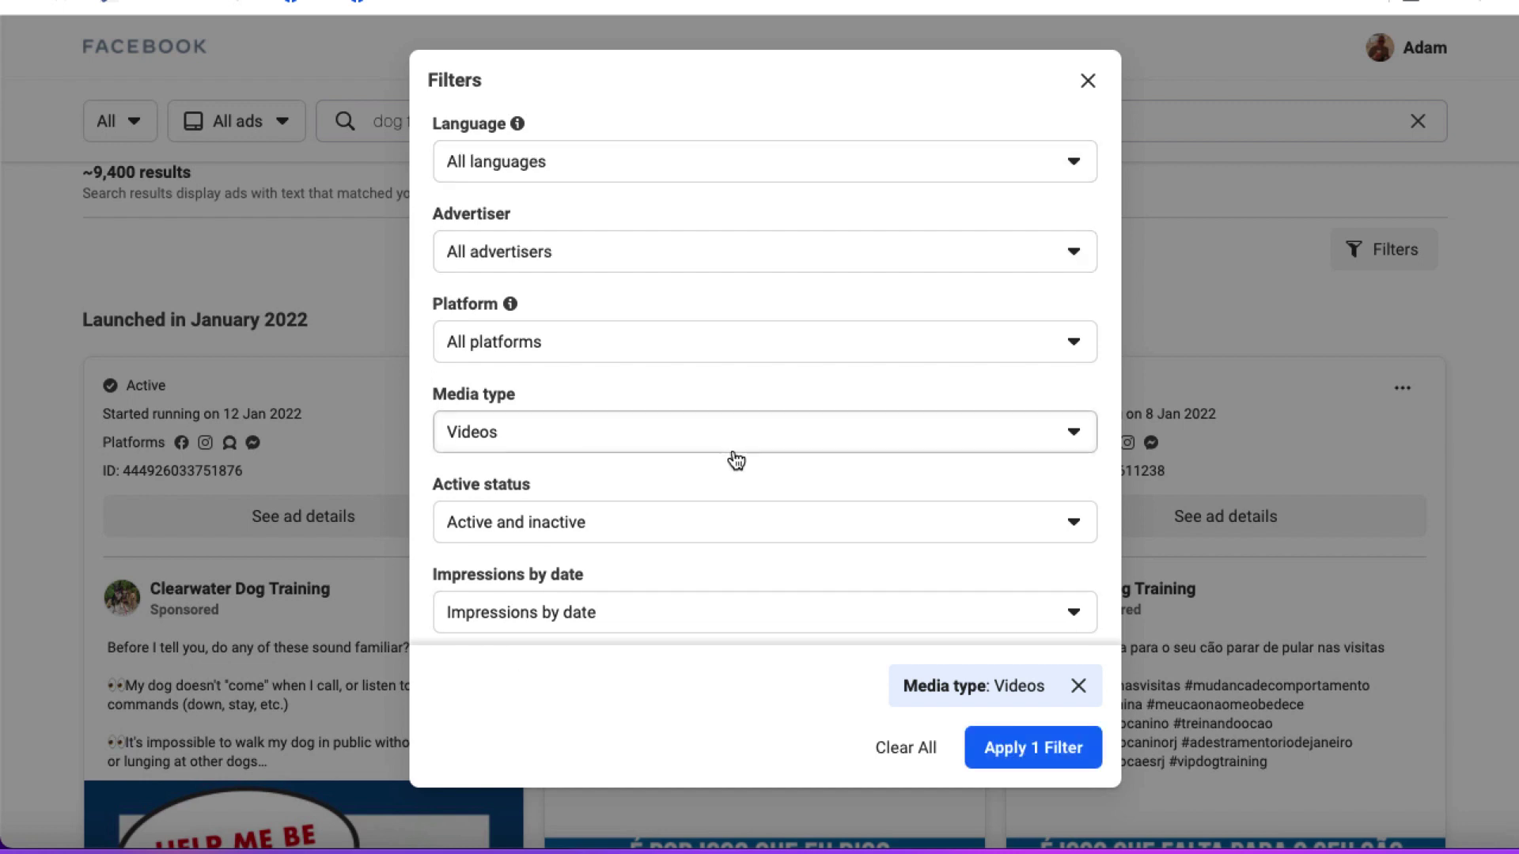
{"action": "left_click", "coordinate": [1074, 165]}
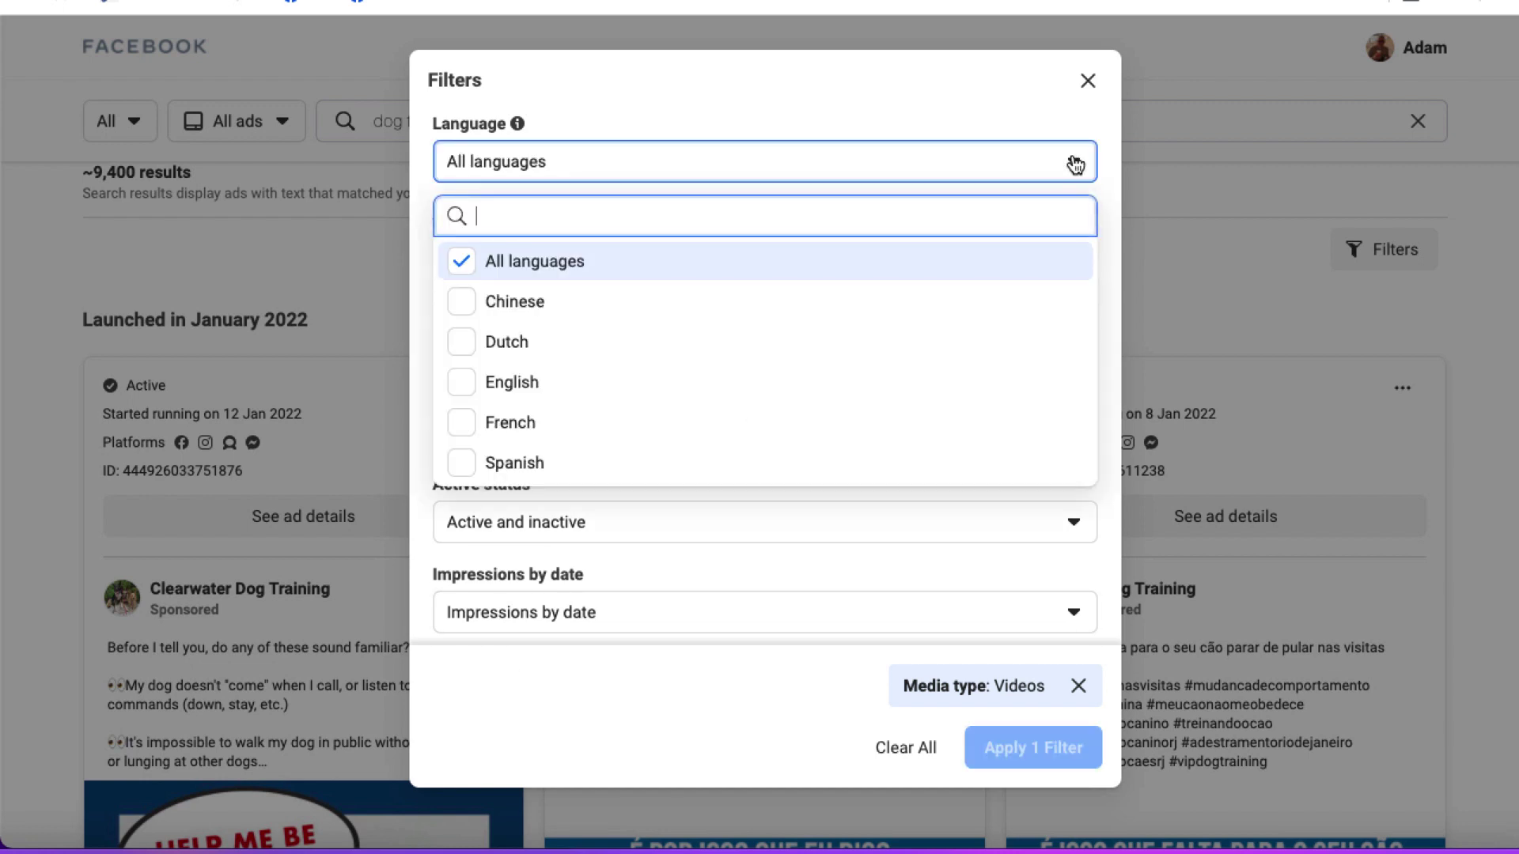
{"action": "left_click", "coordinate": [462, 396]}
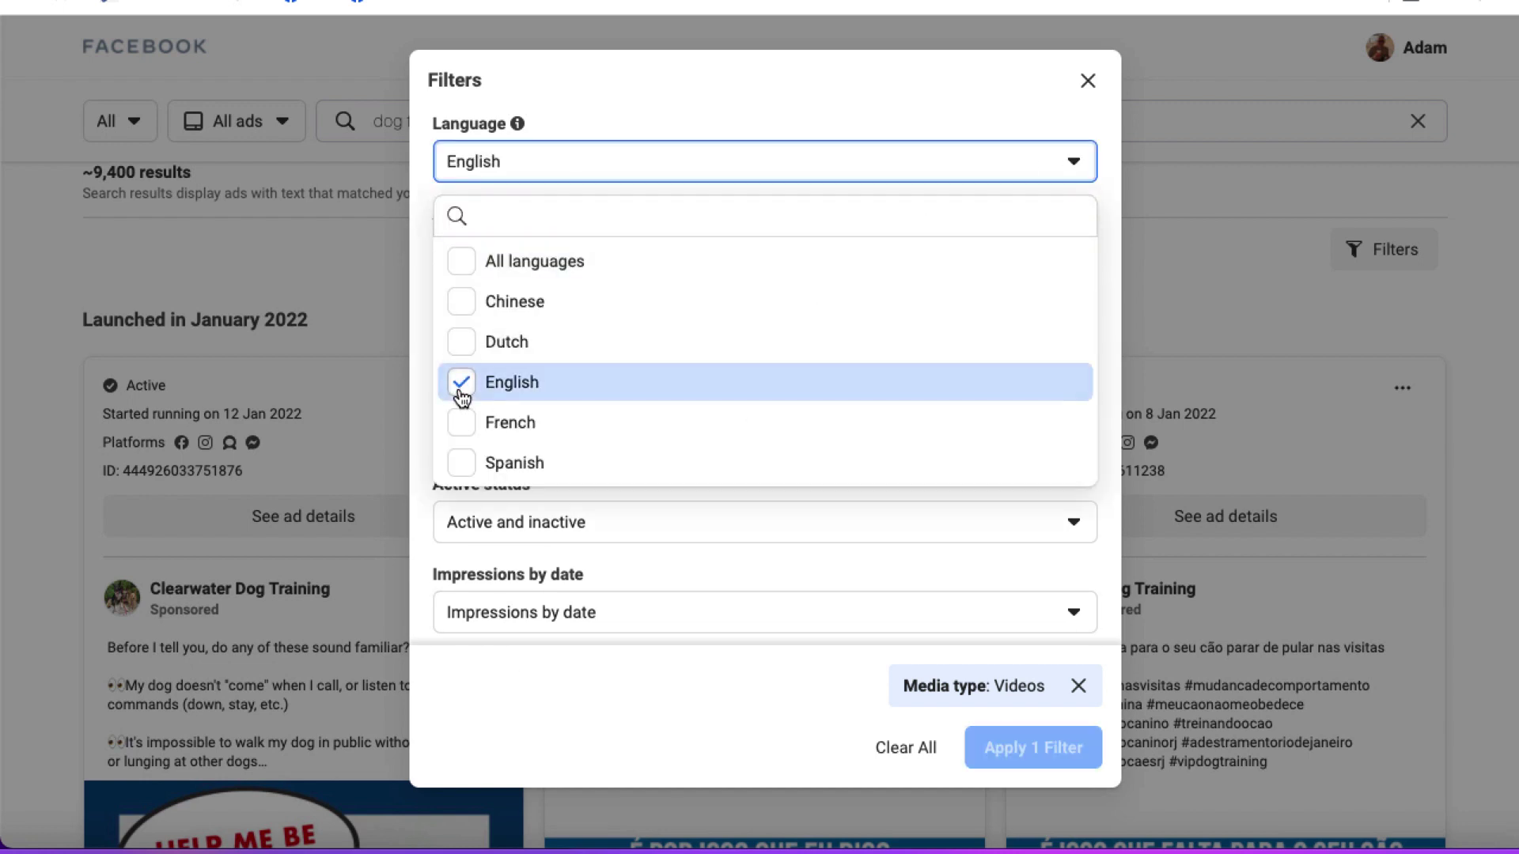
{"action": "left_click", "coordinate": [1114, 516]}
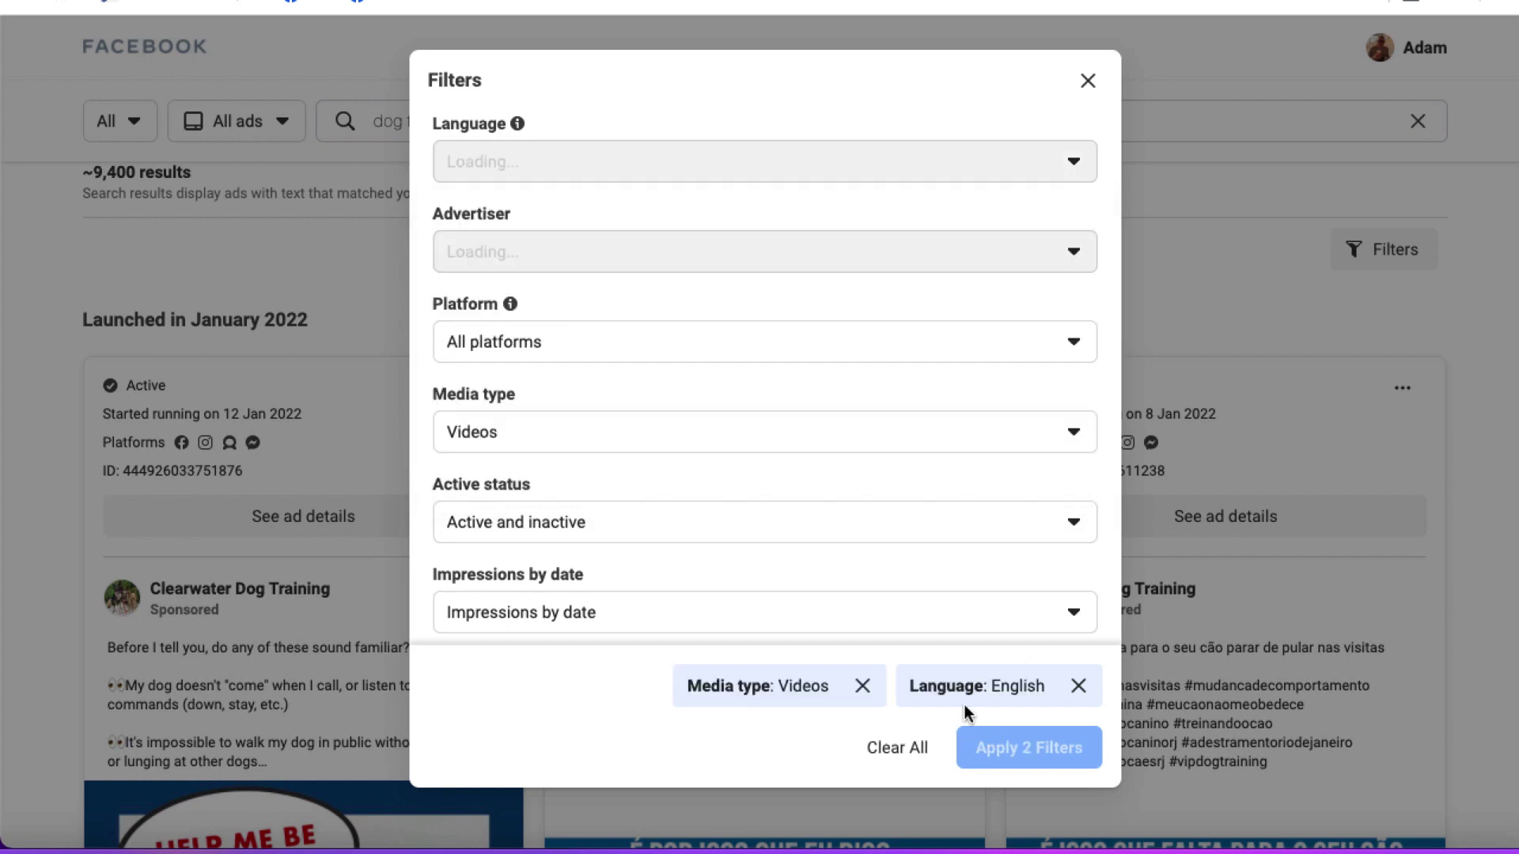
{"action": "left_click", "coordinate": [1025, 751]}
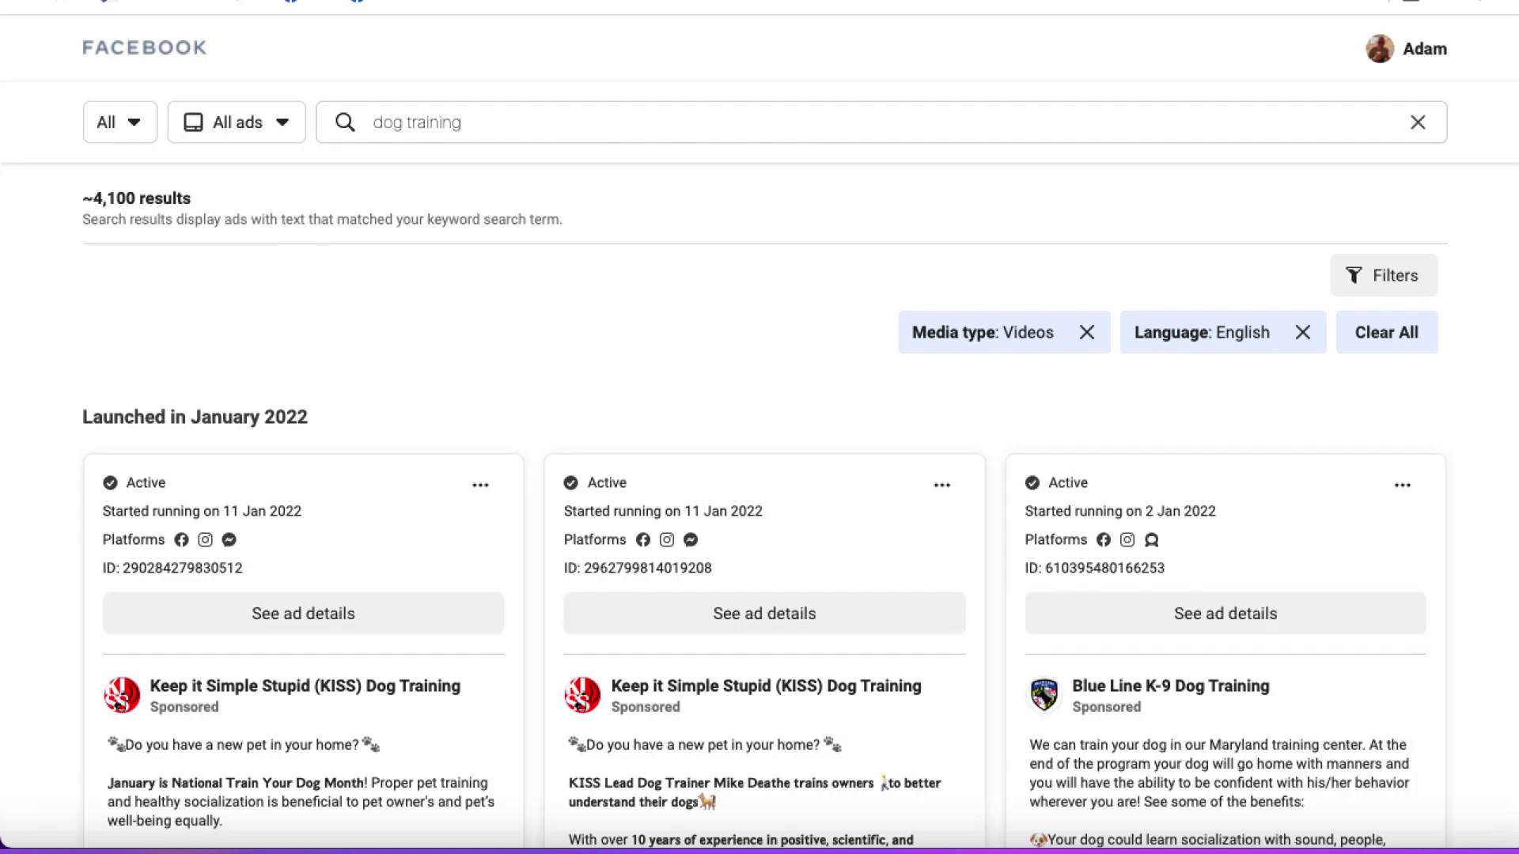
- Examine the filtered video ads across launch months, comparing their advertisers, ad copy and videos
{"action": "scroll", "coordinate": [1468, 667], "scroll_direction": "down", "scroll_amount": 6}
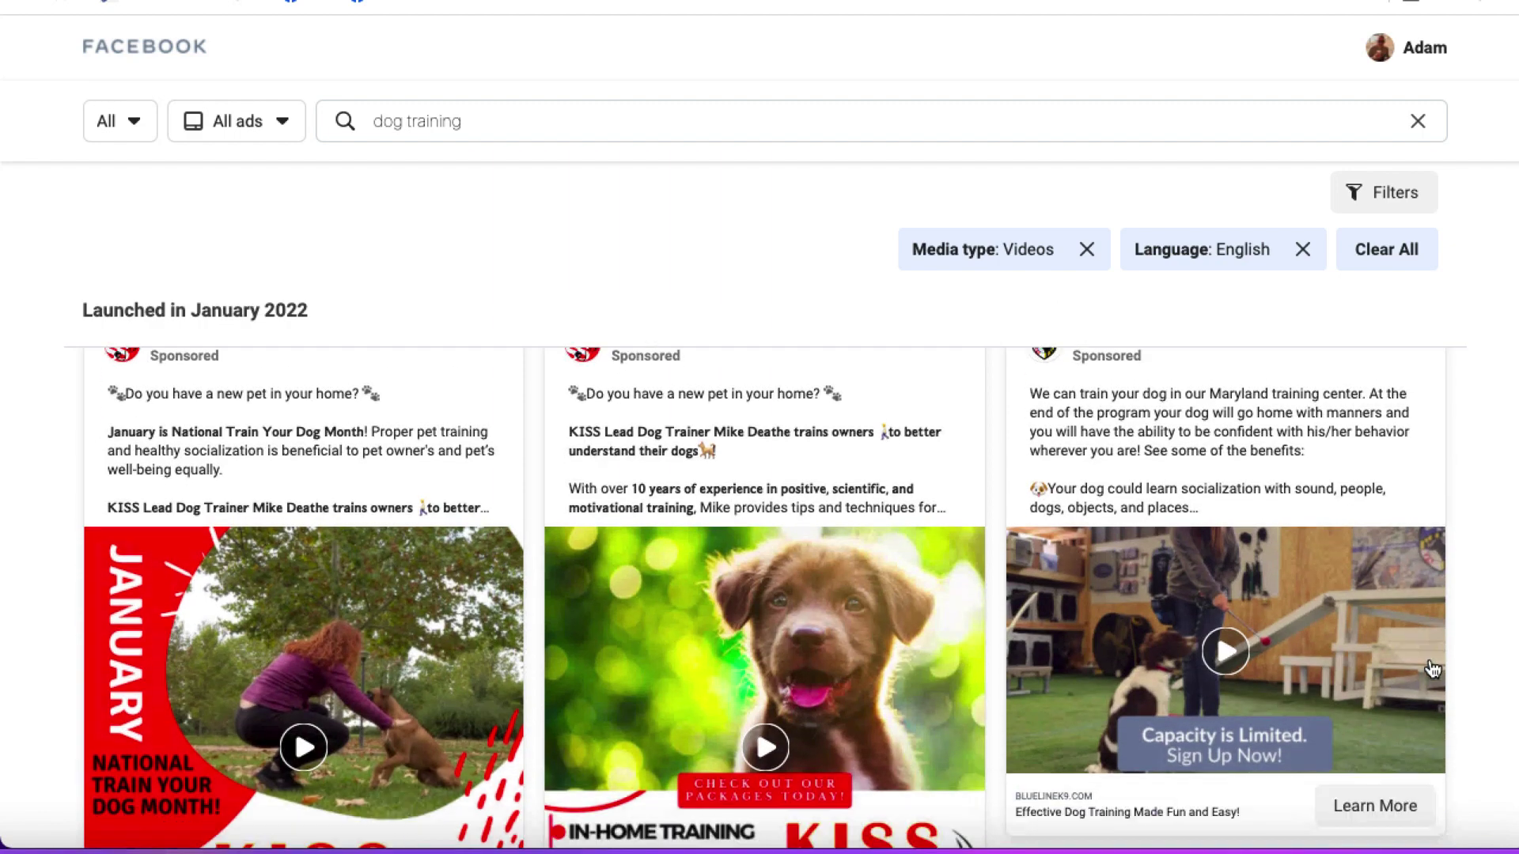
{"action": "scroll", "coordinate": [1432, 668], "scroll_direction": "up", "scroll_amount": 2}
{"action": "scroll", "coordinate": [1433, 669], "scroll_direction": "down", "scroll_amount": 7}
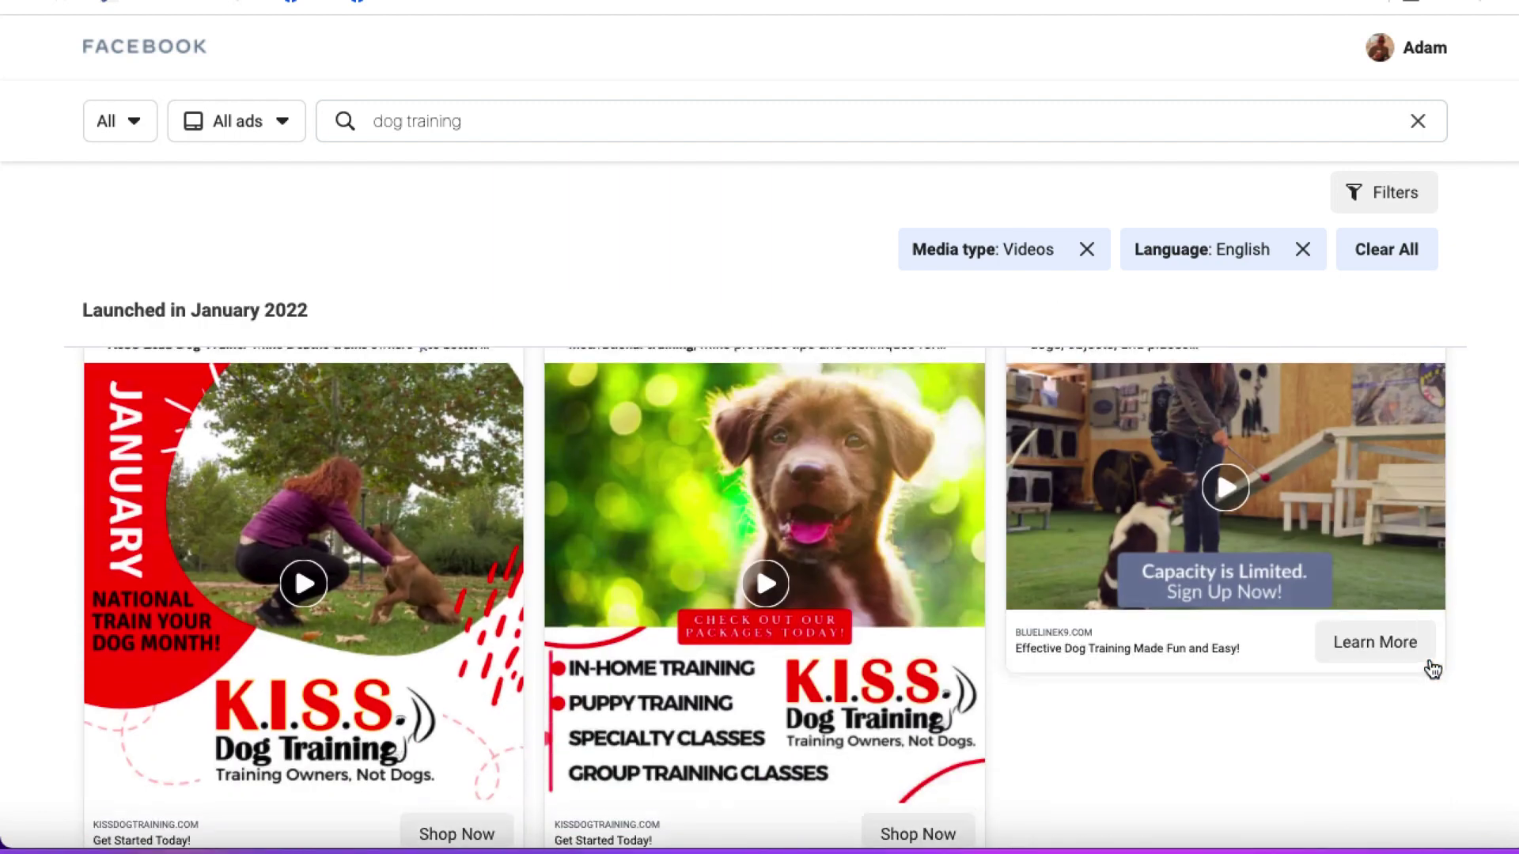
{"action": "scroll", "coordinate": [1432, 667], "scroll_direction": "down", "scroll_amount": 8}
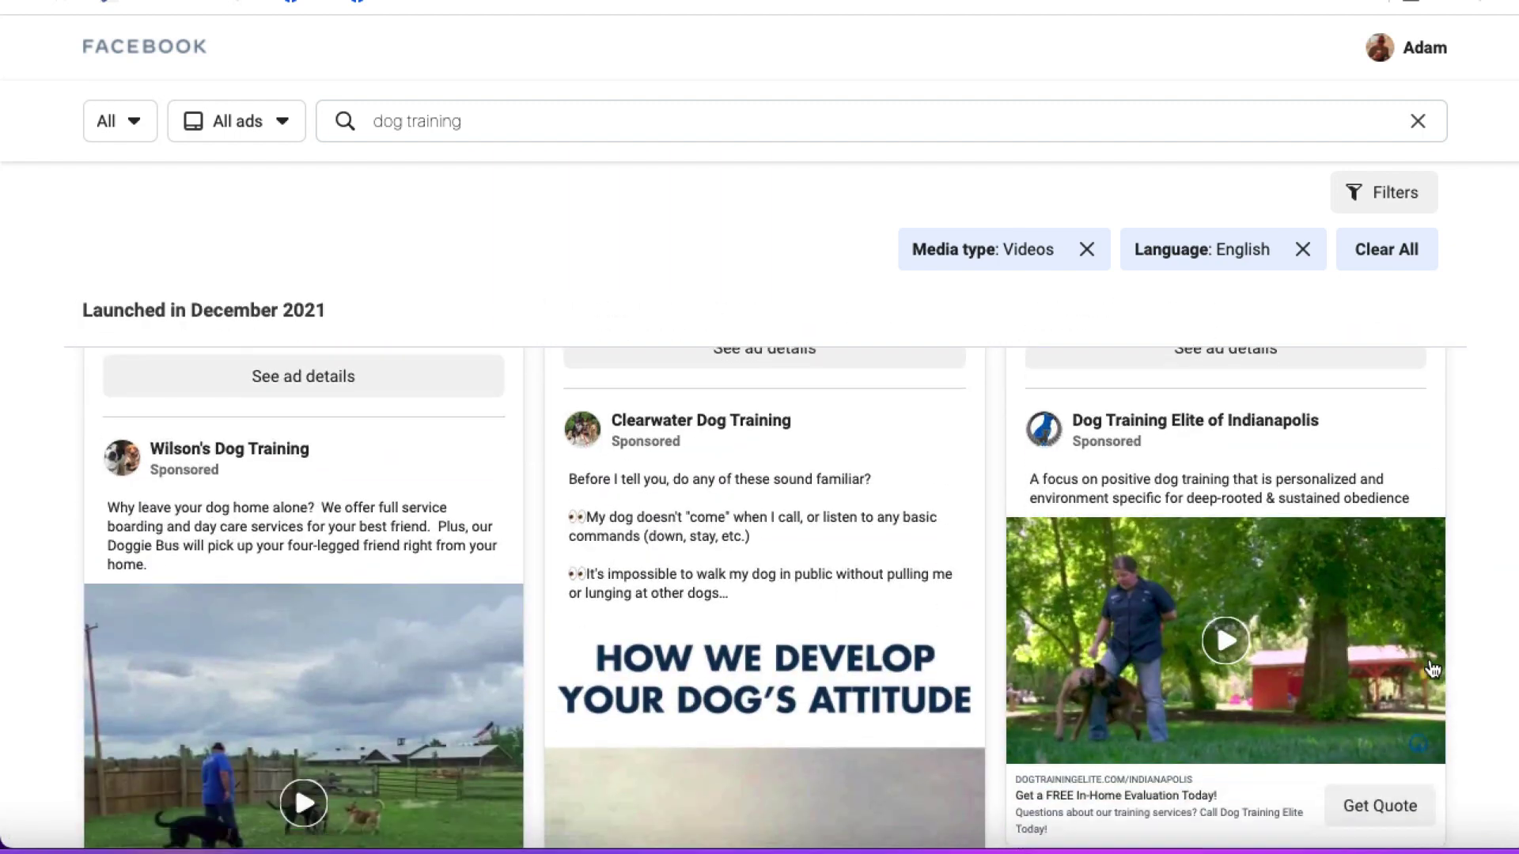
{"action": "scroll", "coordinate": [1431, 665], "scroll_direction": "down", "scroll_amount": 10}
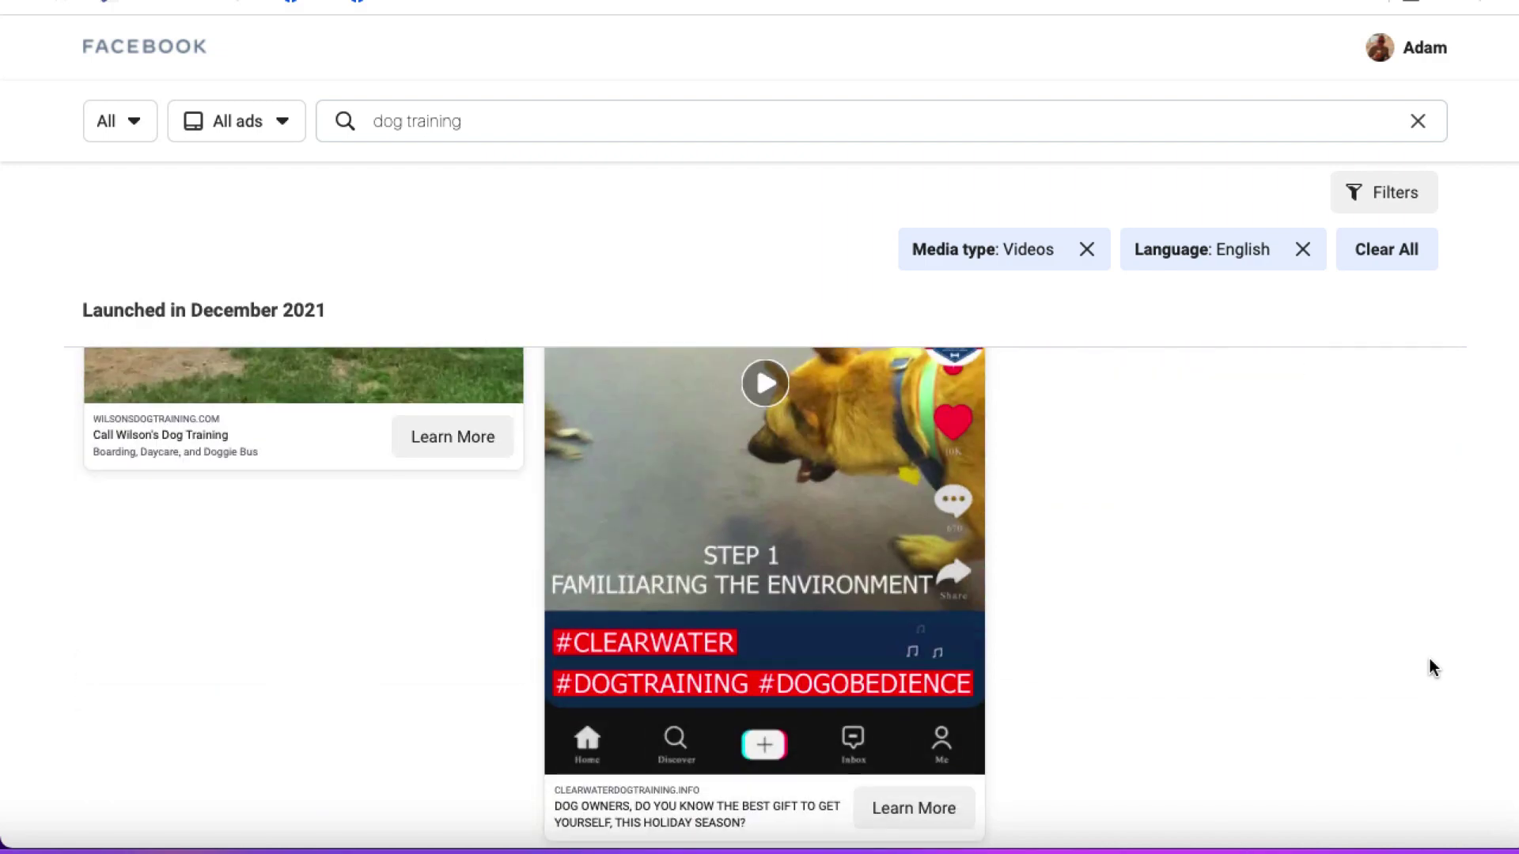
{"action": "scroll", "coordinate": [1432, 667], "scroll_direction": "down", "scroll_amount": 3}
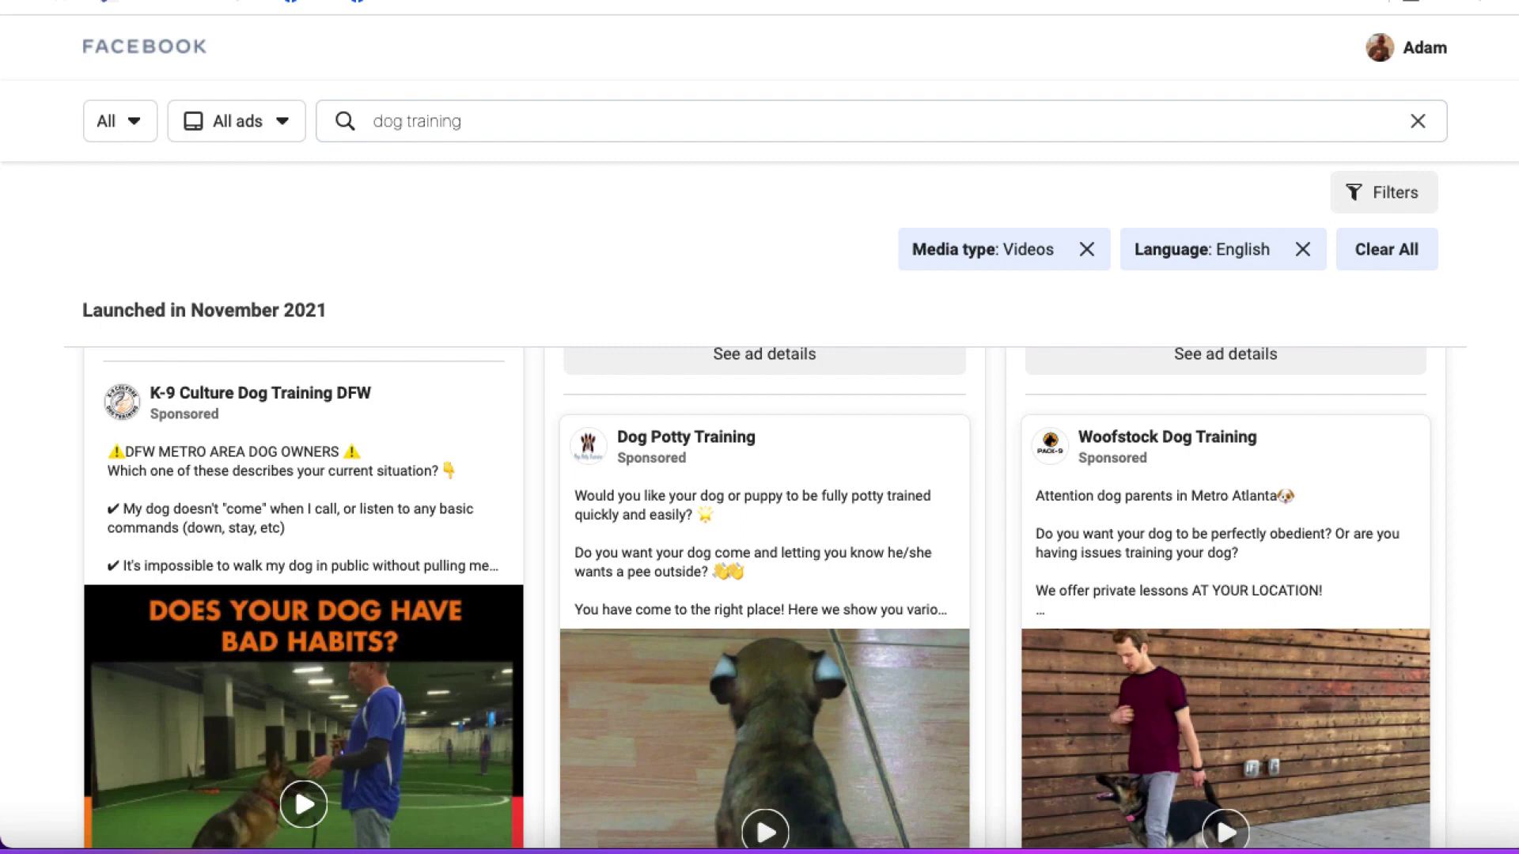
{"action": "scroll", "coordinate": [1466, 587], "scroll_direction": "down", "scroll_amount": 3}
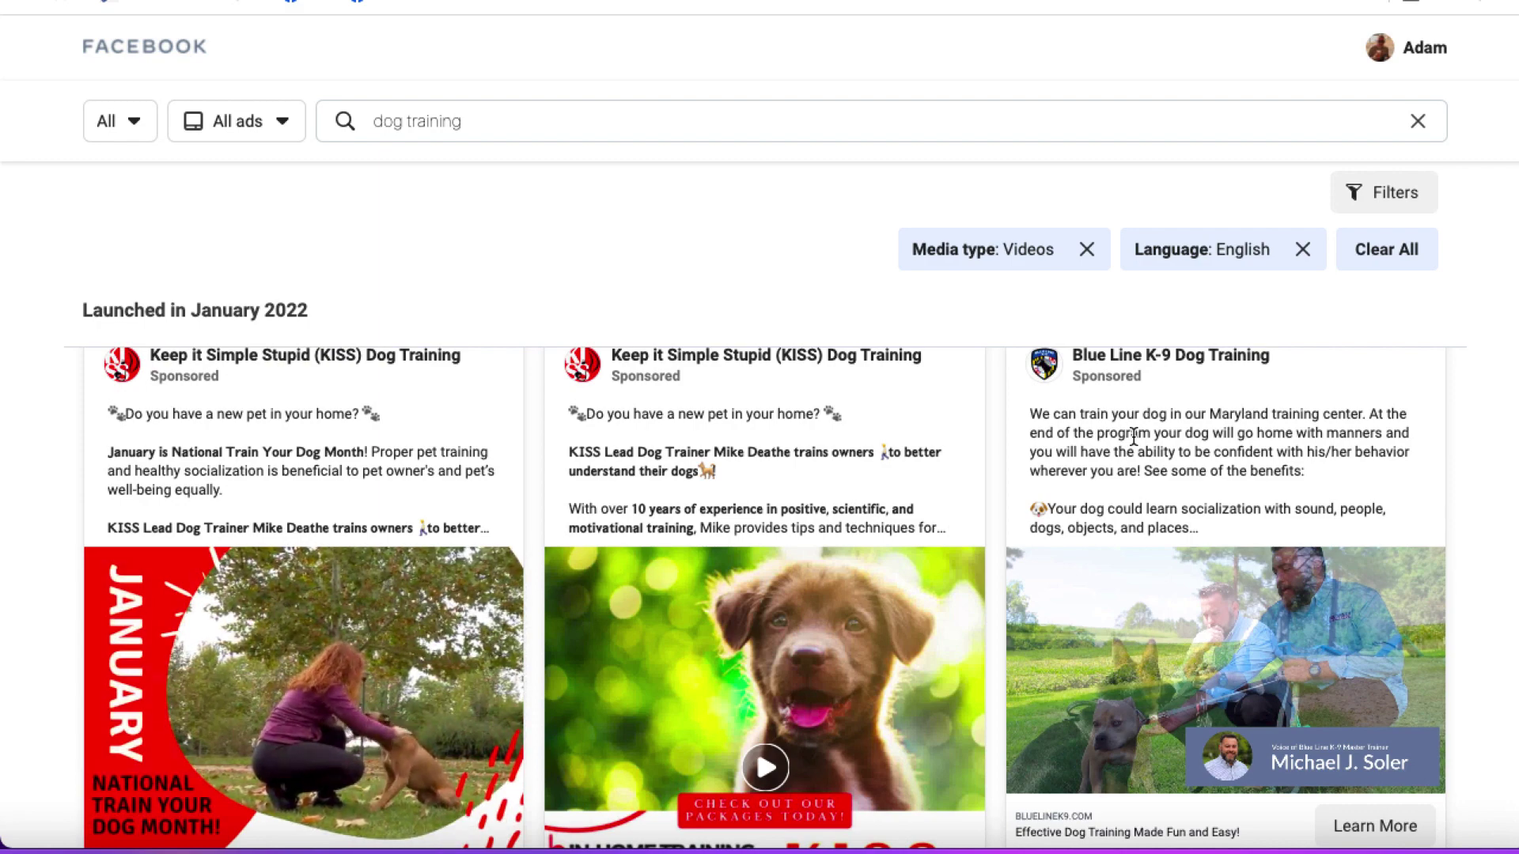
{"action": "scroll", "coordinate": [1193, 401], "scroll_direction": "up", "scroll_amount": 1}
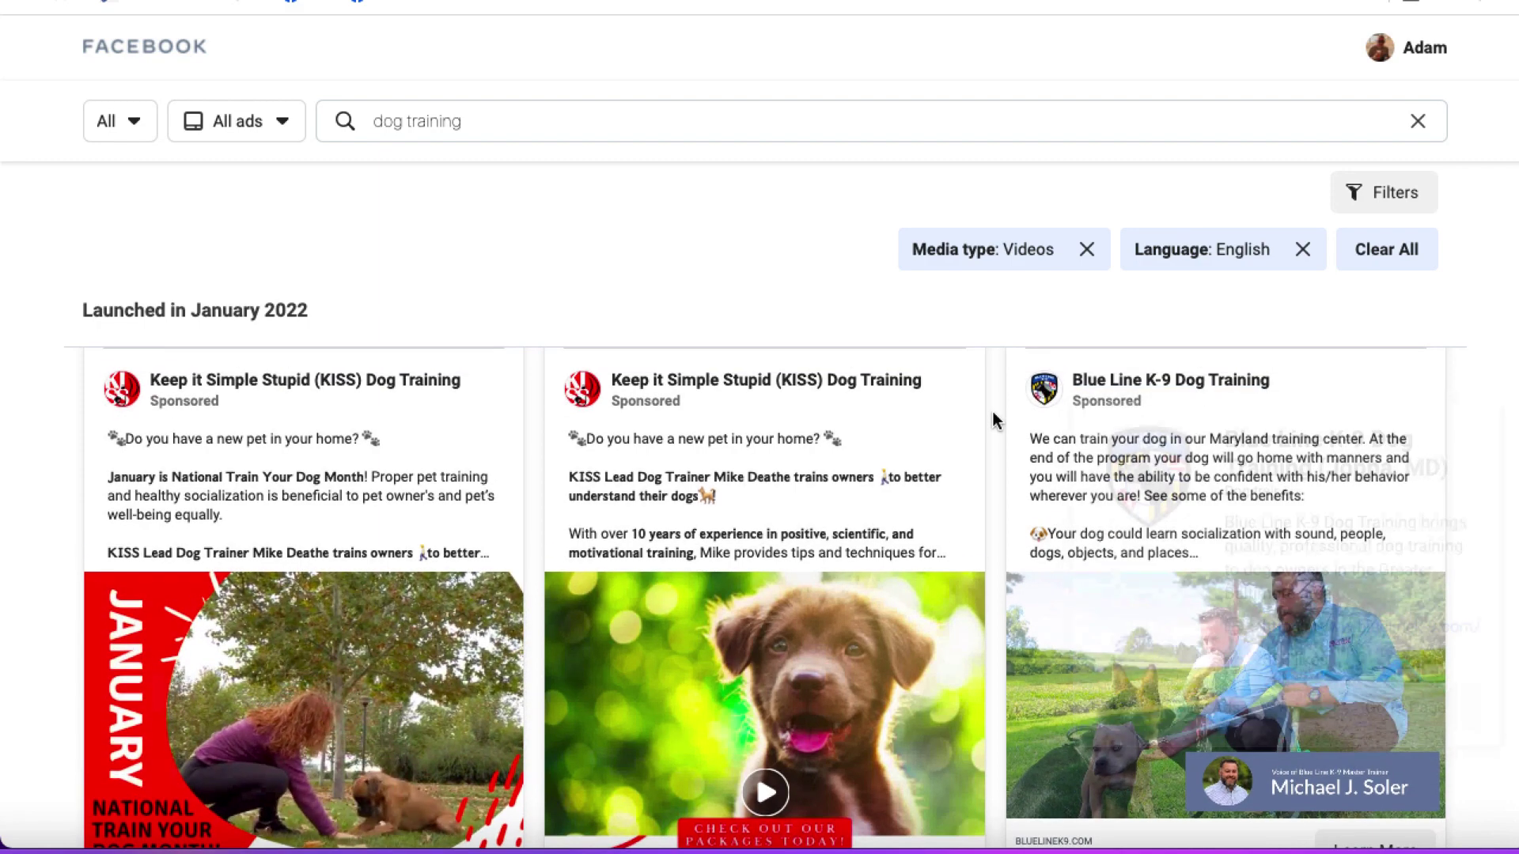
{"action": "scroll", "coordinate": [1109, 424], "scroll_direction": "down", "scroll_amount": 3}
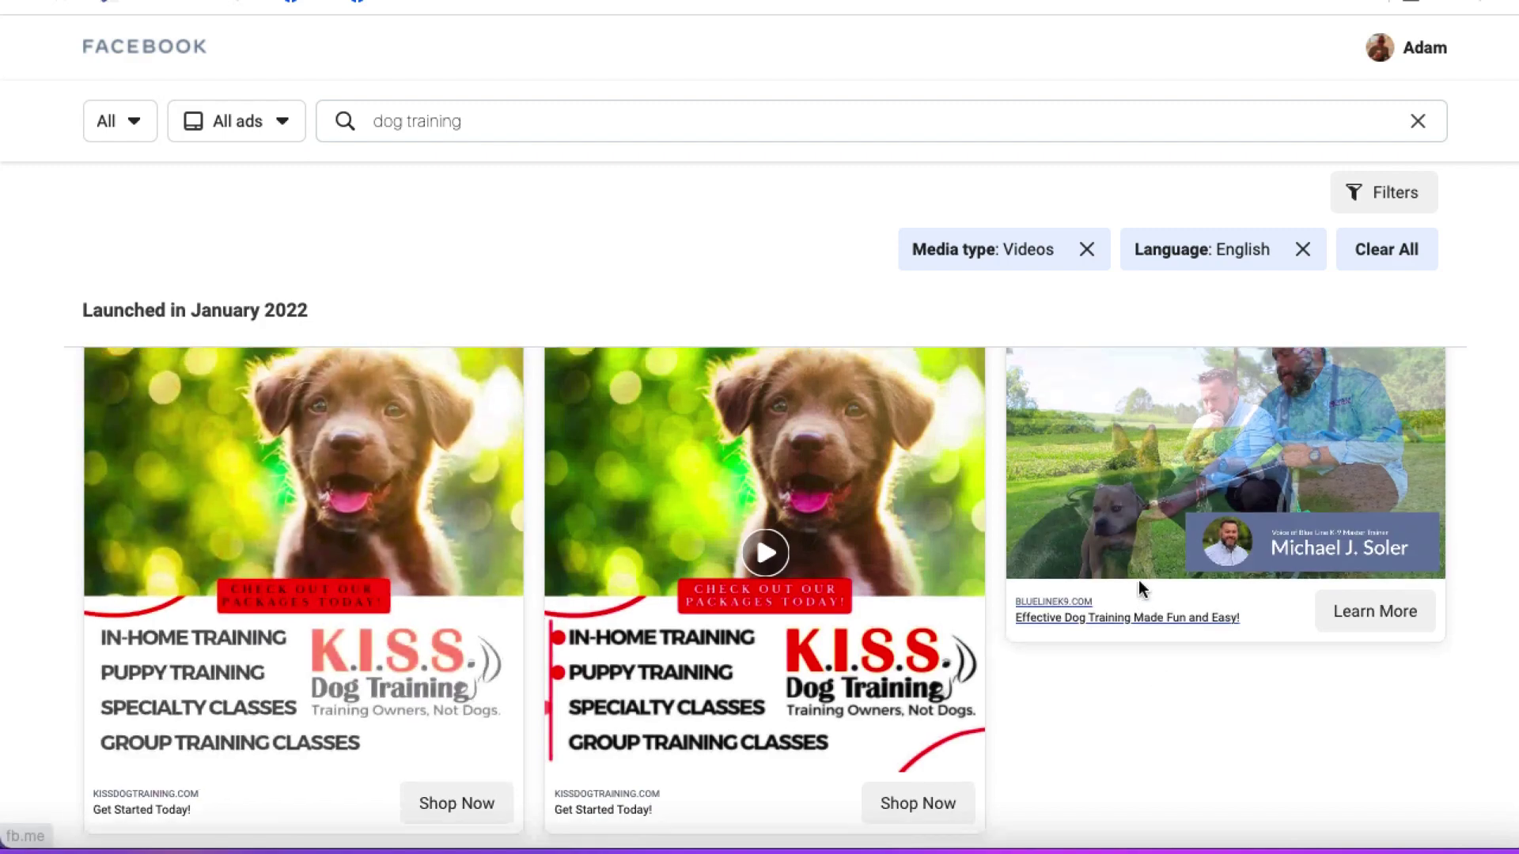
{"action": "scroll", "coordinate": [1140, 587], "scroll_direction": "up", "scroll_amount": 3}
{"action": "scroll", "coordinate": [1234, 585], "scroll_direction": "down", "scroll_amount": 1}
{"action": "scroll", "coordinate": [1250, 633], "scroll_direction": "up", "scroll_amount": 3}
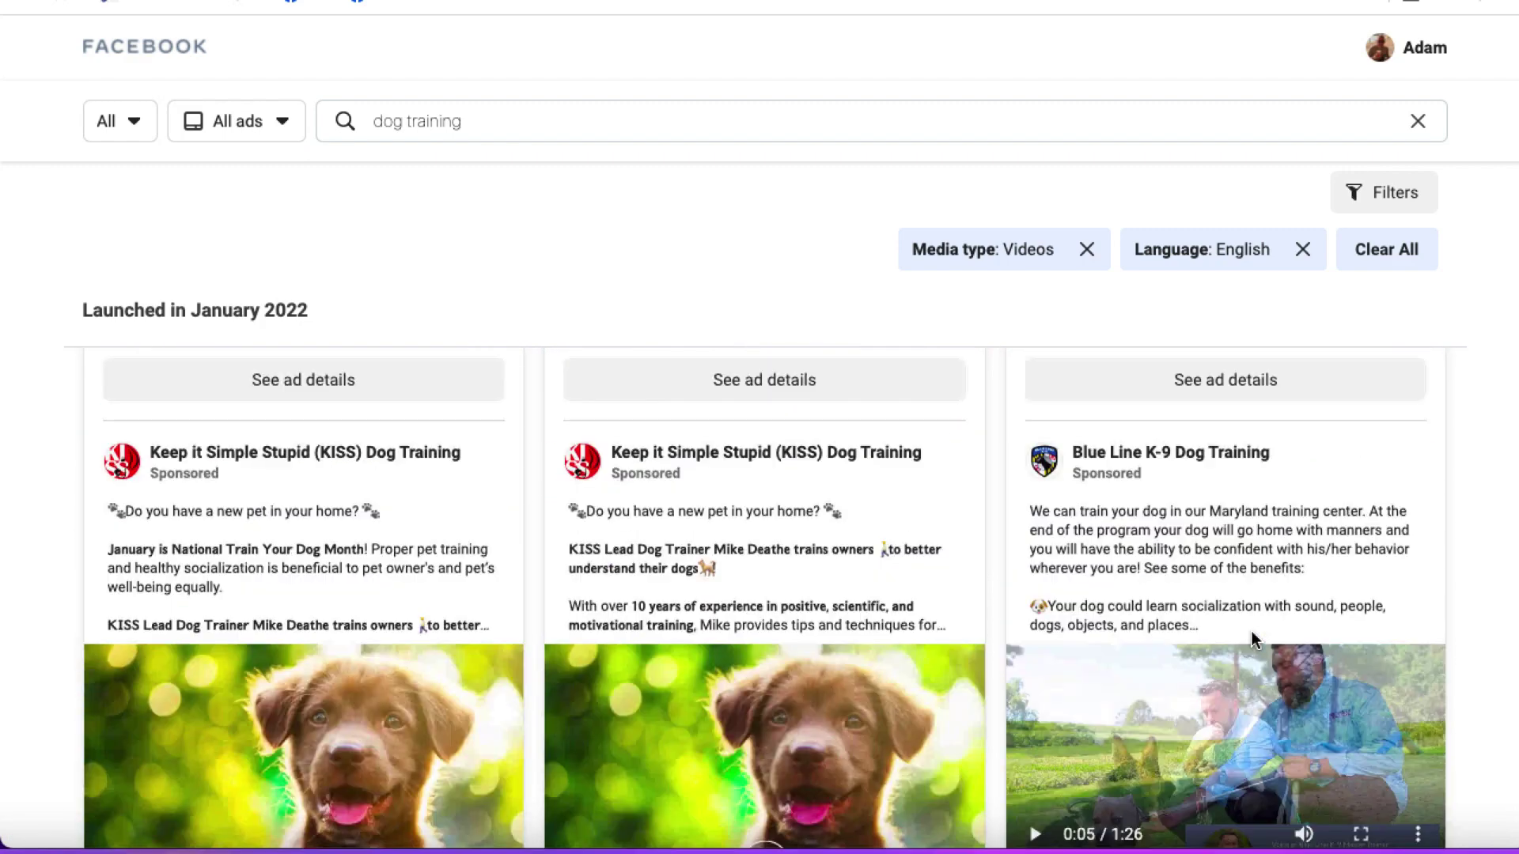
- Open the ad details of the Blue Line K-9 Dog Training ad and review its copy and video
{"action": "scroll", "coordinate": [1251, 629], "scroll_direction": "up", "scroll_amount": 2}
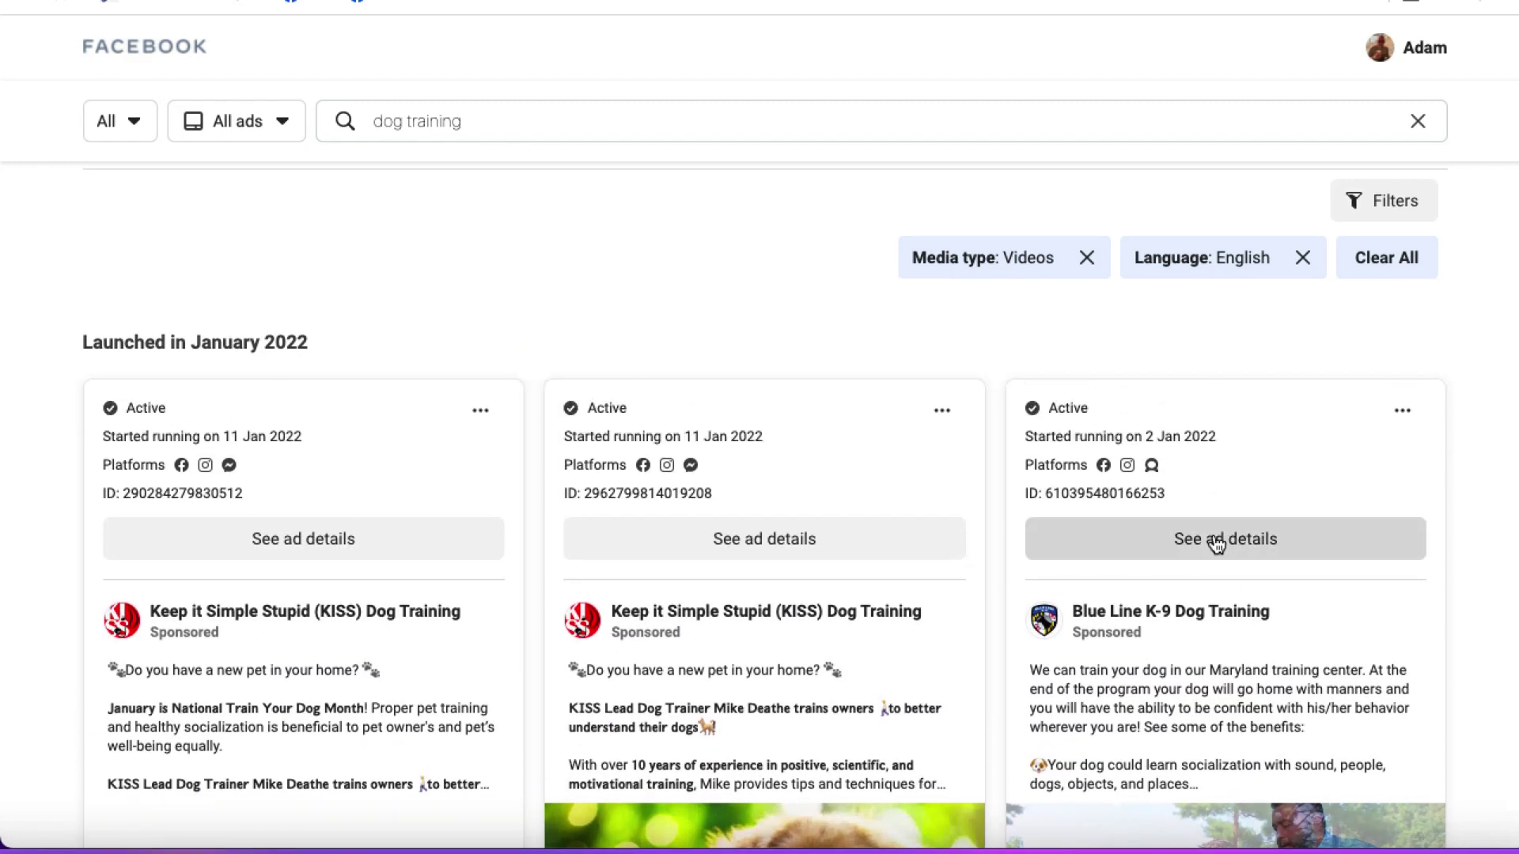
{"action": "left_click", "coordinate": [1216, 543]}
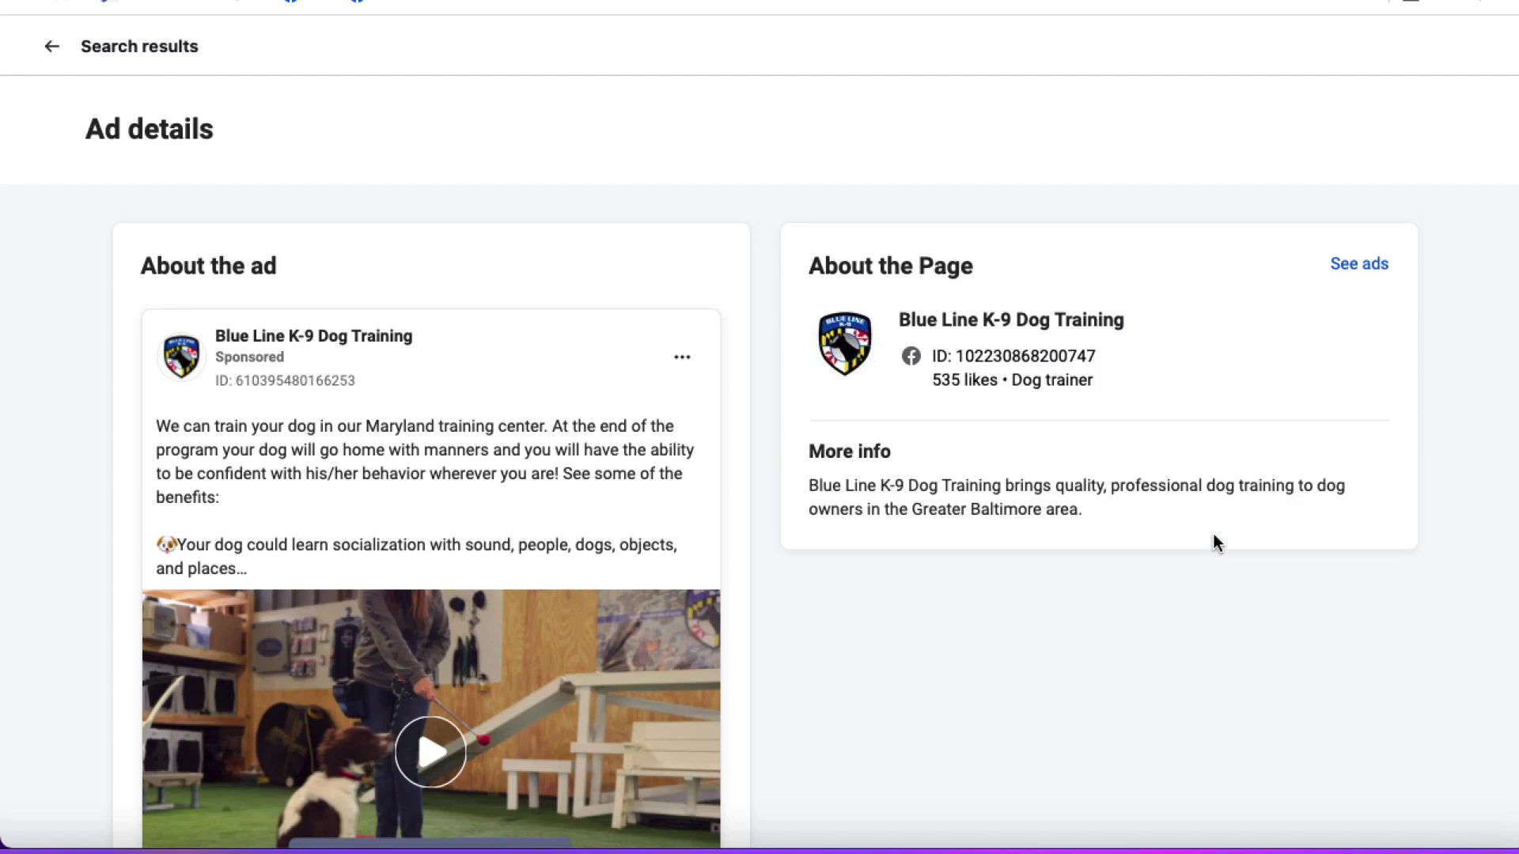
{"action": "scroll", "coordinate": [884, 625], "scroll_direction": "down", "scroll_amount": 3}
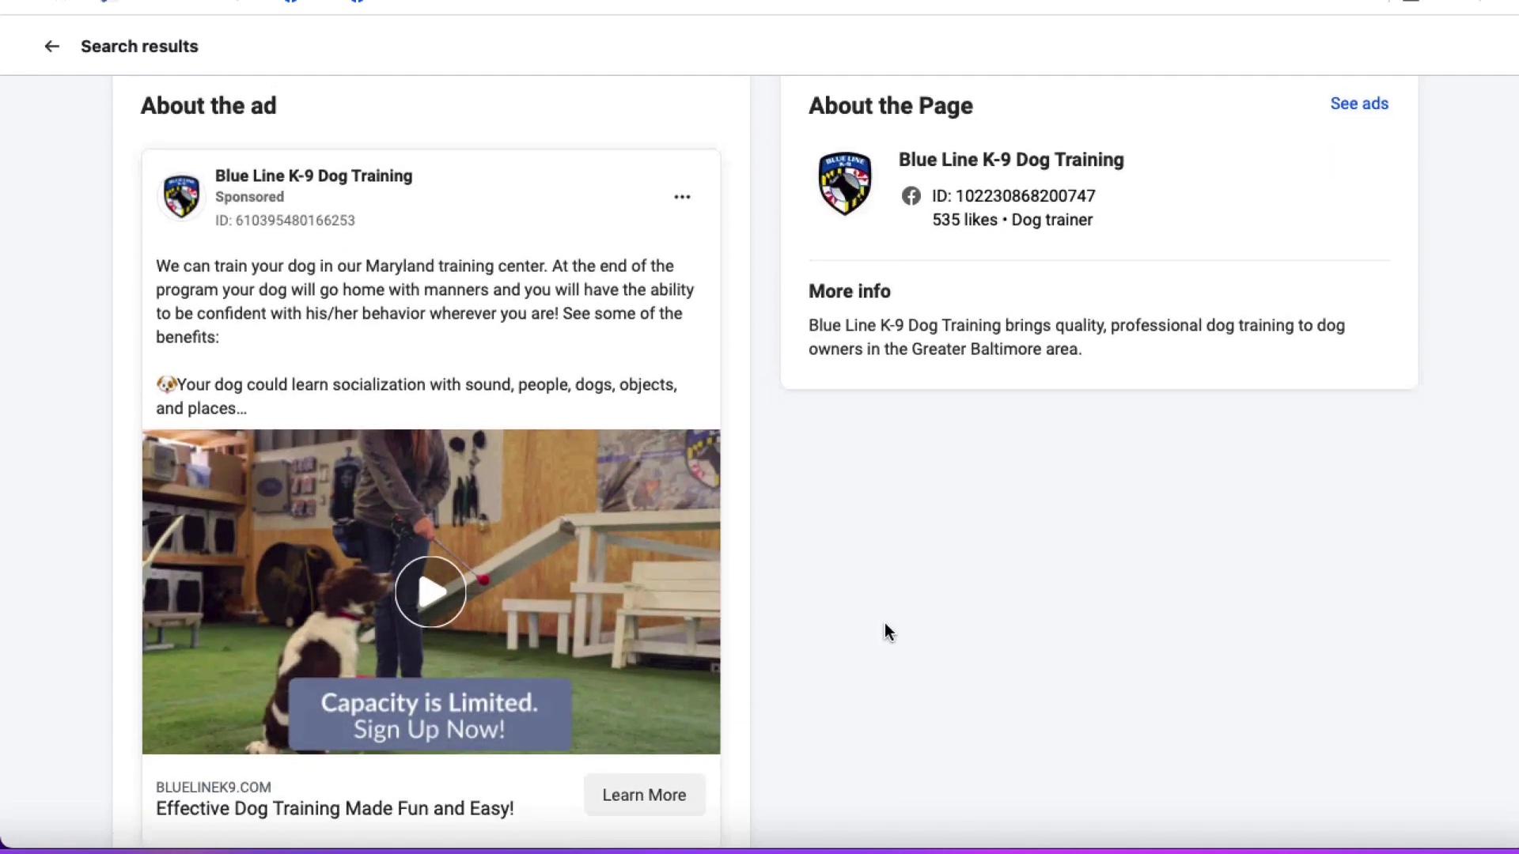
{"action": "scroll", "coordinate": [884, 625], "scroll_direction": "up", "scroll_amount": 1}
{"action": "scroll", "coordinate": [885, 625], "scroll_direction": "down", "scroll_amount": 2}
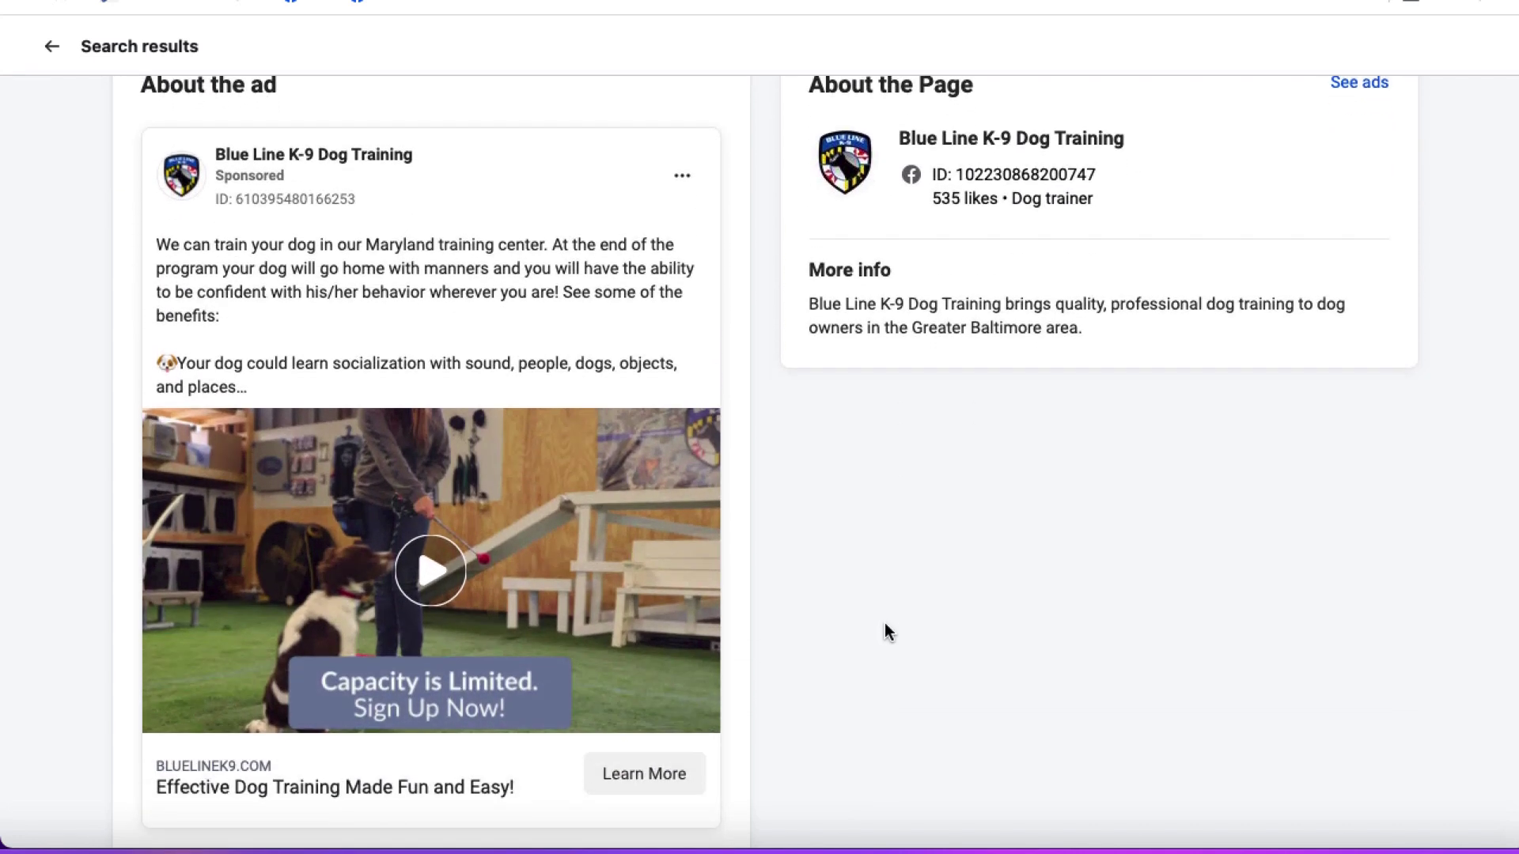
- Inspect the ad details page and show its Network activity in the developer tools
{"action": "right_click", "coordinate": [882, 583]}
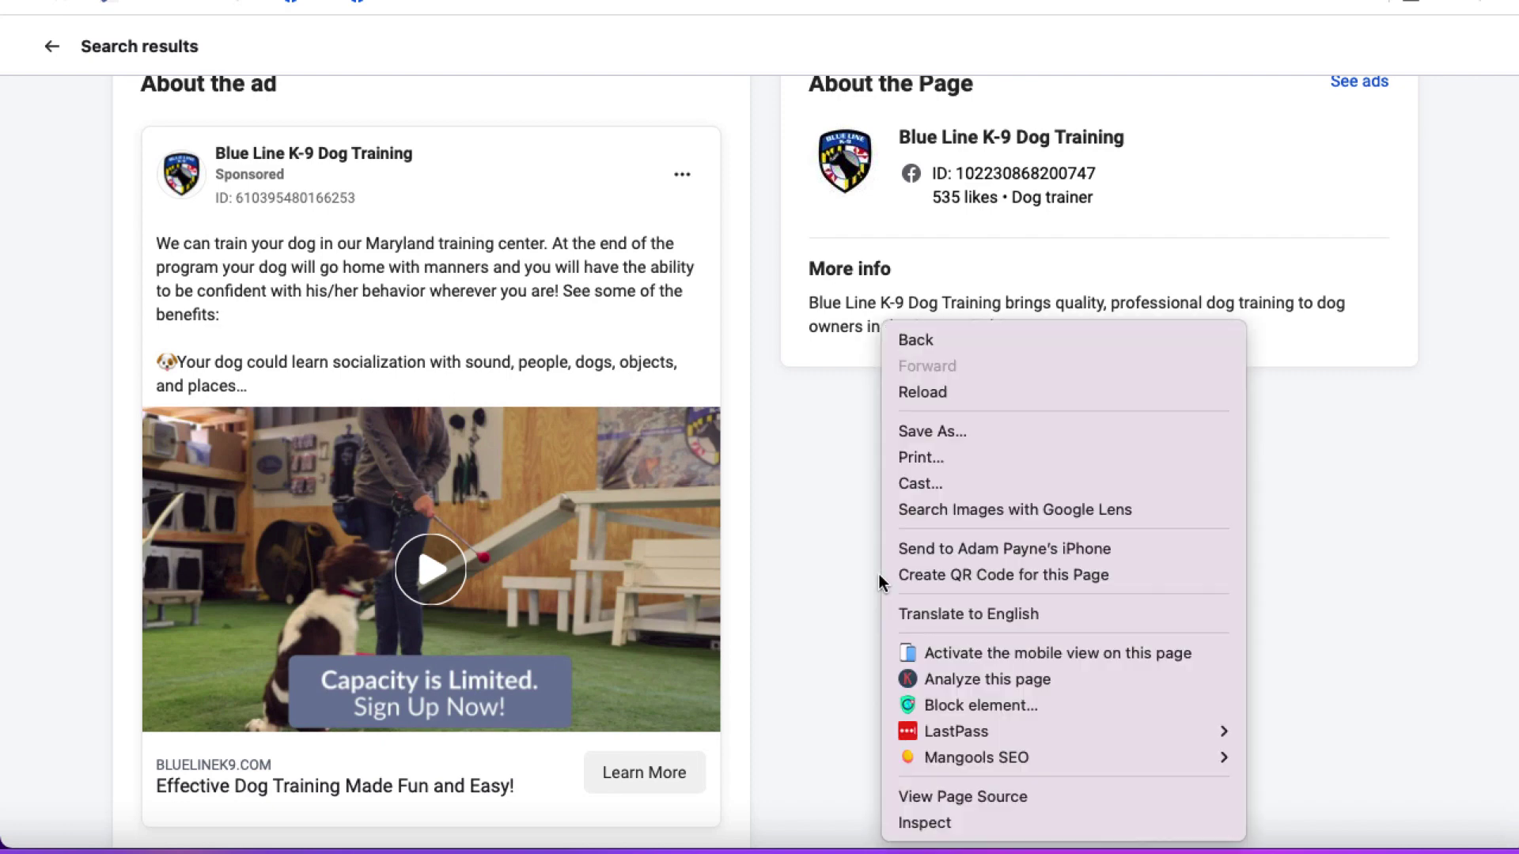
{"action": "left_click", "coordinate": [954, 823]}
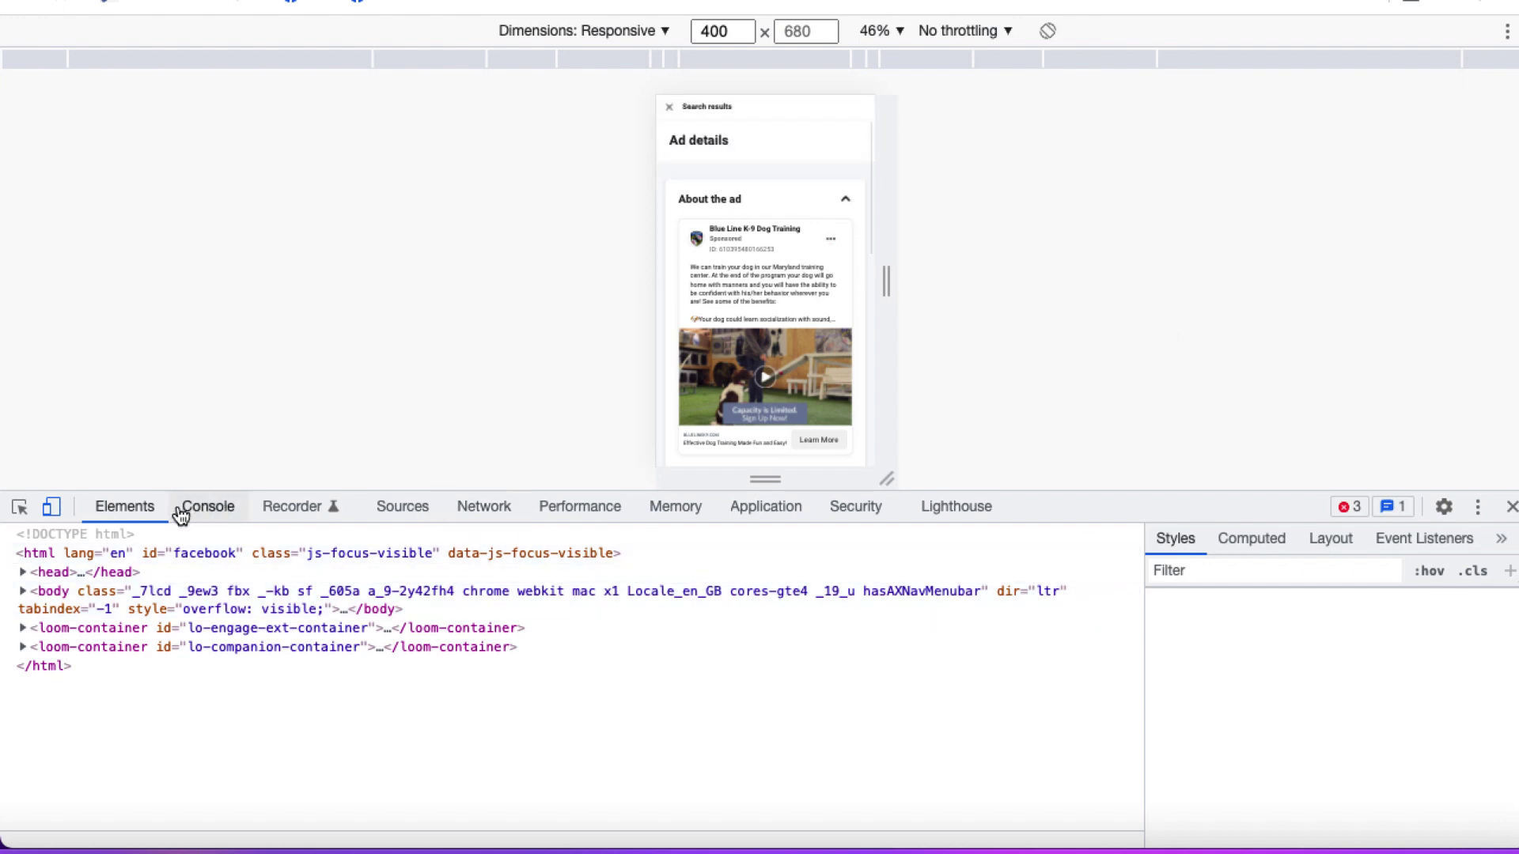
{"action": "left_click", "coordinate": [484, 510]}
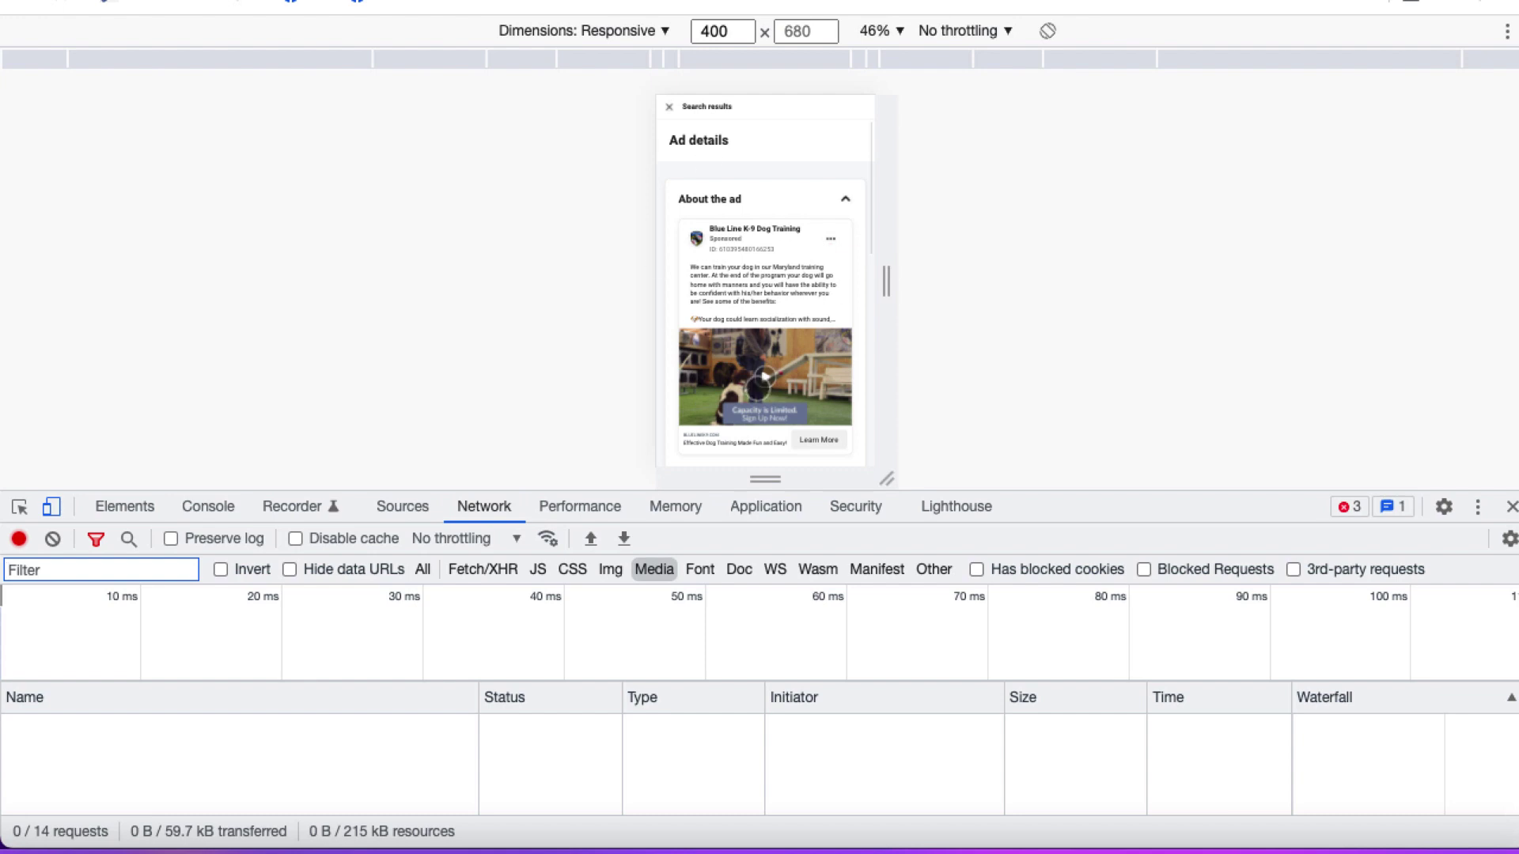
- Play the ad's video and open its captured media request in a new tab to download the file
{"action": "left_click", "coordinate": [766, 380]}
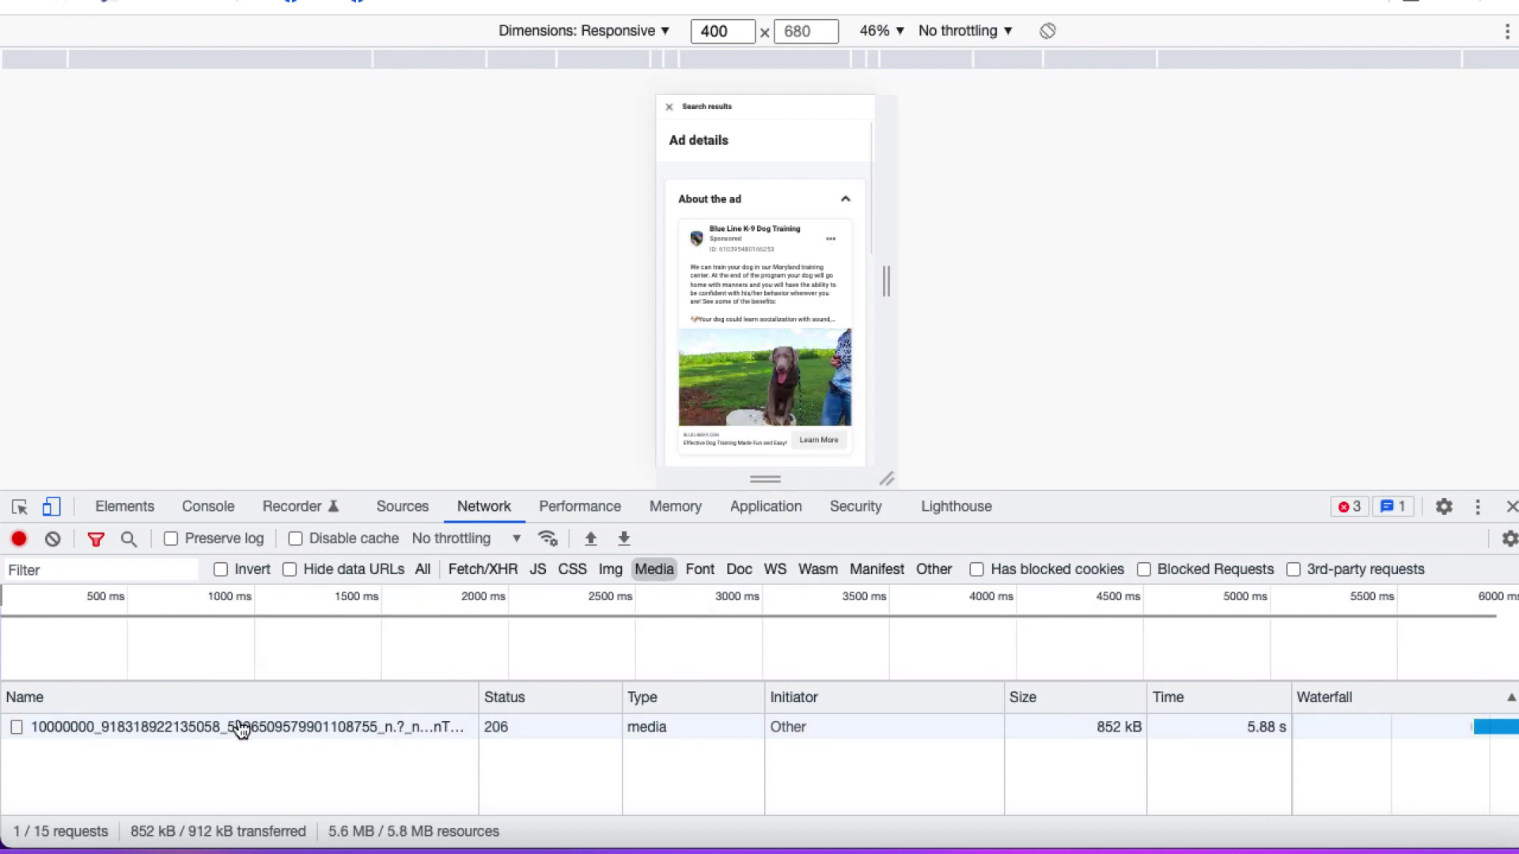
{"action": "right_click", "coordinate": [648, 727]}
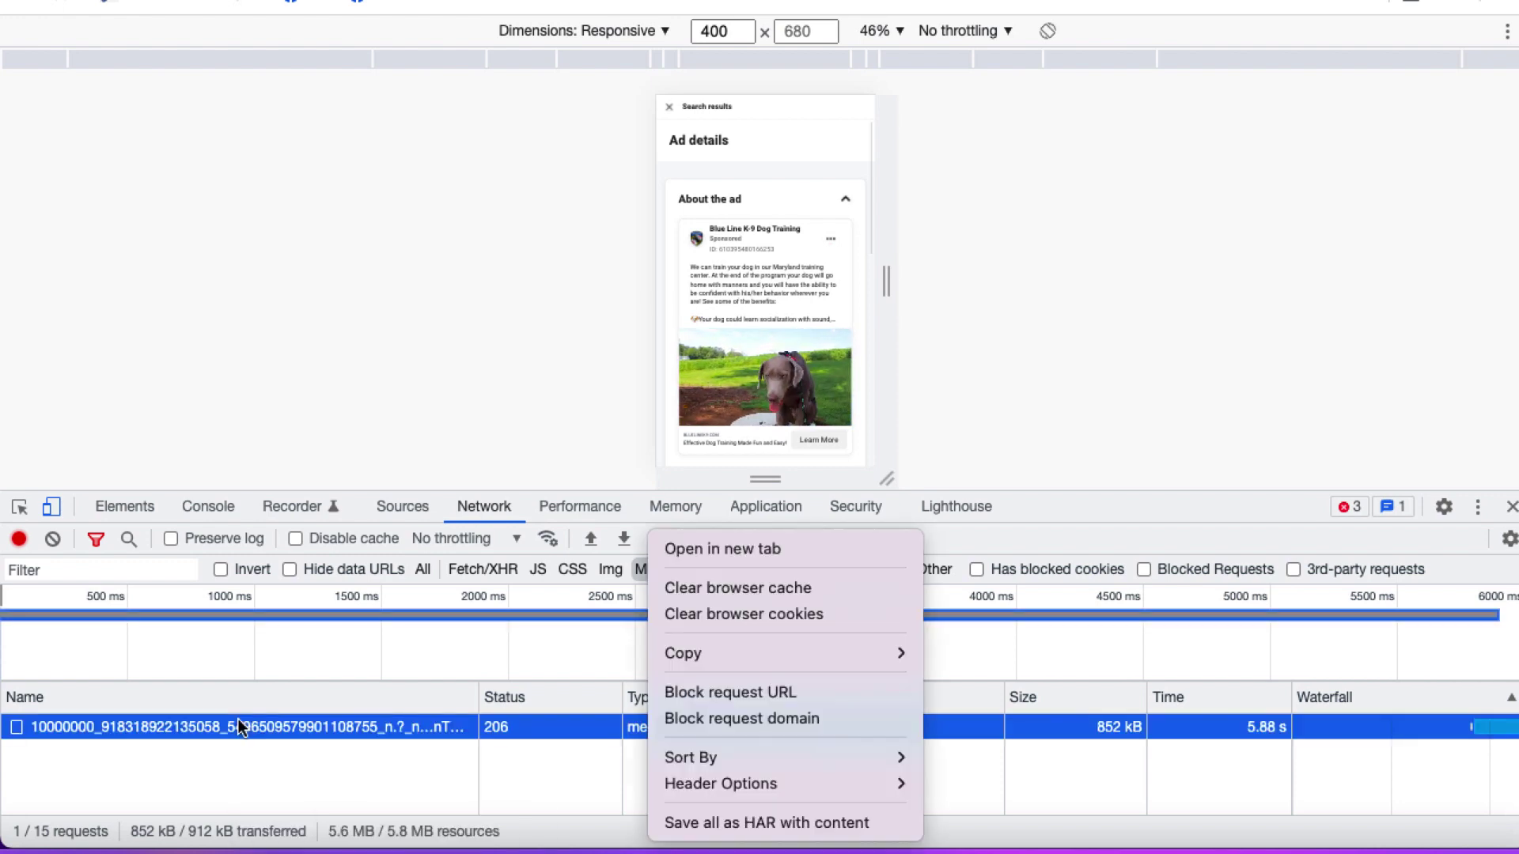
{"action": "left_click", "coordinate": [698, 550]}
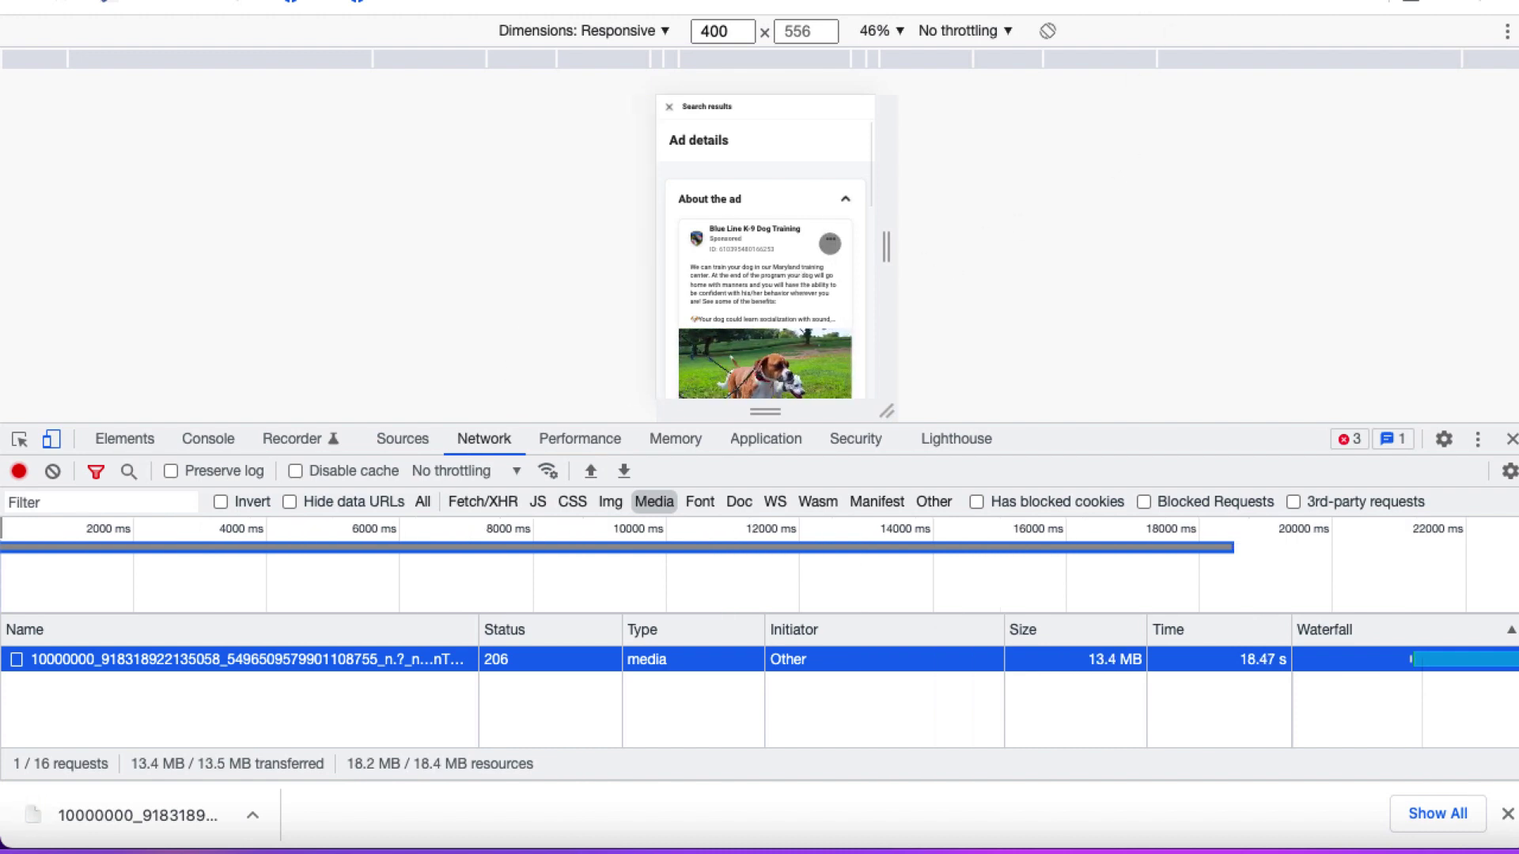
- Leave the ad details page and show the file information window for the downloaded ad file
{"action": "left_click", "coordinate": [1238, 4]}
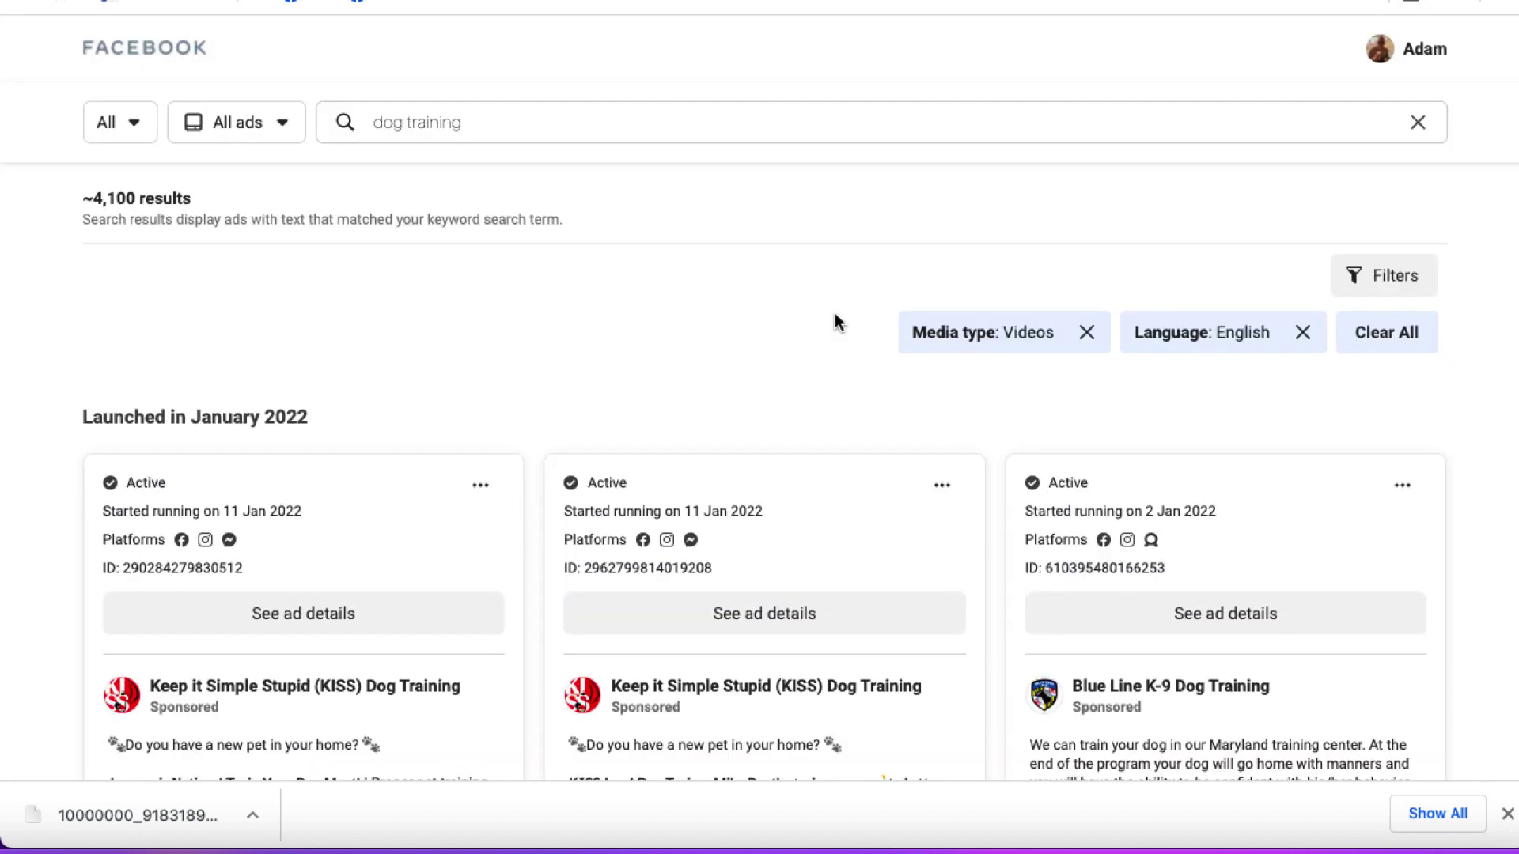
{"action": "left_click", "coordinate": [49, 813]}
{"action": "right_click", "coordinate": [49, 814]}
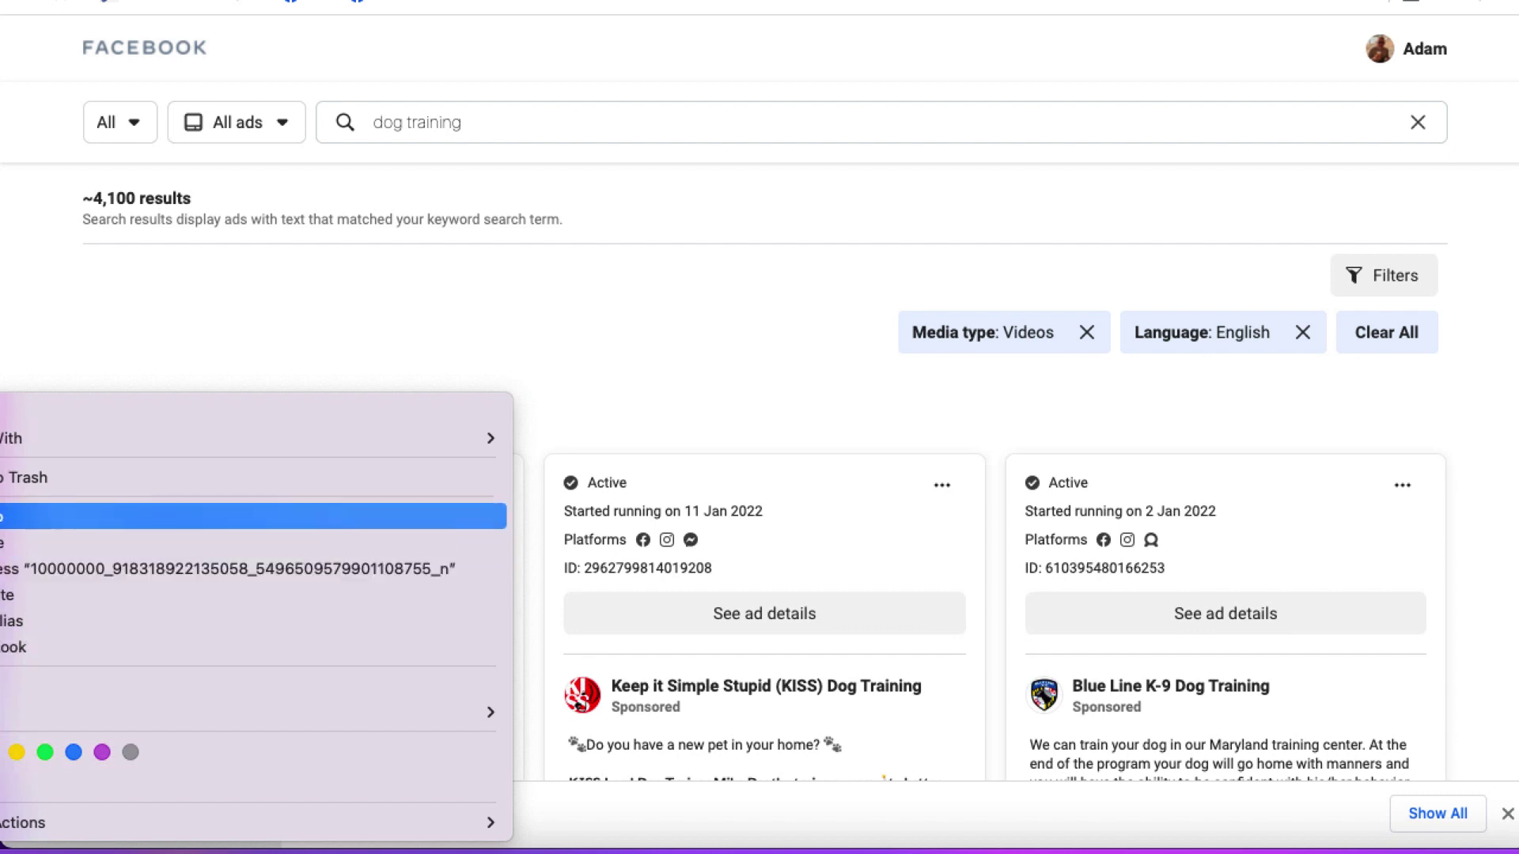
{"action": "left_click", "coordinate": [8, 516]}
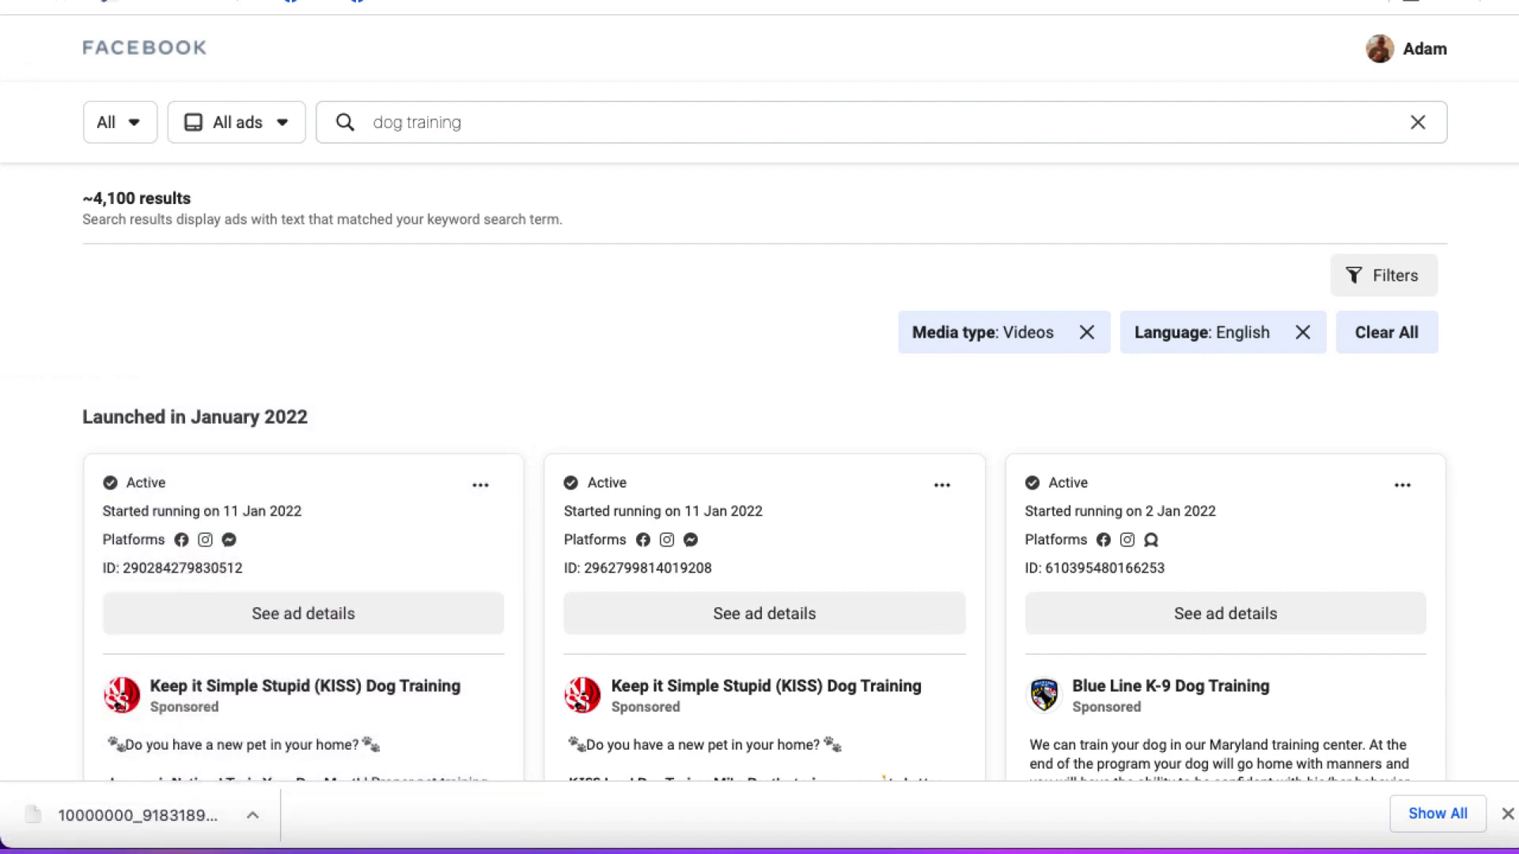
{"action": "left_click_drag", "start_coordinate": [8, 65], "coordinate": [595, 77]}
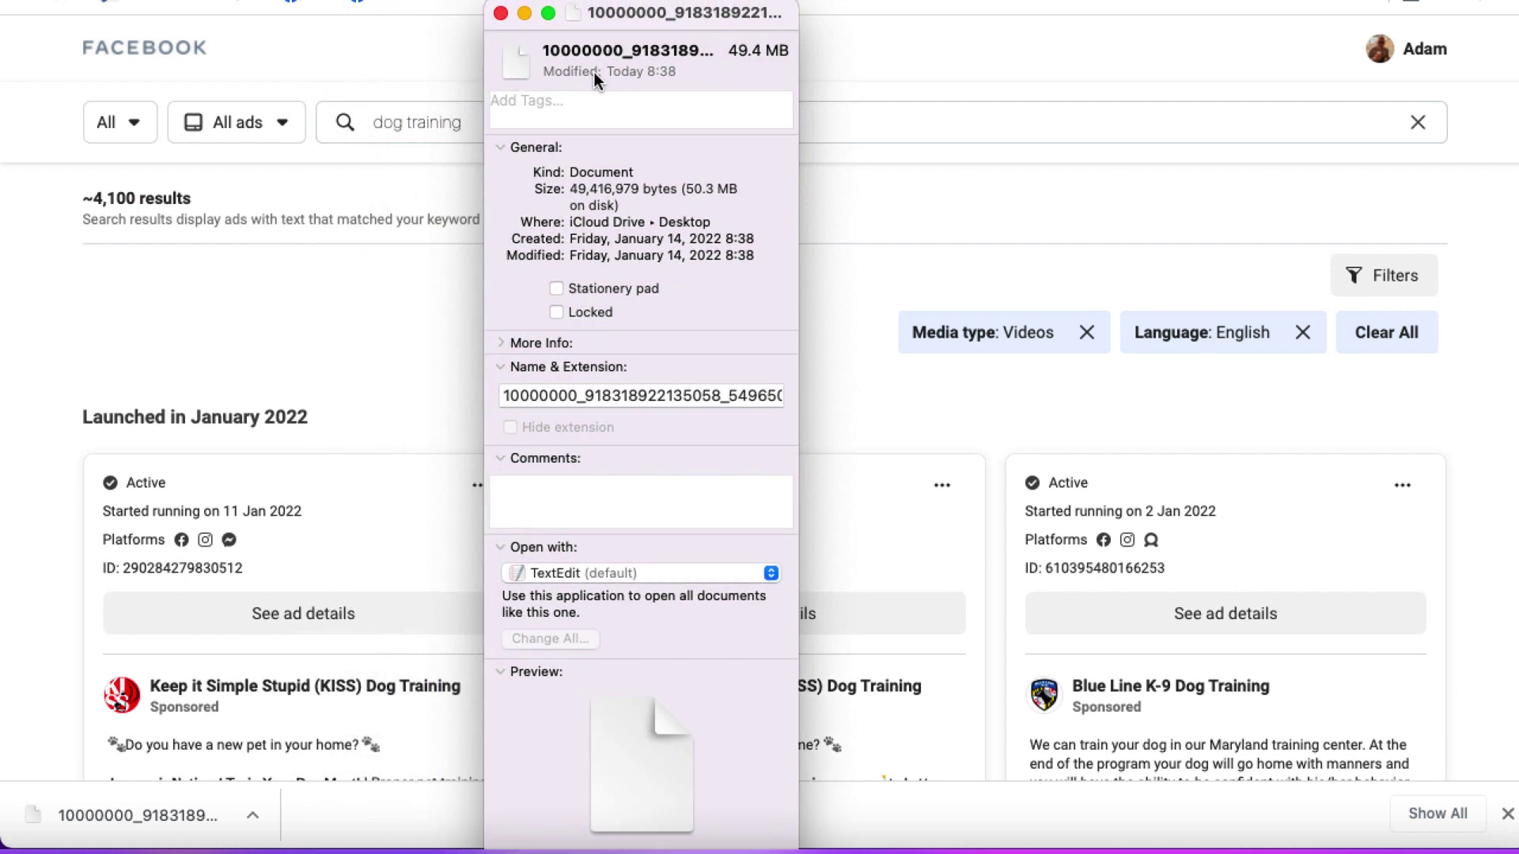
- Add the extension .mp4 to the end of the downloaded ad file's name
{"action": "left_click", "coordinate": [639, 395]}
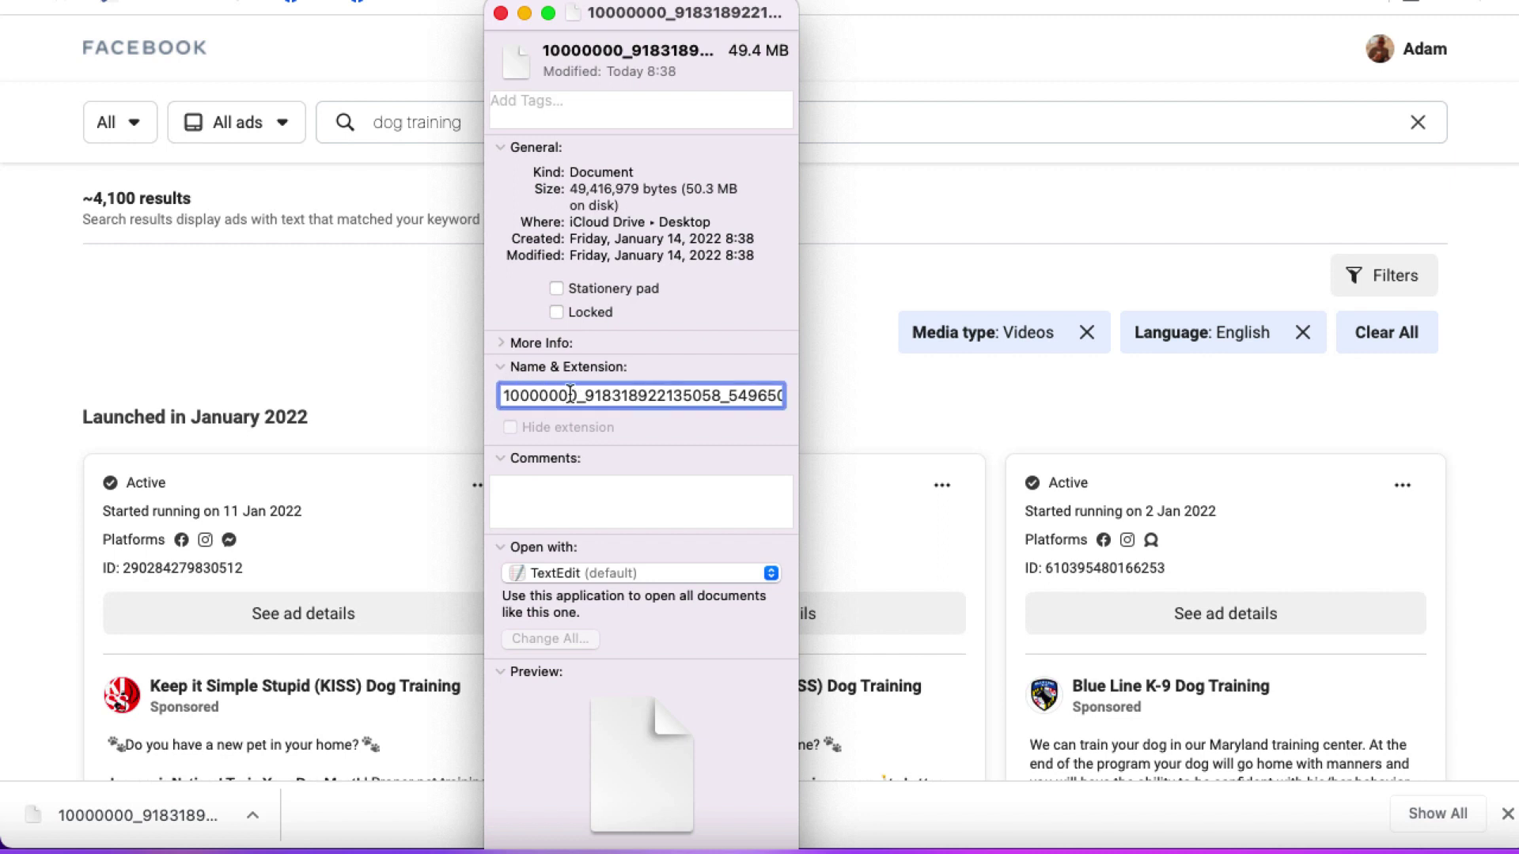
{"action": "left_click_drag", "start_coordinate": [570, 395], "coordinate": [770, 403]}
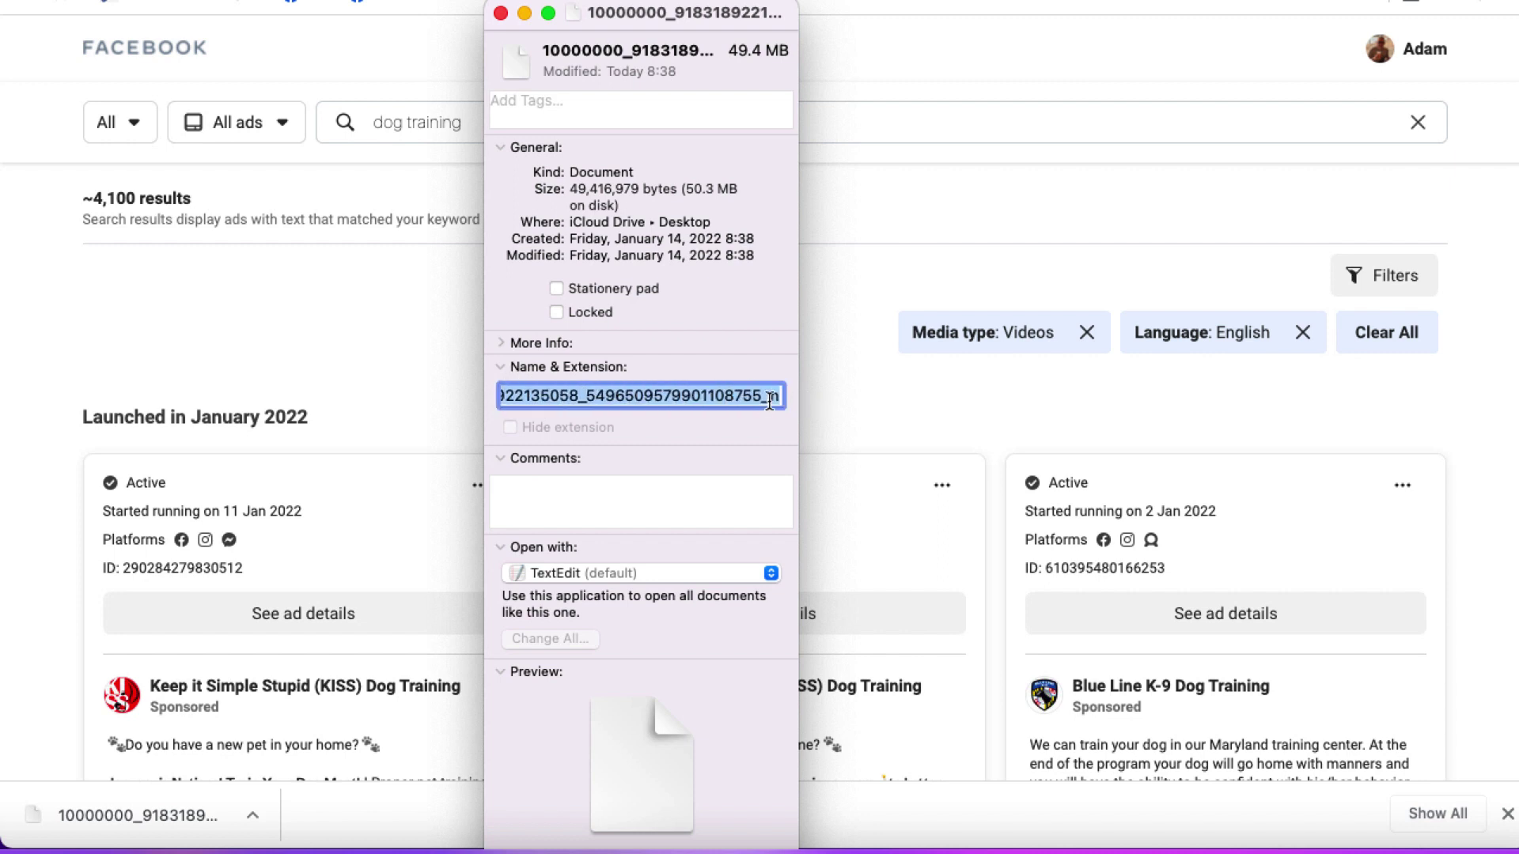
{"action": "left_click", "coordinate": [771, 401]}
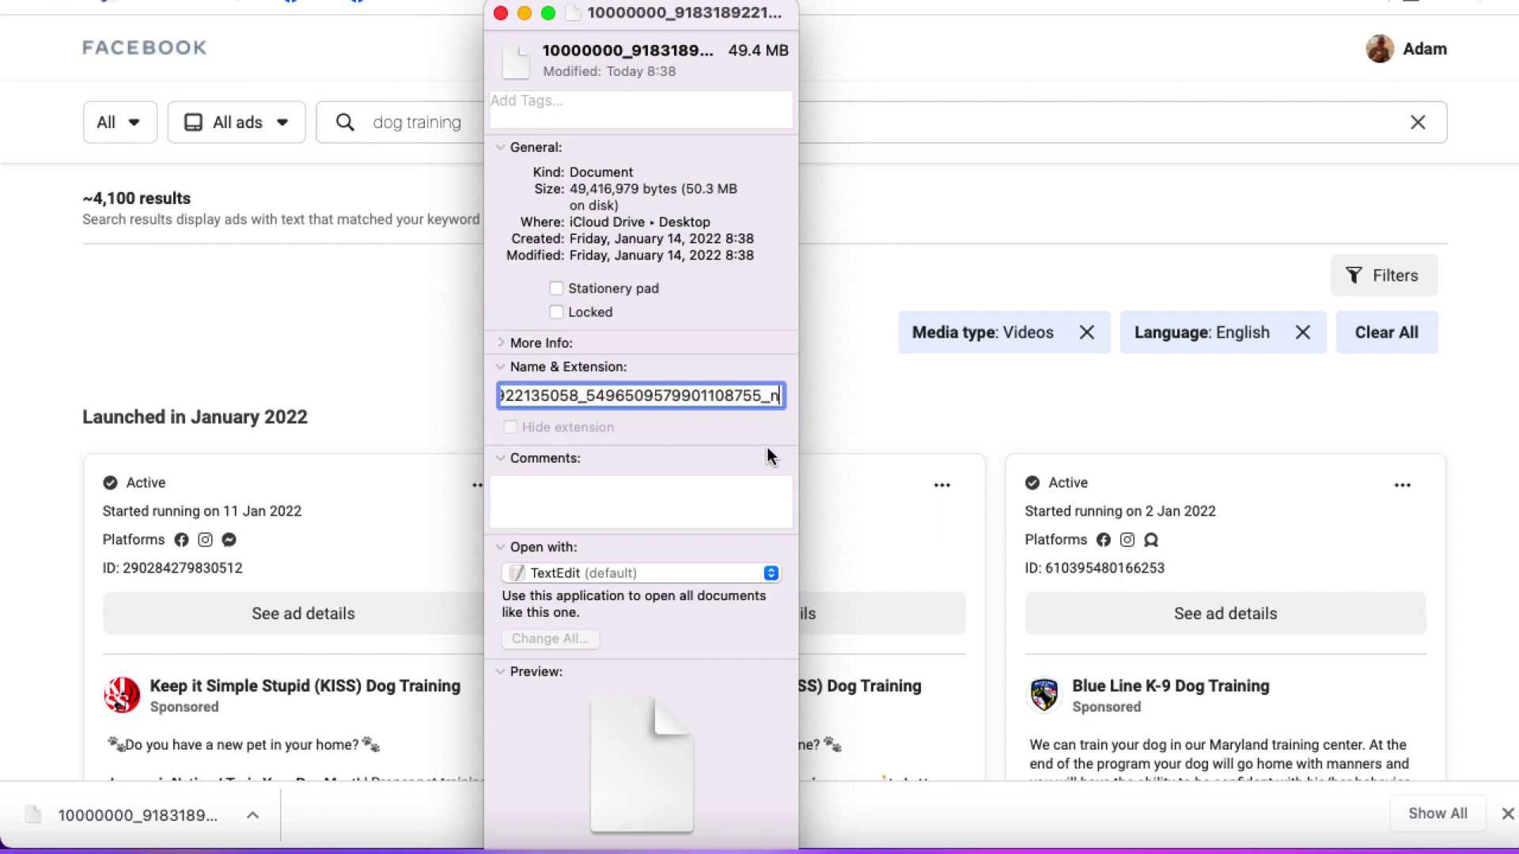
{"action": "type", "text": ".m"}
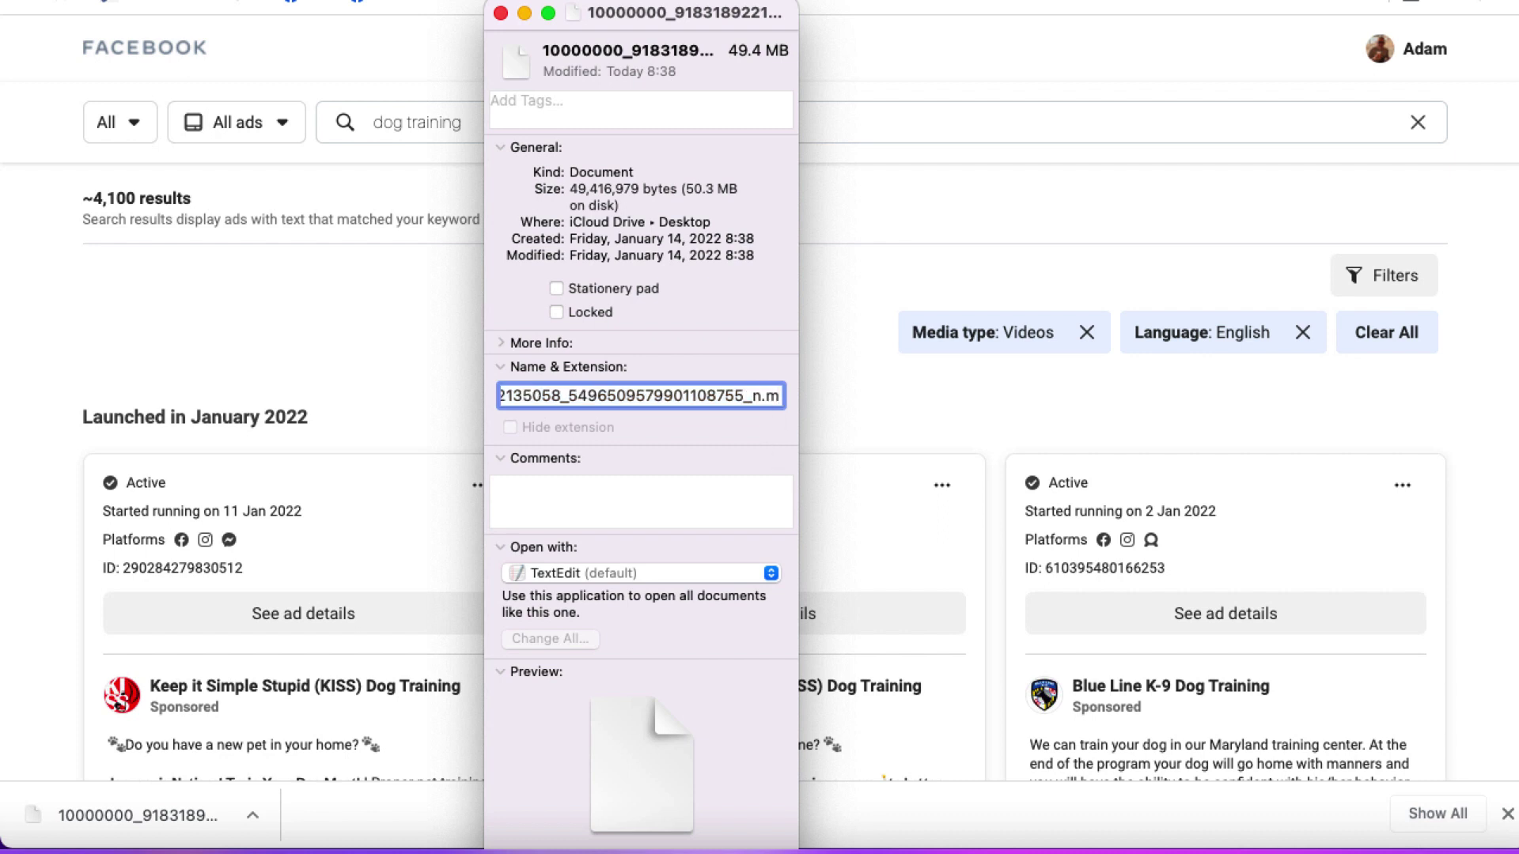
{"action": "type", "text": "p4"}
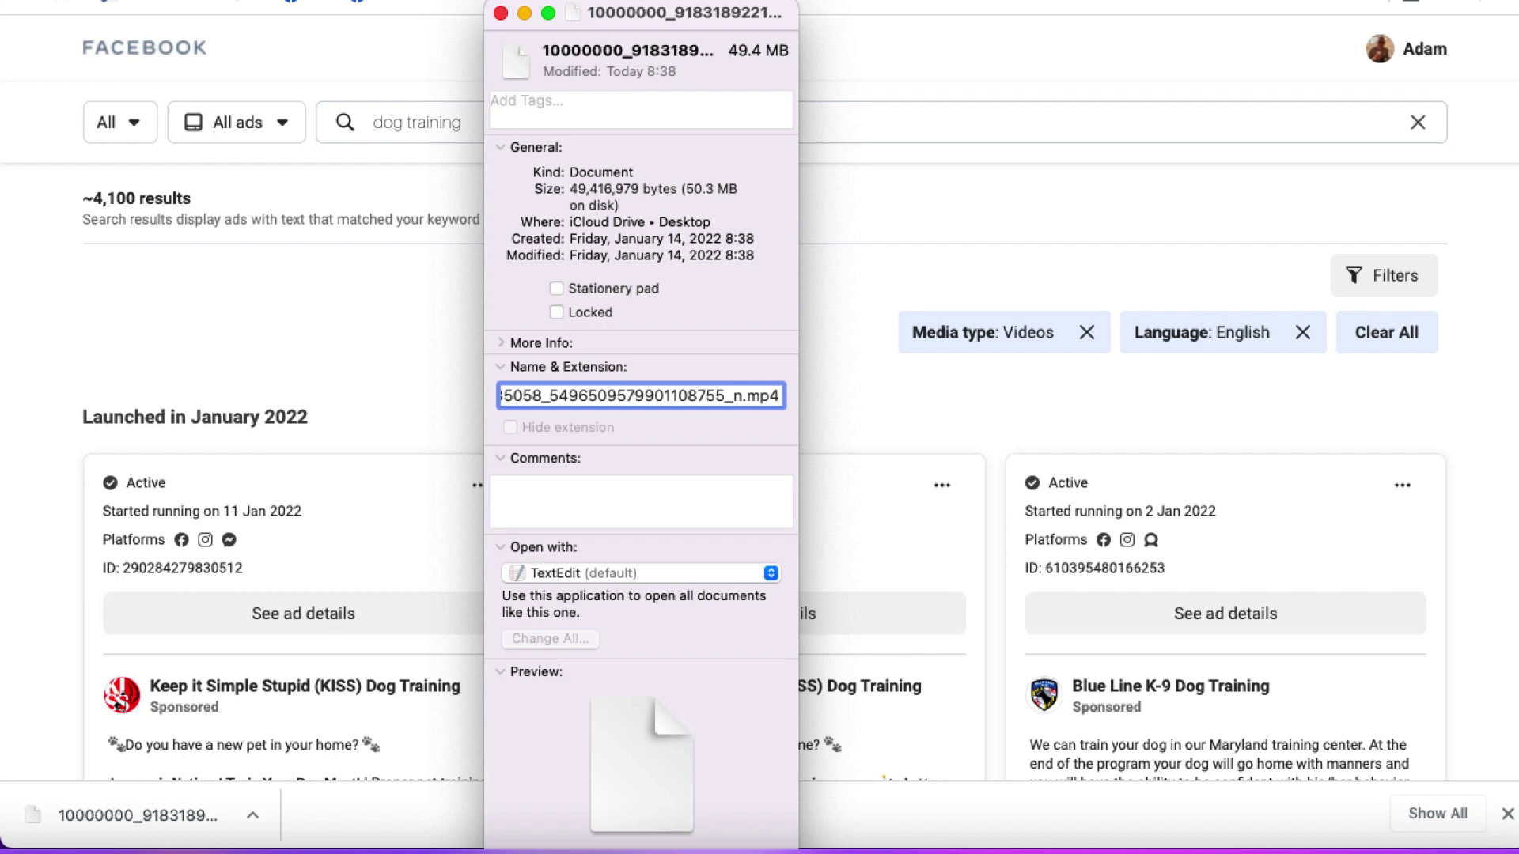
{"action": "key", "text": "Return"}
{"action": "left_click", "coordinate": [811, 313]}
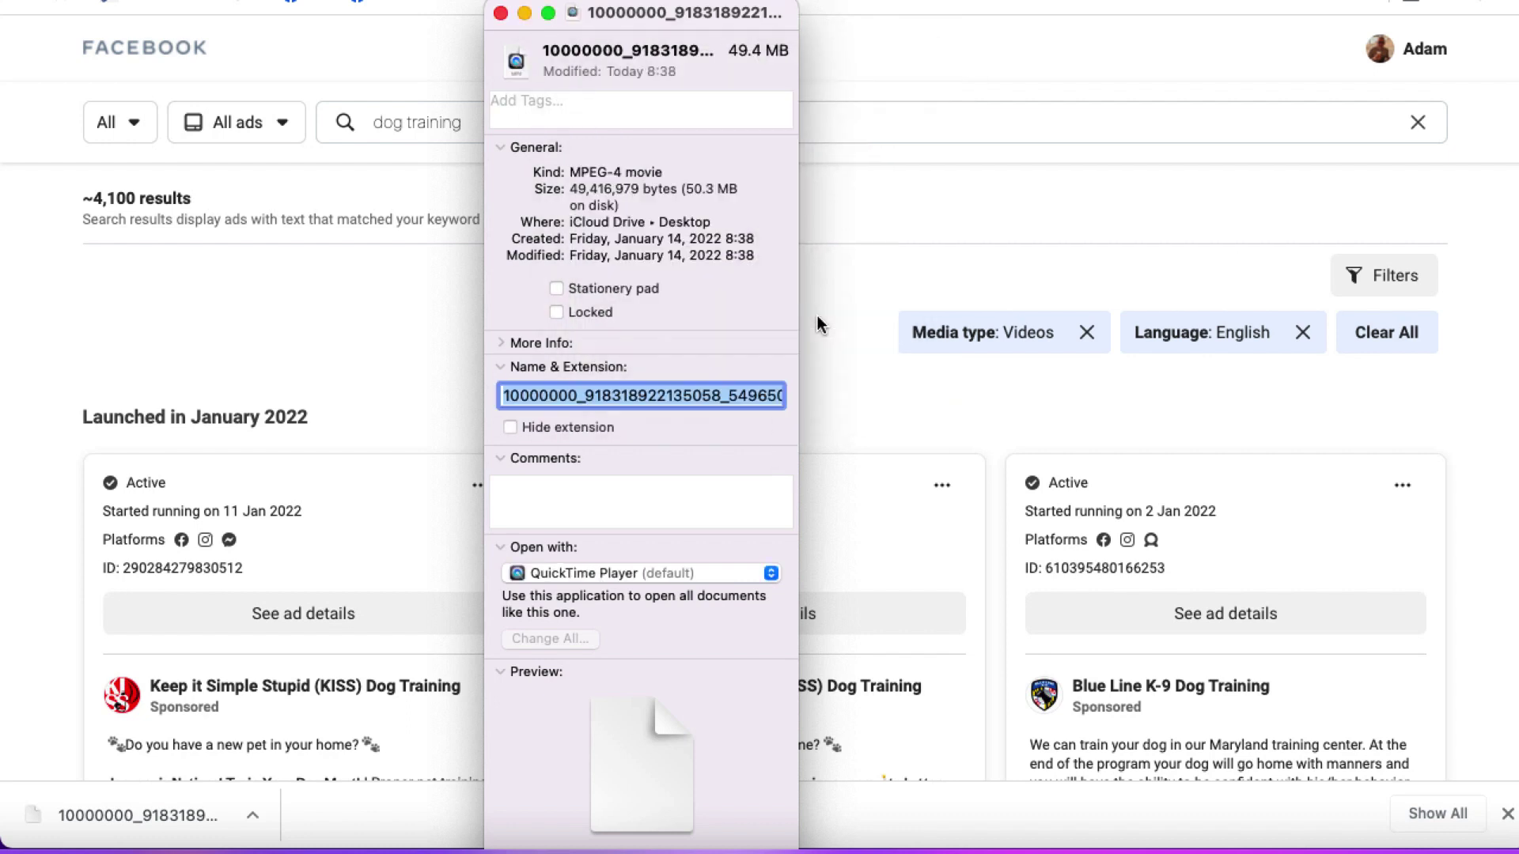
{"action": "mouse_move", "coordinate": [601, 712]}
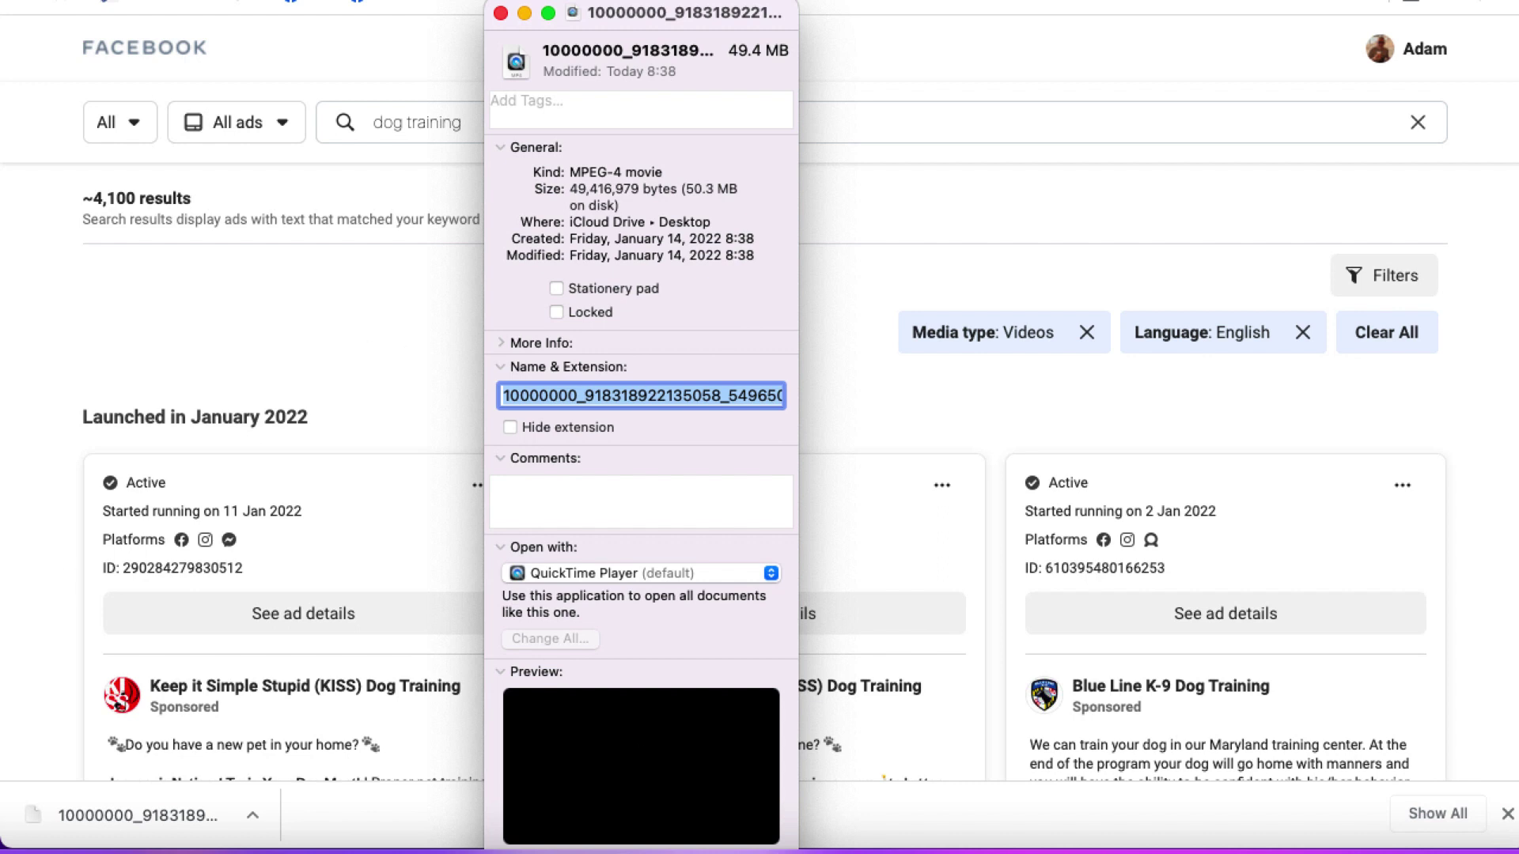
- Open the renamed .mp4 file in QuickTime Player and resize the player window so its playback controls fit
{"action": "right_click", "coordinate": [3, 356]}
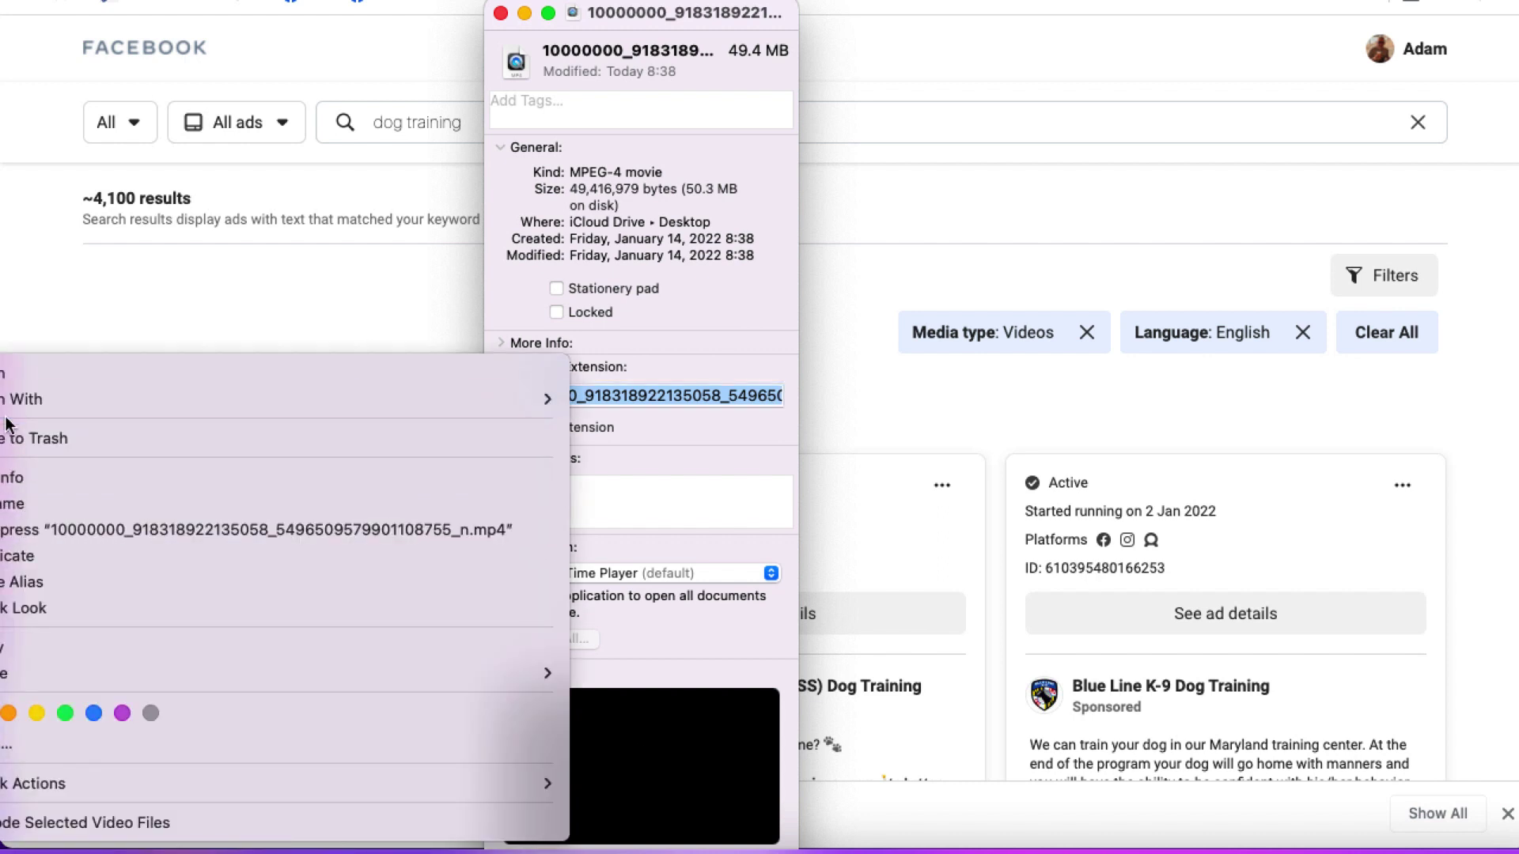
{"action": "mouse_move", "coordinate": [522, 399]}
{"action": "left_click", "coordinate": [614, 397]}
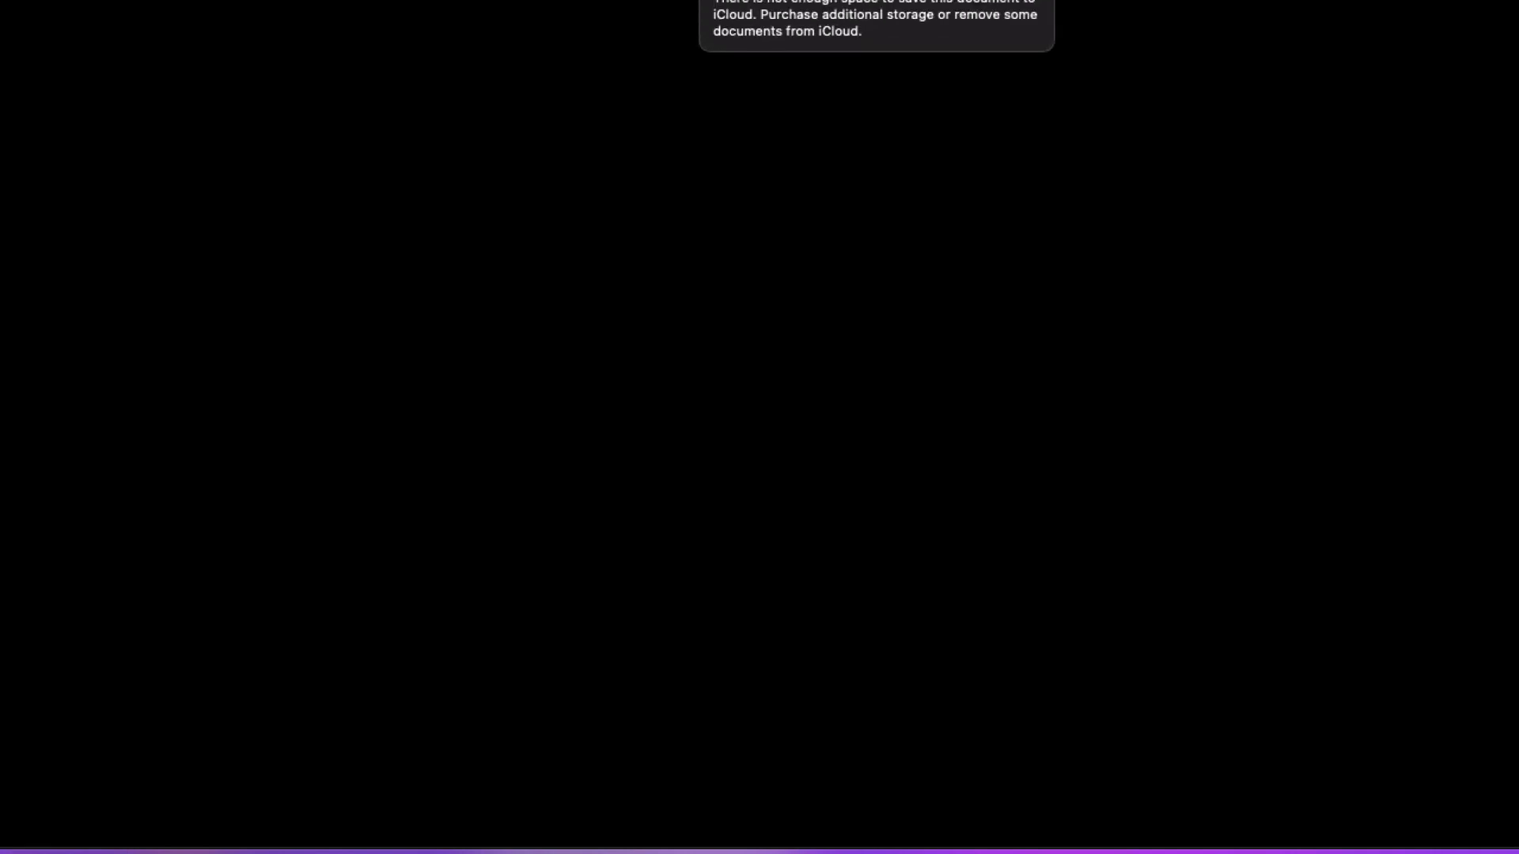
{"action": "double_click", "coordinate": [507, 15]}
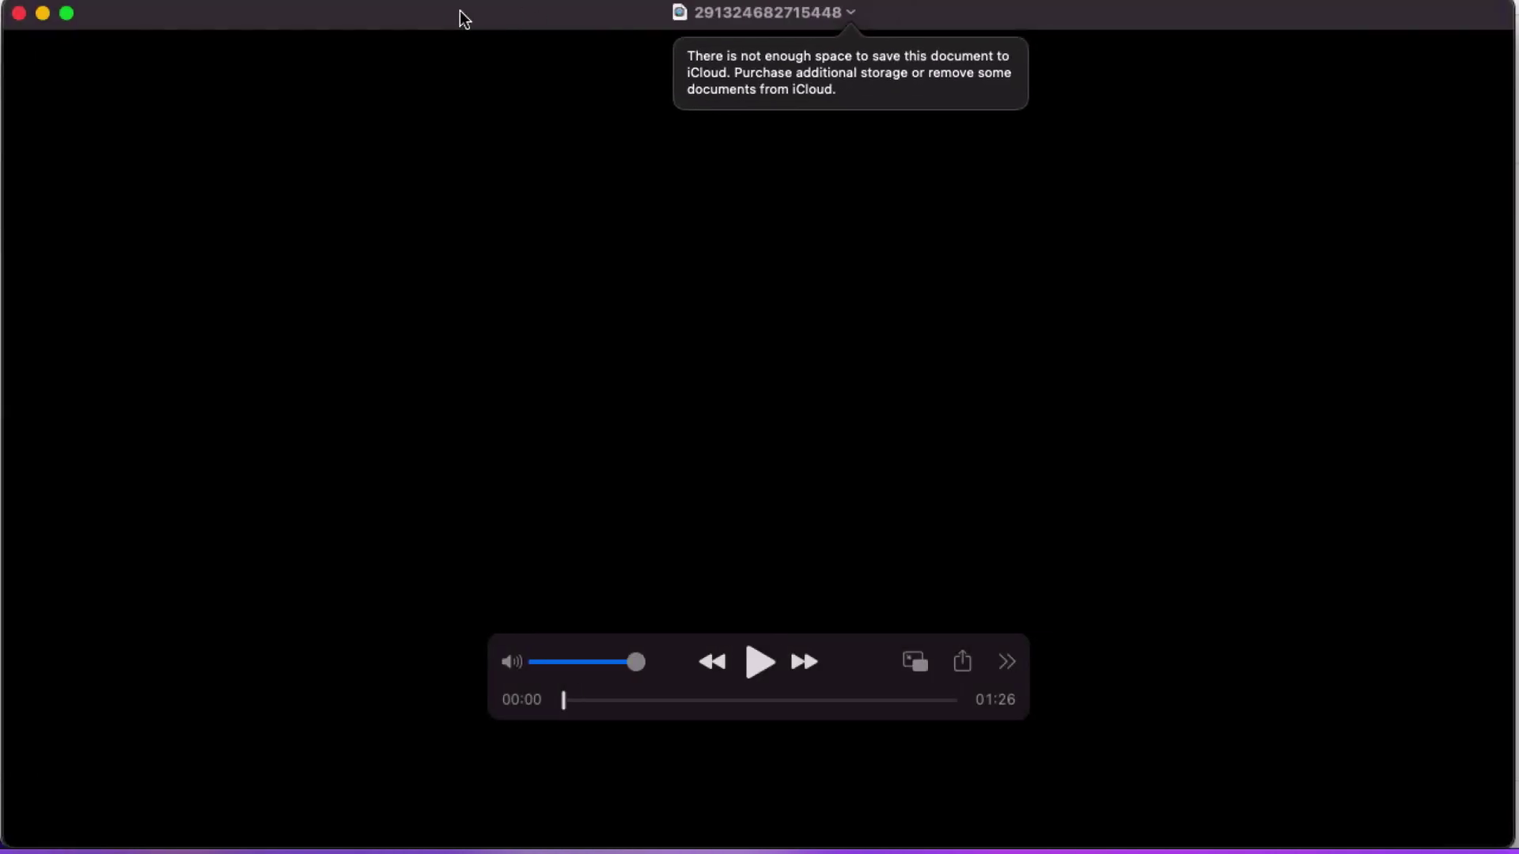
- Play the downloaded ad video with the sound volume raised, pausing a few seconds in
{"action": "left_click", "coordinate": [761, 666]}
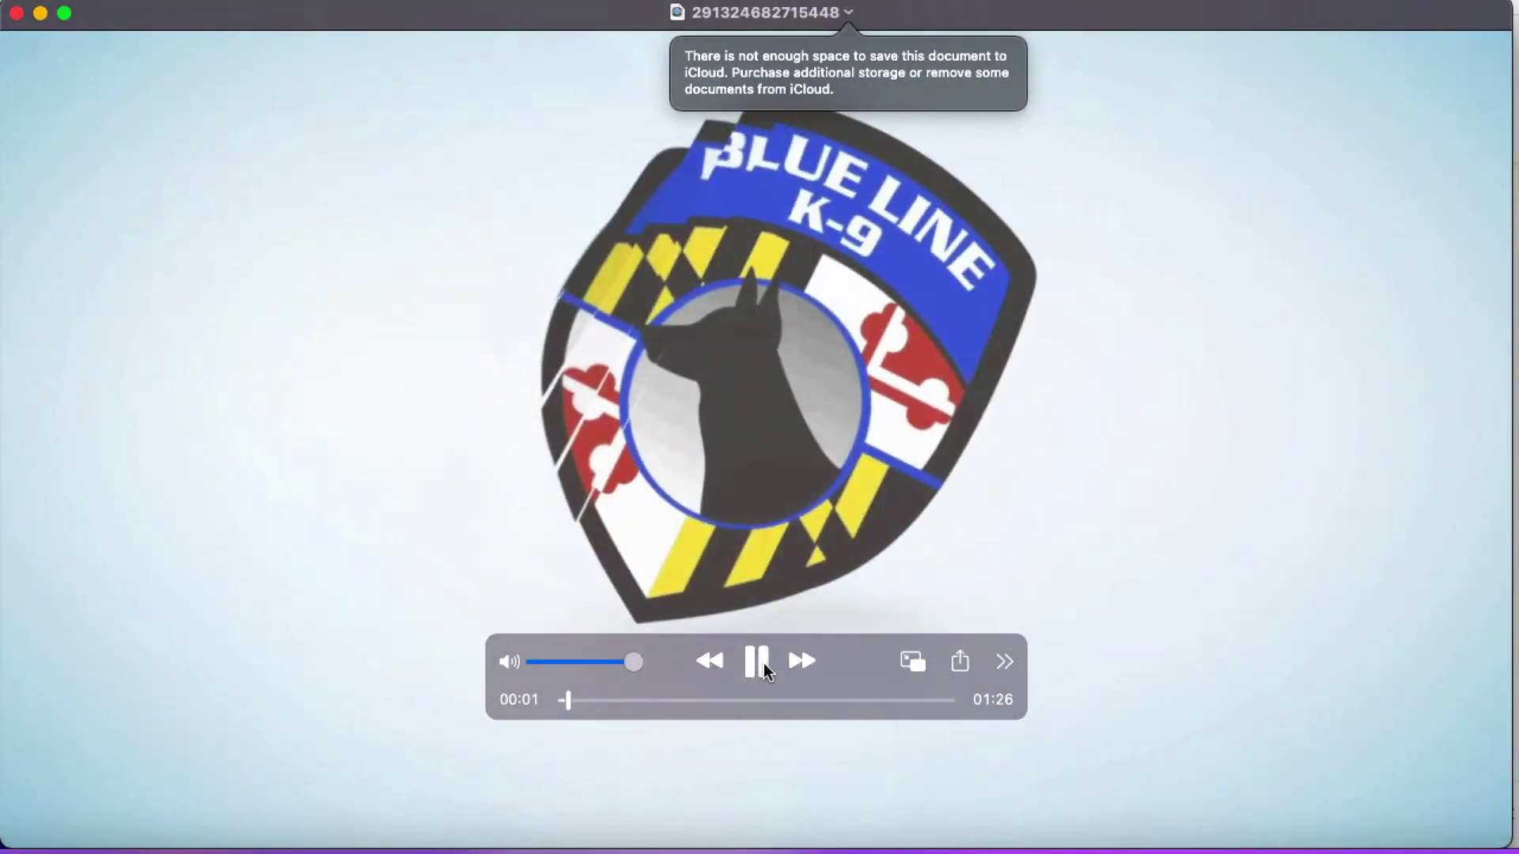
{"action": "key", "text": "XF86AudioRaiseVolume"}
{"action": "key", "text": "XF86AudioRaiseVolume"}
{"action": "key", "text": "XF86AudioRaiseVolume"}
{"action": "key", "text": "XF86AudioRaiseVolume"}
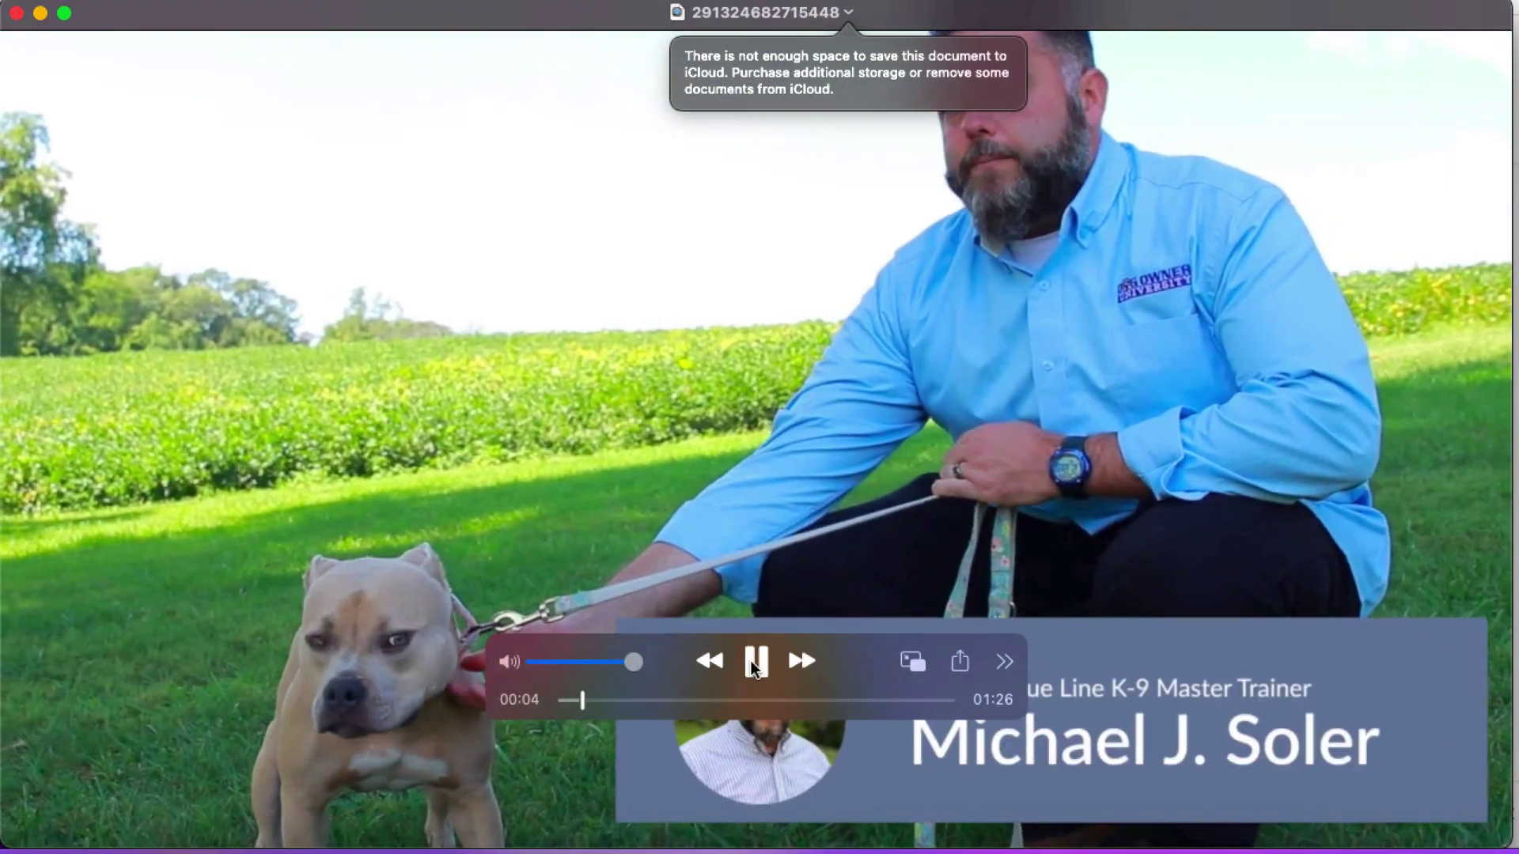
{"action": "left_click", "coordinate": [752, 663]}
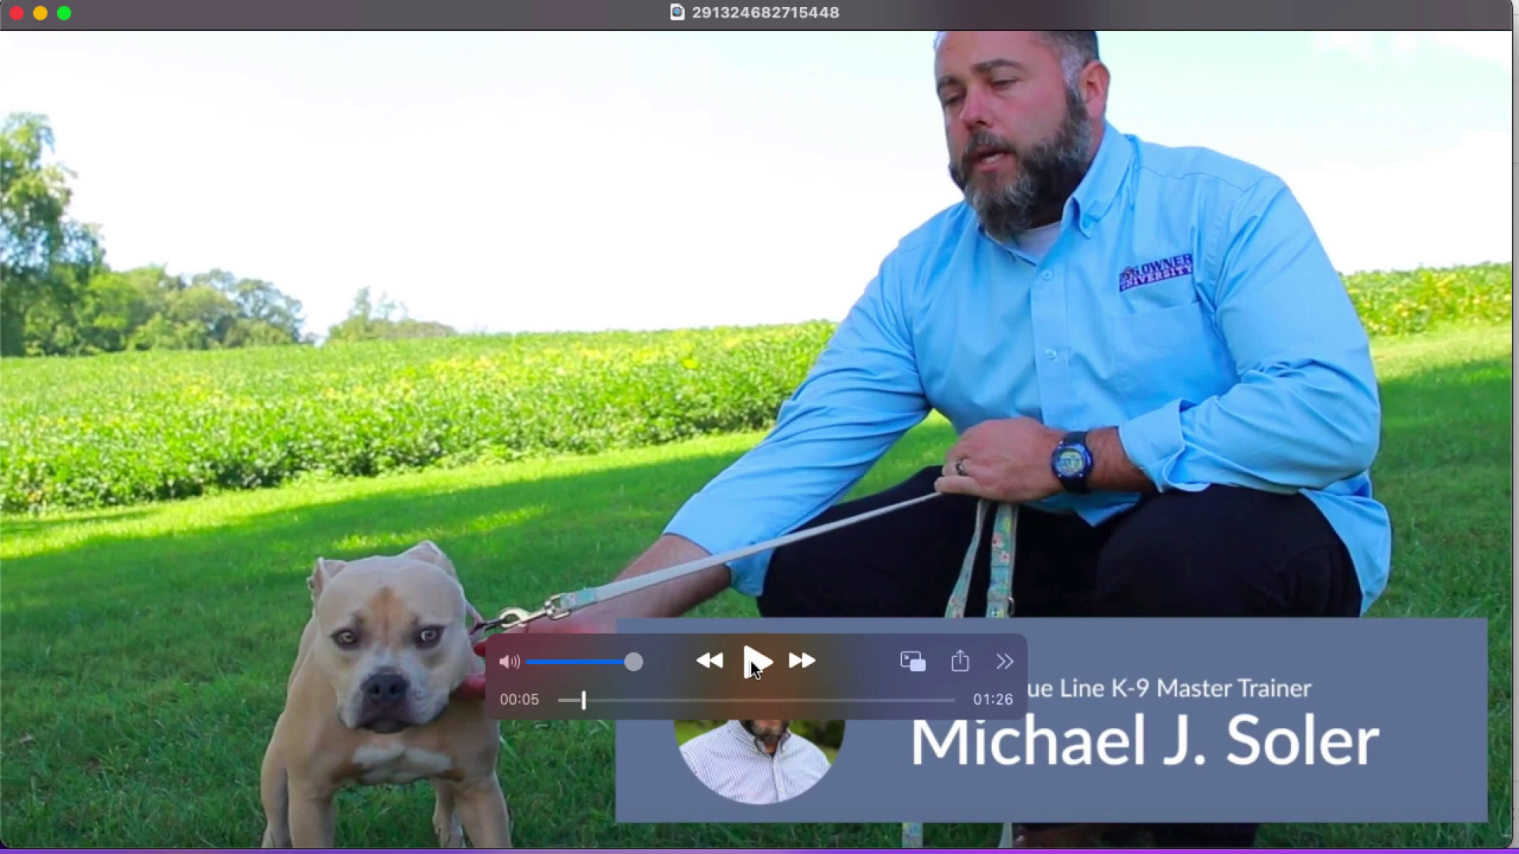
{"action": "left_click", "coordinate": [756, 663]}
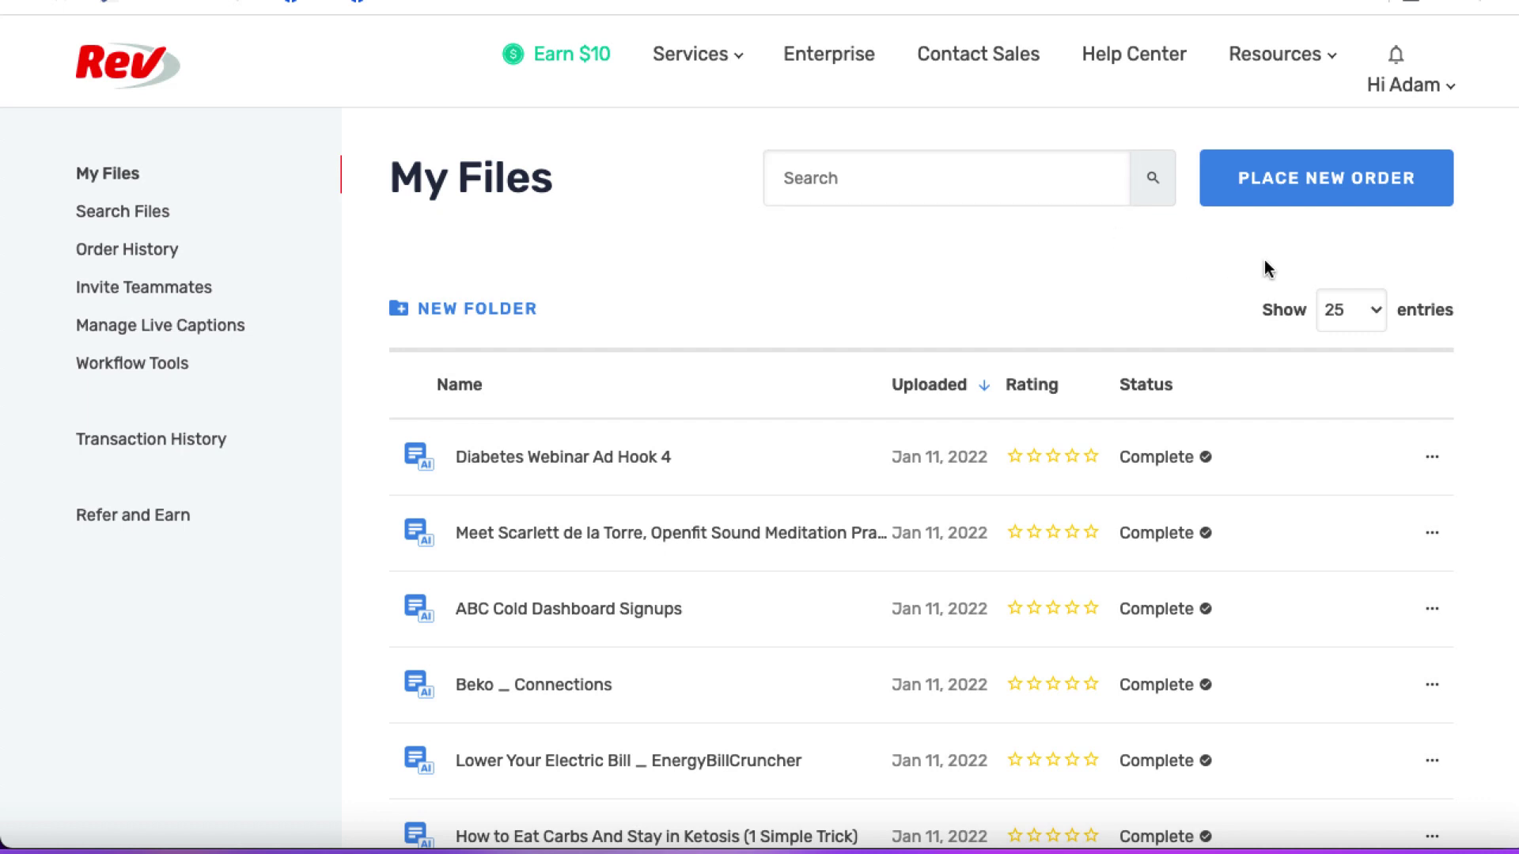
- Switch to Rev, start an Automated Transcription order, add the downloaded .mp4 file and review the order details
{"action": "left_click", "coordinate": [1292, 193]}
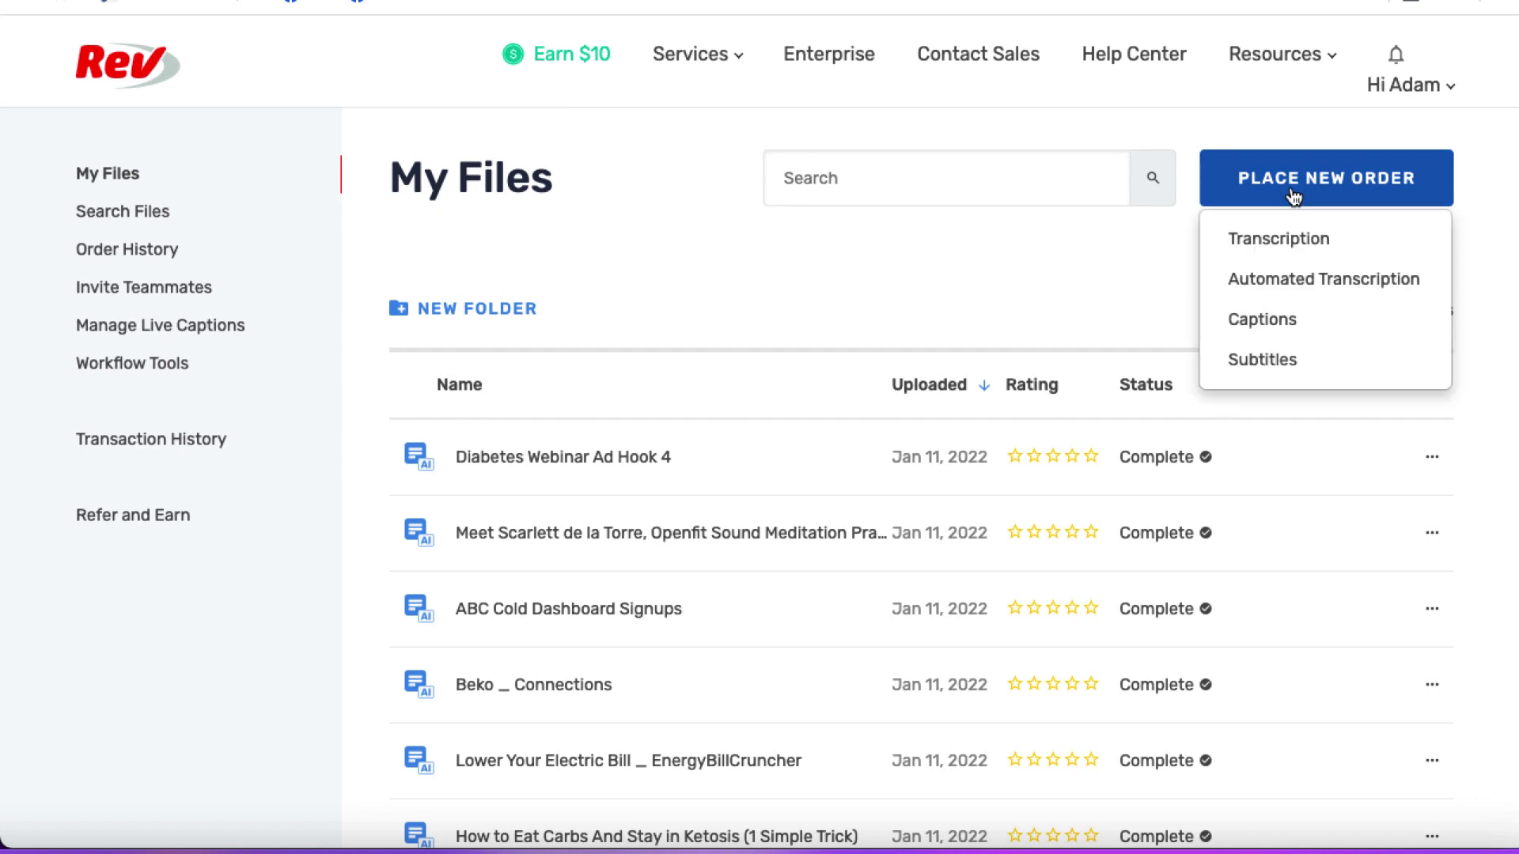
{"action": "left_click", "coordinate": [1302, 279]}
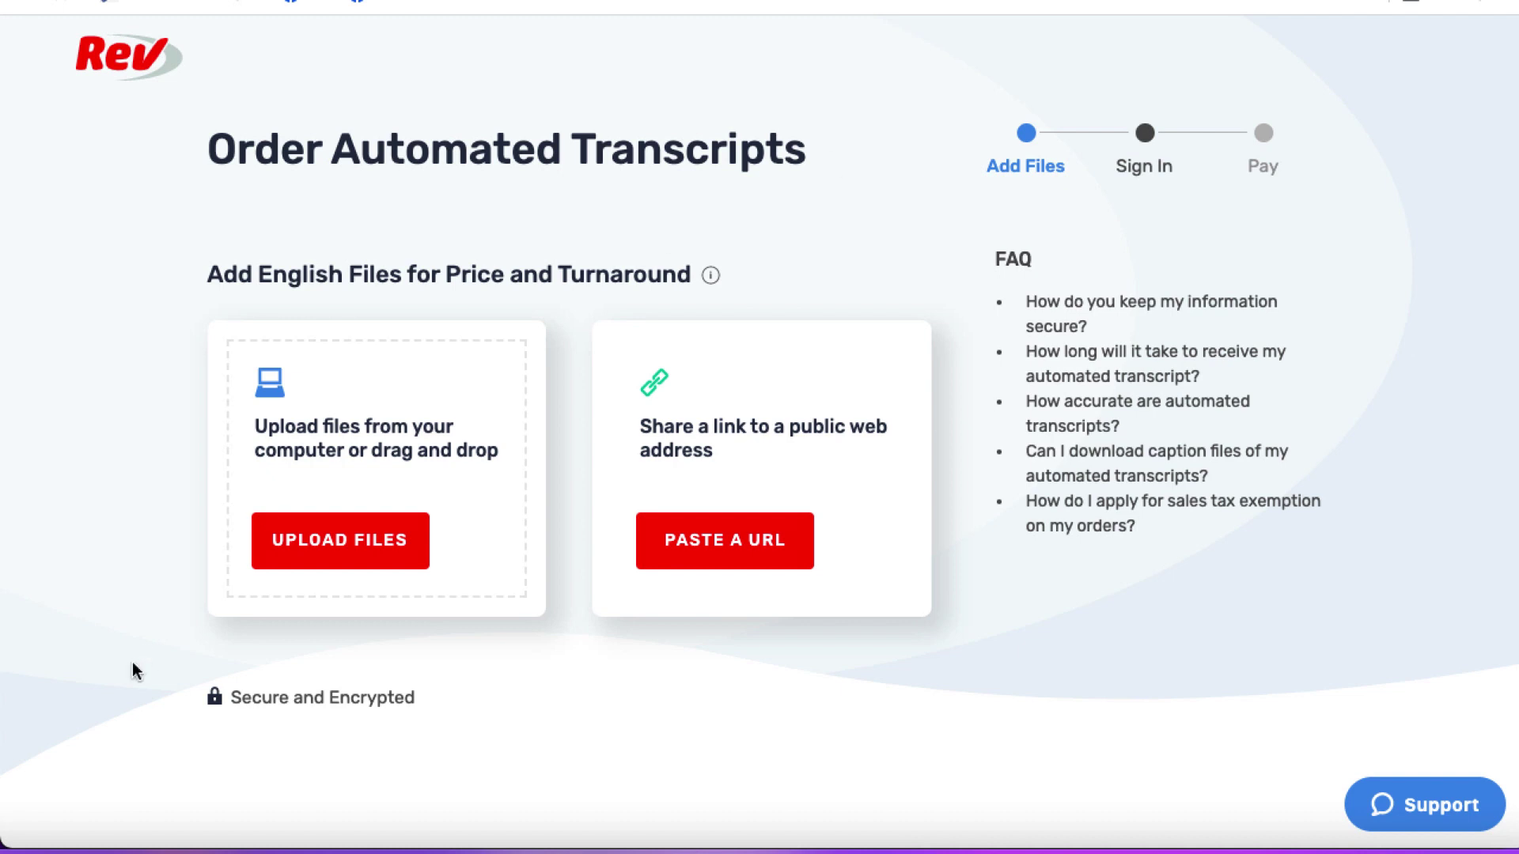
{"action": "left_click_drag", "start_coordinate": [4, 554], "coordinate": [363, 491]}
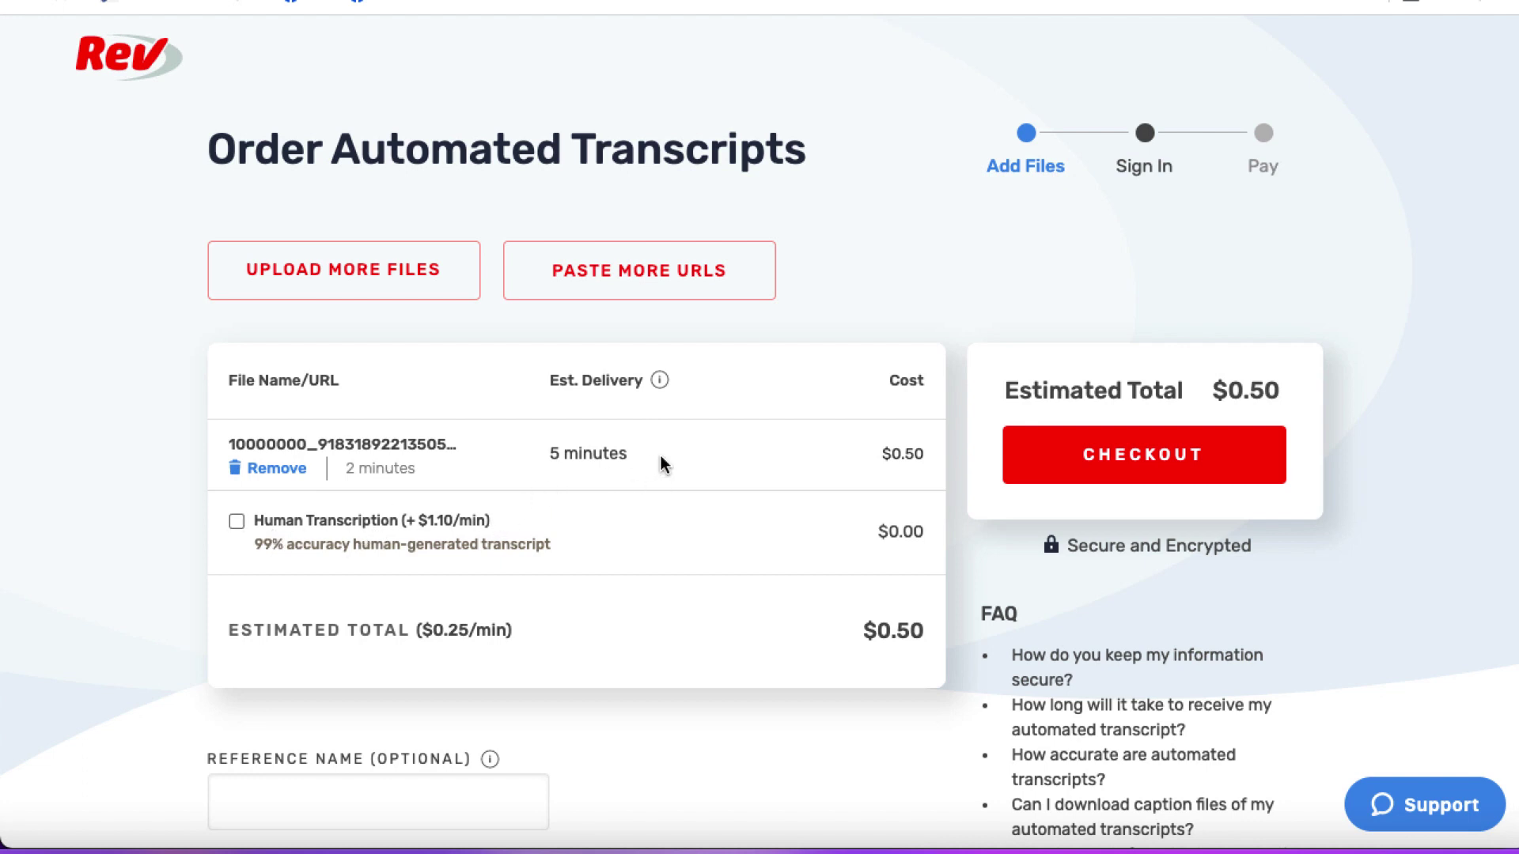
{"action": "scroll", "coordinate": [751, 590], "scroll_direction": "down", "scroll_amount": 3}
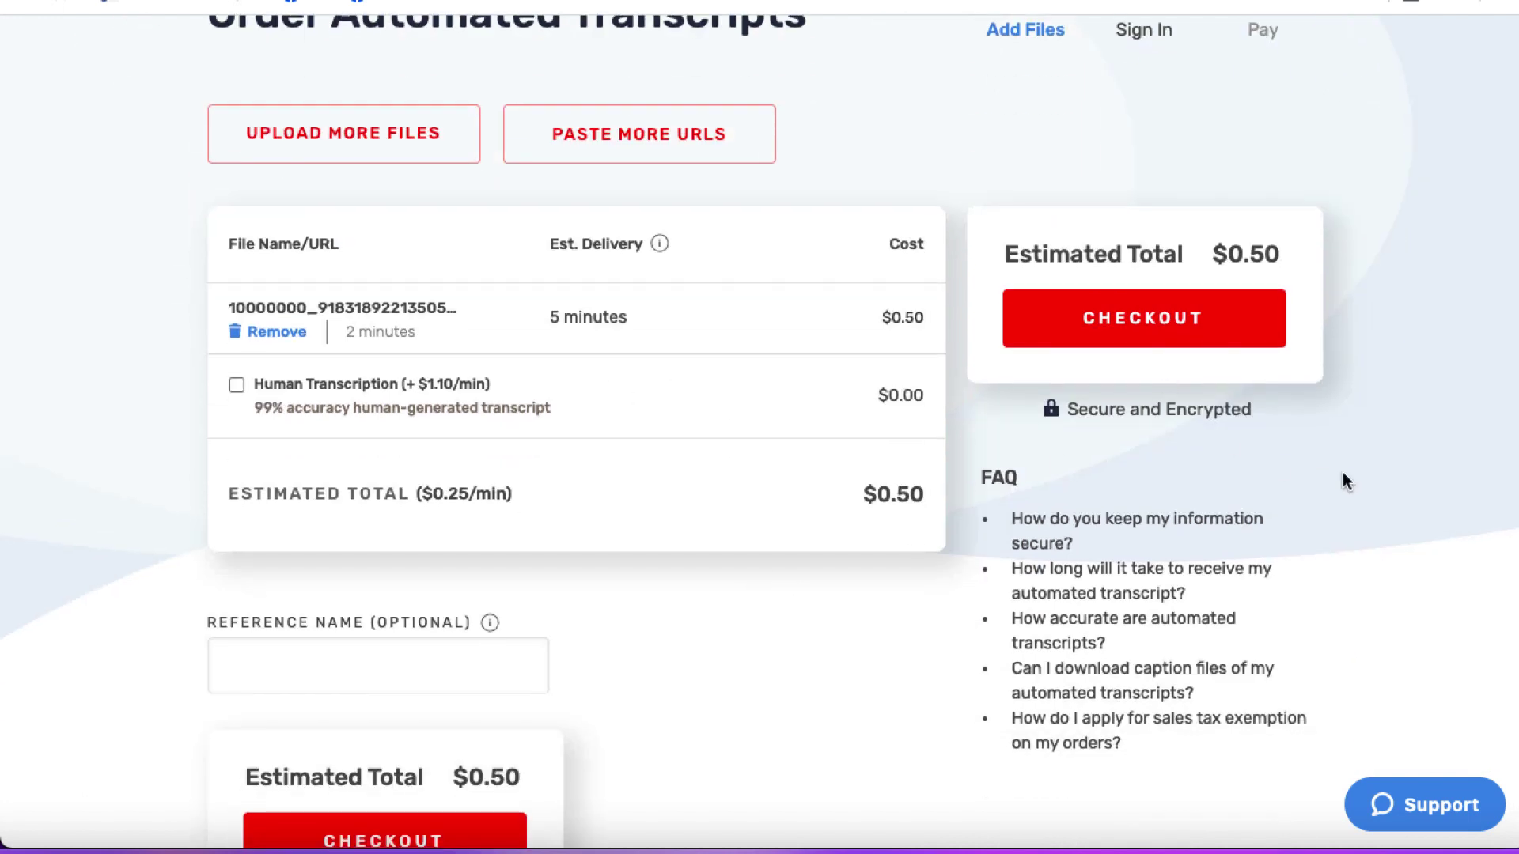
{"action": "scroll", "coordinate": [1343, 478], "scroll_direction": "up", "scroll_amount": 2}
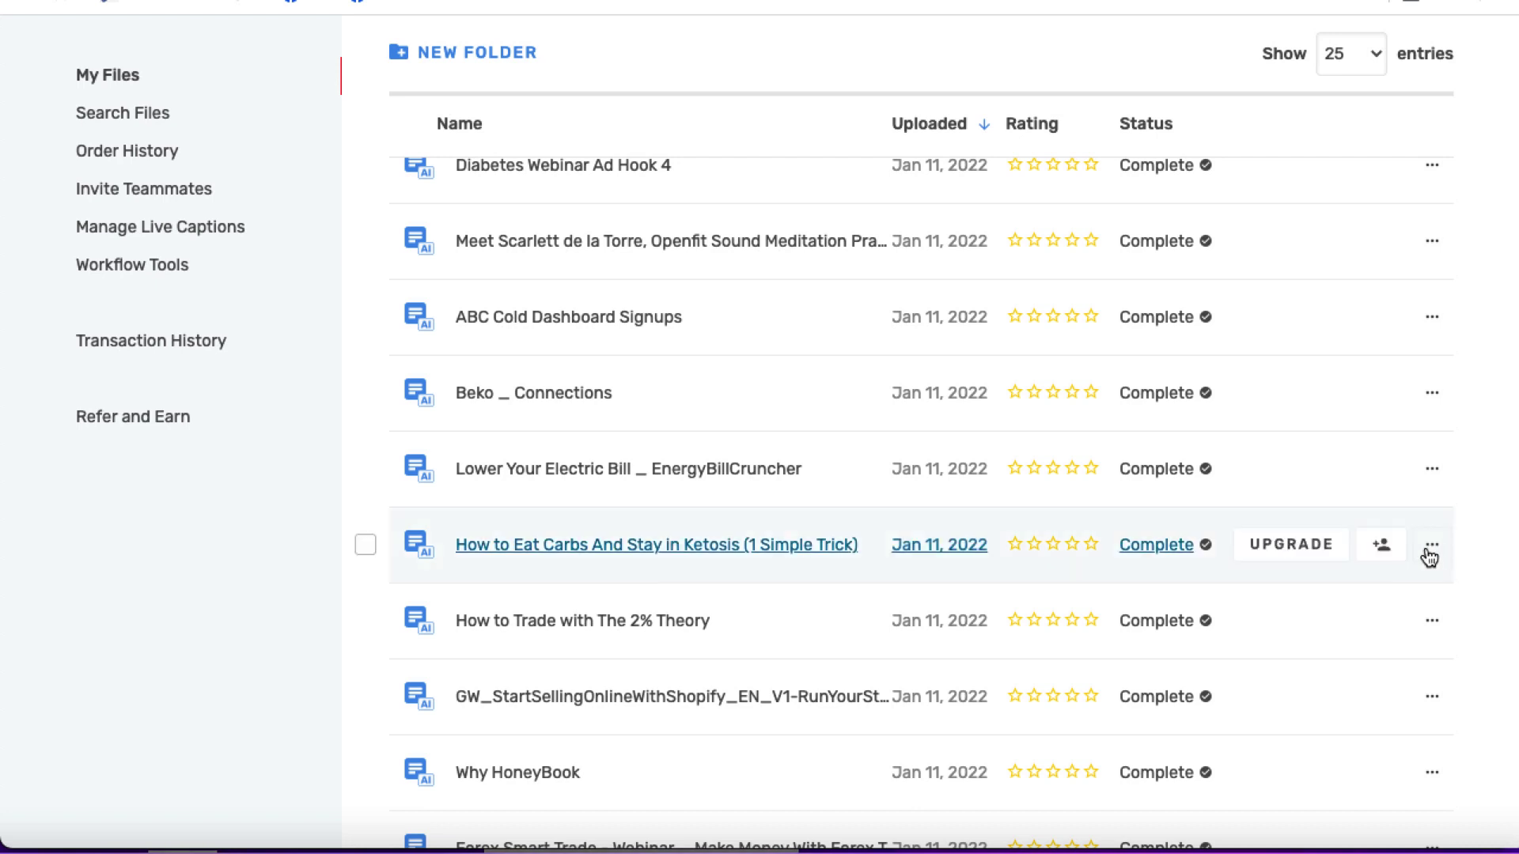
{"action": "left_click", "coordinate": [1432, 548]}
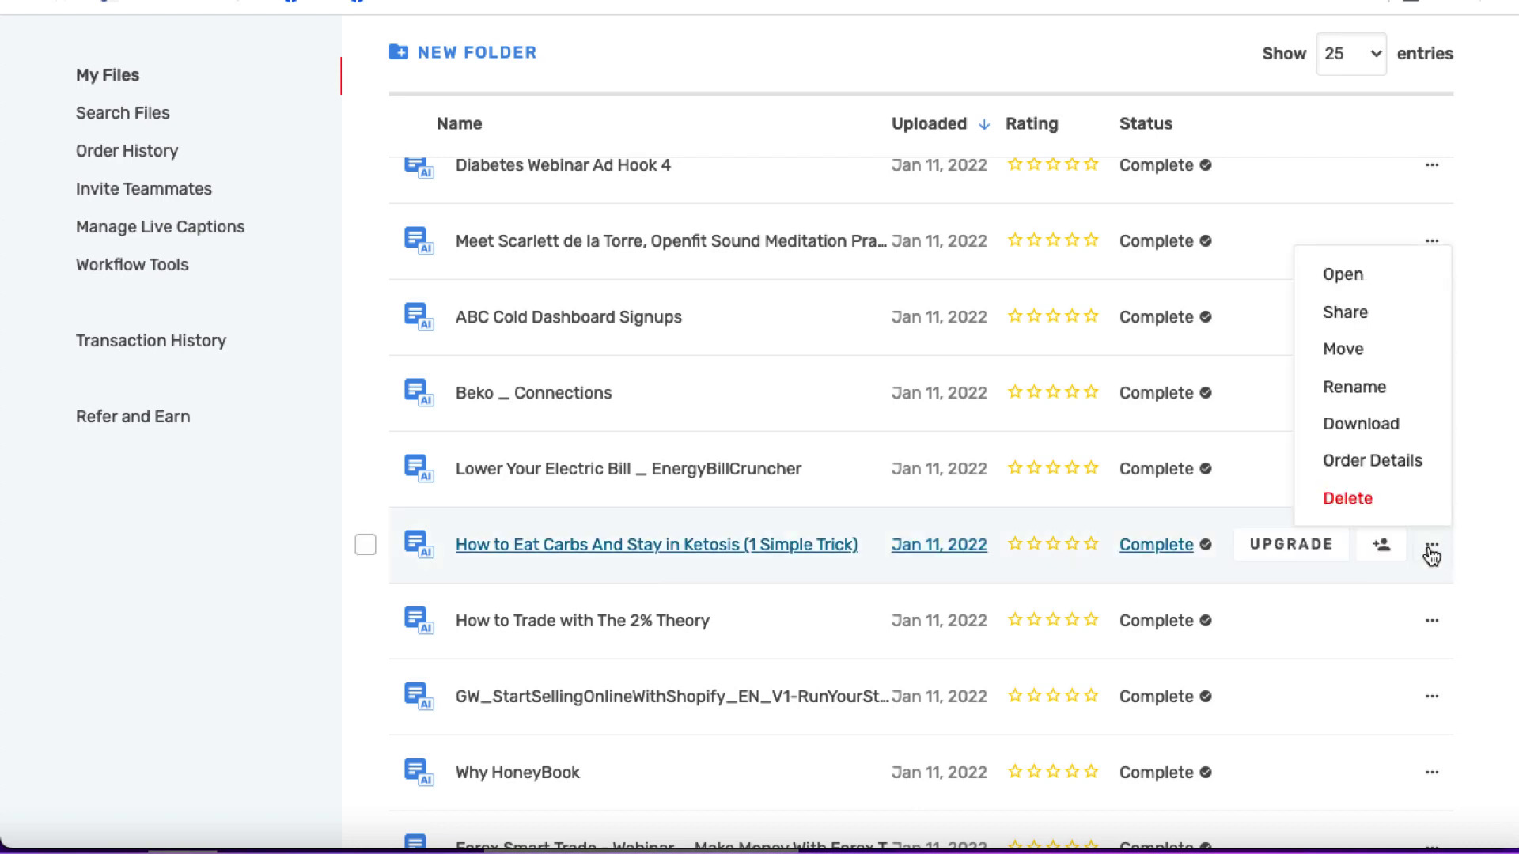
{"action": "left_click", "coordinate": [1383, 425]}
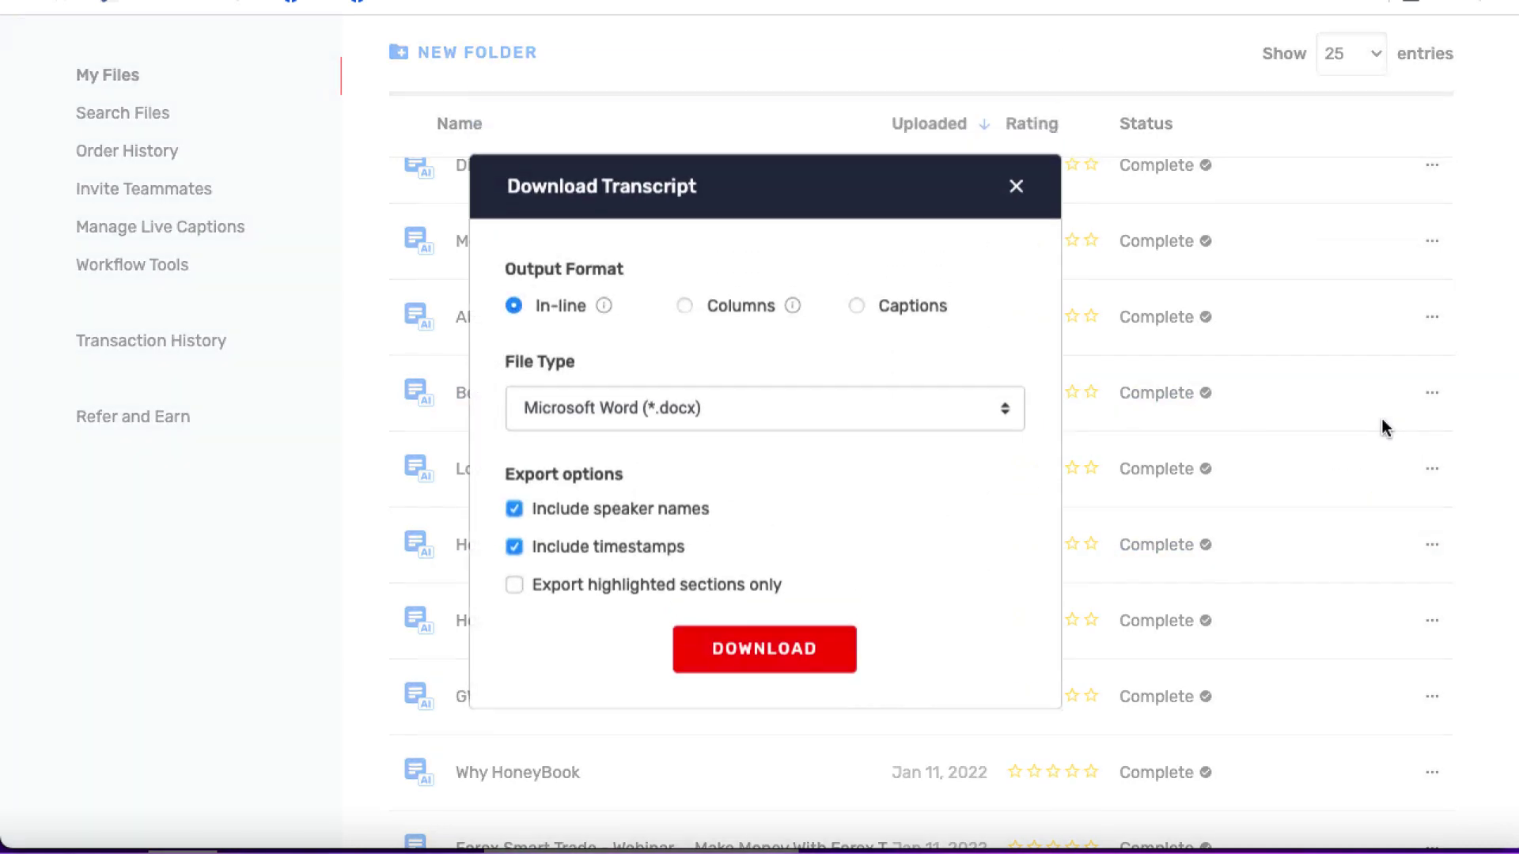
{"action": "left_click", "coordinate": [514, 510]}
{"action": "left_click", "coordinate": [514, 547]}
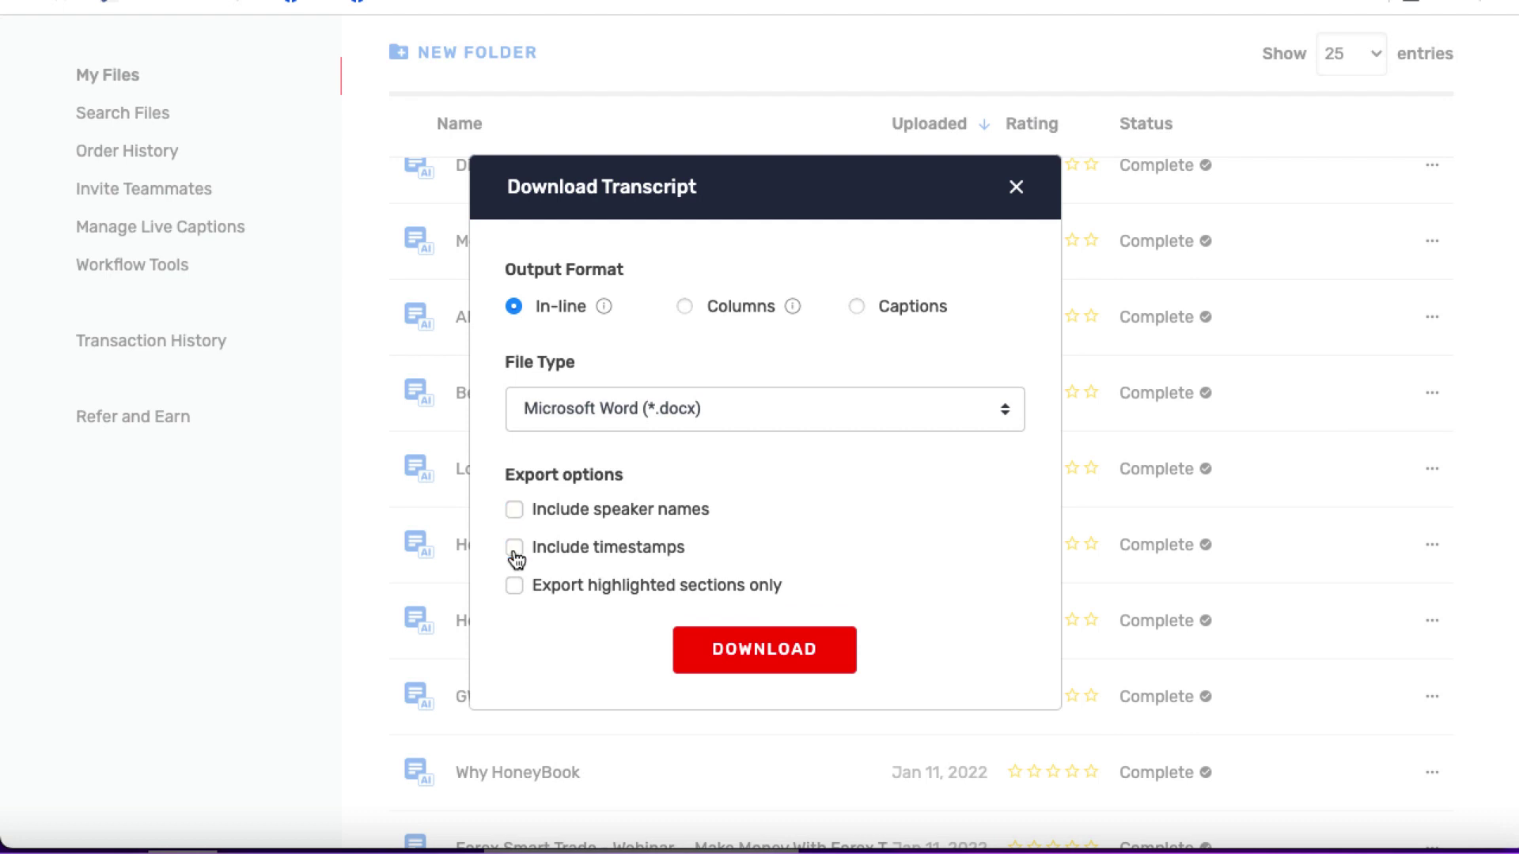
{"action": "left_click", "coordinate": [1016, 189]}
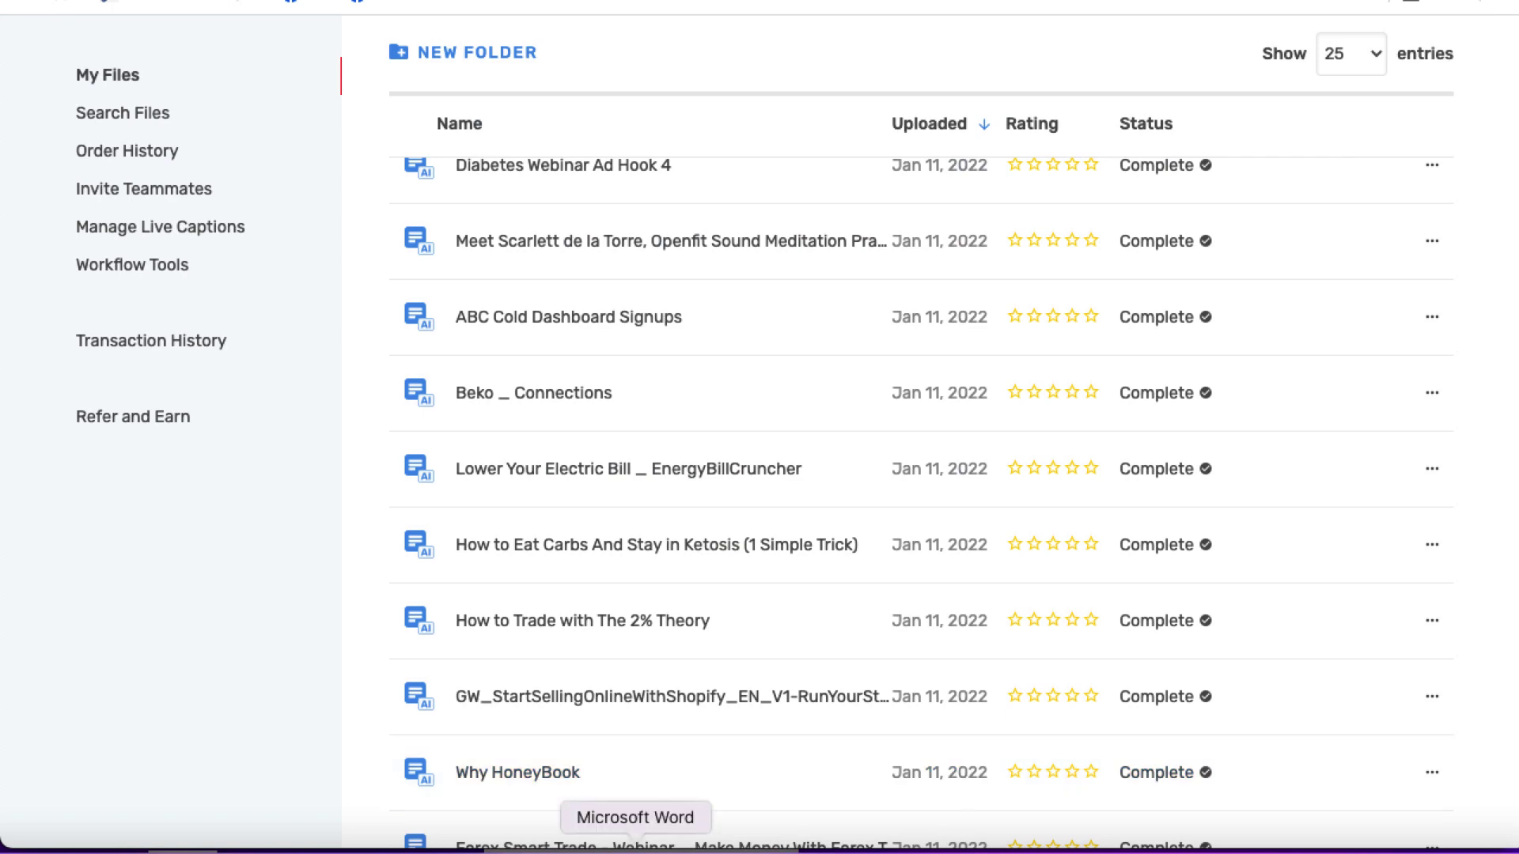
- Switch to the "How to Eat Carbs And Stay in Ketosis" transcript in Microsoft Word and set all its text to size 16
{"action": "left_click", "coordinate": [659, 850]}
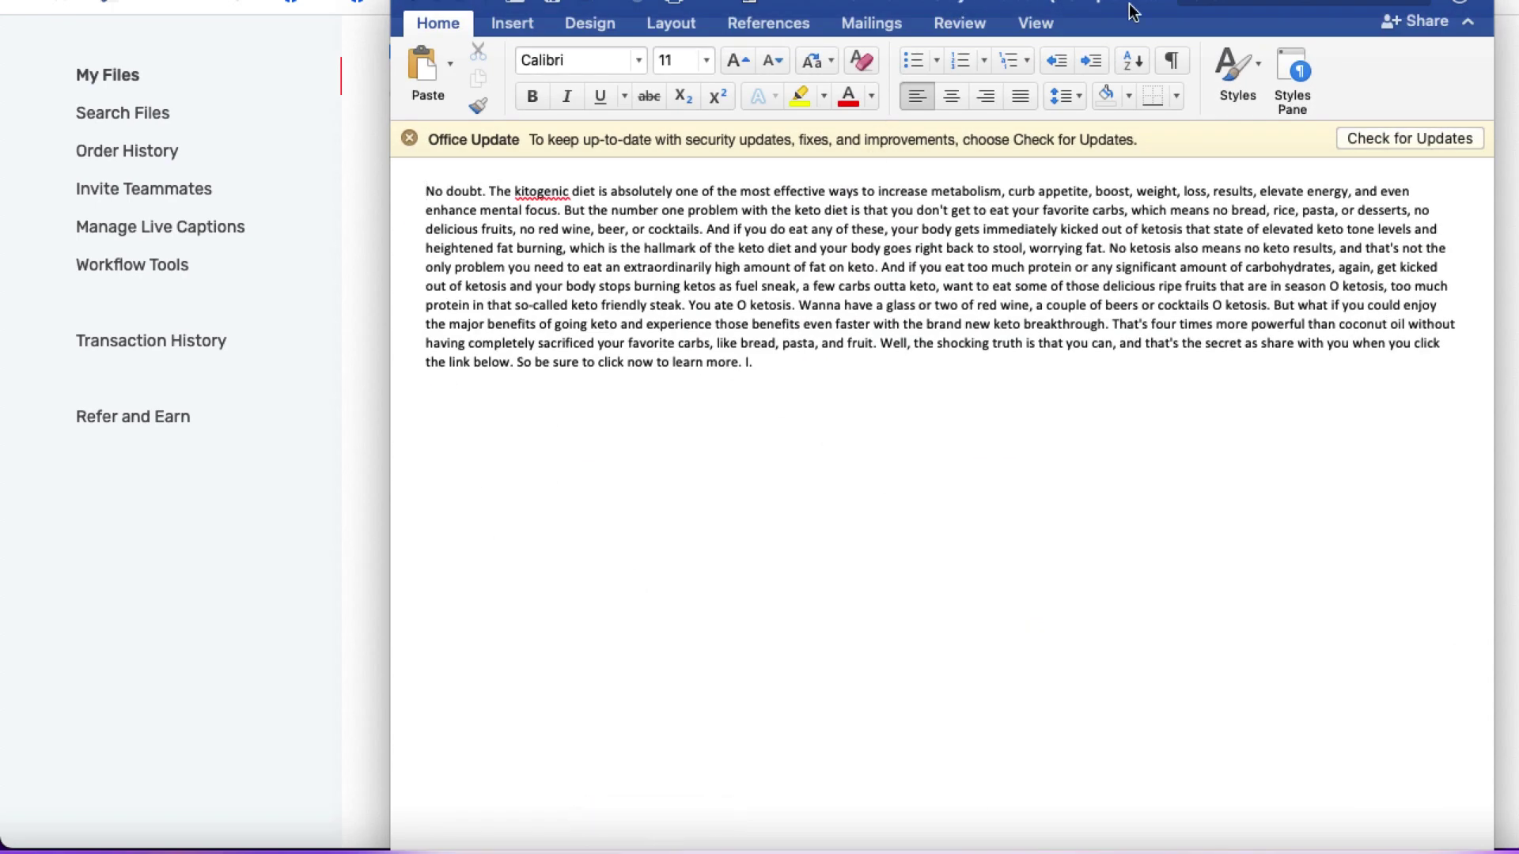
{"action": "left_click_drag", "start_coordinate": [1174, 22], "coordinate": [1063, 83]}
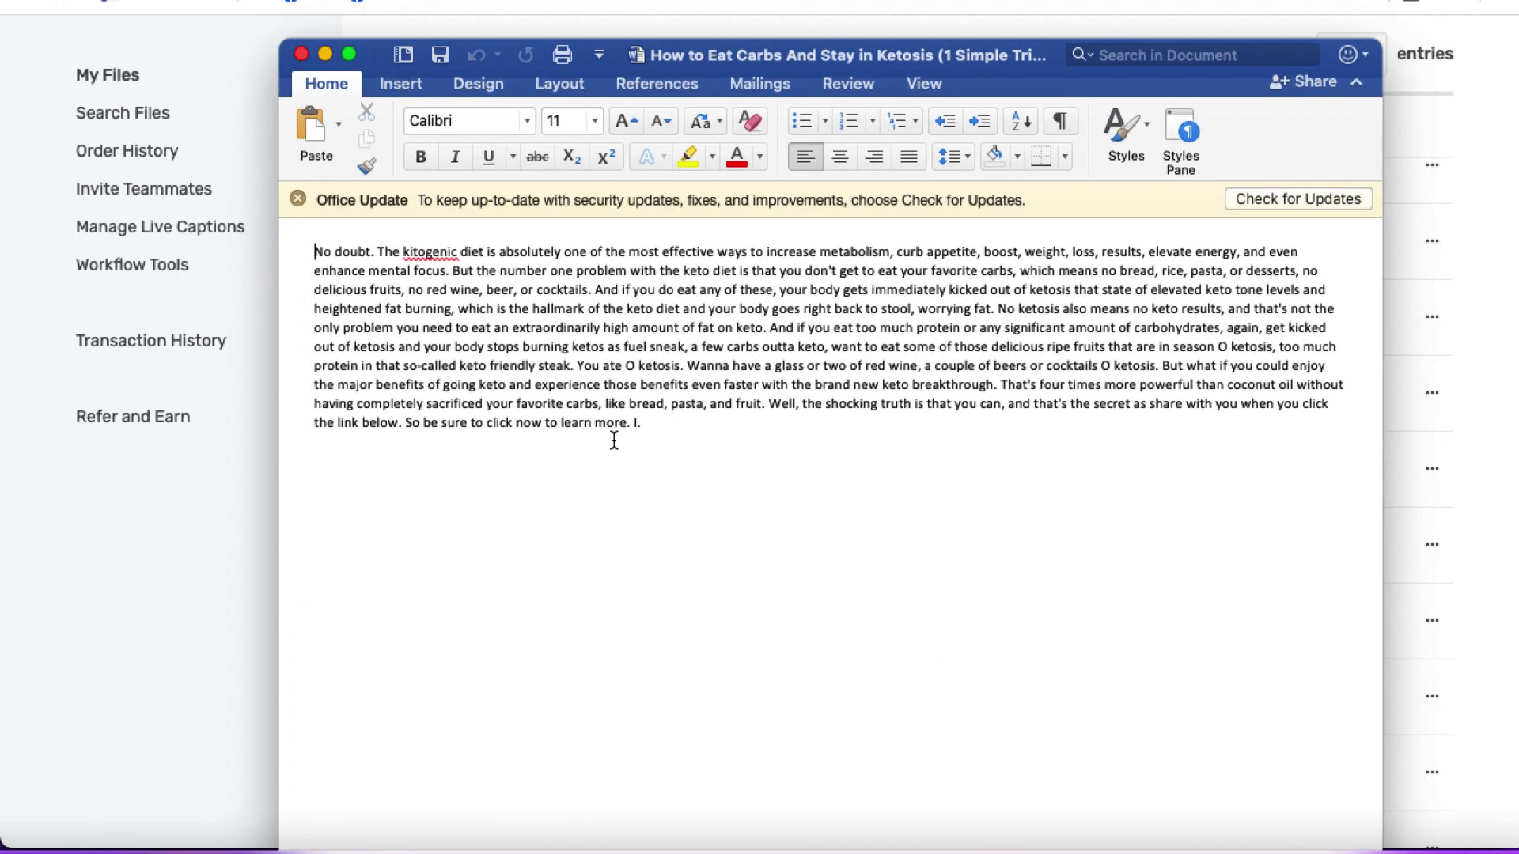
{"action": "left_click_drag", "start_coordinate": [657, 421], "coordinate": [268, 259]}
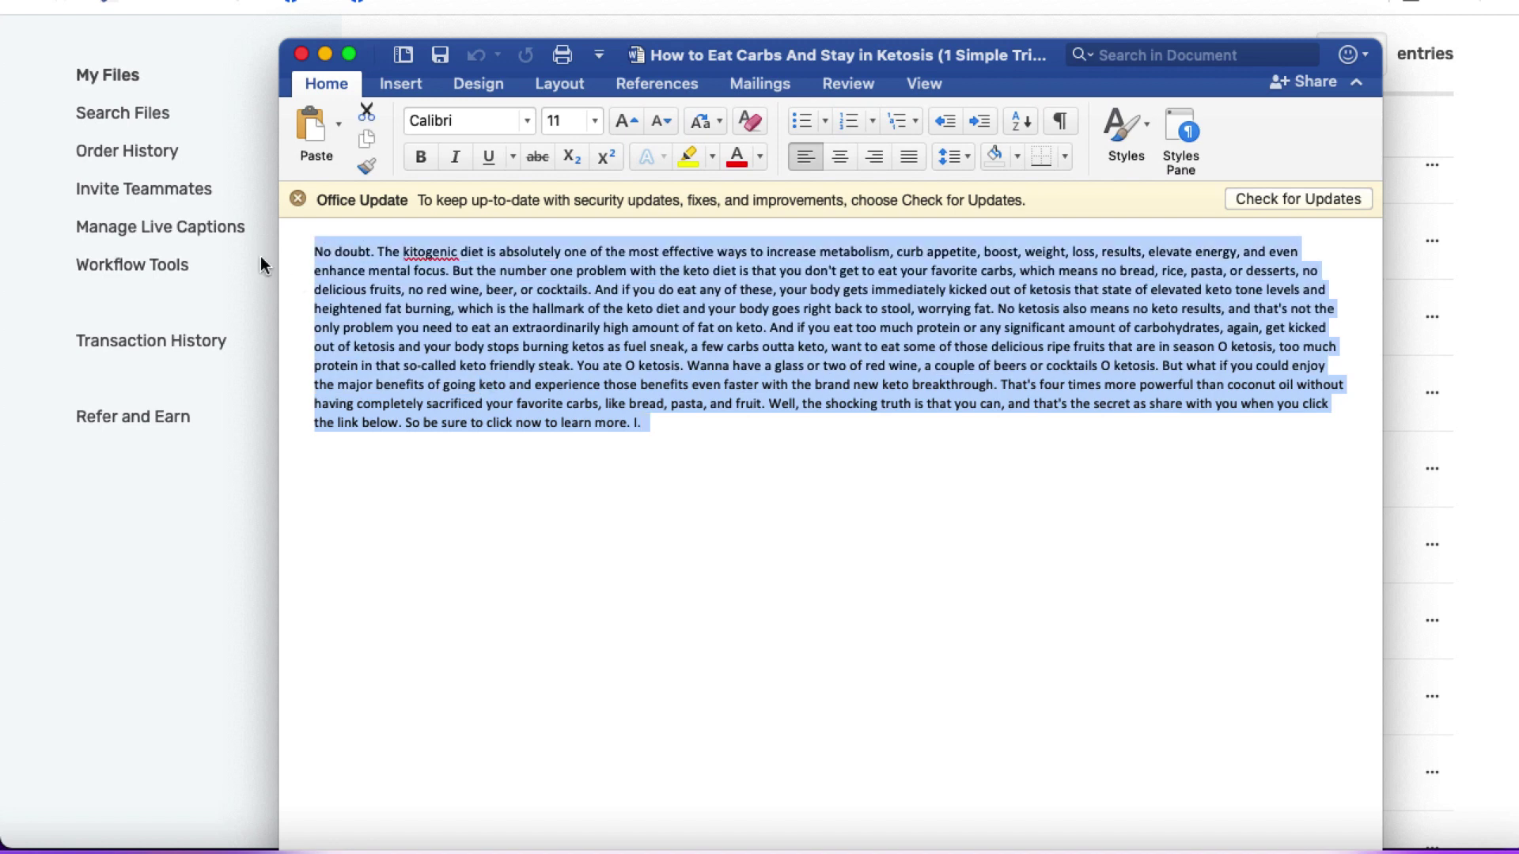
{"action": "left_click", "coordinate": [594, 120]}
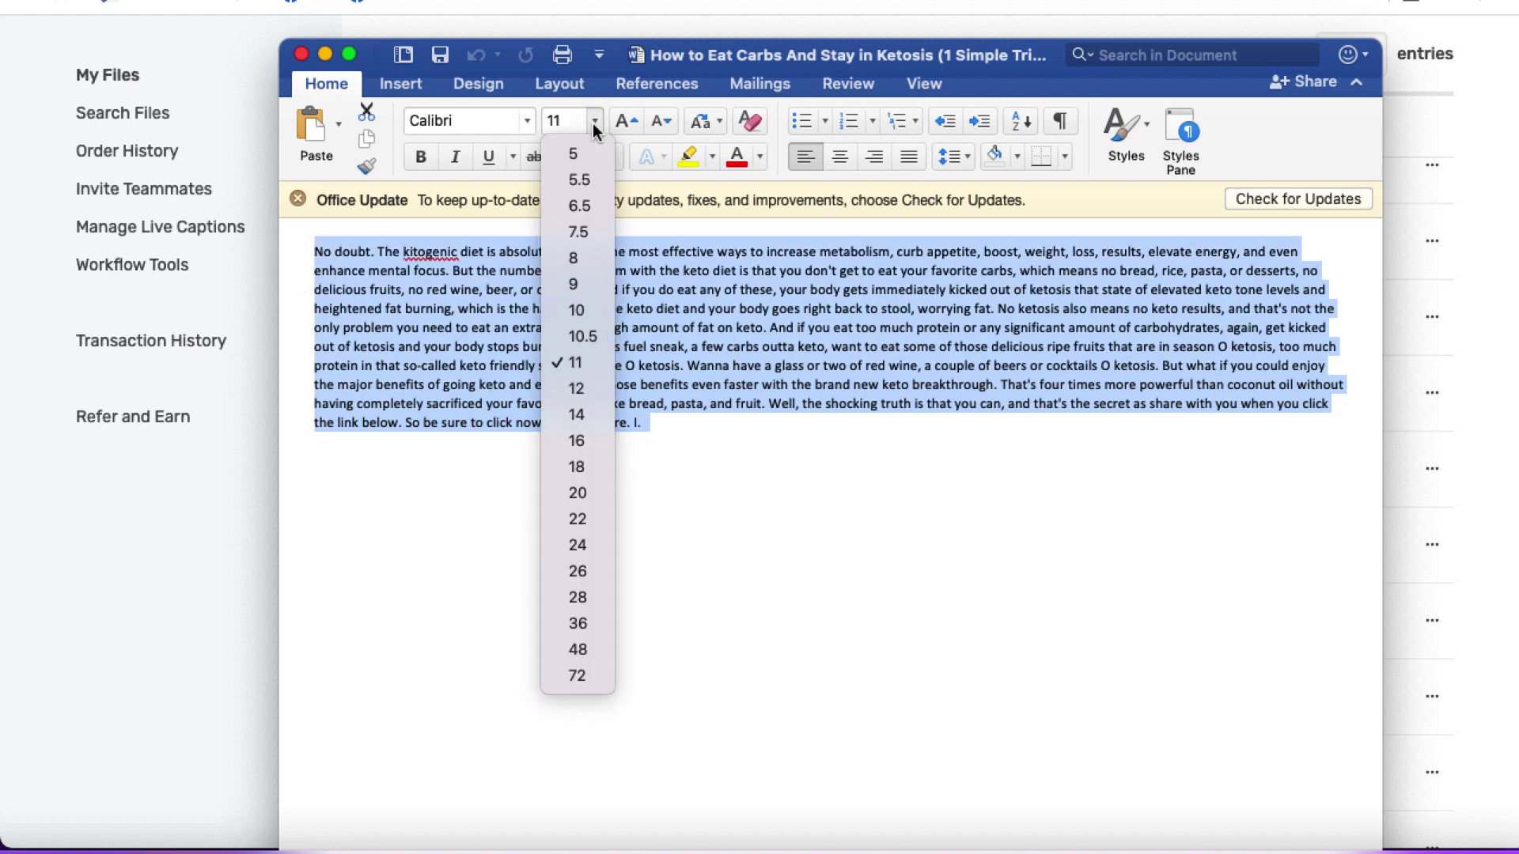
{"action": "left_click", "coordinate": [577, 441]}
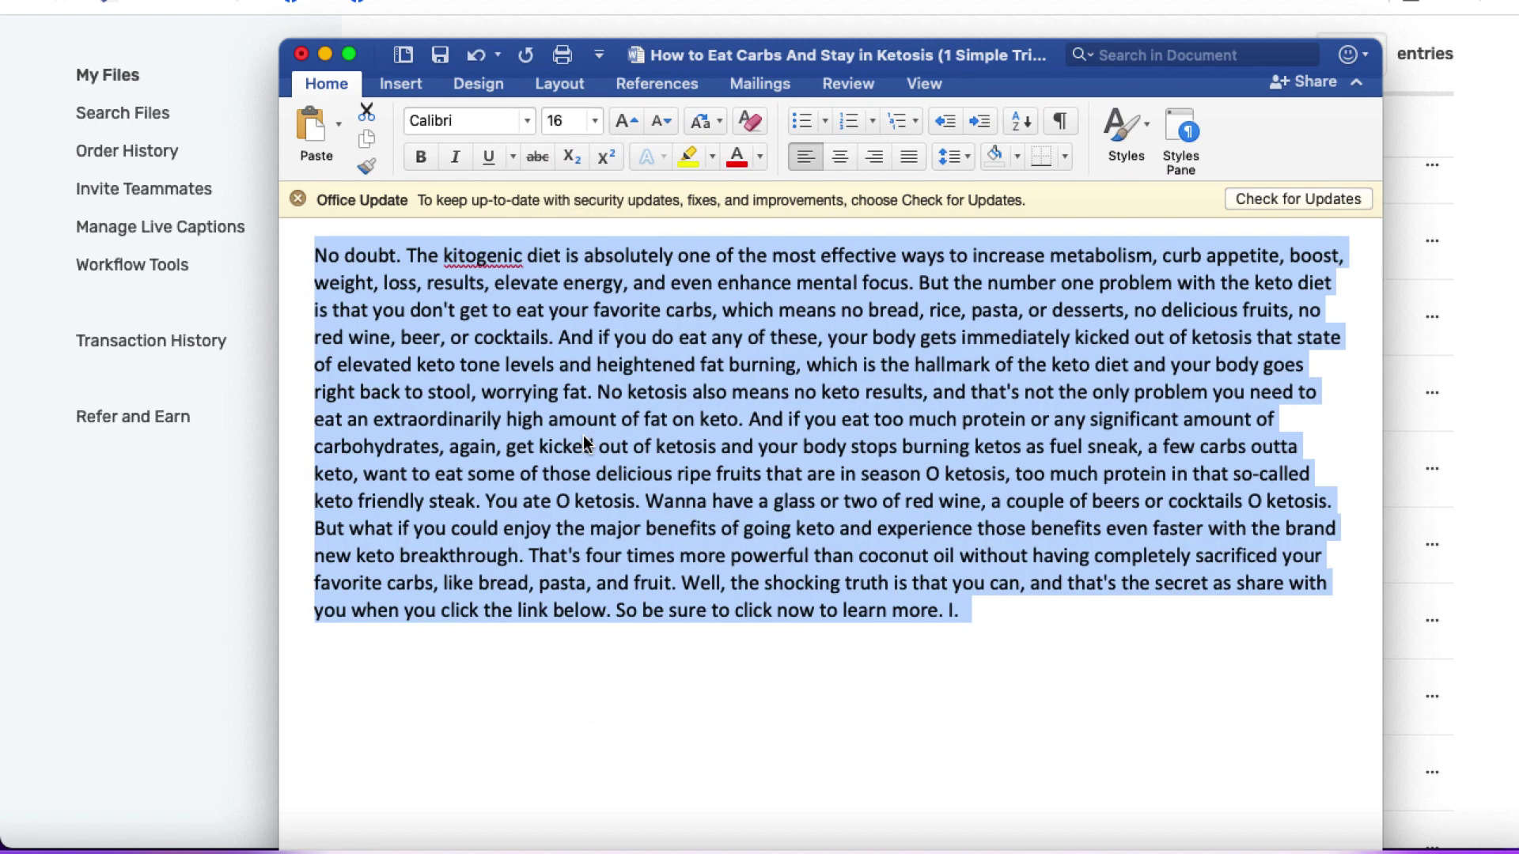
- Correct "kitogenic" to "ketogenic" and delete the opening "No doubt." and the stray closing "I." from the transcript
{"action": "left_click", "coordinate": [462, 263]}
{"action": "key", "text": "BackSpace"}
{"action": "type", "text": "e"}
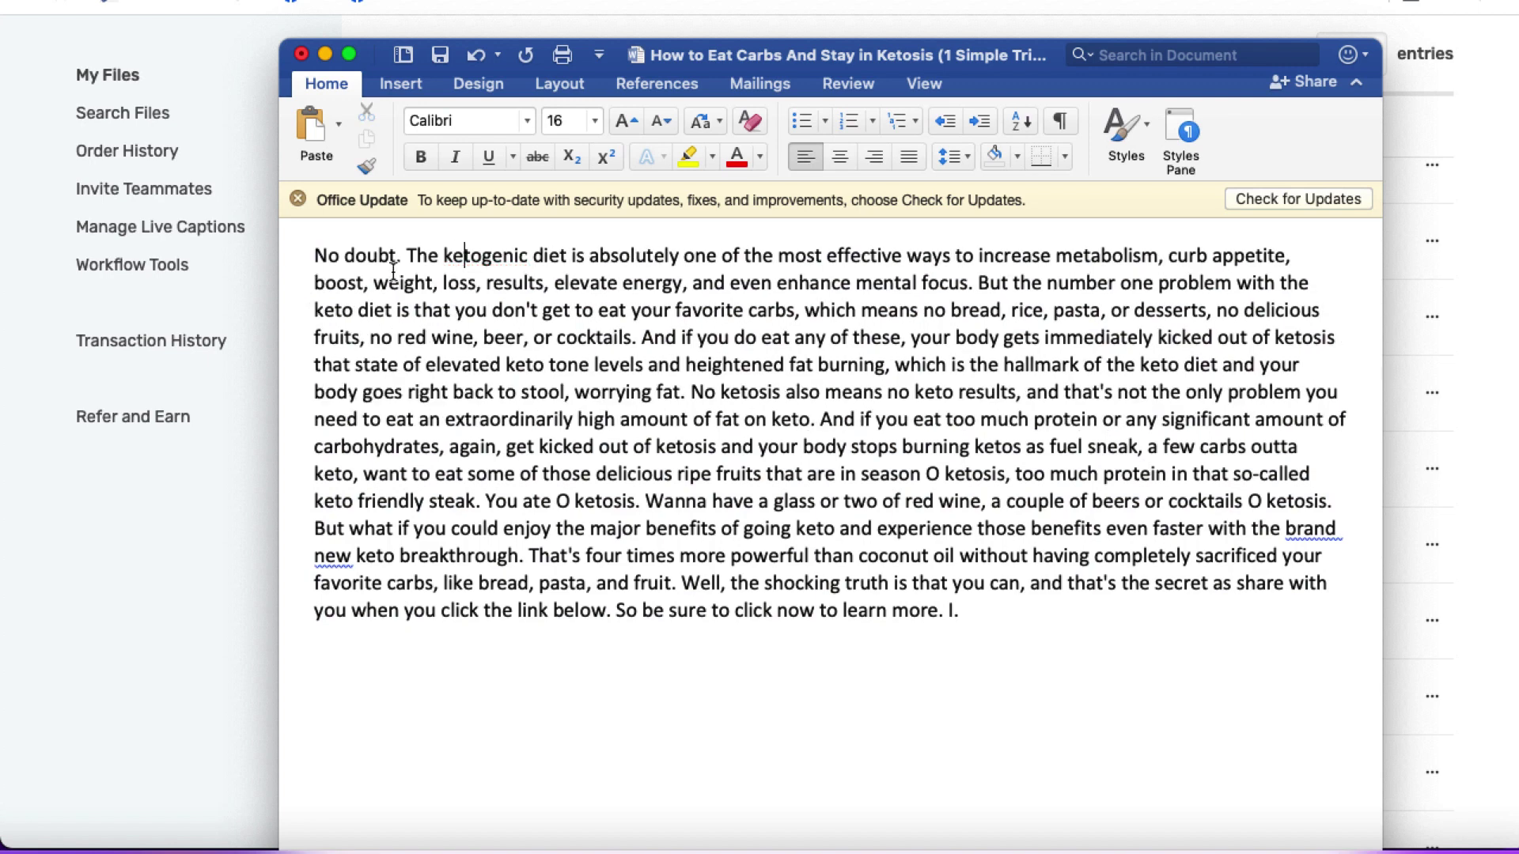
{"action": "left_click_drag", "start_coordinate": [407, 255], "coordinate": [332, 257]}
{"action": "key", "text": "BackSpace"}
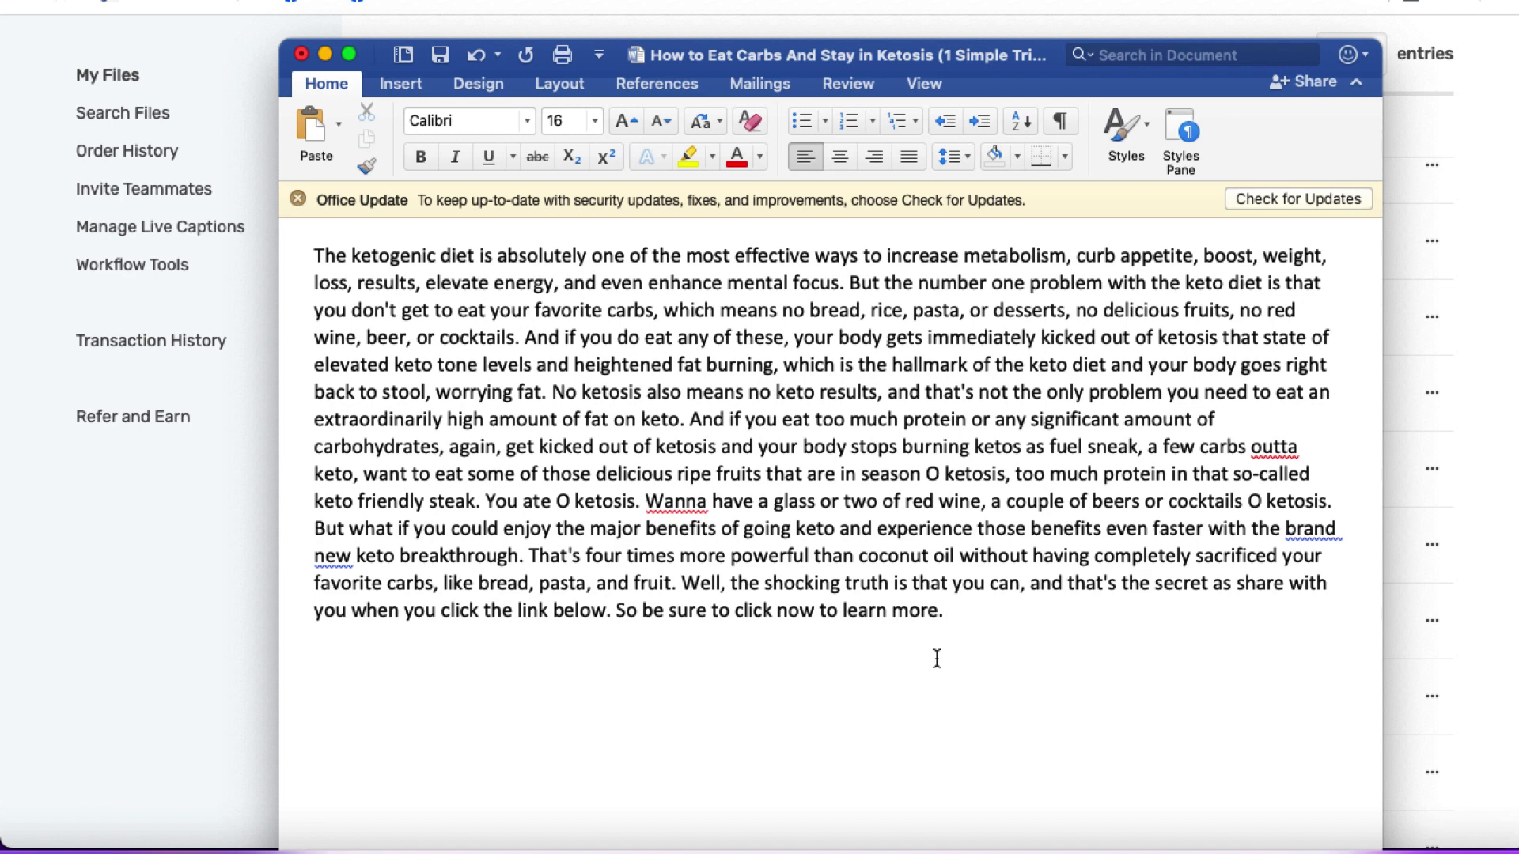
- Copy the entire corrected transcript and switch to a new browser tab for QuillBot's Paraphraser
{"action": "left_click_drag", "start_coordinate": [948, 625], "coordinate": [292, 271]}
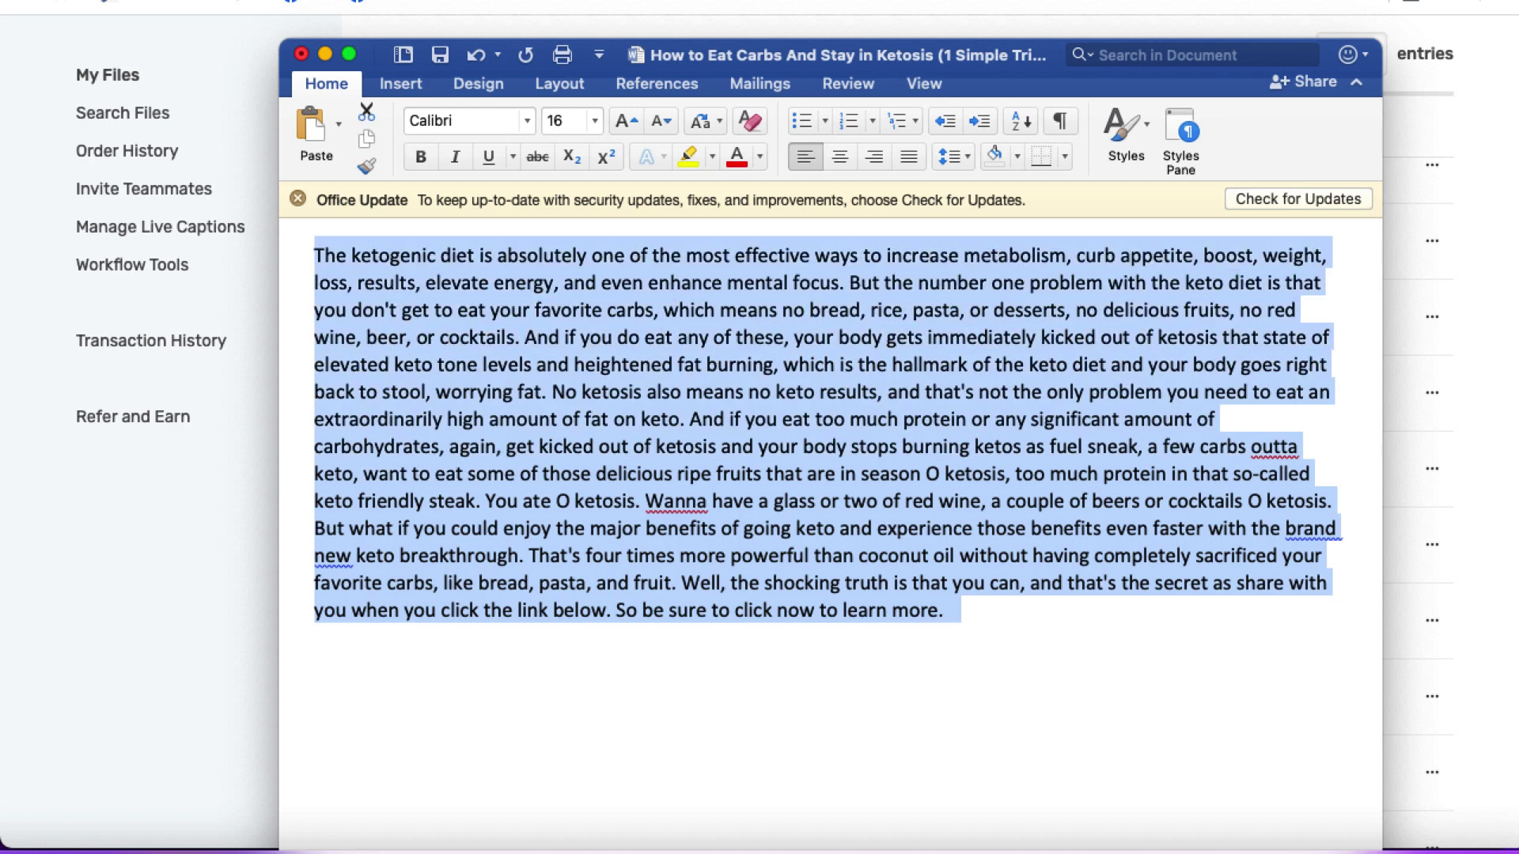
{"action": "left_click", "coordinate": [40, 60]}
{"action": "left_click", "coordinate": [39, 2]}
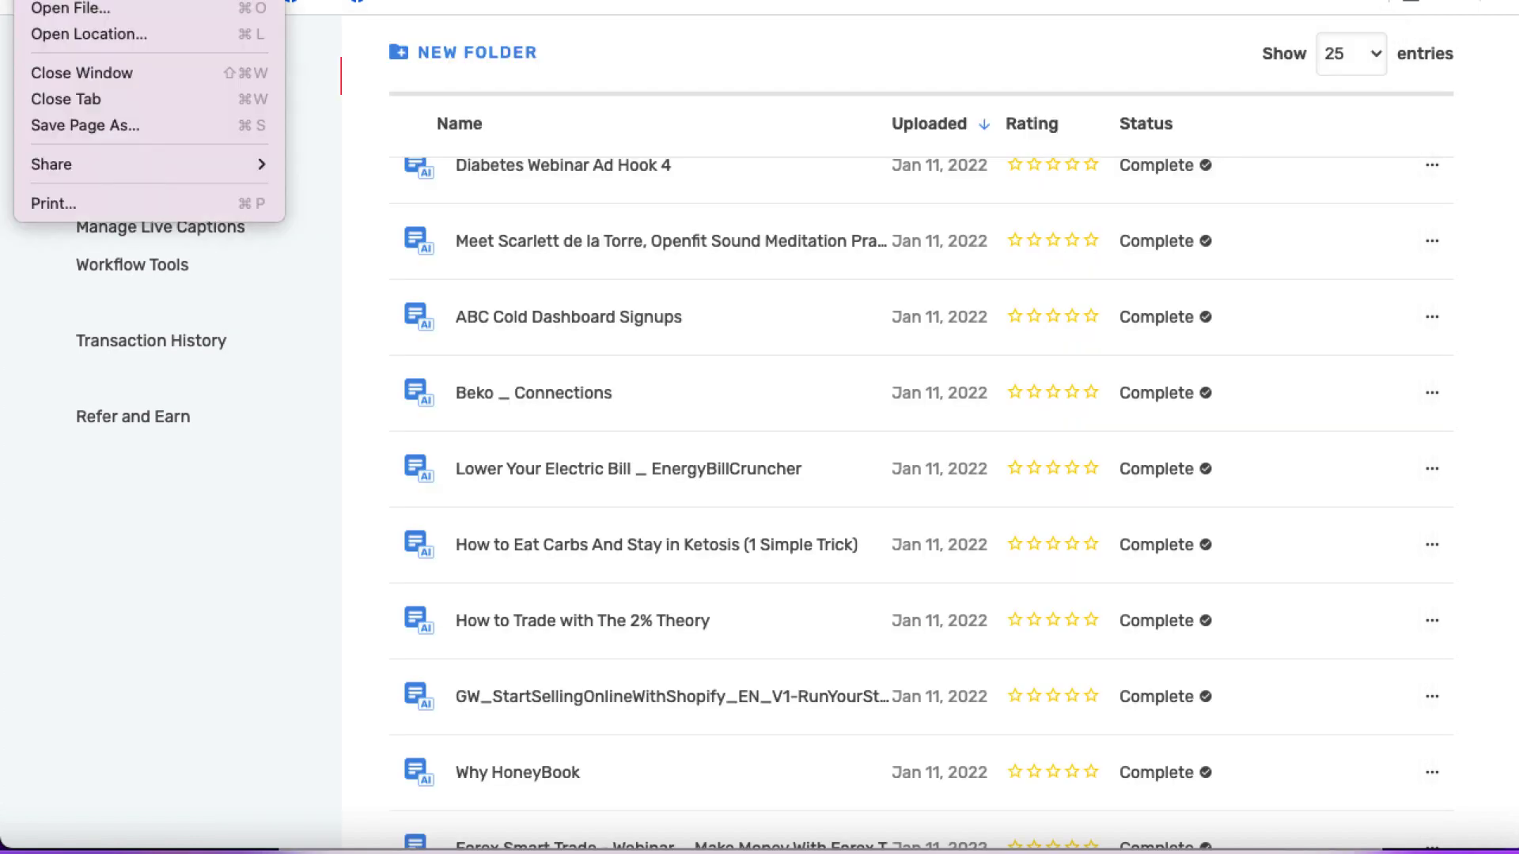
{"action": "key", "text": "super+t"}
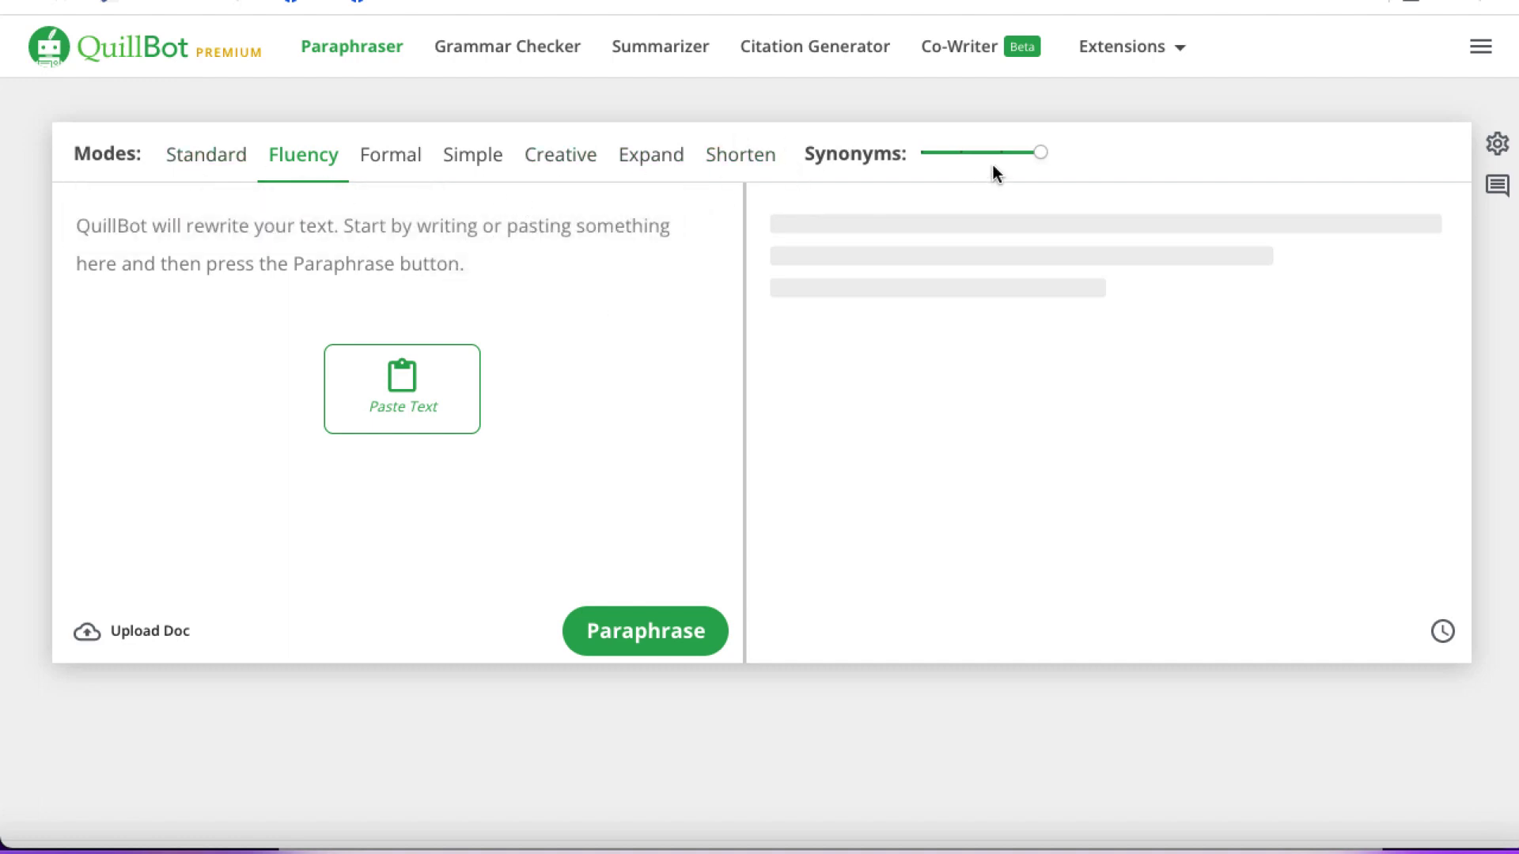
- Lower the Synonyms level by one notch, paraphrase the pasted transcript in Fluency mode and copy the rewritten text
{"action": "mouse_move", "coordinate": [1043, 160]}
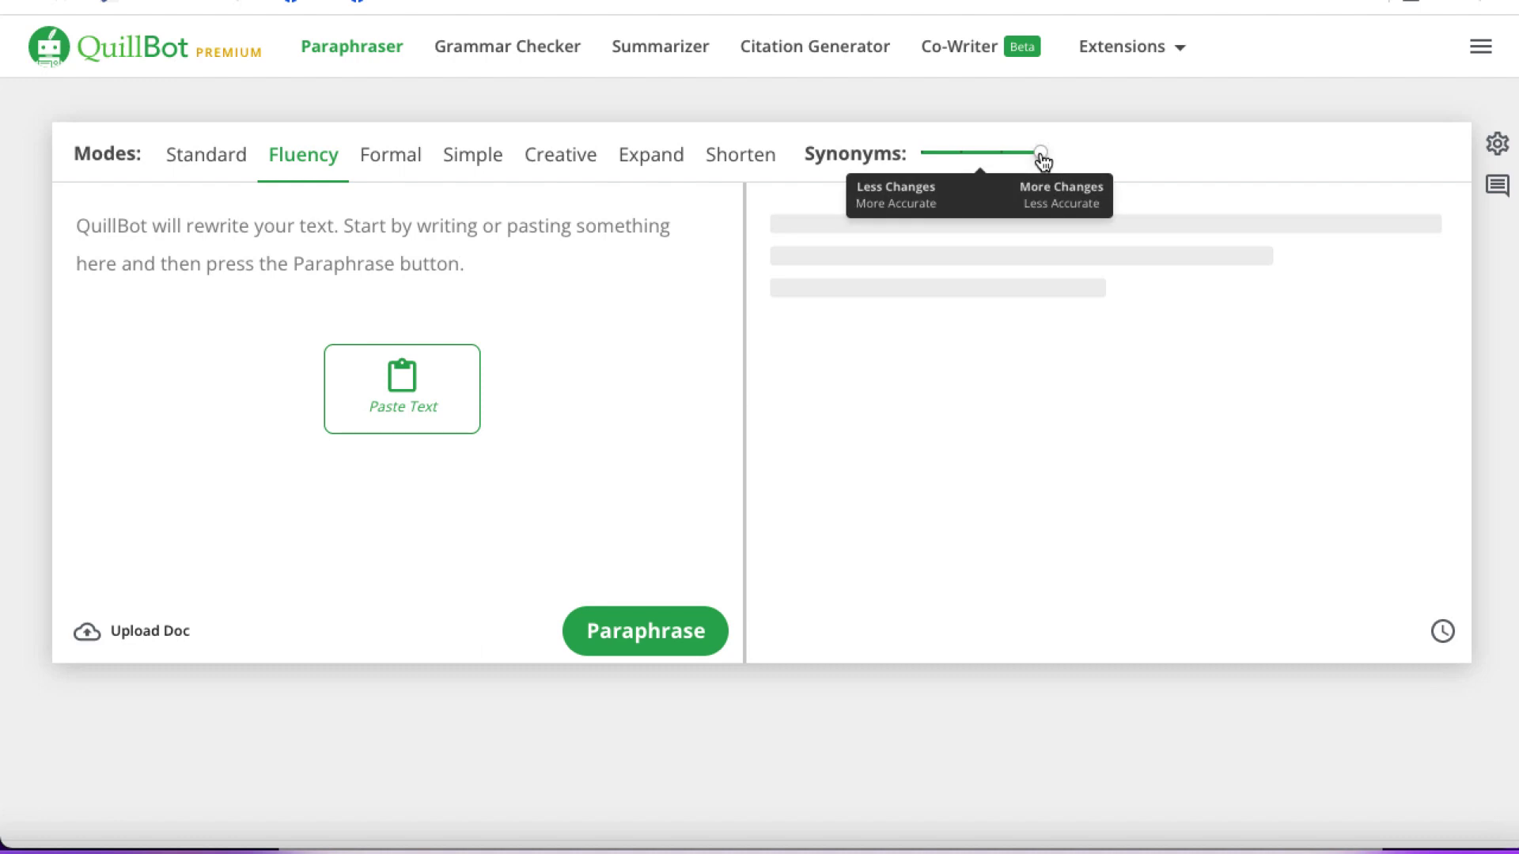
{"action": "left_click", "coordinate": [996, 158]}
{"action": "left_click", "coordinate": [380, 234]}
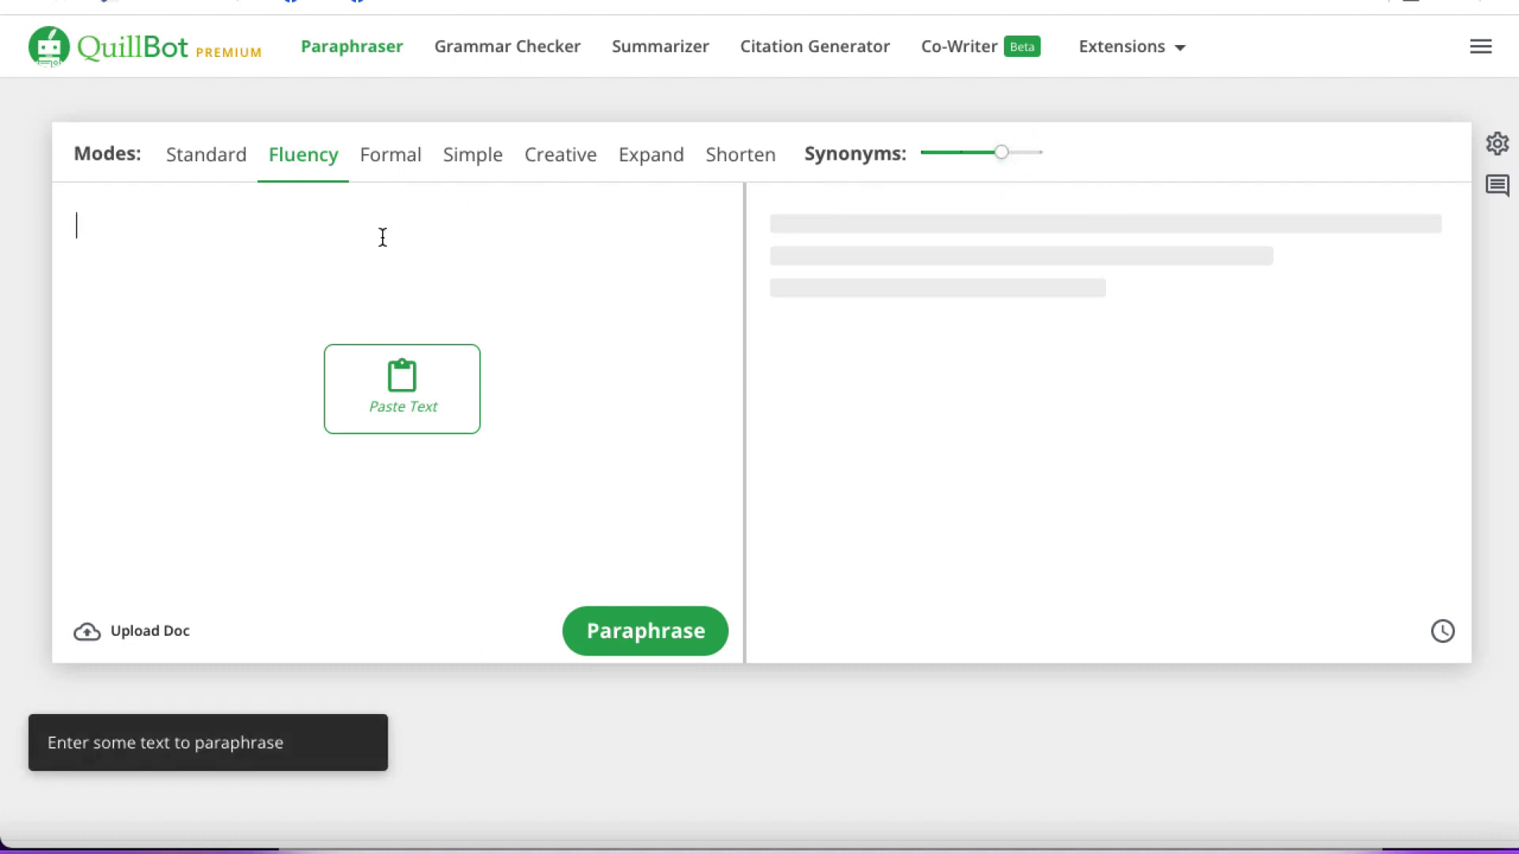
{"action": "key", "text": "ctrl+v"}
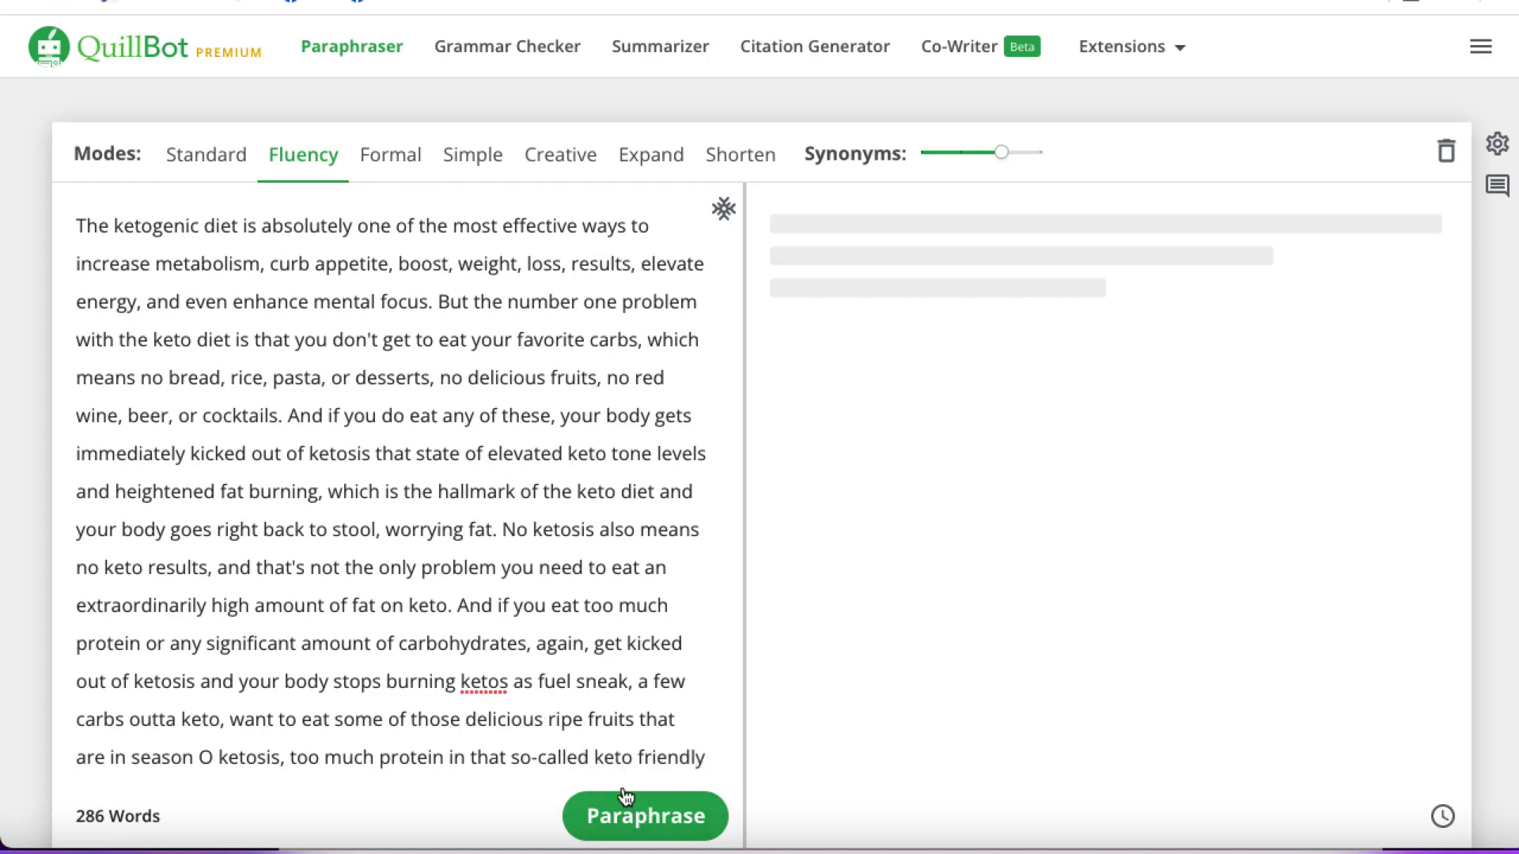
{"action": "left_click", "coordinate": [632, 818]}
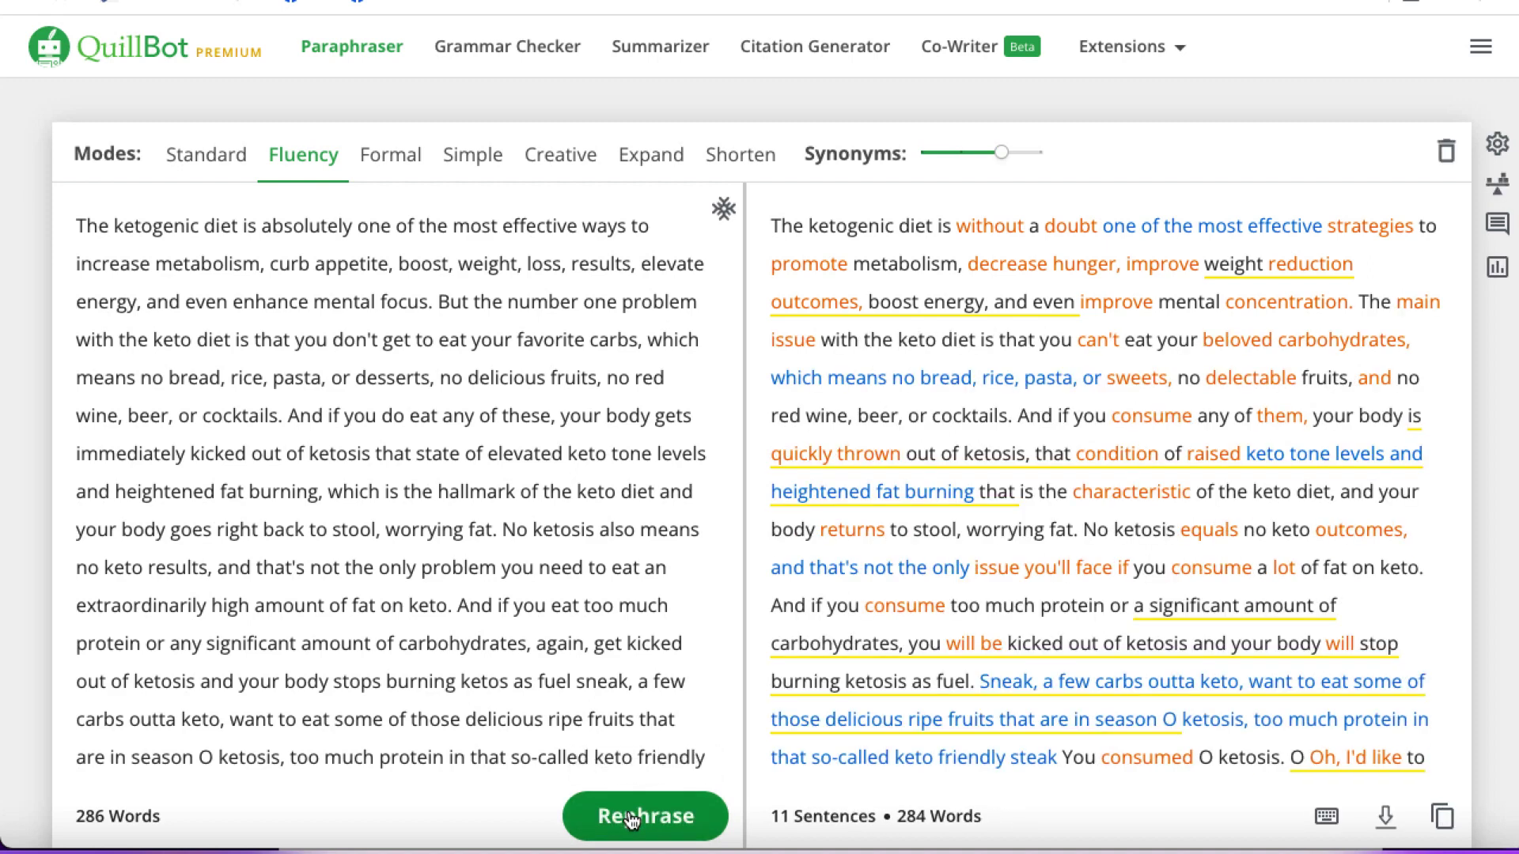
{"action": "left_click", "coordinate": [1442, 823]}
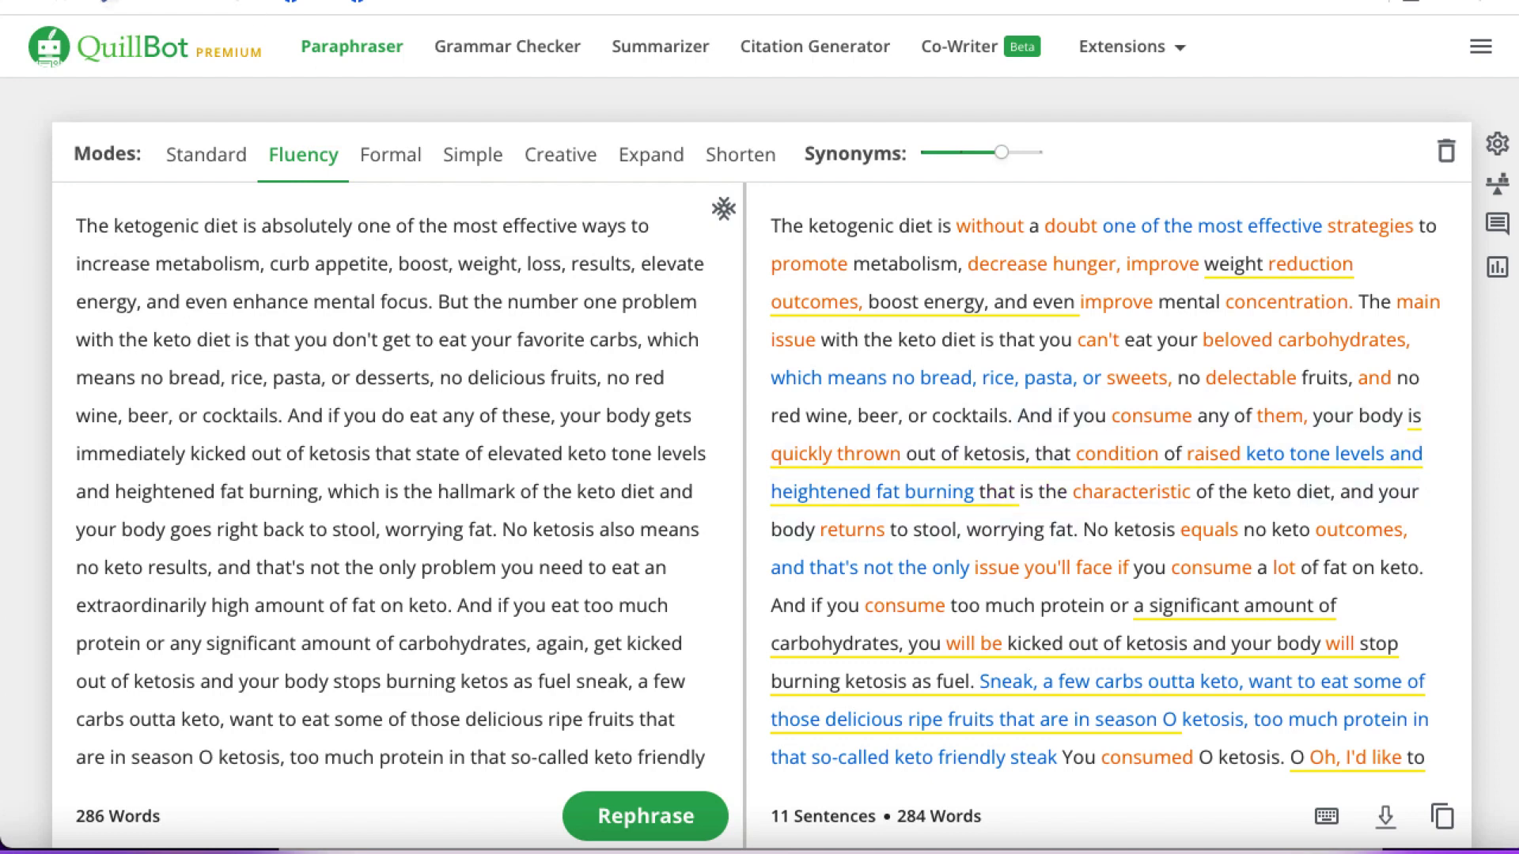
- Switch to the My videos page in wave.video and bring up the options for creating a new video
{"action": "left_click", "coordinate": [488, 175]}
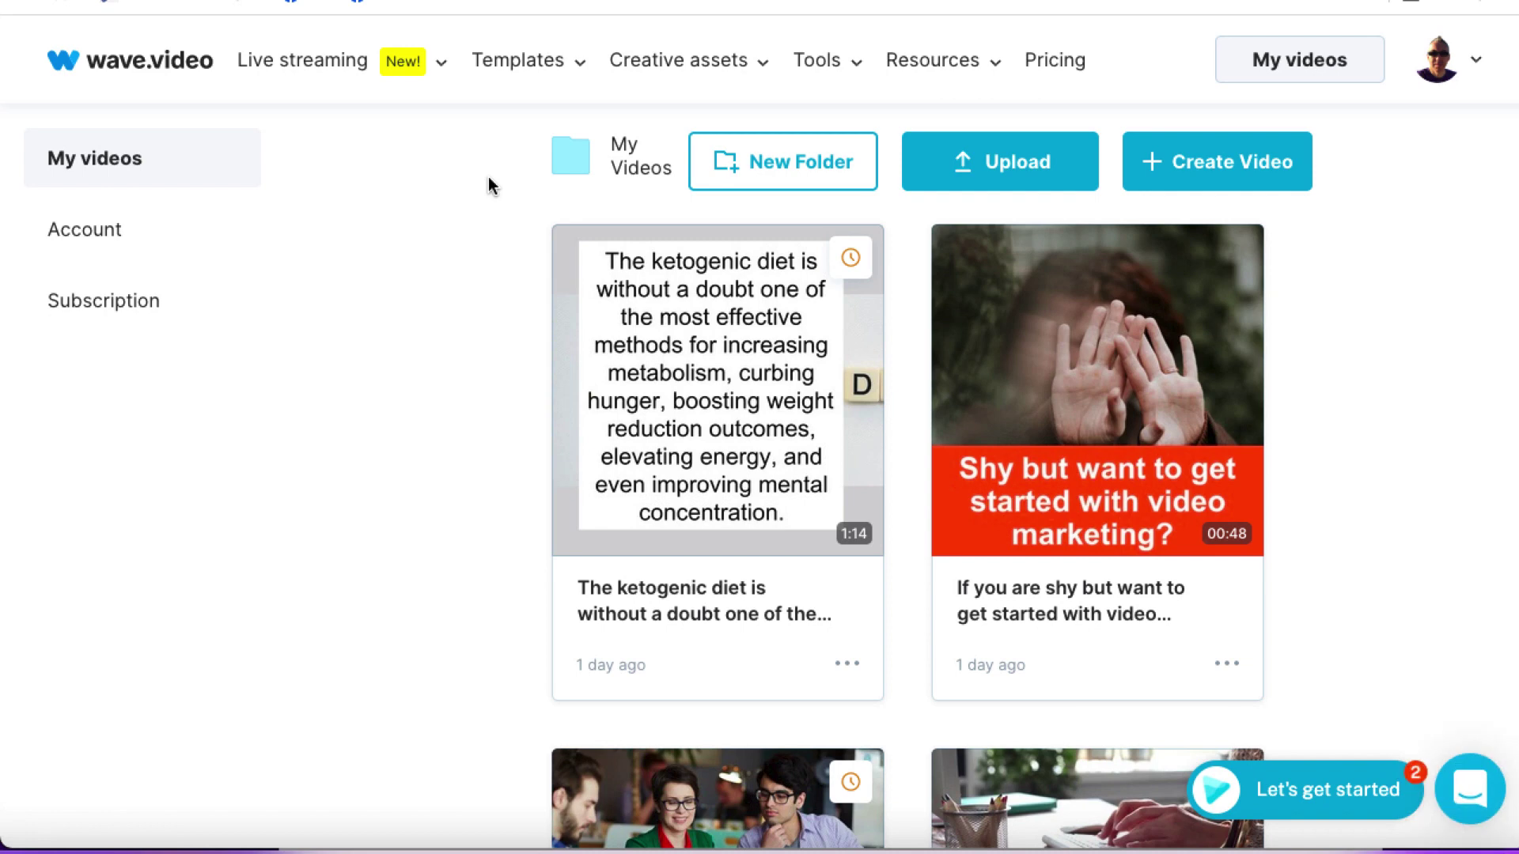
{"action": "left_click", "coordinate": [1226, 167]}
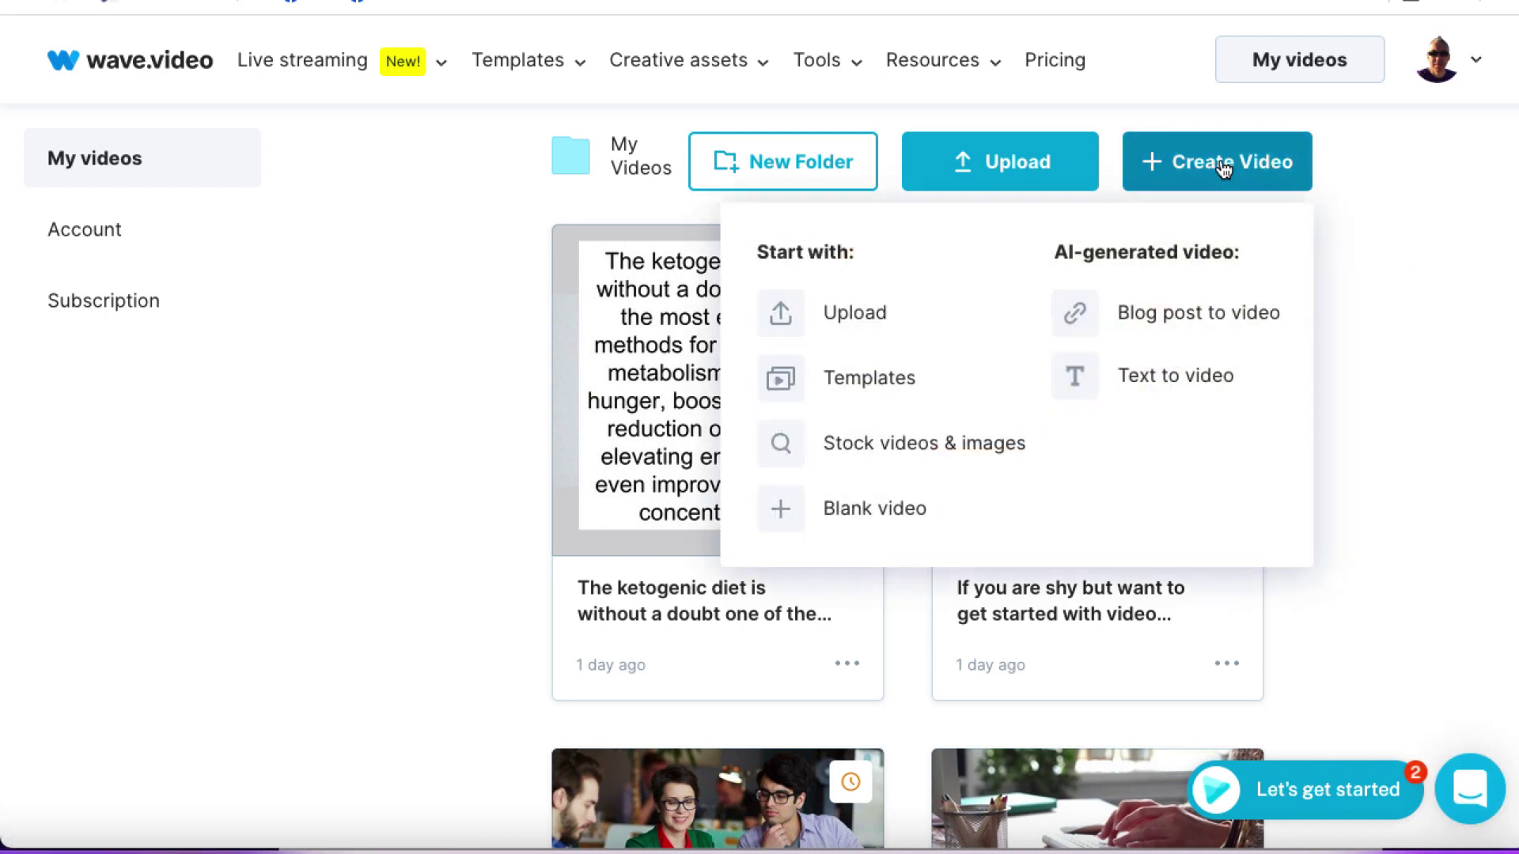
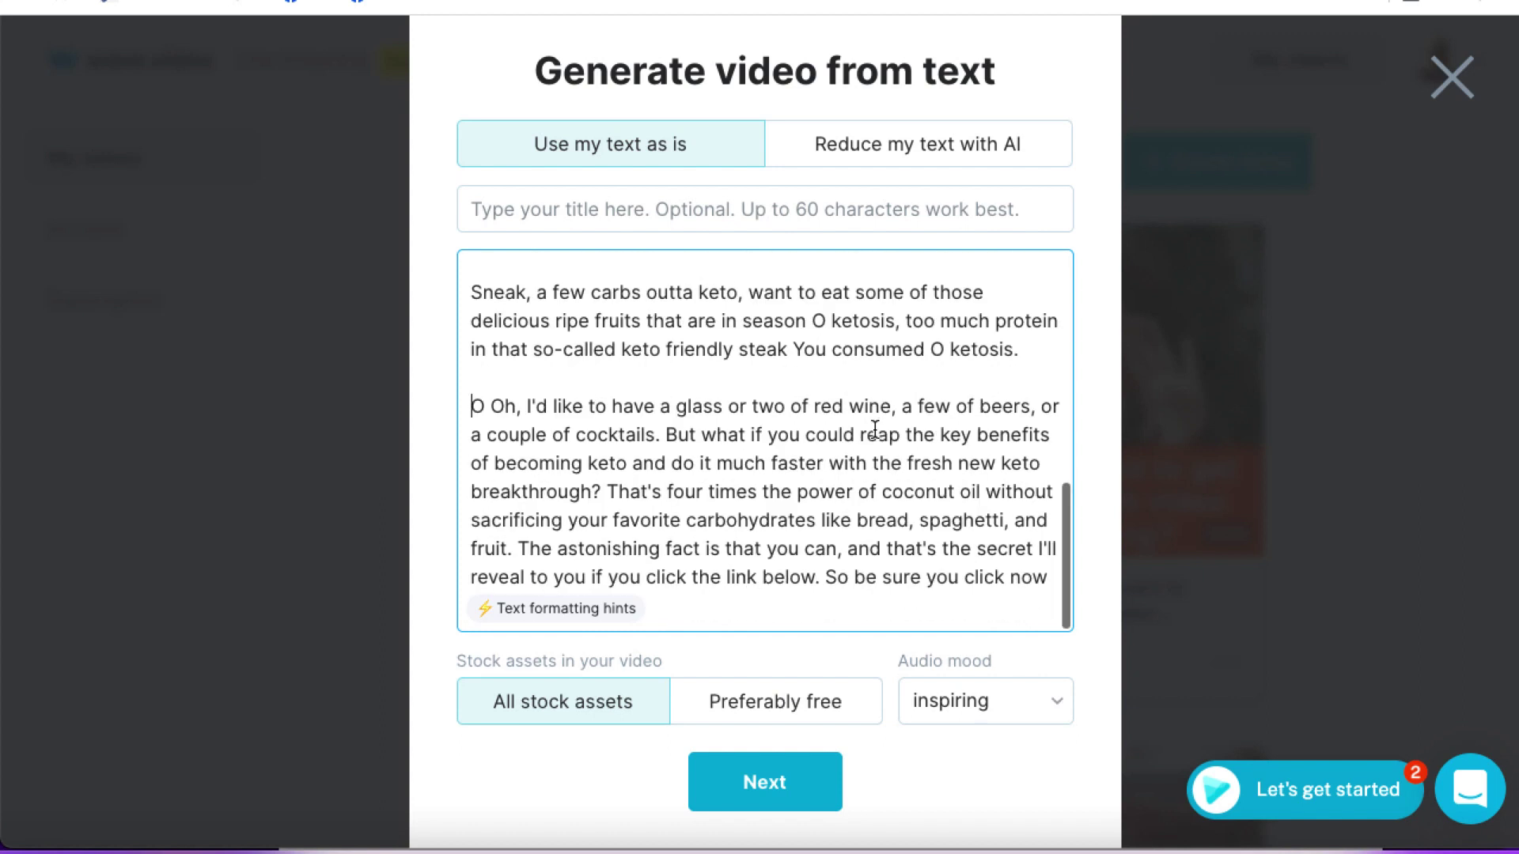
- Split the end of the script into separate paragraphs starting at "That's four times", "The astonishing fact" and "So be sure you click now"
{"action": "left_click", "coordinate": [619, 494]}
{"action": "key", "text": "Return"}
{"action": "key", "text": "Return"}
{"action": "scroll", "coordinate": [859, 540], "scroll_direction": "down", "scroll_amount": 1}
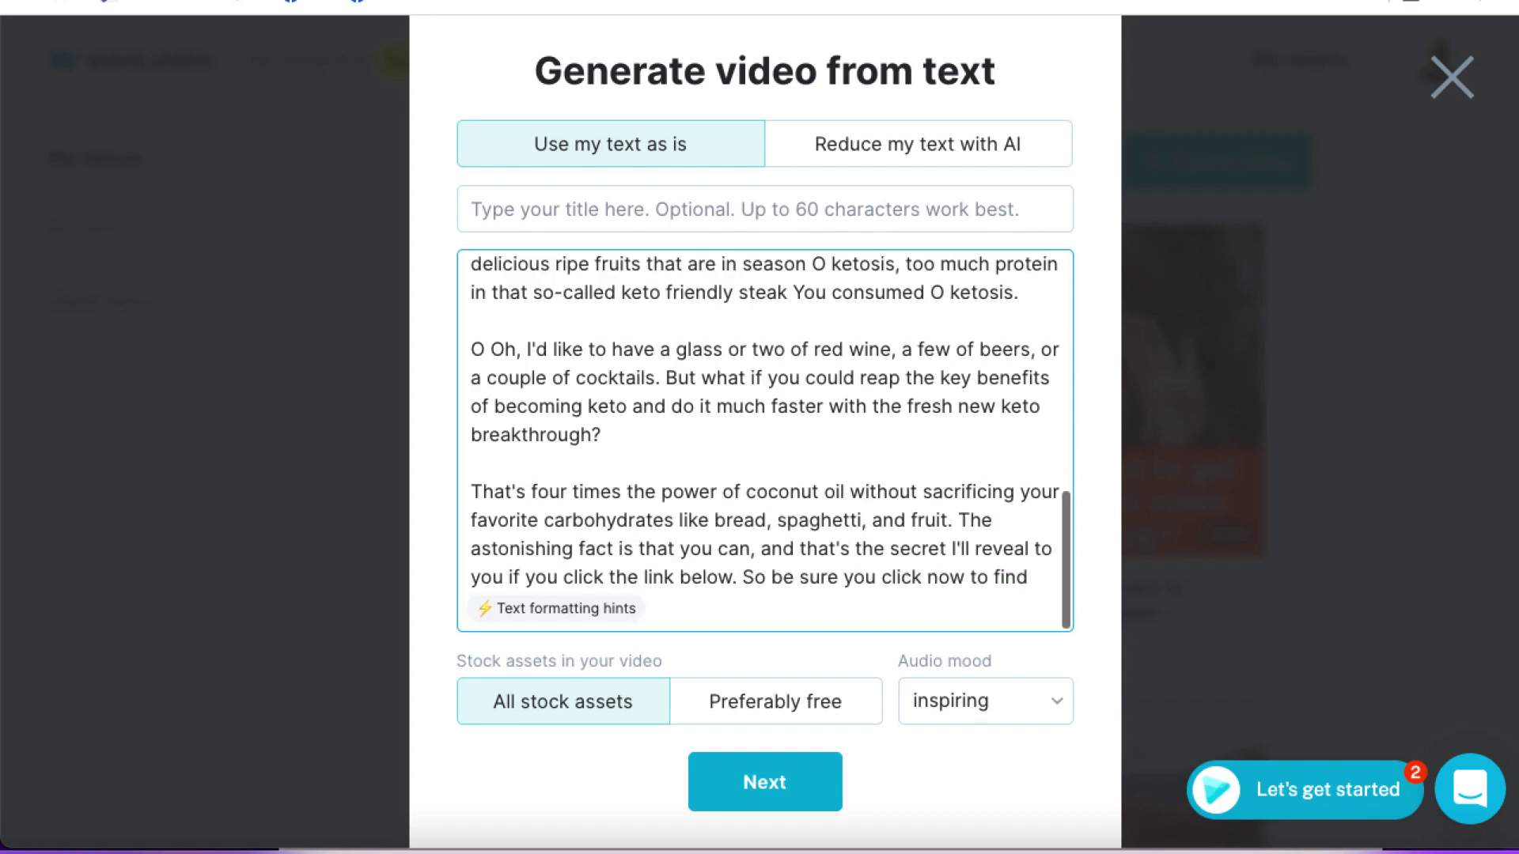
{"action": "left_click", "coordinate": [959, 520]}
{"action": "key", "text": "Return"}
{"action": "key", "text": "Return"}
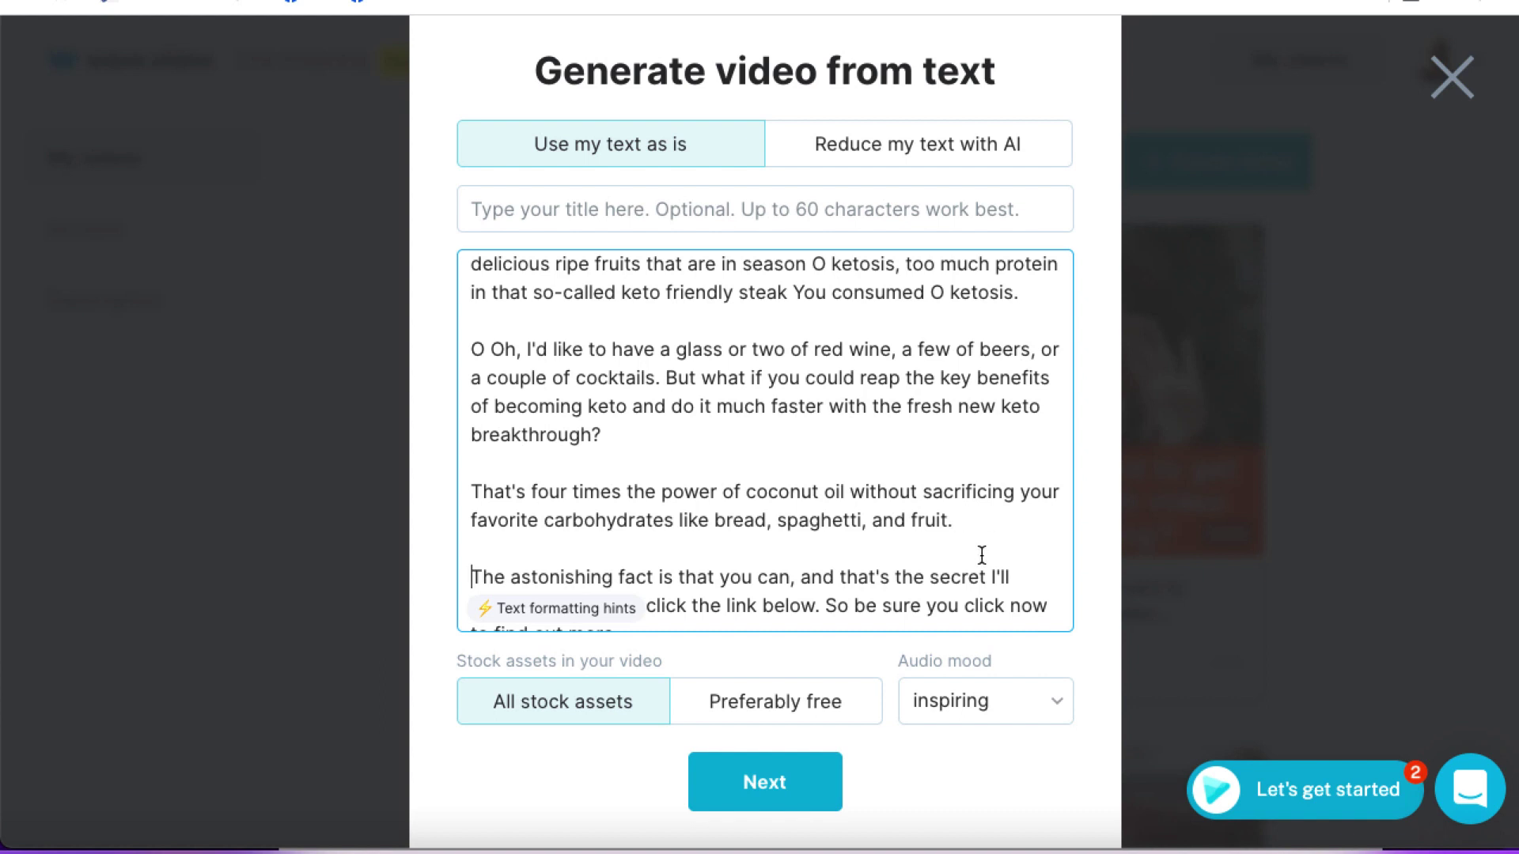
{"action": "left_click", "coordinate": [827, 606]}
{"action": "key", "text": "Return"}
{"action": "key", "text": "Return"}
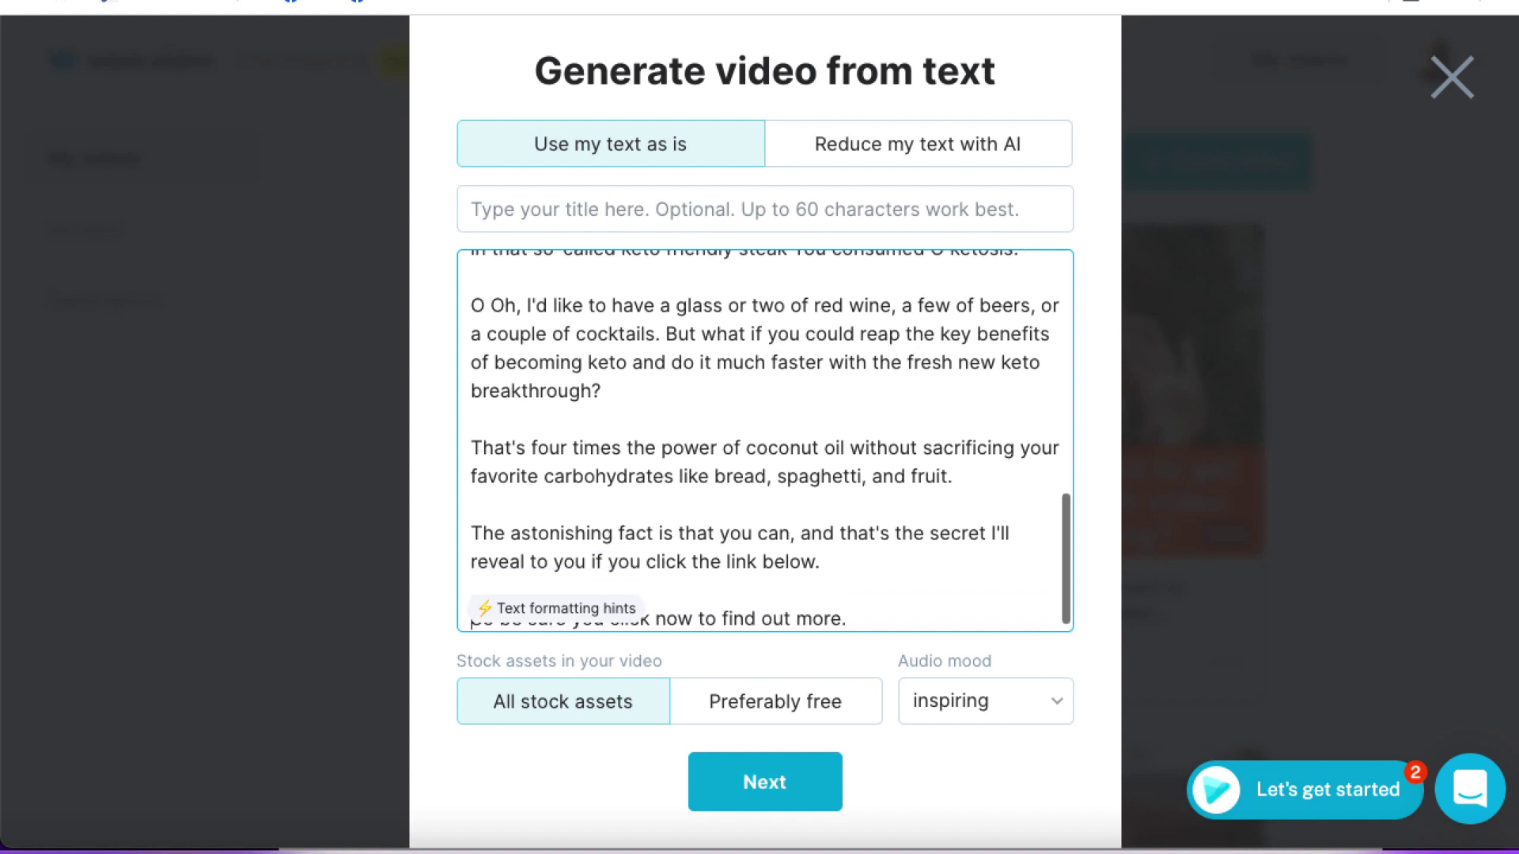
- Generate the video with preferably free stock assets in Square format, using the kitchen style with its title in a white rounded box
{"action": "left_click", "coordinate": [762, 708]}
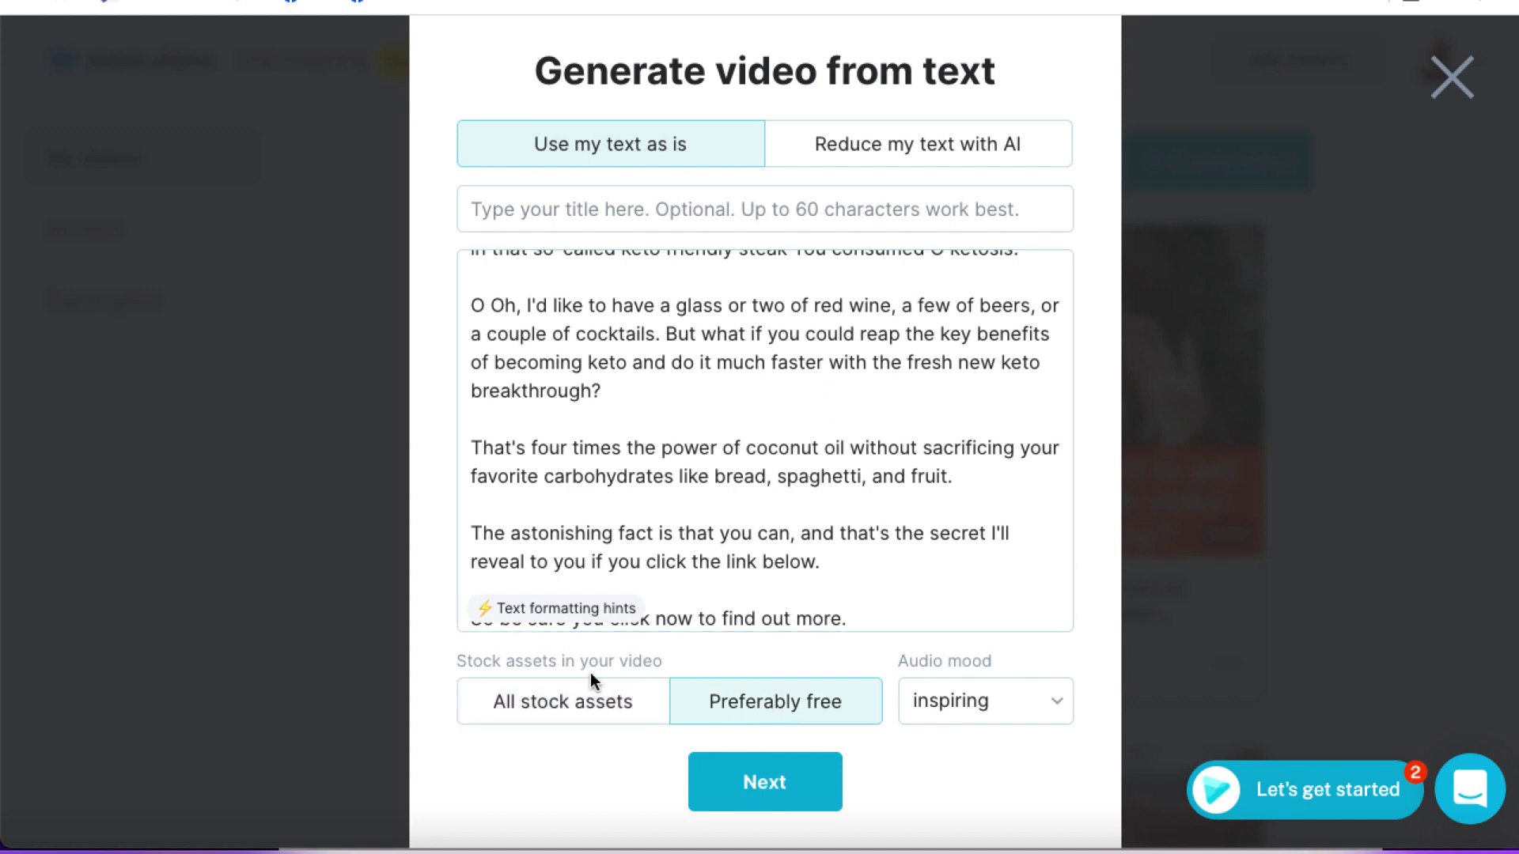
{"action": "left_click", "coordinate": [759, 791]}
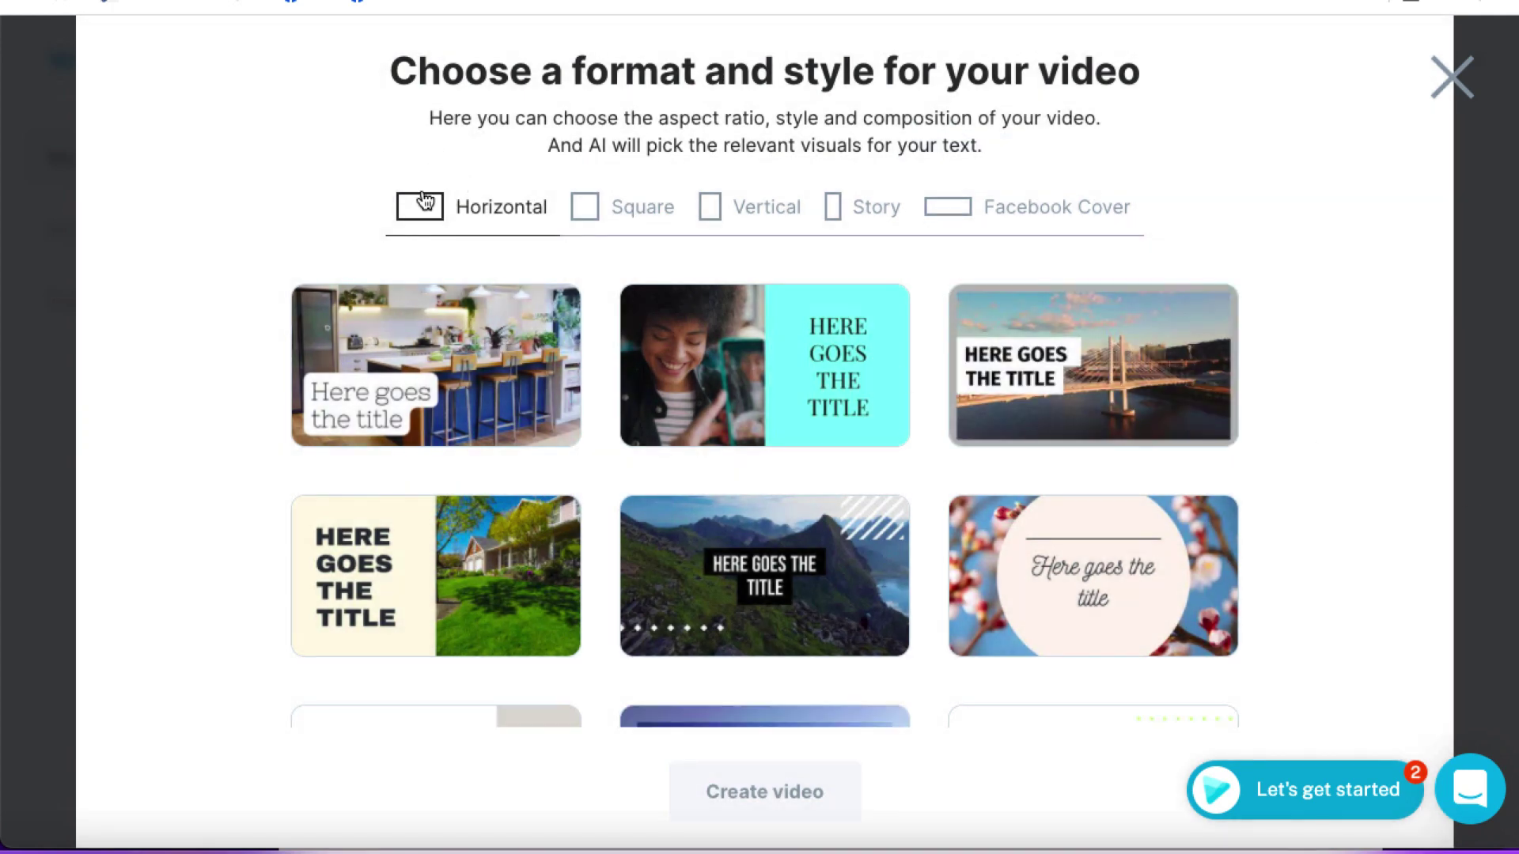
{"action": "left_click", "coordinate": [714, 209]}
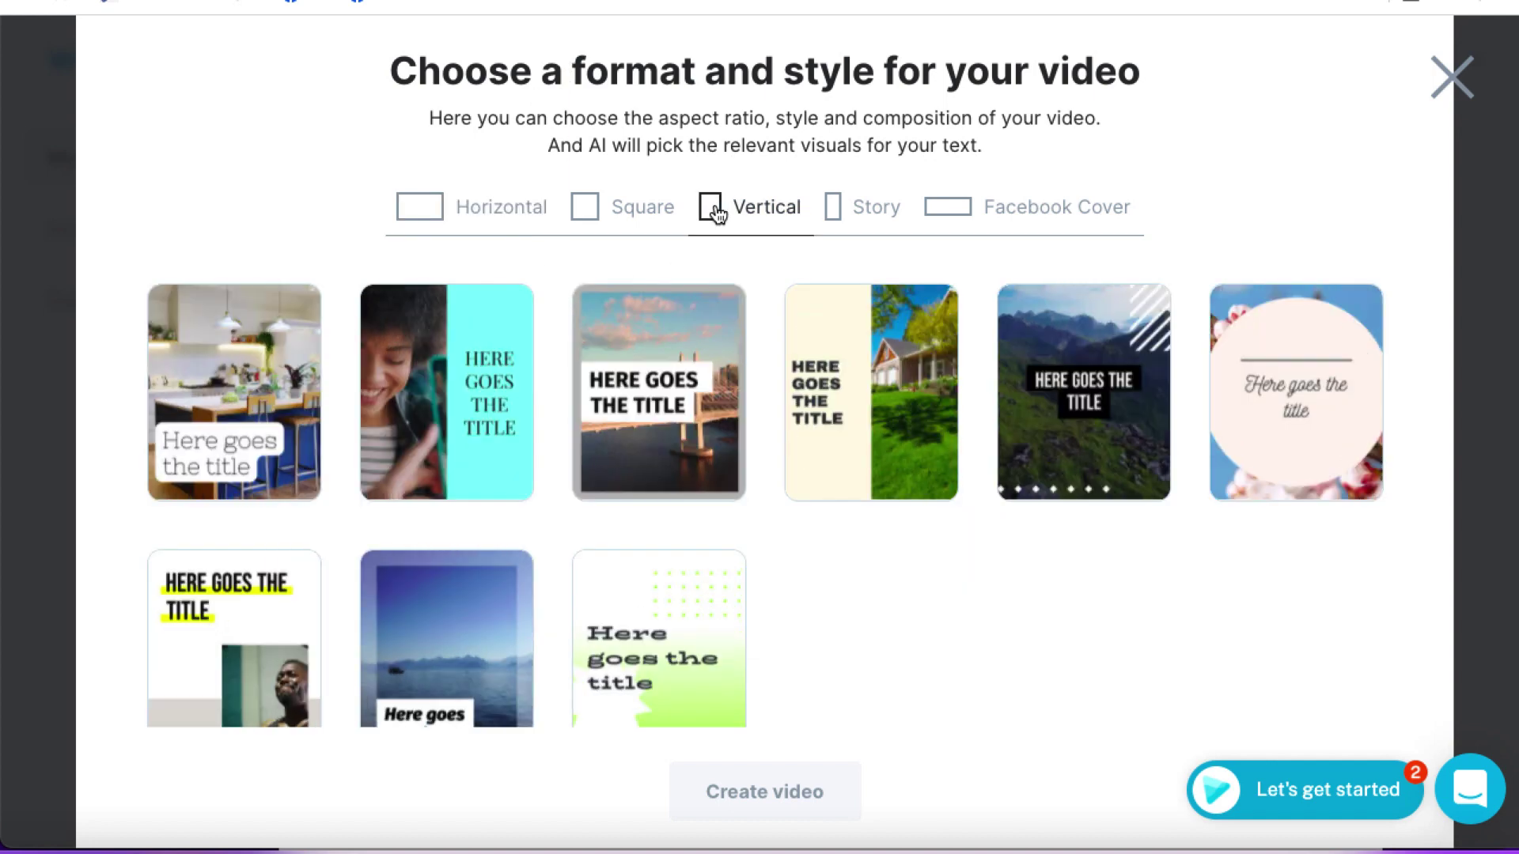
{"action": "left_click", "coordinate": [603, 220]}
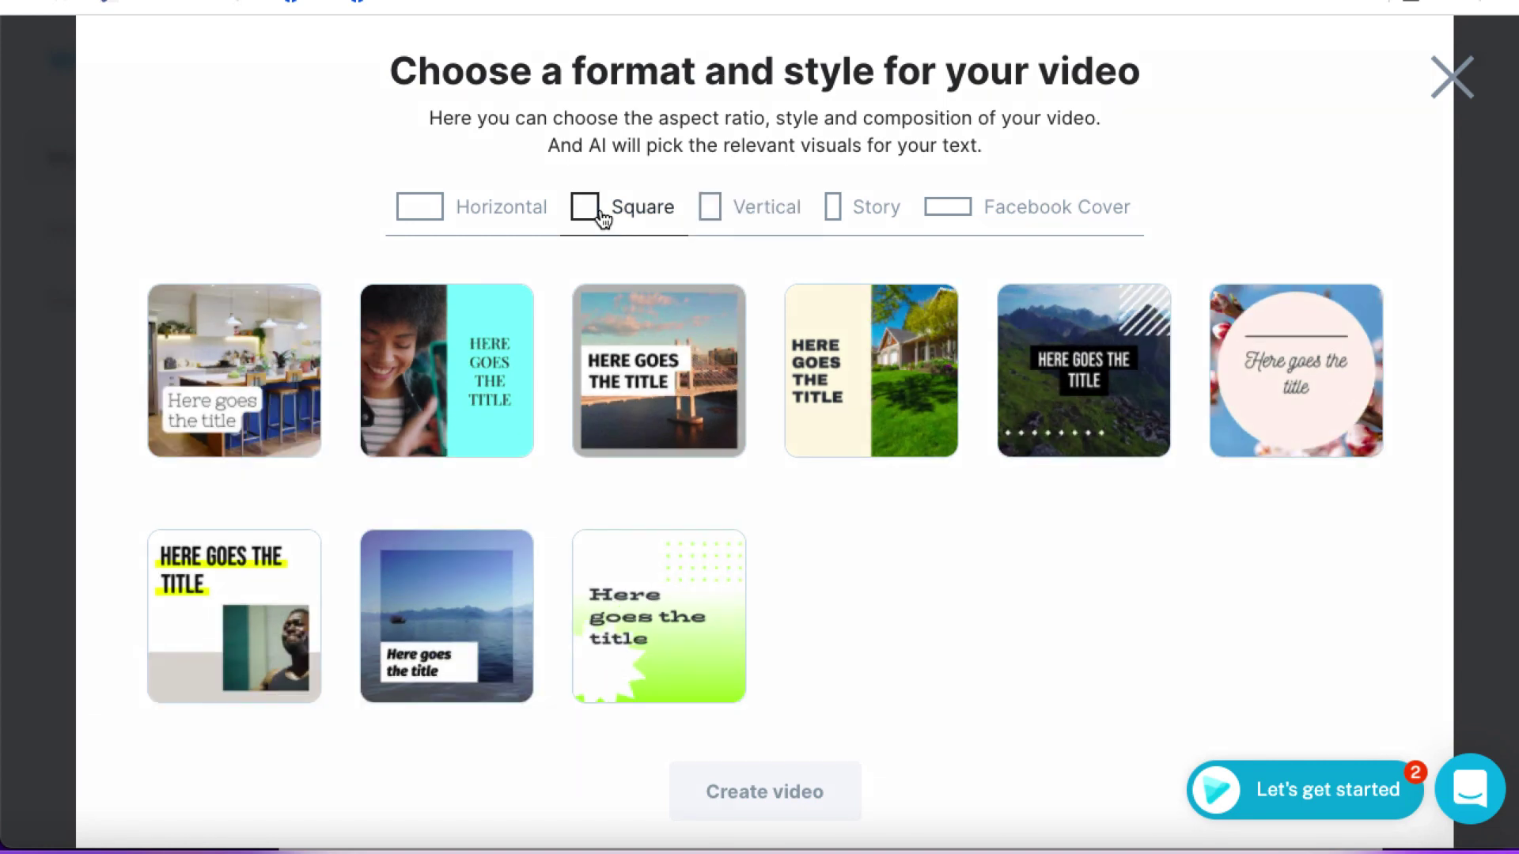
{"action": "left_click", "coordinate": [212, 378]}
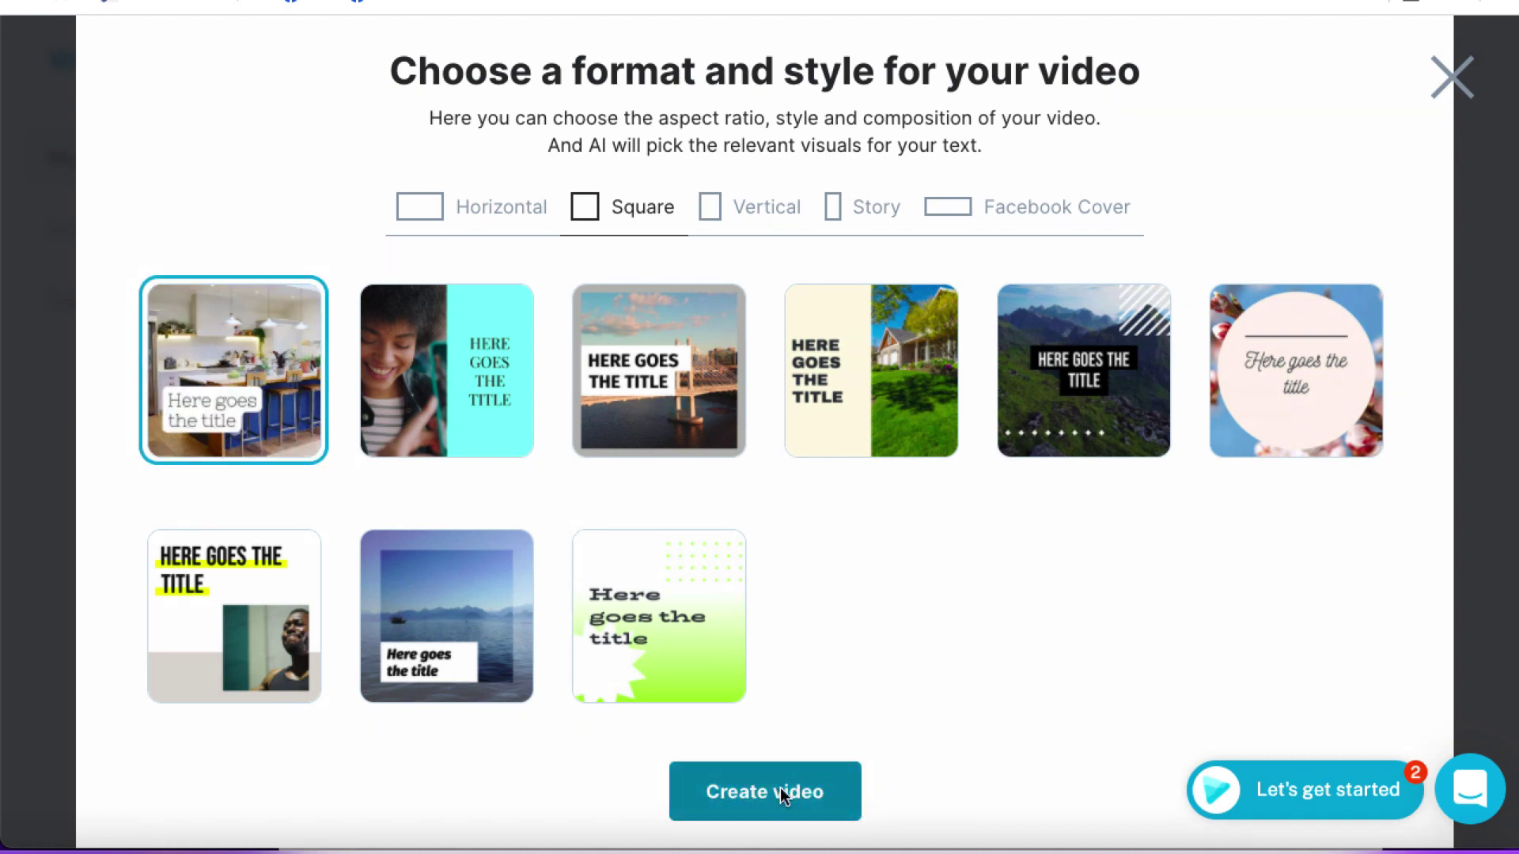
{"action": "left_click", "coordinate": [782, 794]}
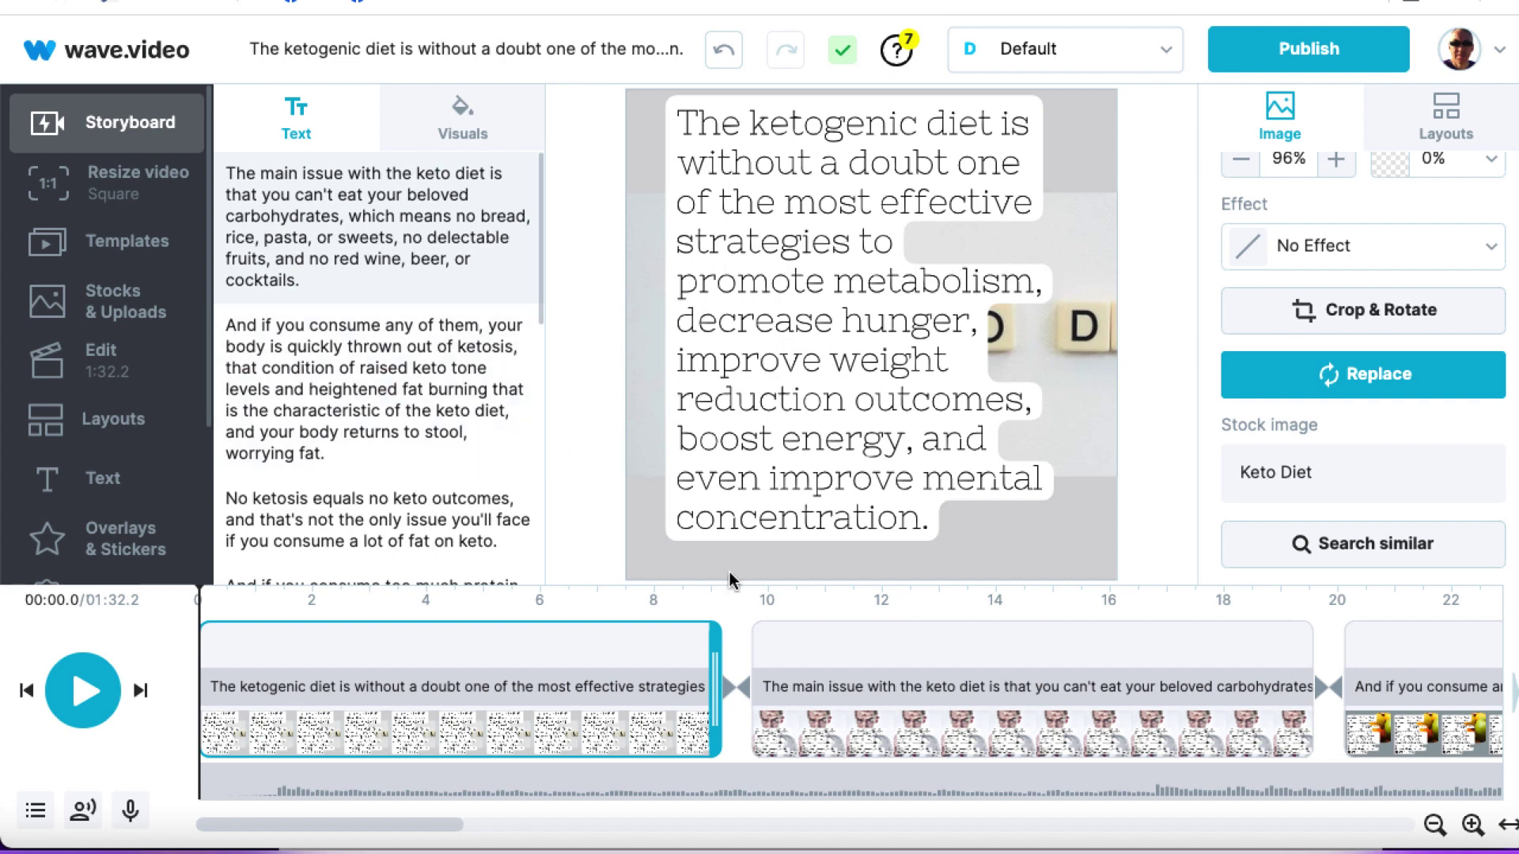
- Remove the background music track from the video's timeline
{"action": "left_click", "coordinate": [728, 787]}
{"action": "left_click", "coordinate": [789, 744]}
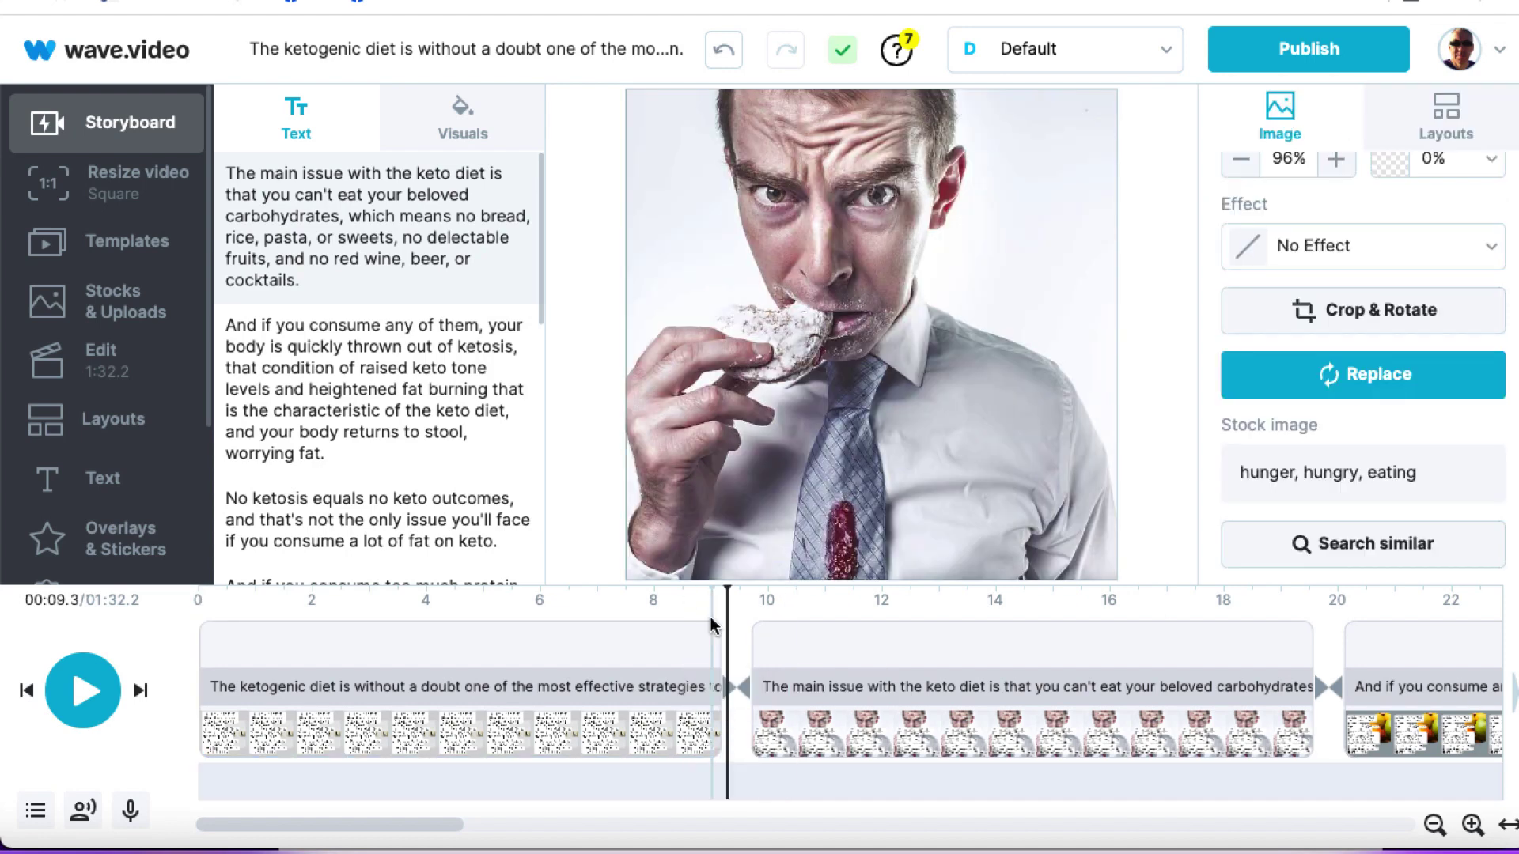
- Set the transition between the first two scenes to None and apply it to the whole video
{"action": "left_click", "coordinate": [740, 690]}
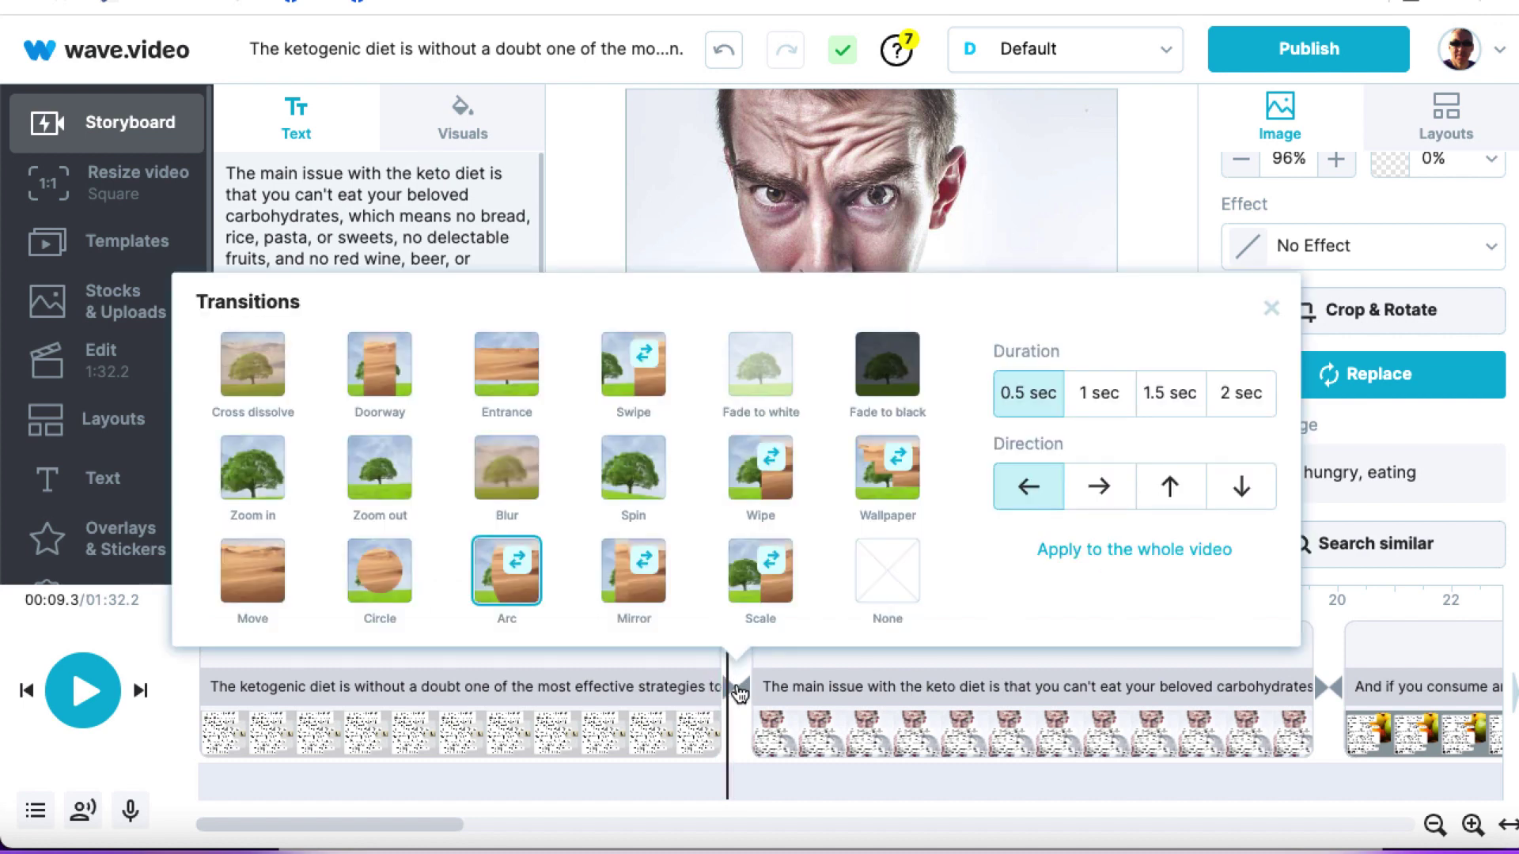
{"action": "left_click", "coordinate": [901, 599]}
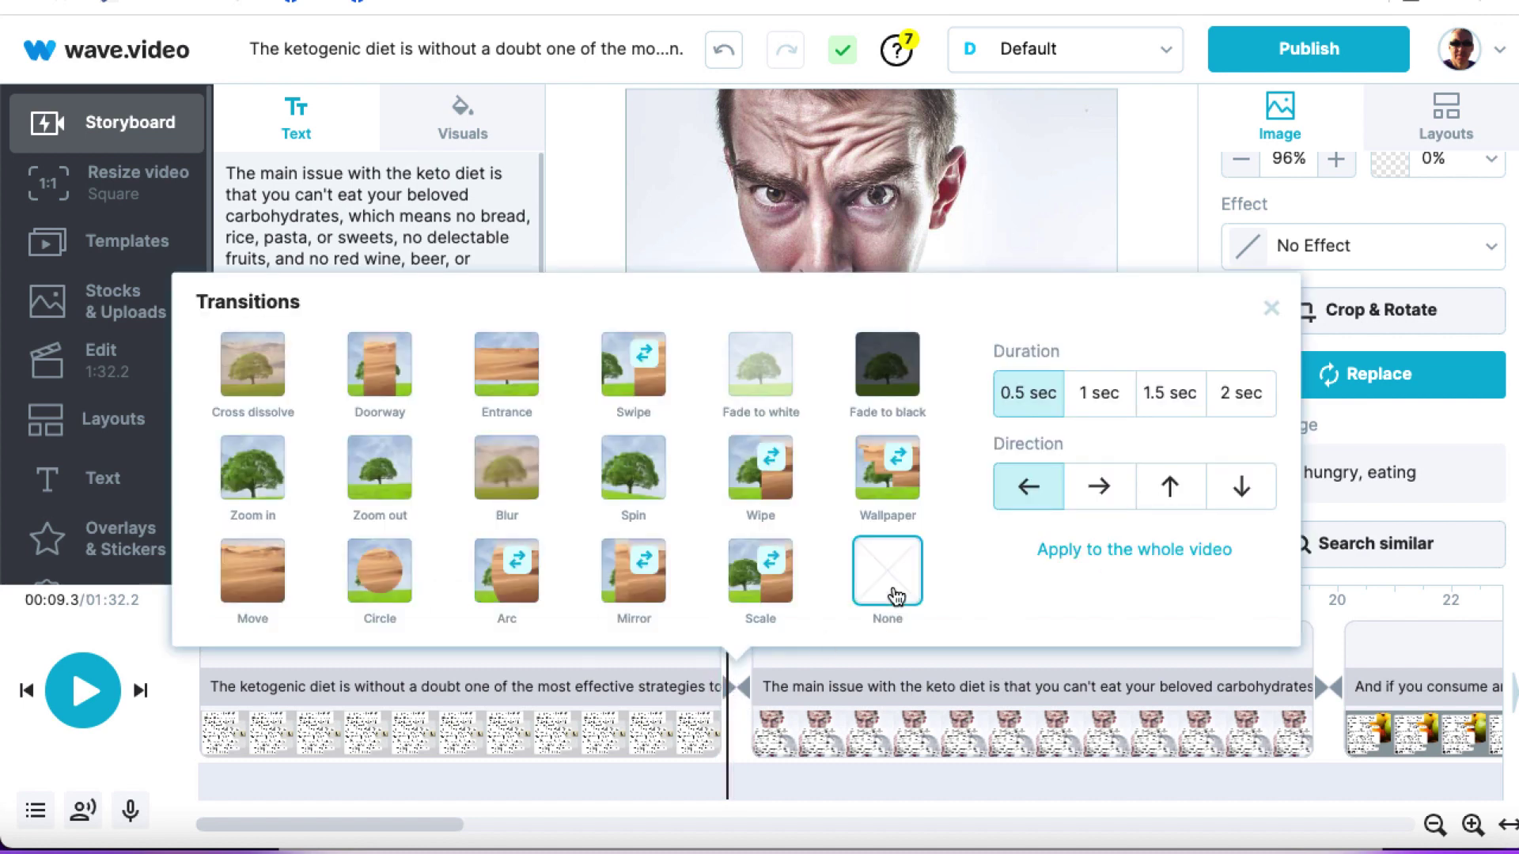
{"action": "left_click", "coordinate": [1134, 551]}
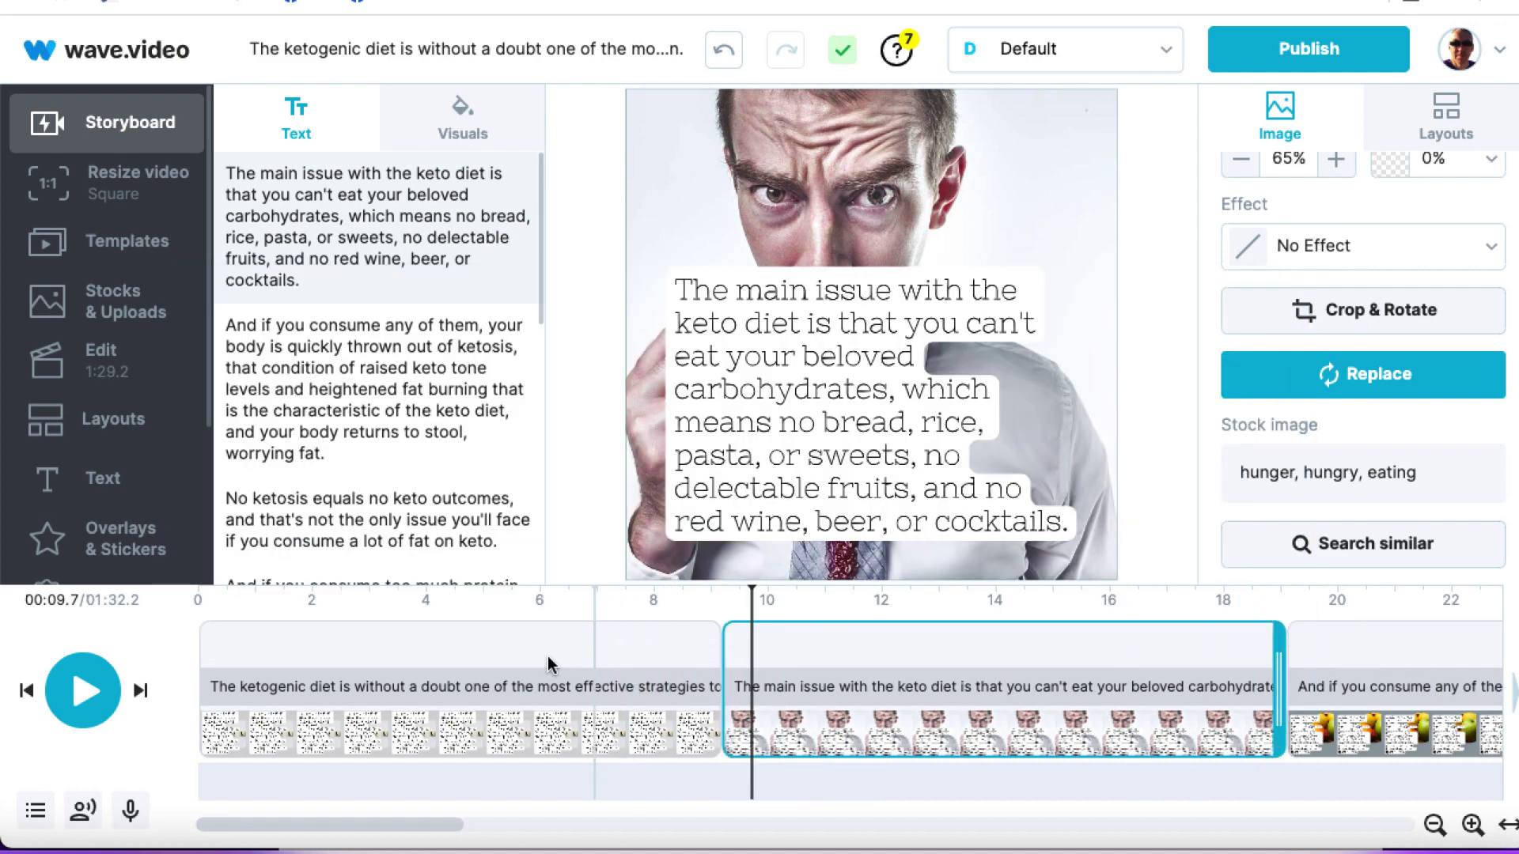
- Change the font of the first scene's text block to Arial
{"action": "left_click", "coordinate": [508, 668]}
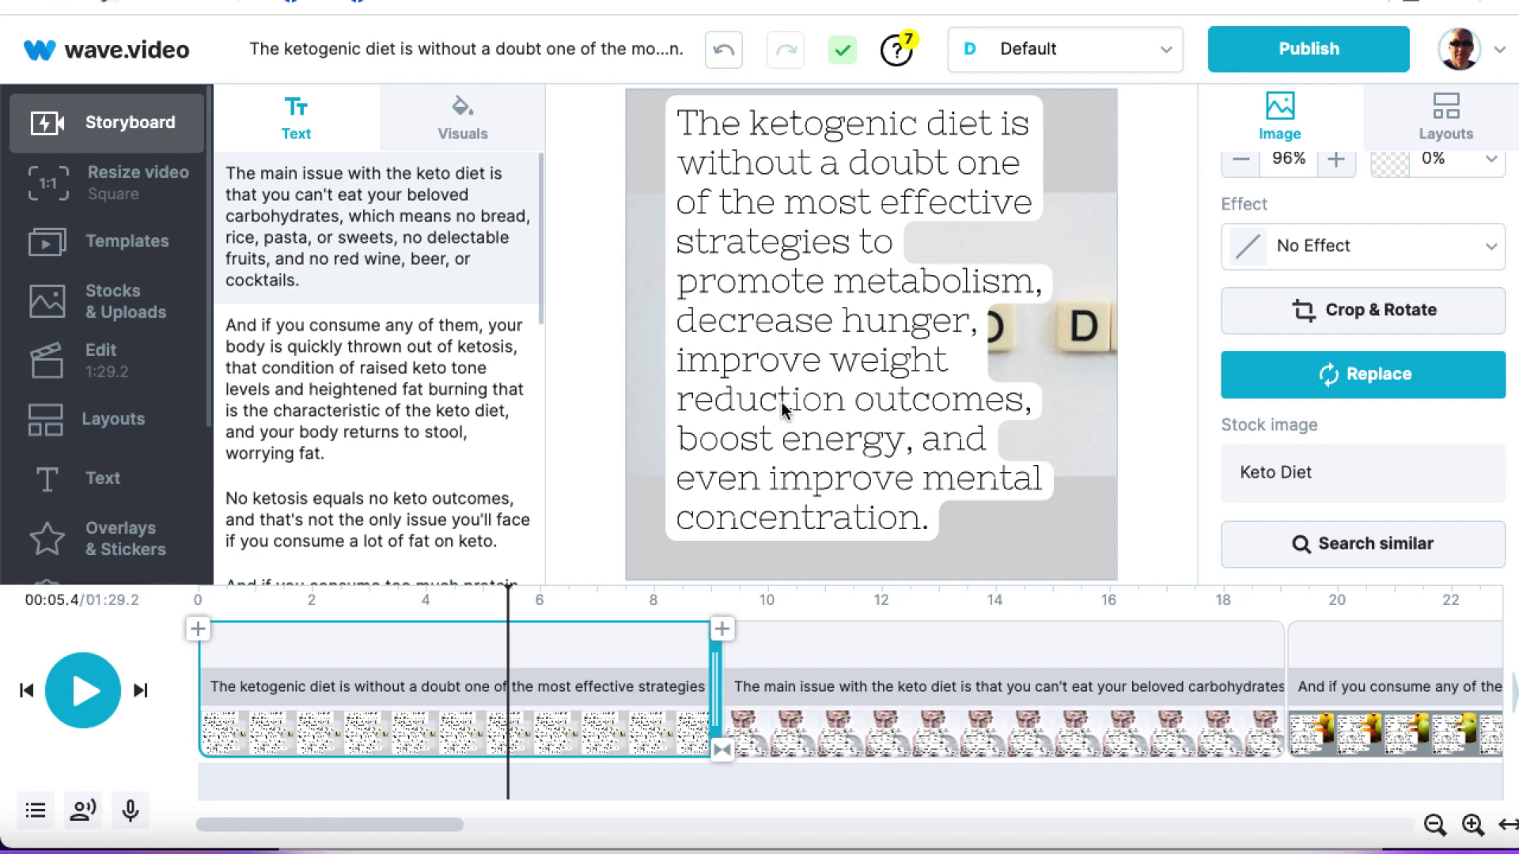
{"action": "left_click", "coordinate": [836, 322]}
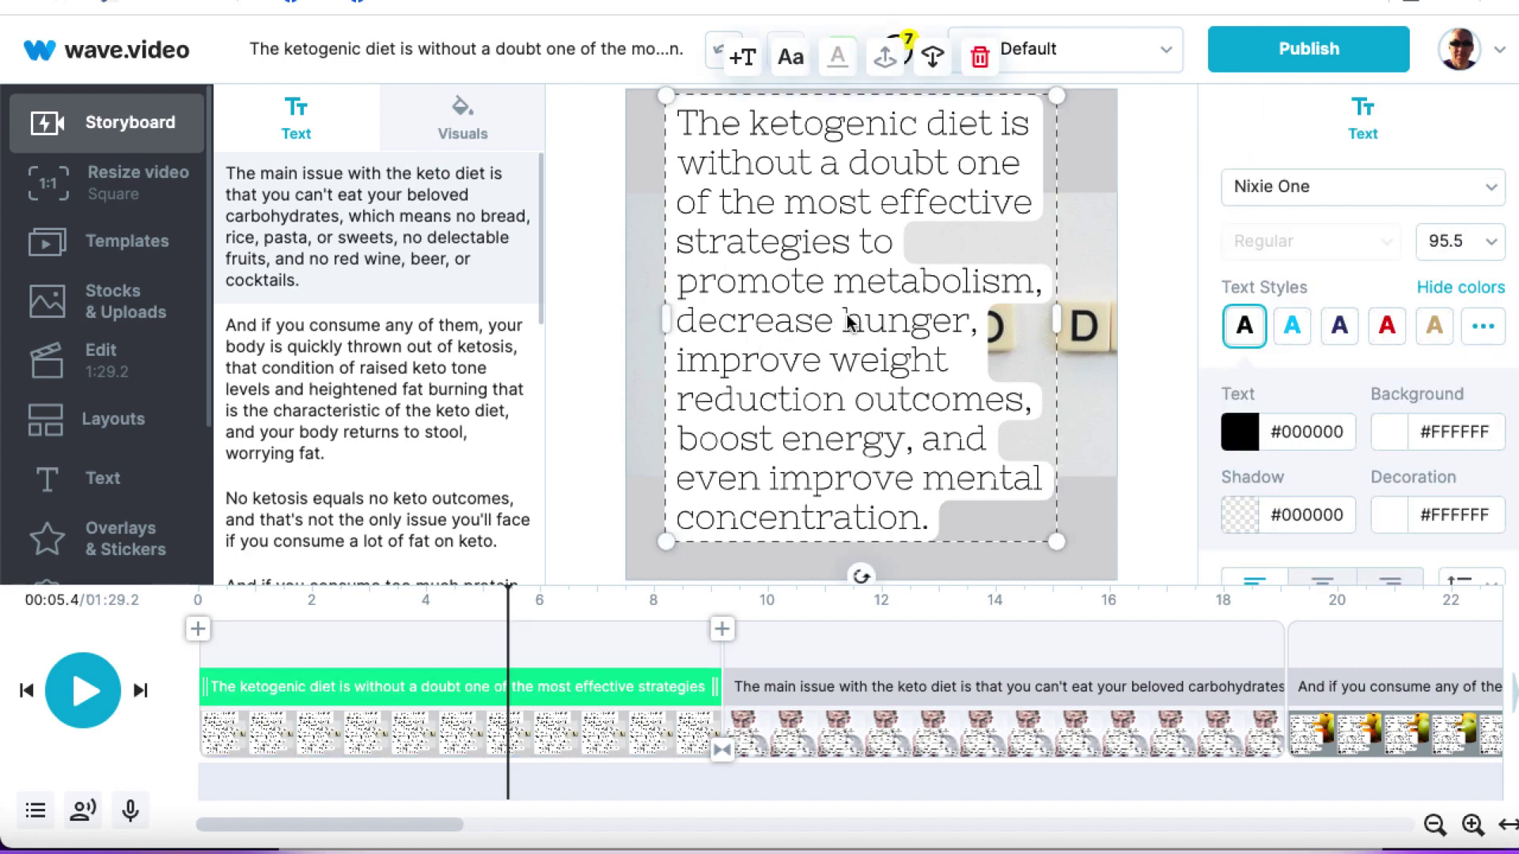
{"action": "left_click", "coordinate": [1427, 194]}
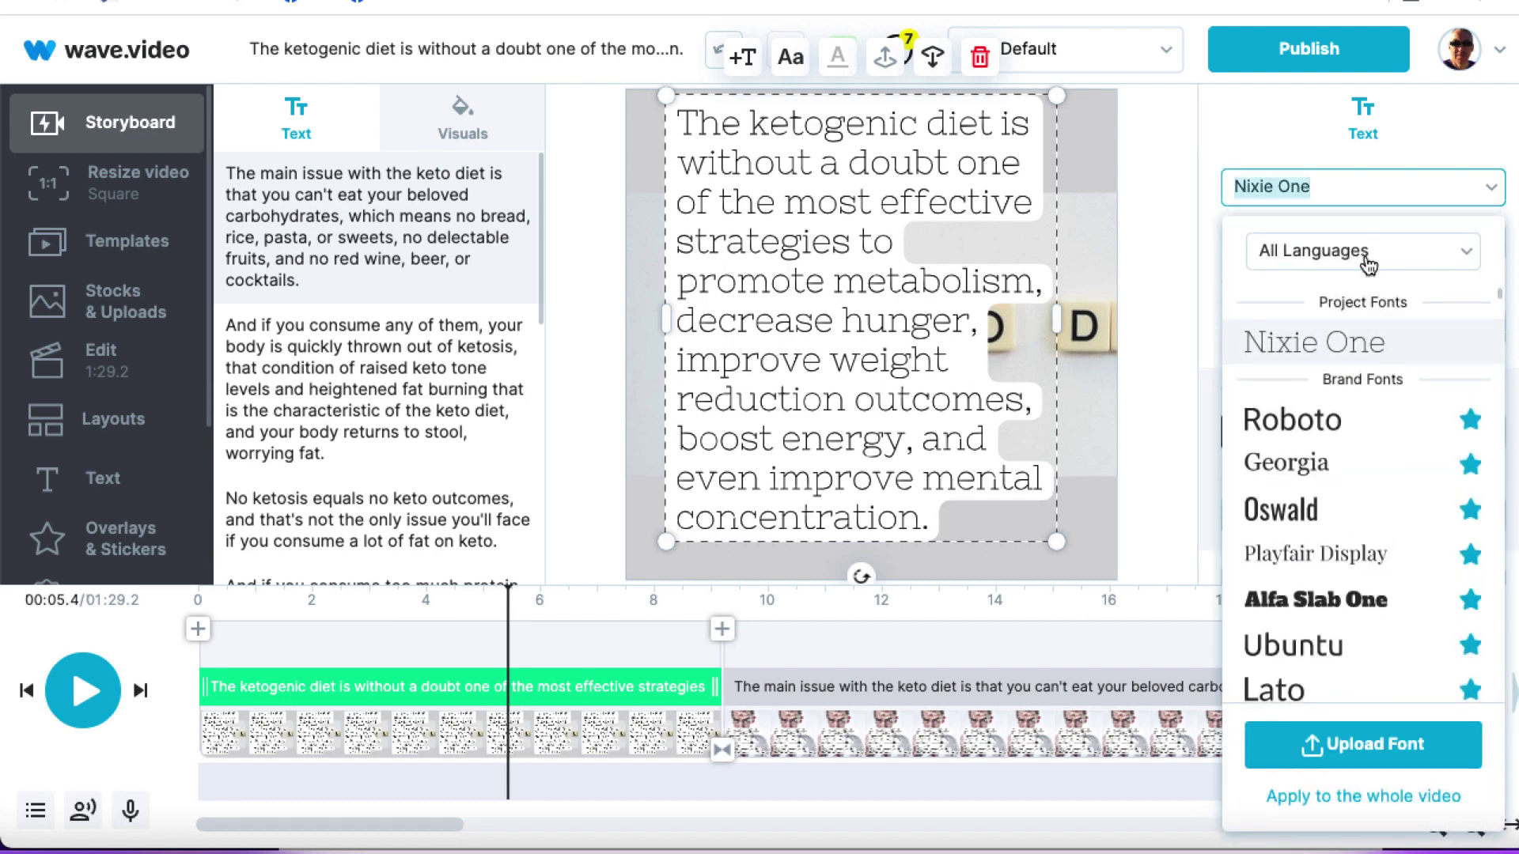
{"action": "type", "text": "aria"}
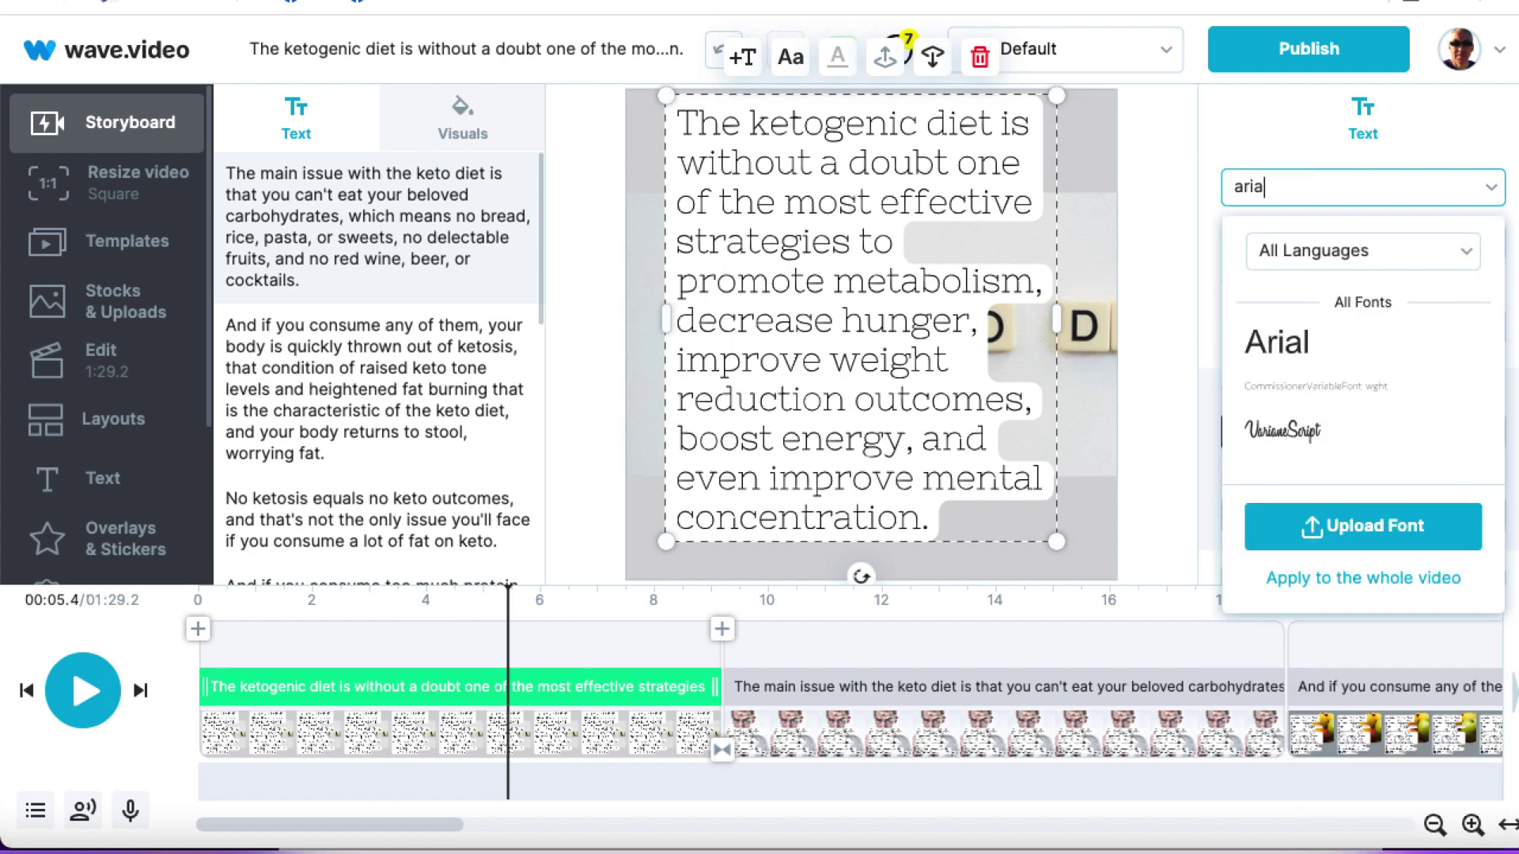
{"action": "type", "text": "l"}
{"action": "left_click", "coordinate": [1262, 360]}
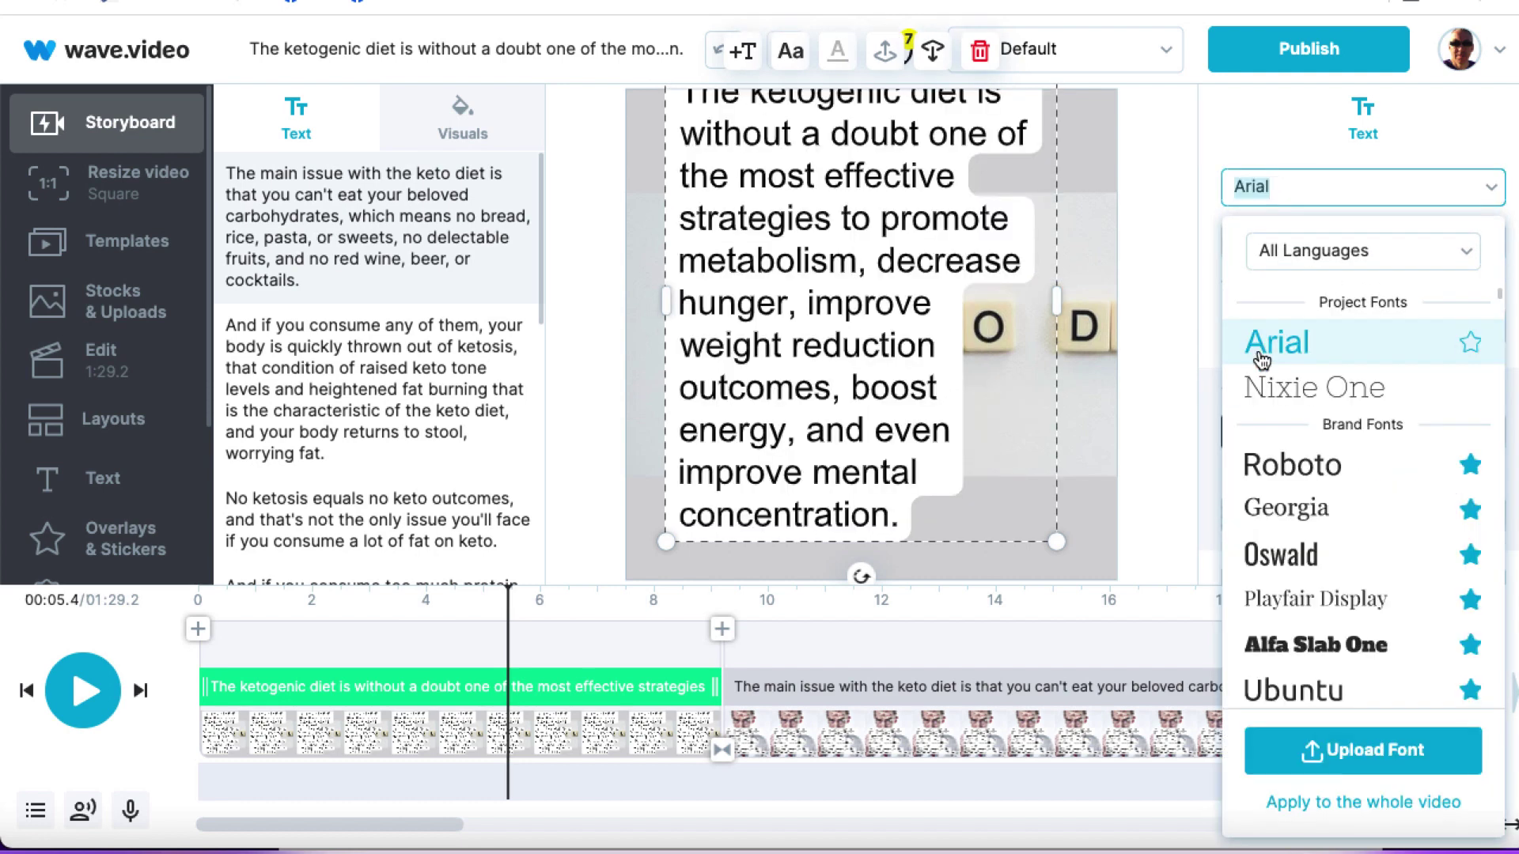
{"action": "left_click", "coordinate": [1210, 312]}
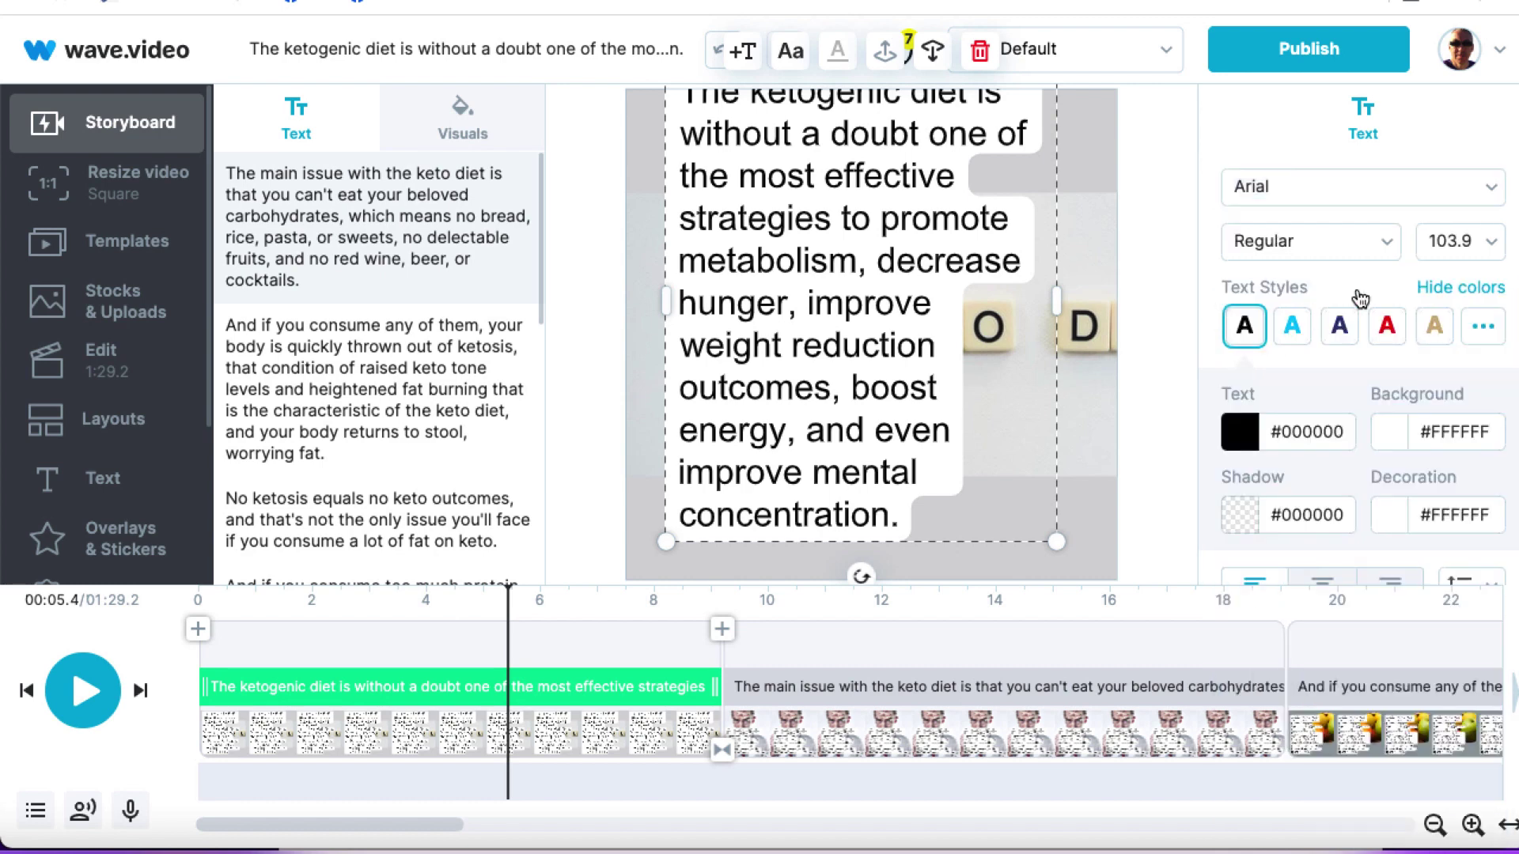
{"action": "left_click", "coordinate": [1492, 256]}
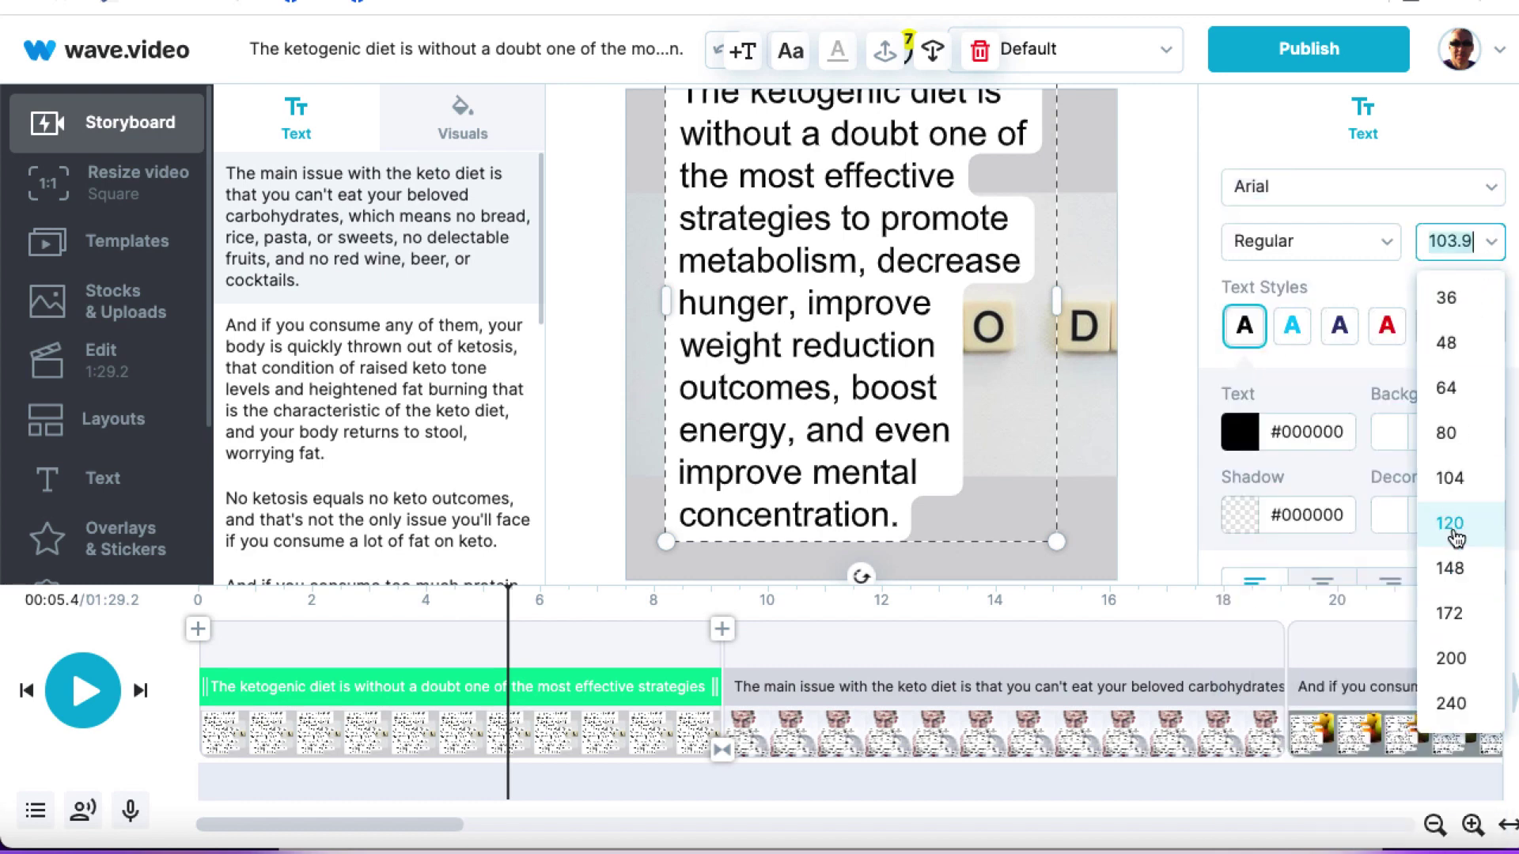
{"action": "key", "text": "Escape"}
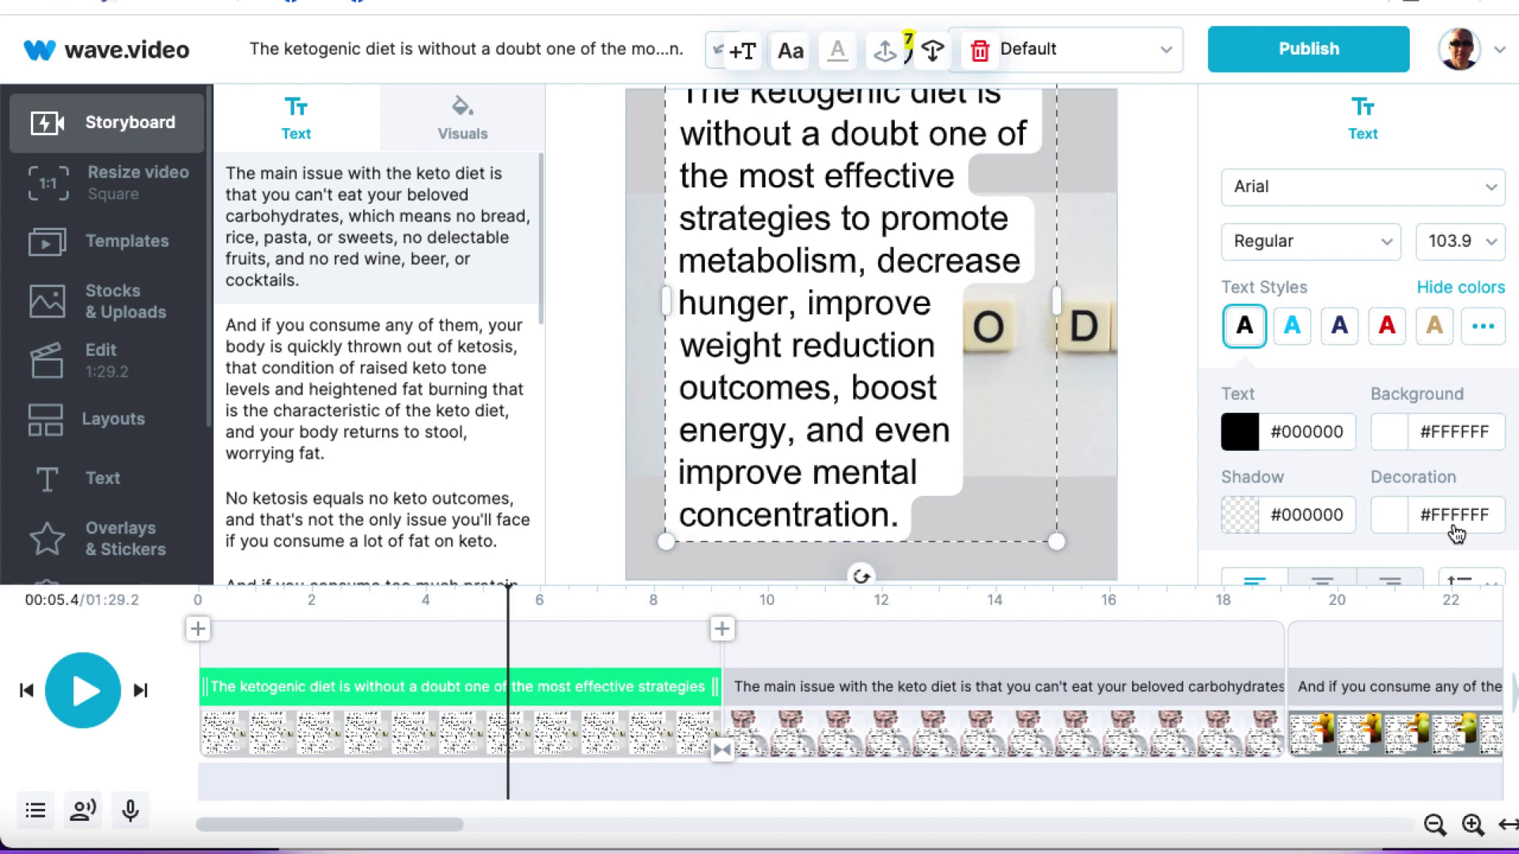
{"action": "left_click", "coordinate": [1488, 255]}
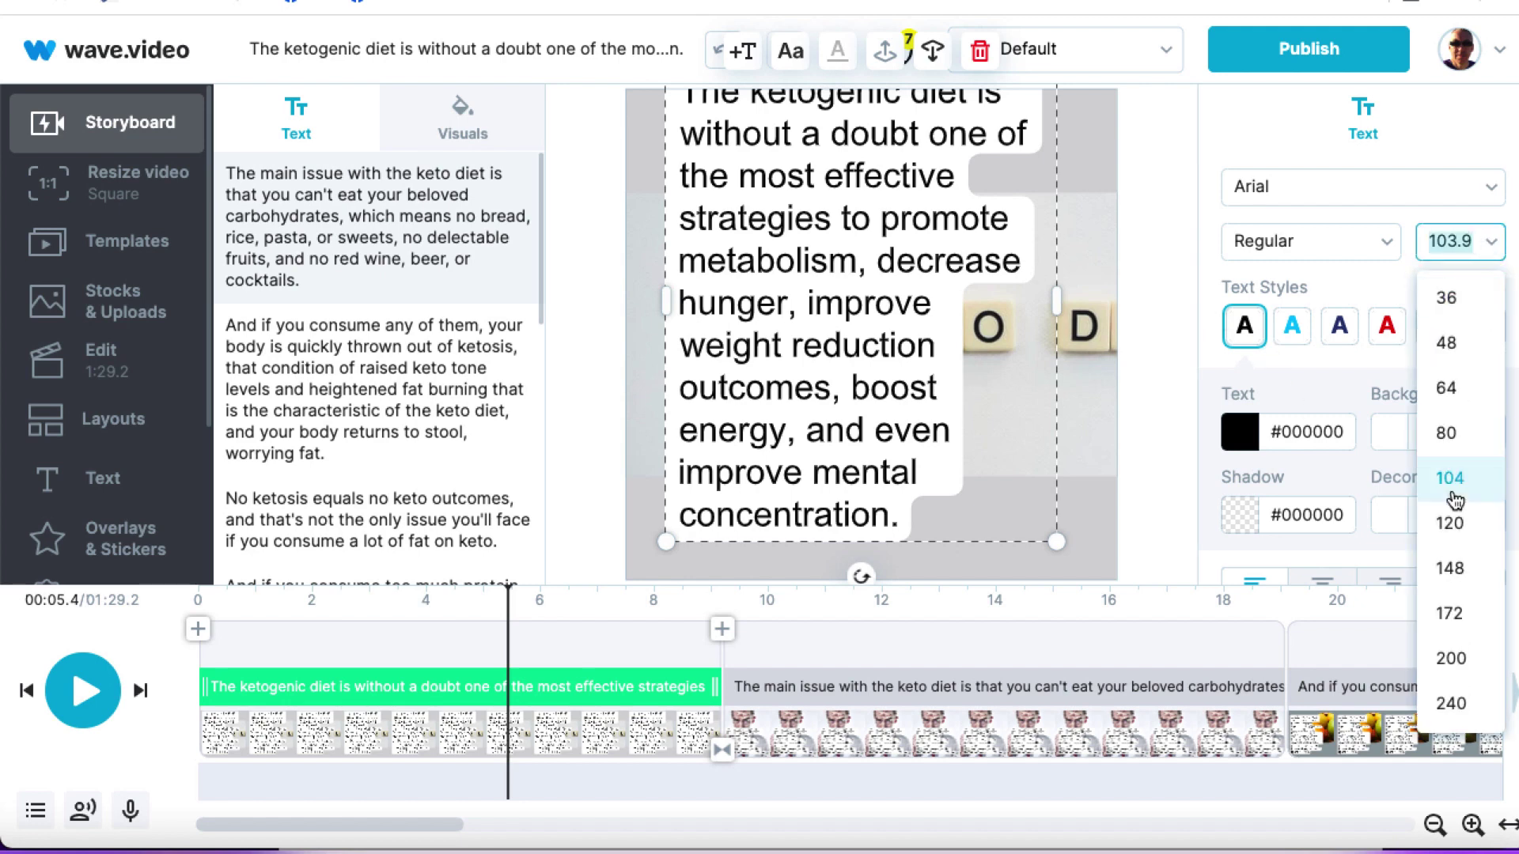
{"action": "key", "text": "Escape"}
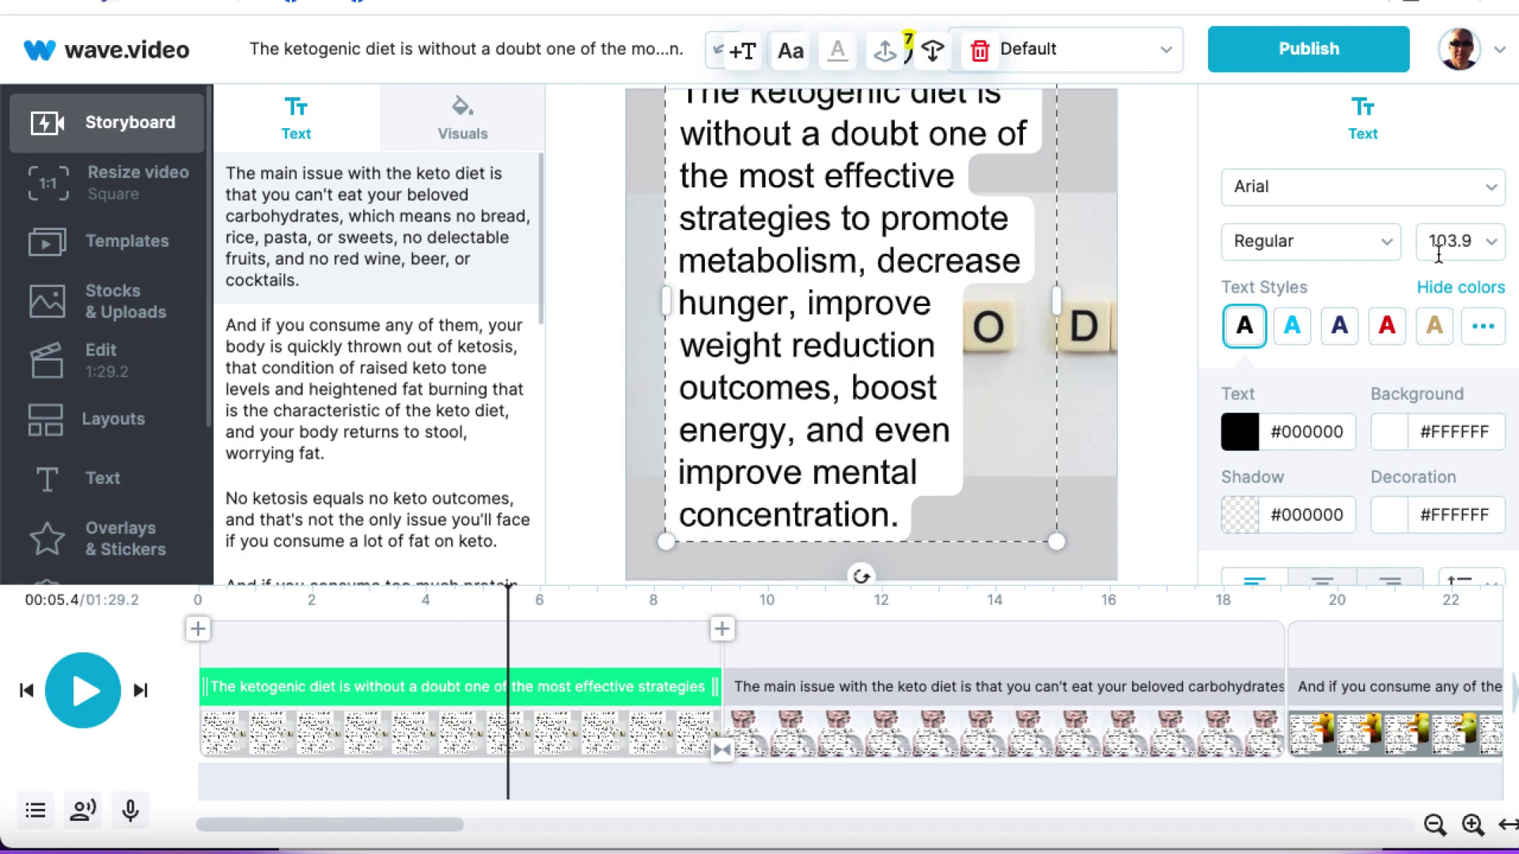
{"action": "scroll", "coordinate": [1208, 400], "scroll_direction": "down", "scroll_amount": 2}
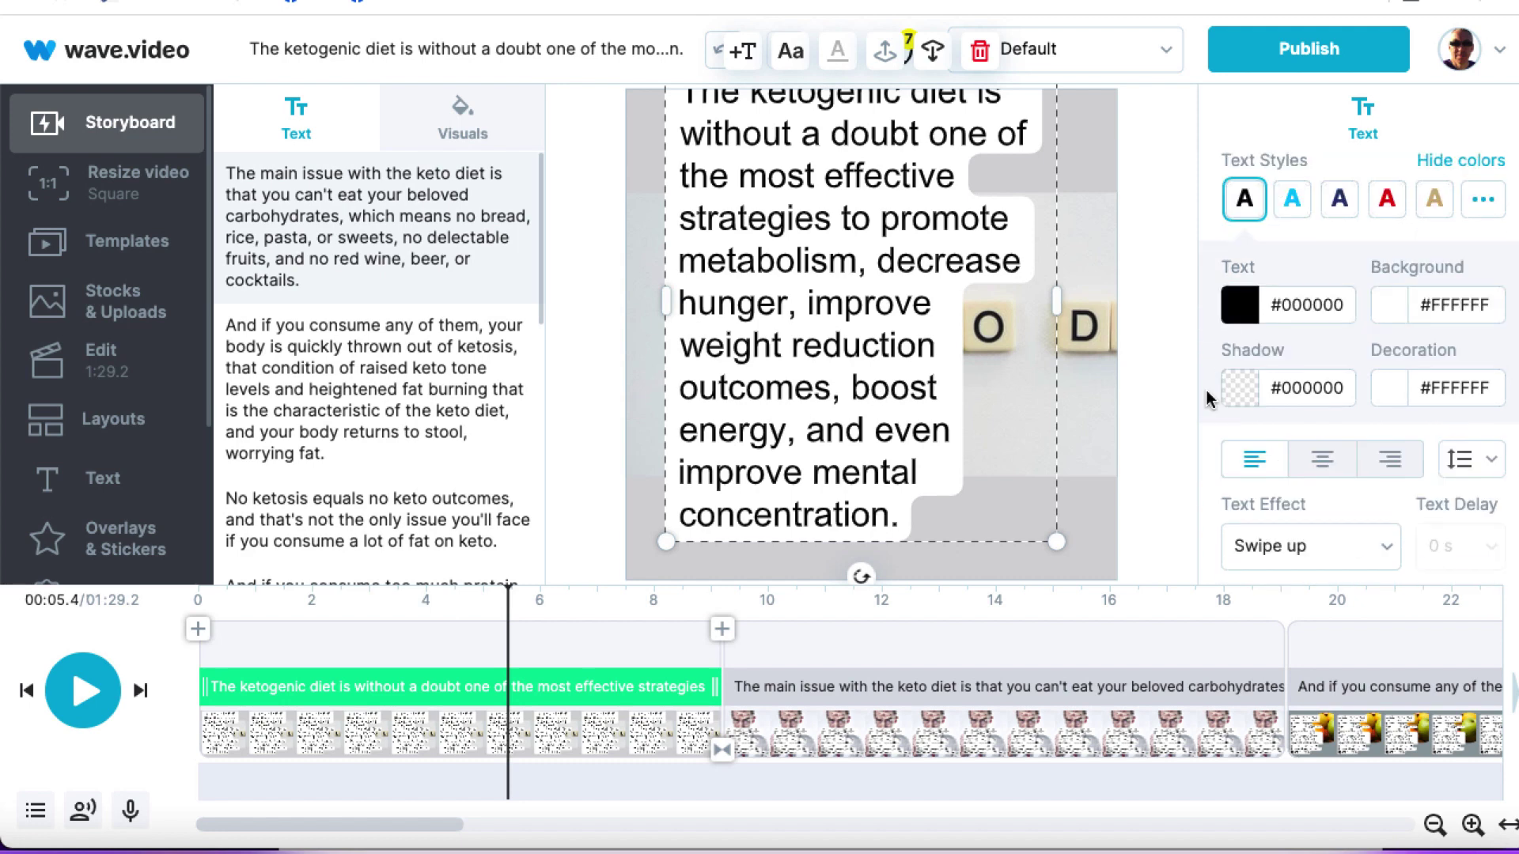
- Center-align the first scene's text and set its text effect to No effect
{"action": "scroll", "coordinate": [1208, 400], "scroll_direction": "down", "scroll_amount": 1}
{"action": "left_click", "coordinate": [1322, 365]}
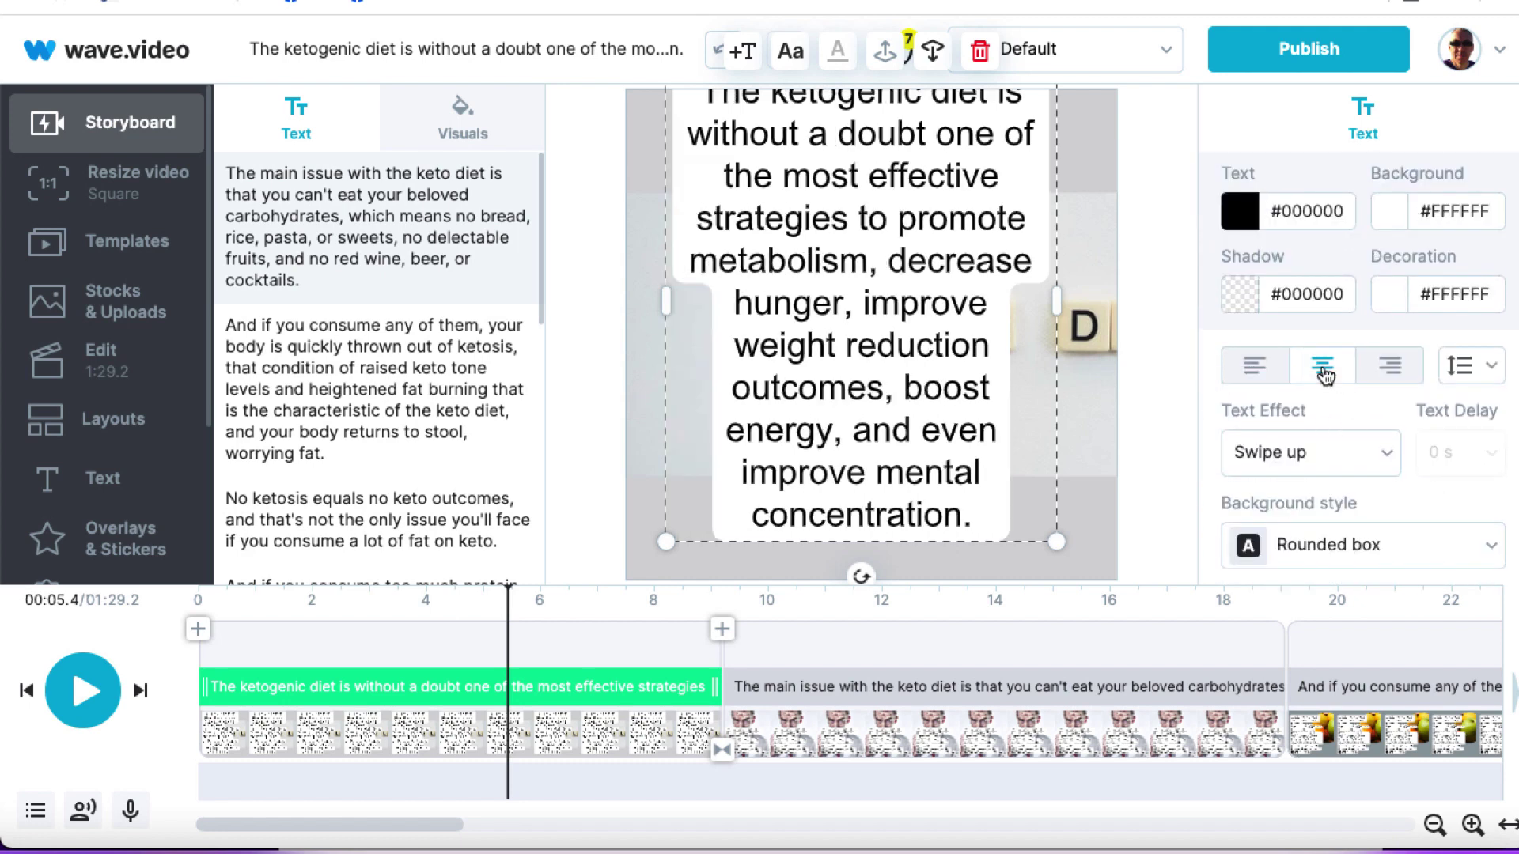
{"action": "left_click", "coordinate": [1245, 453]}
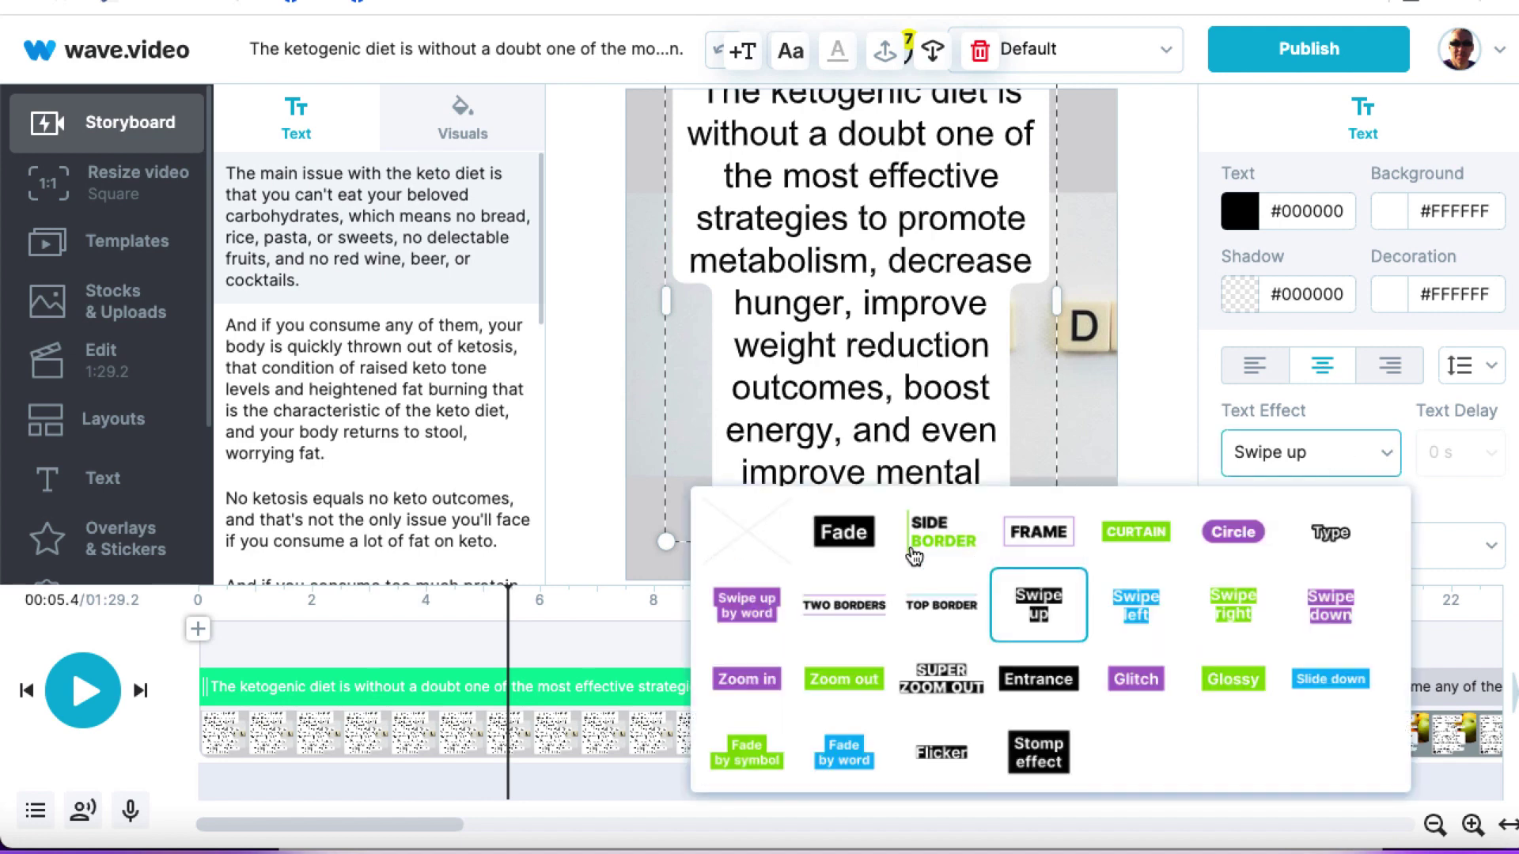
{"action": "left_click", "coordinate": [754, 545]}
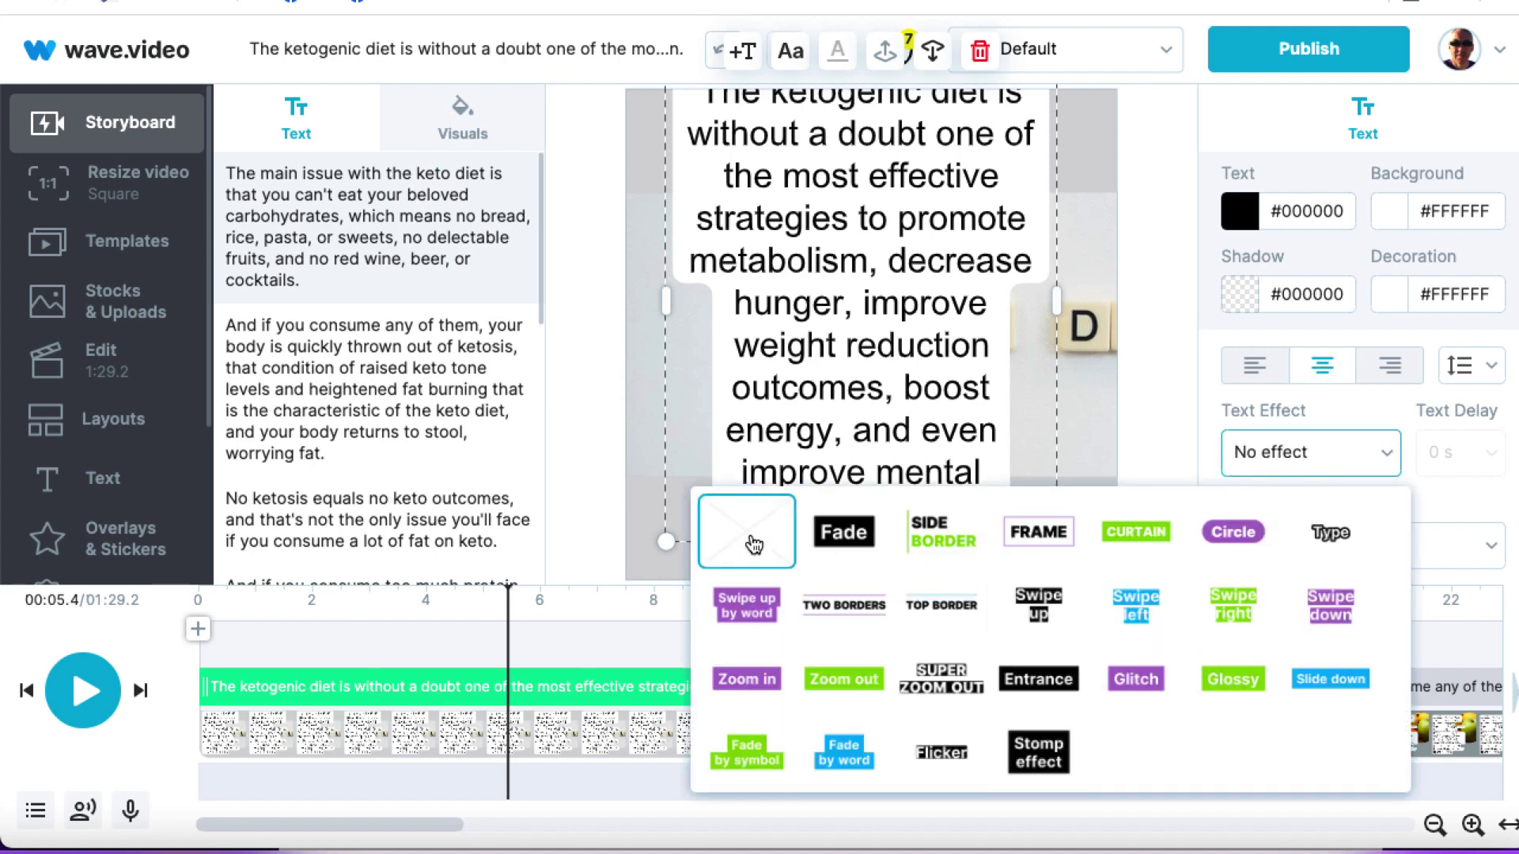
{"action": "left_click", "coordinate": [1202, 408]}
- Change the background style of the first scene's text to Classic box
{"action": "scroll", "coordinate": [1201, 406], "scroll_direction": "down", "scroll_amount": 1}
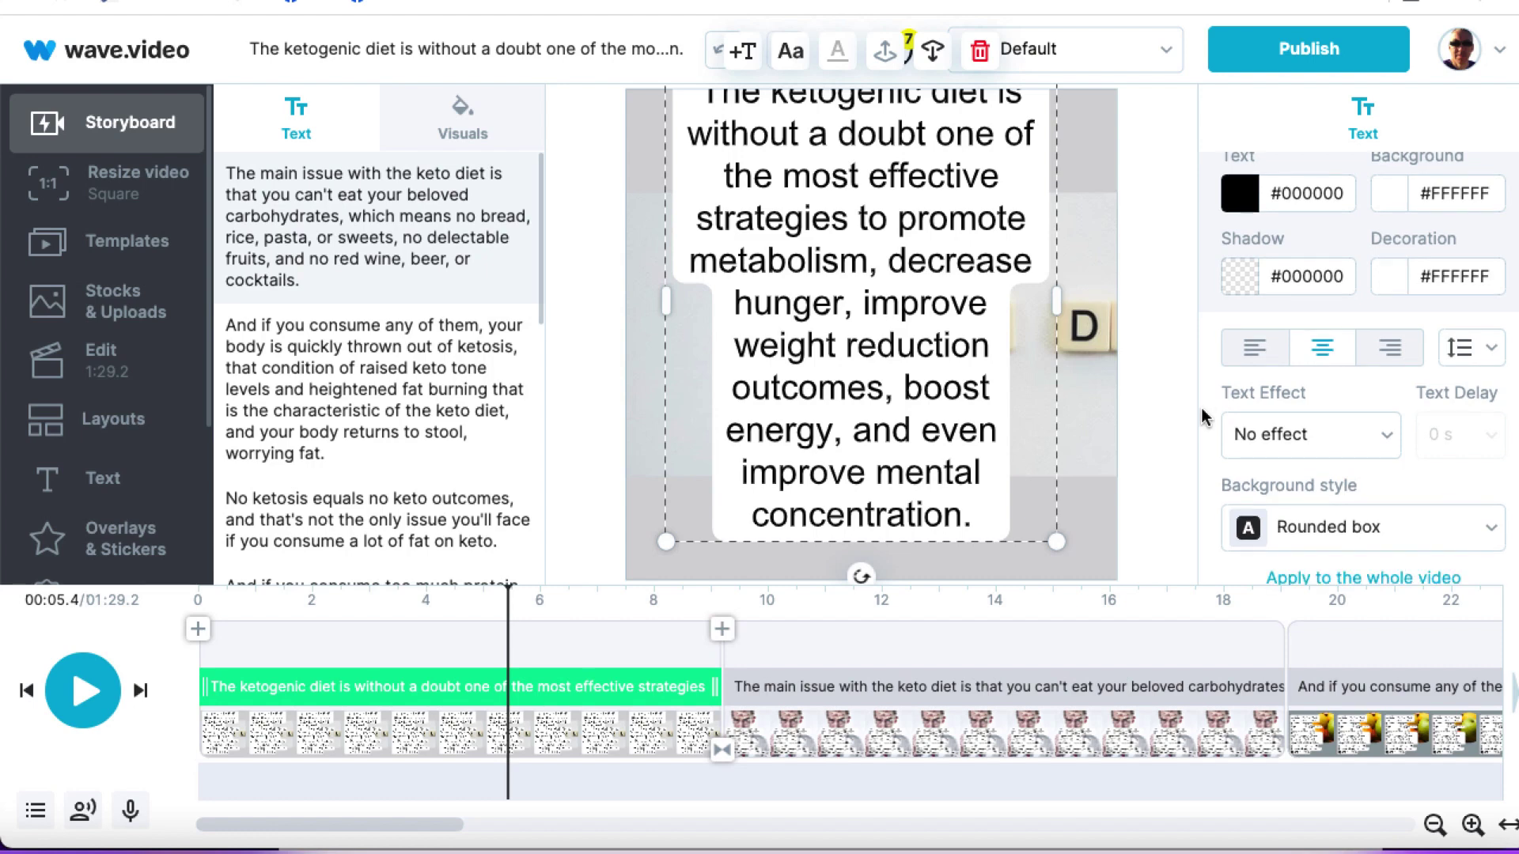
{"action": "left_click", "coordinate": [1424, 511]}
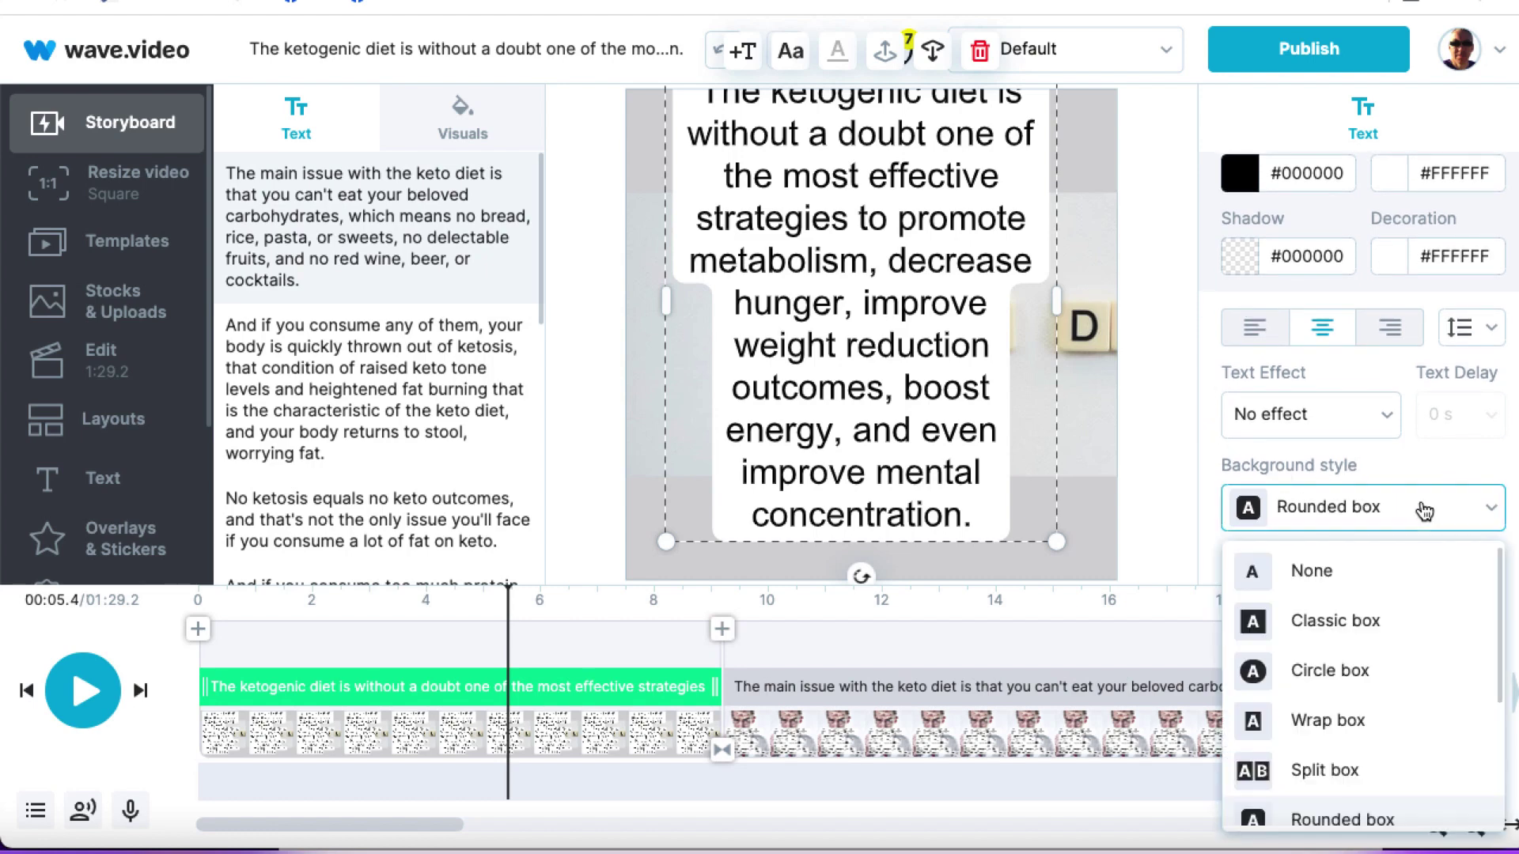
{"action": "left_click", "coordinate": [1300, 621]}
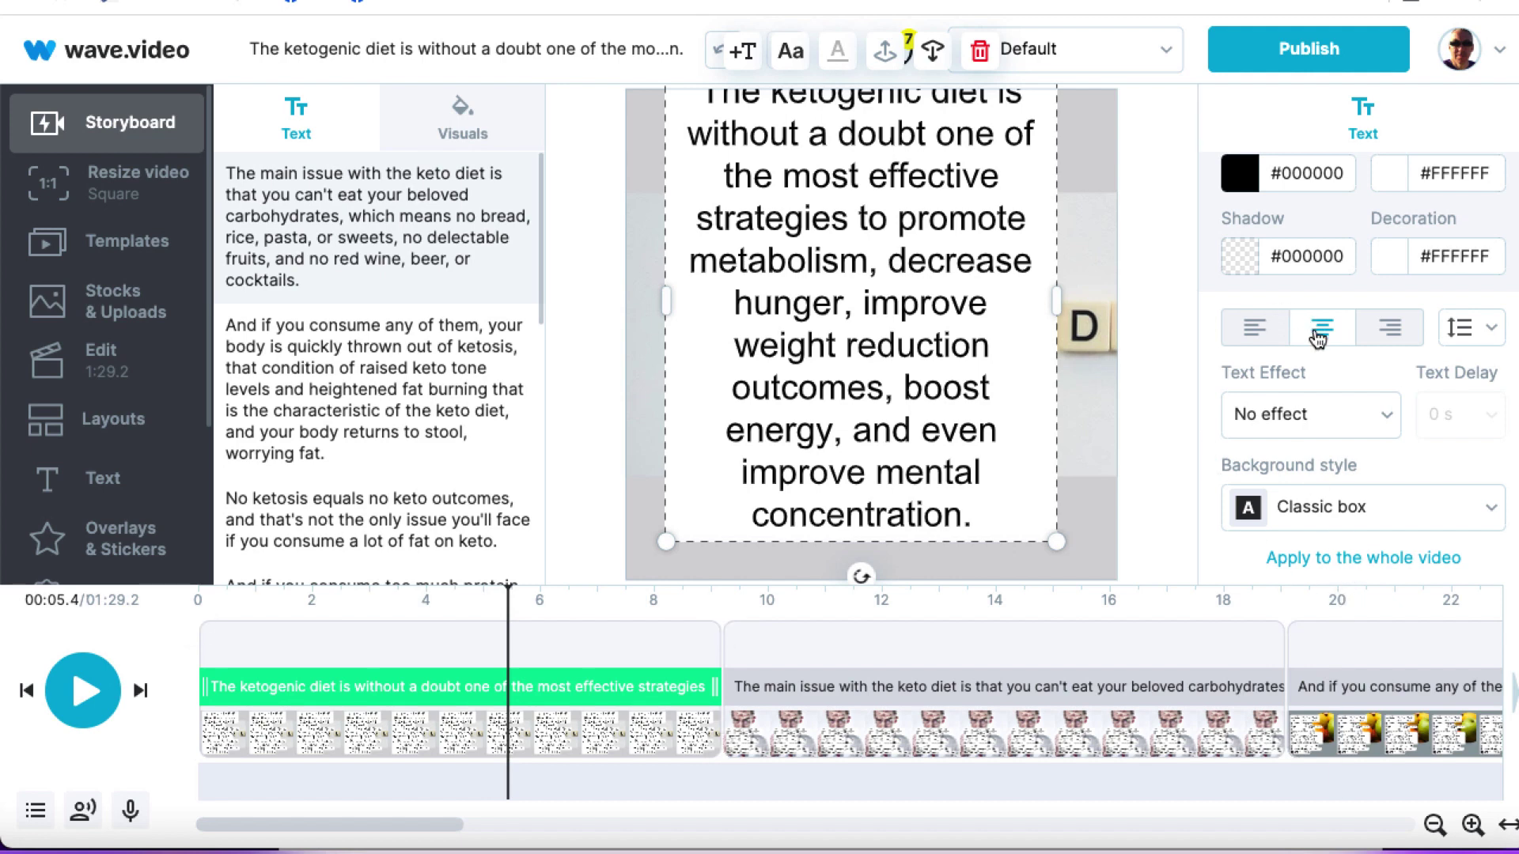
- Widen the first scene's text block to span the frame and move it down to the frame's lower edge
{"action": "scroll", "coordinate": [1326, 439], "scroll_direction": "up", "scroll_amount": 3}
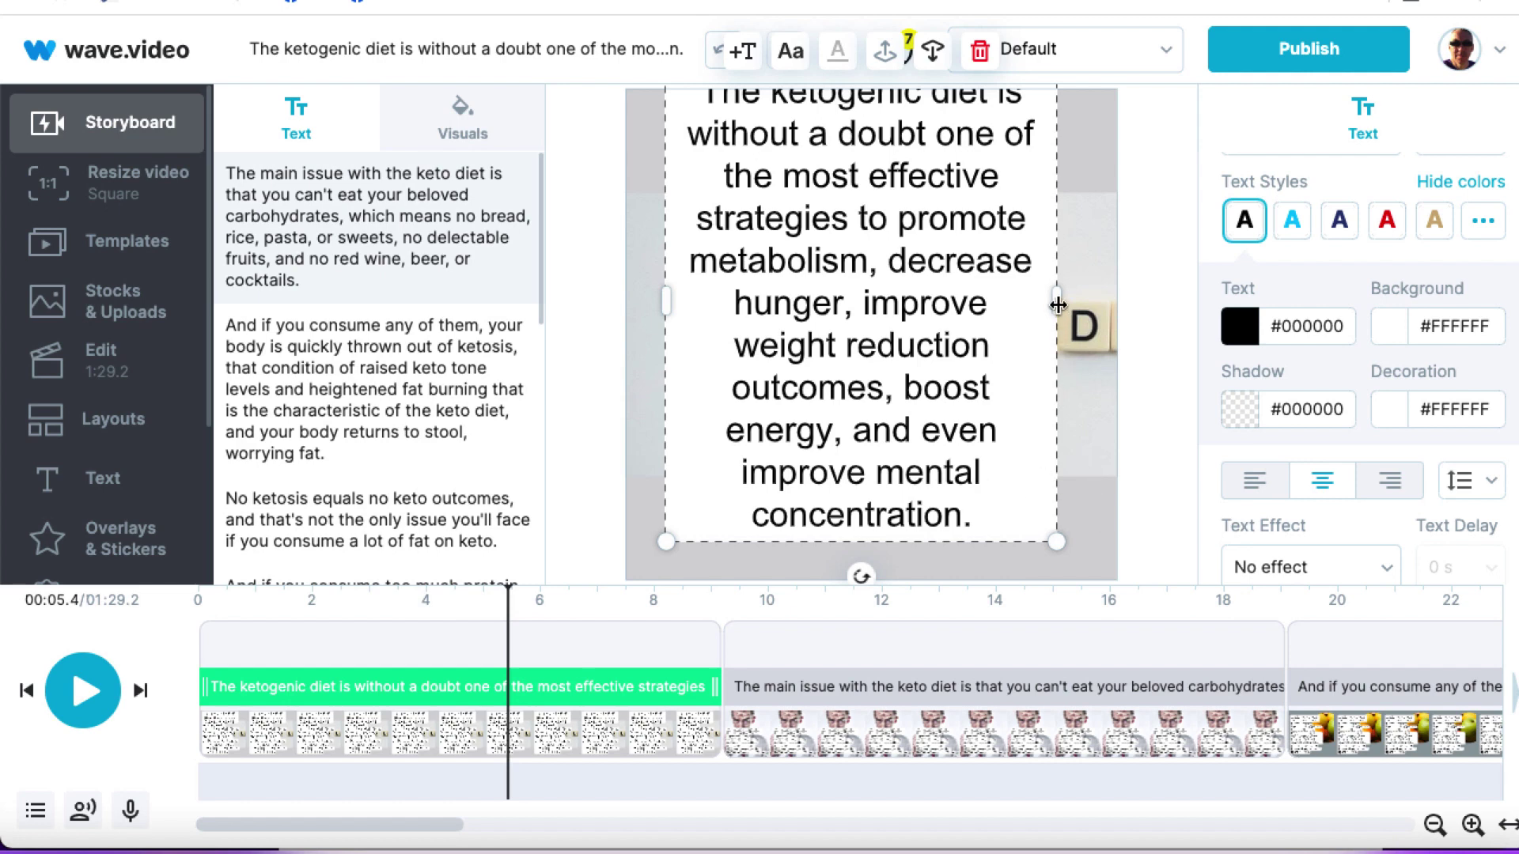
{"action": "left_click_drag", "start_coordinate": [1058, 302], "coordinate": [1120, 302]}
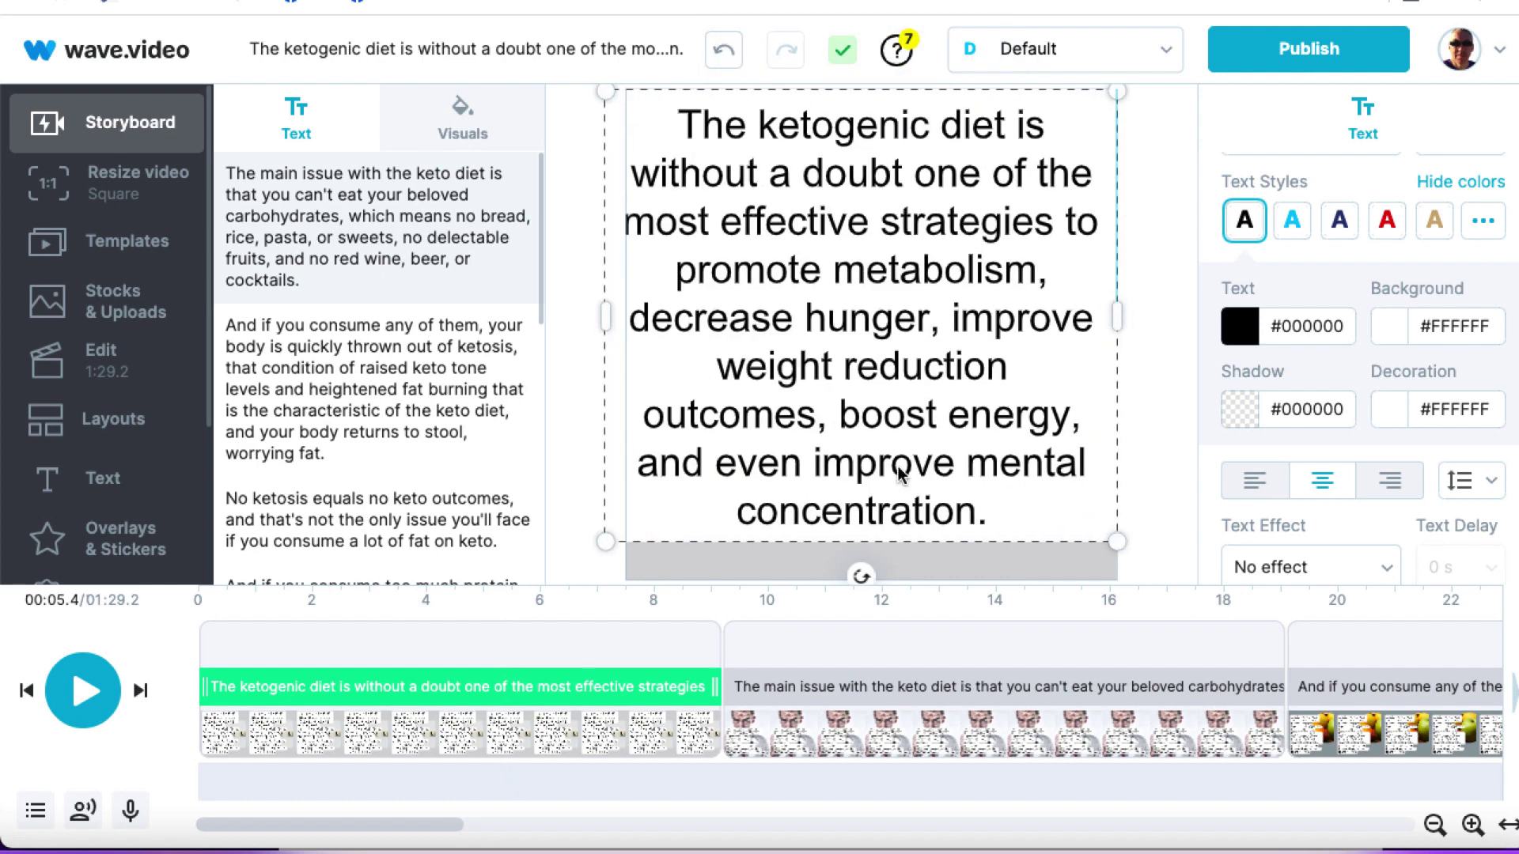
{"action": "left_click_drag", "start_coordinate": [959, 273], "coordinate": [962, 320]}
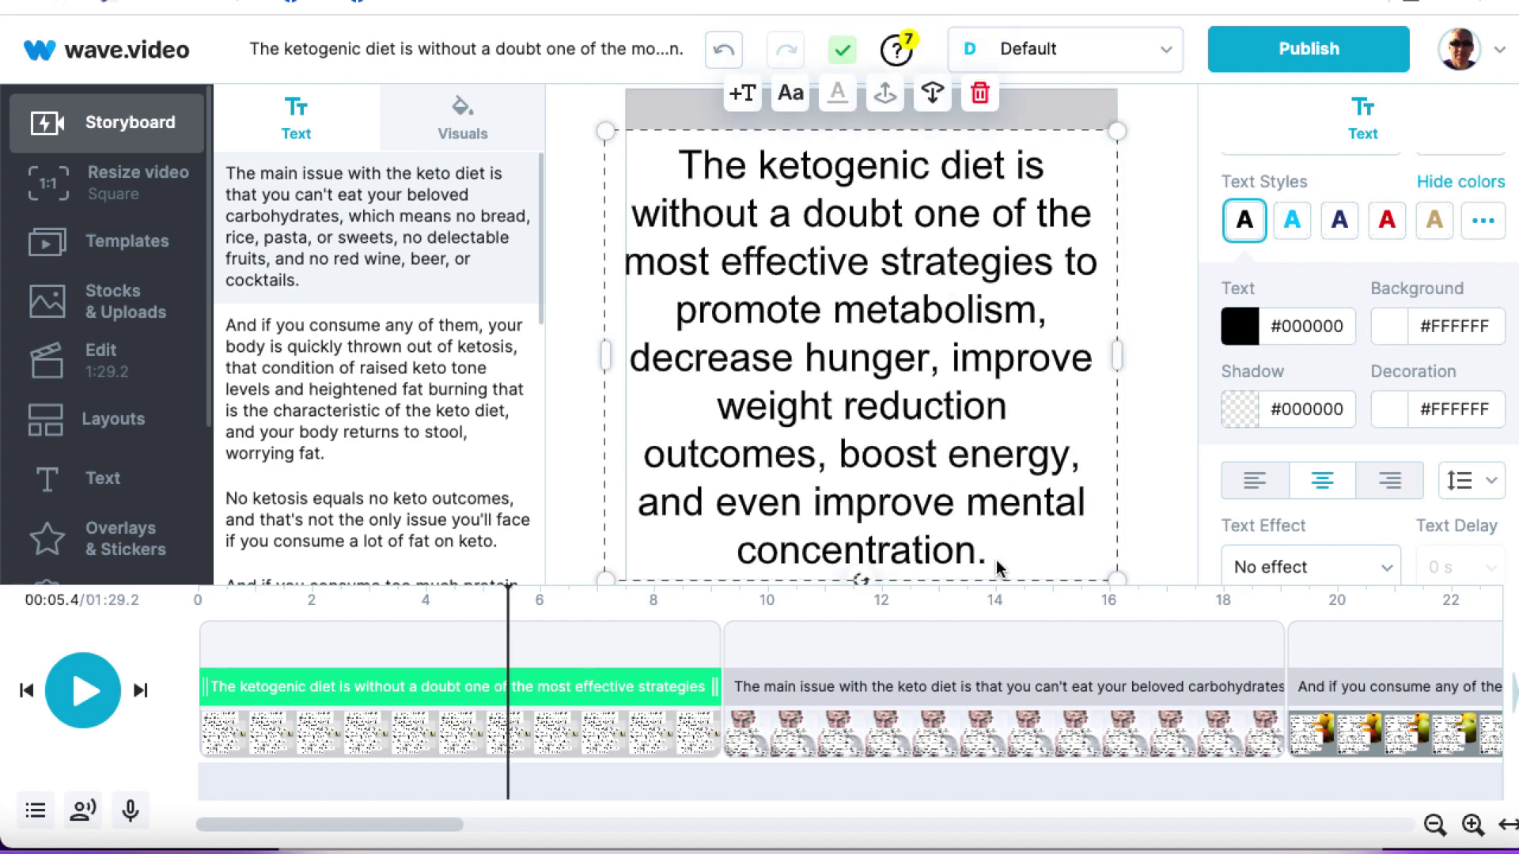
- Cut everything from "to promote metabolism" onward out of the first text block and shorten its timeline clip to about 2.7 seconds
{"action": "left_click_drag", "start_coordinate": [993, 563], "coordinate": [1068, 250]}
{"action": "key", "text": "ctrl+c"}
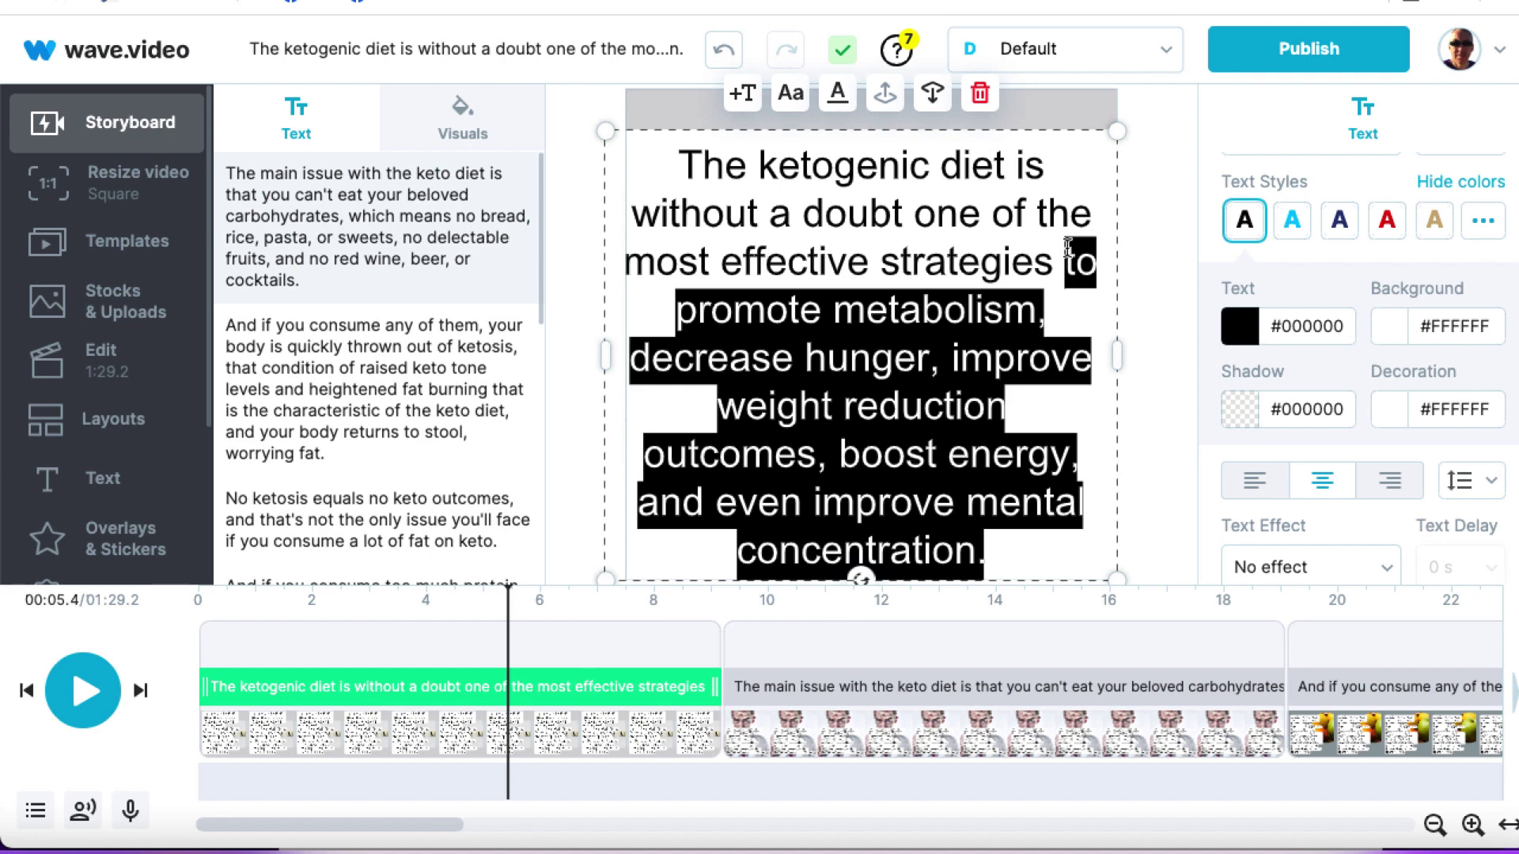
{"action": "key", "text": "BackSpace"}
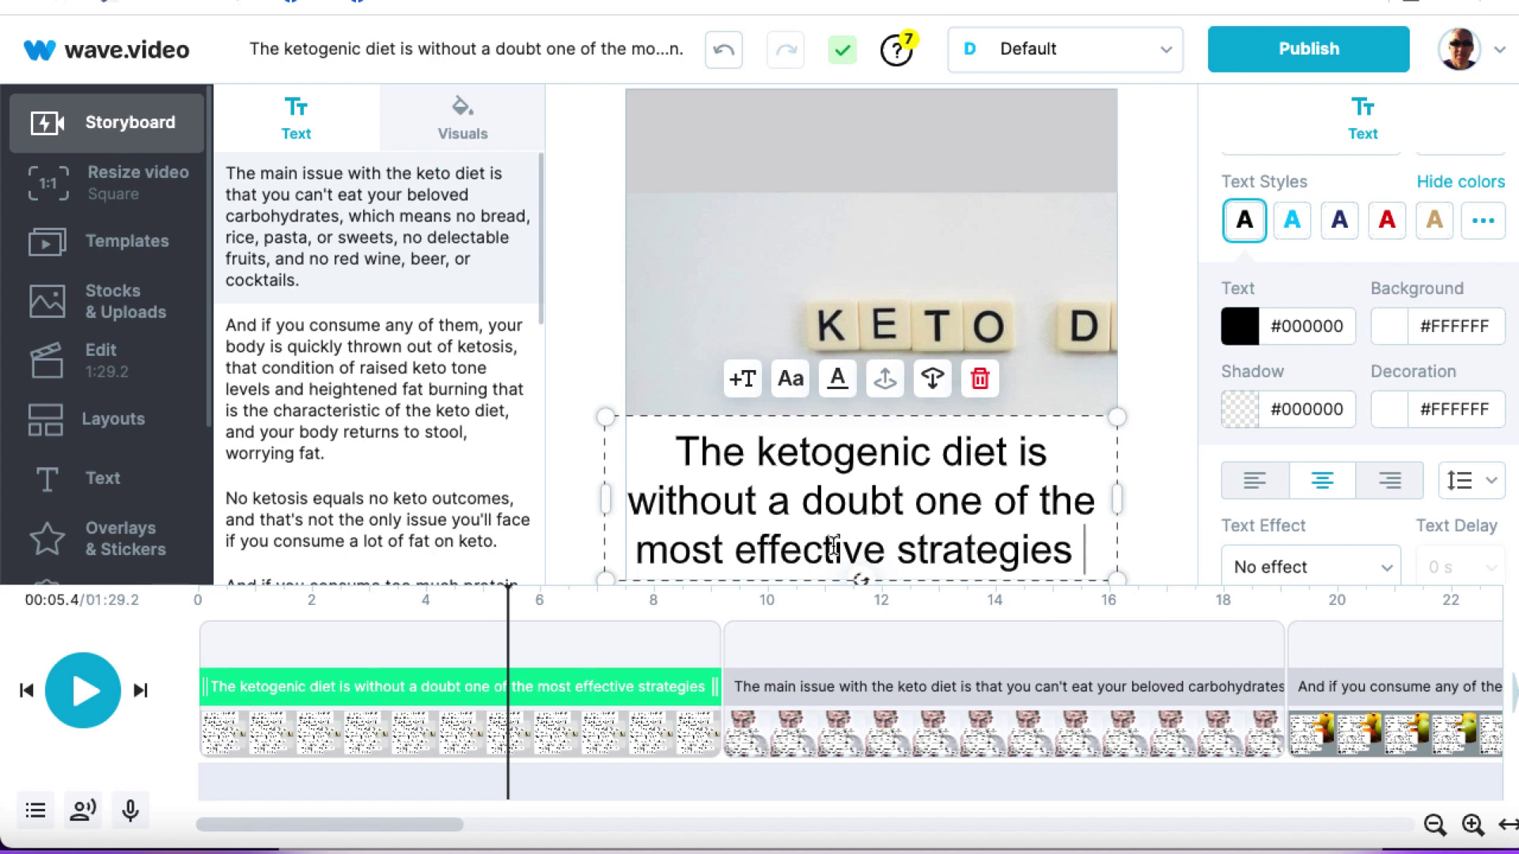
{"action": "mouse_move", "coordinate": [625, 687]}
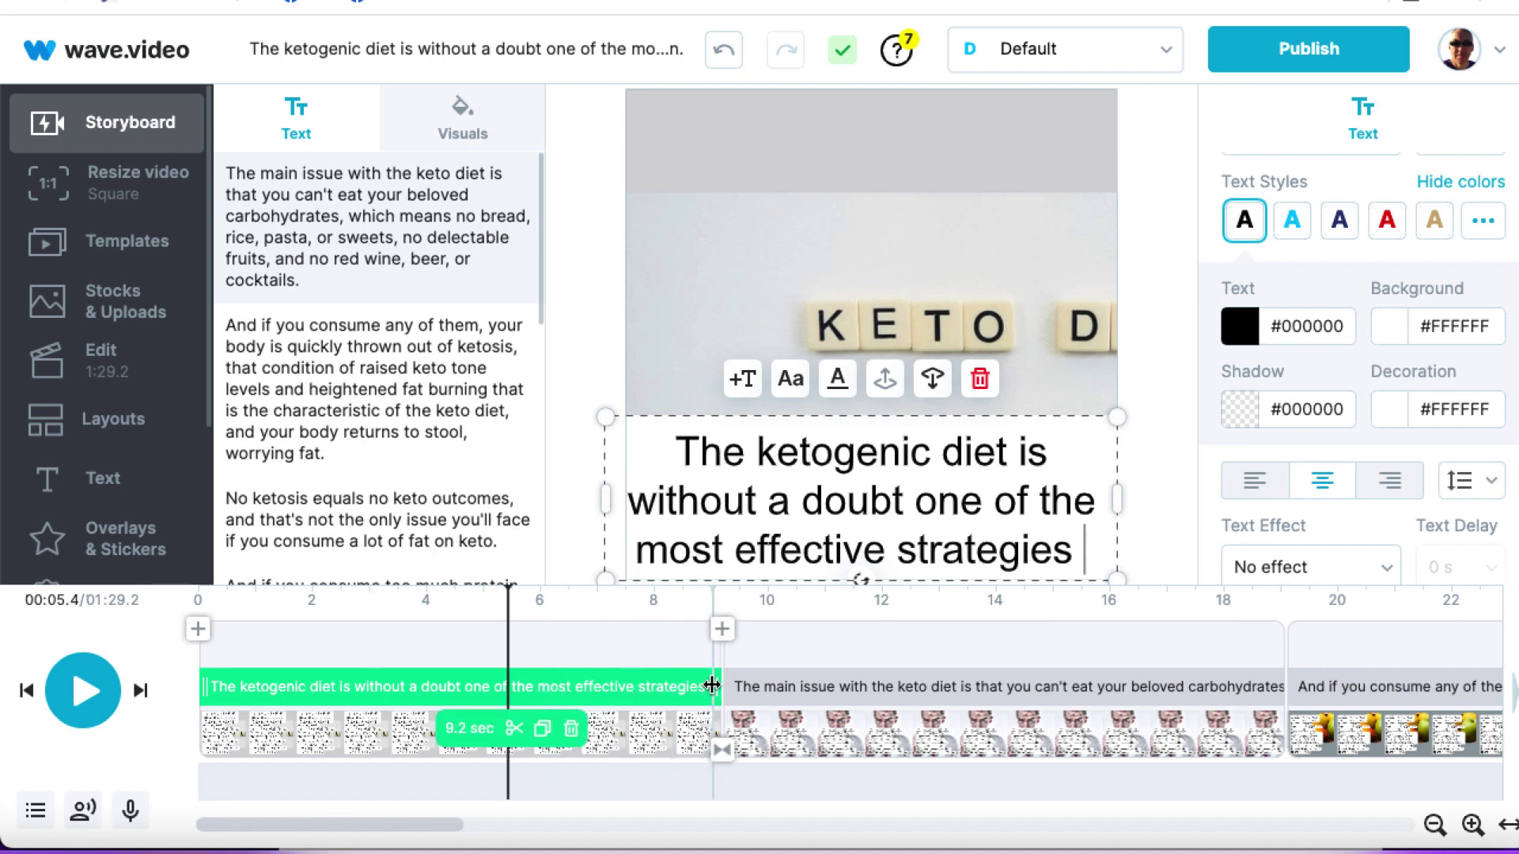
{"action": "left_click", "coordinate": [710, 685]}
{"action": "left_click_drag", "start_coordinate": [710, 685], "coordinate": [334, 685]}
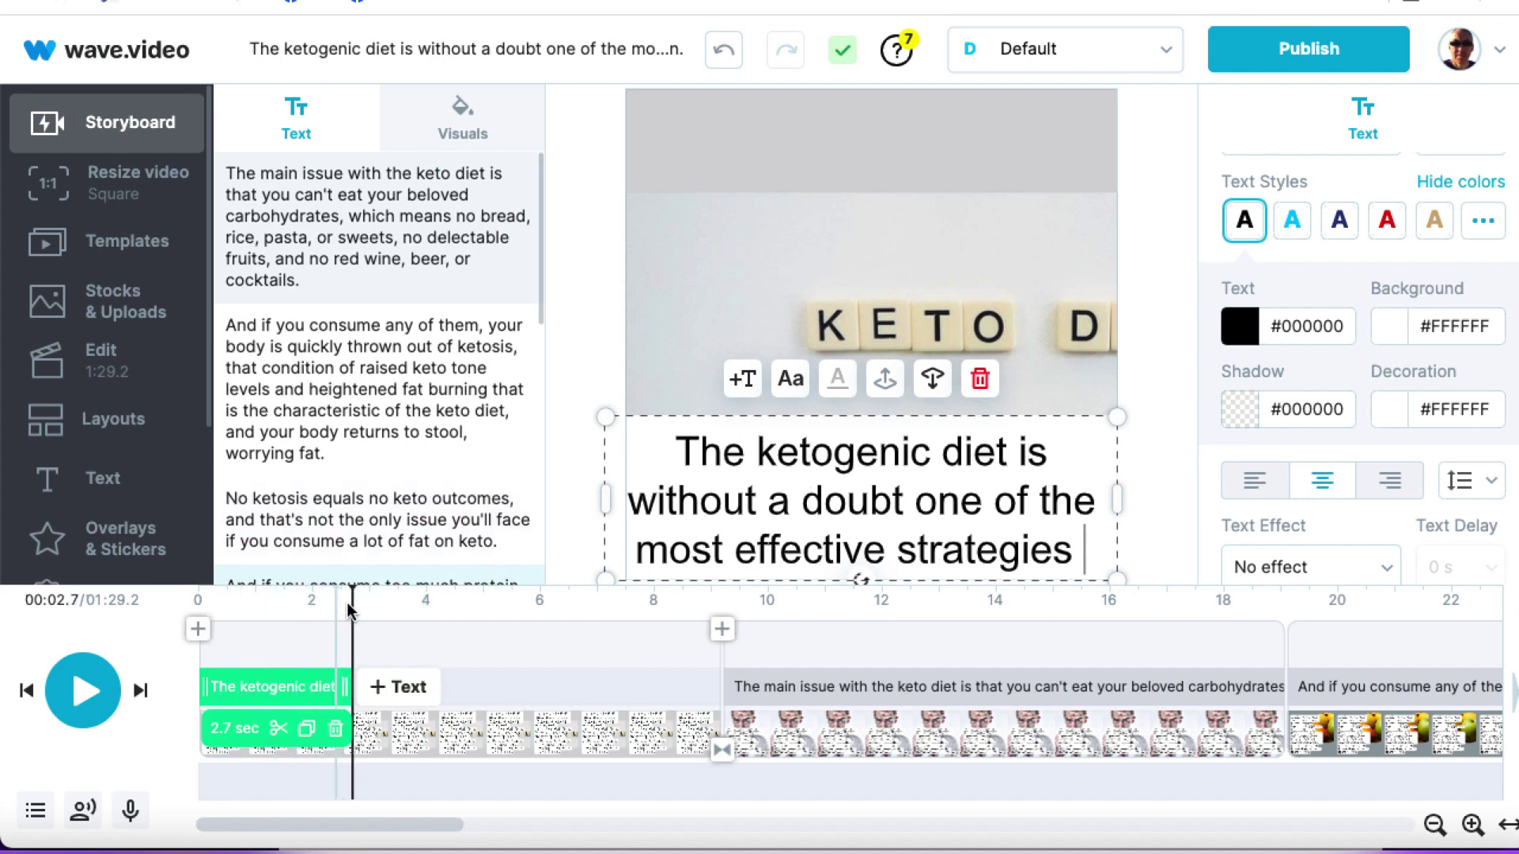
- Add a second text block right after the first, replace its placeholder with the cut text and widen it across the frame
{"action": "mouse_move", "coordinate": [372, 689]}
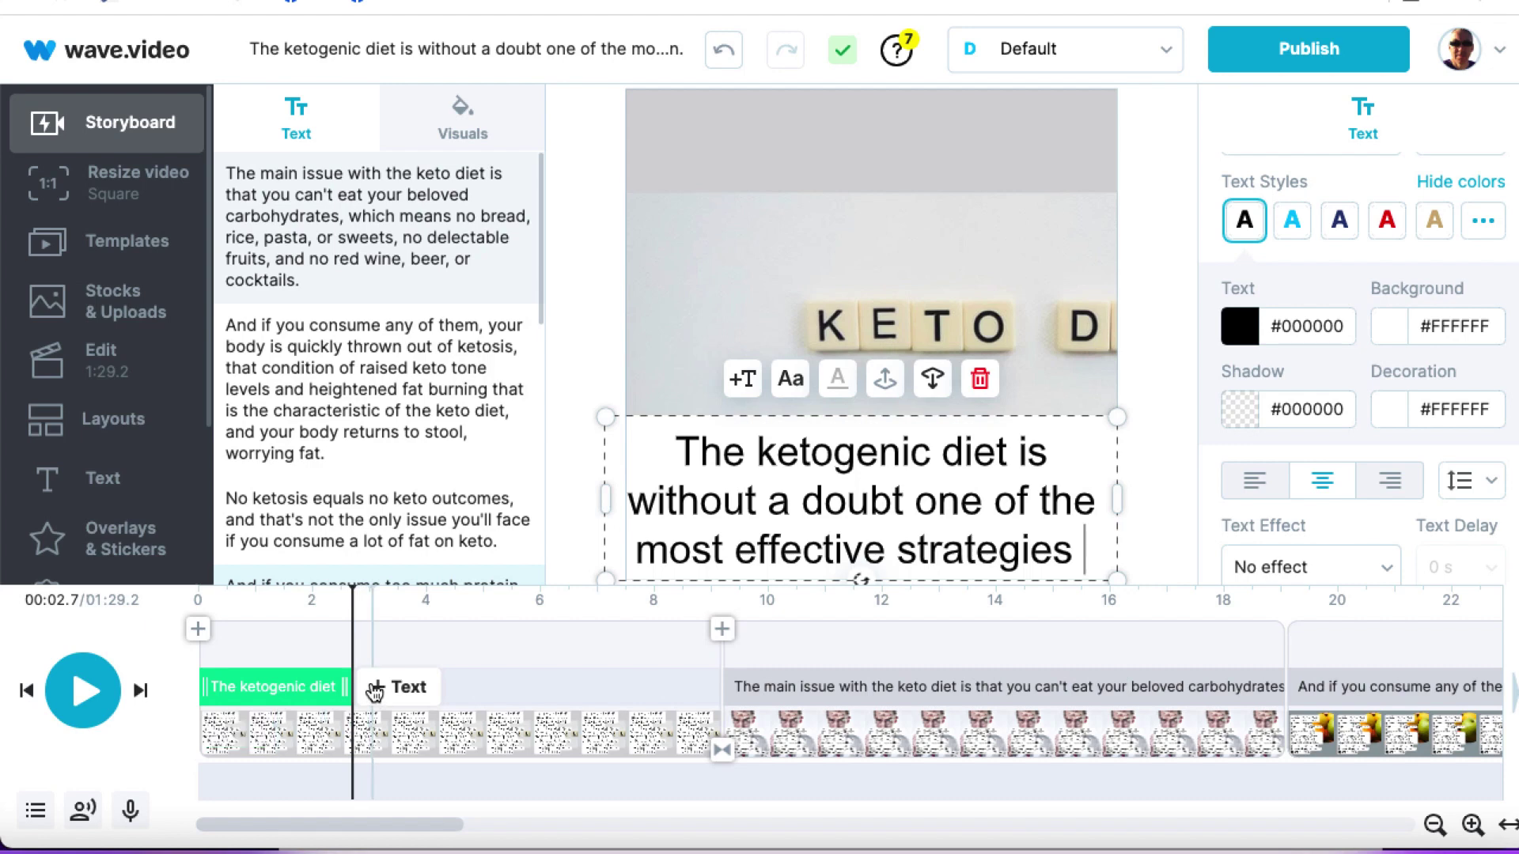
{"action": "left_click", "coordinate": [374, 688]}
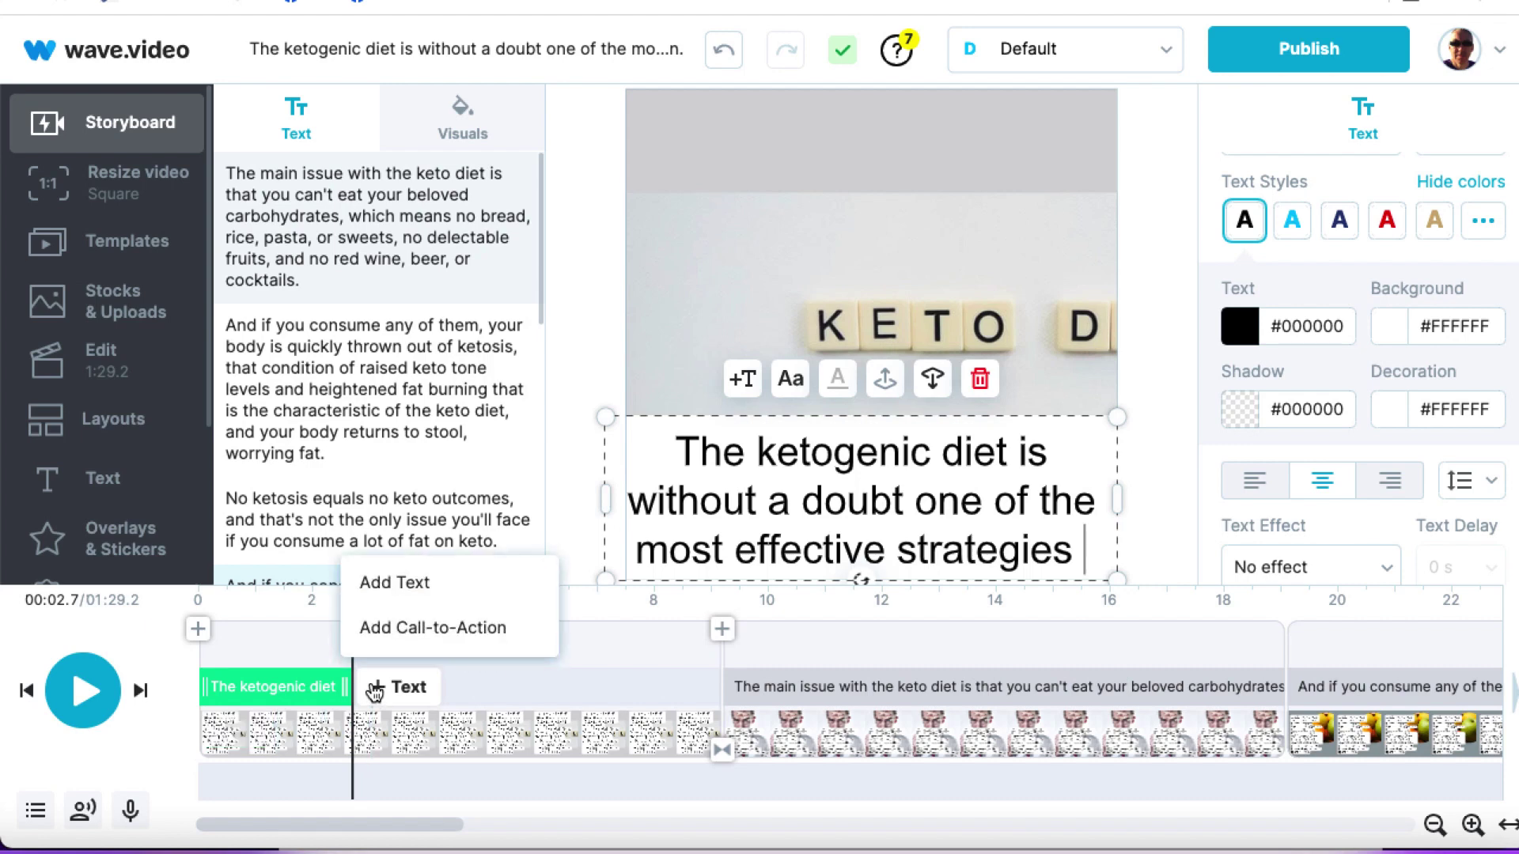
{"action": "left_click", "coordinate": [419, 583]}
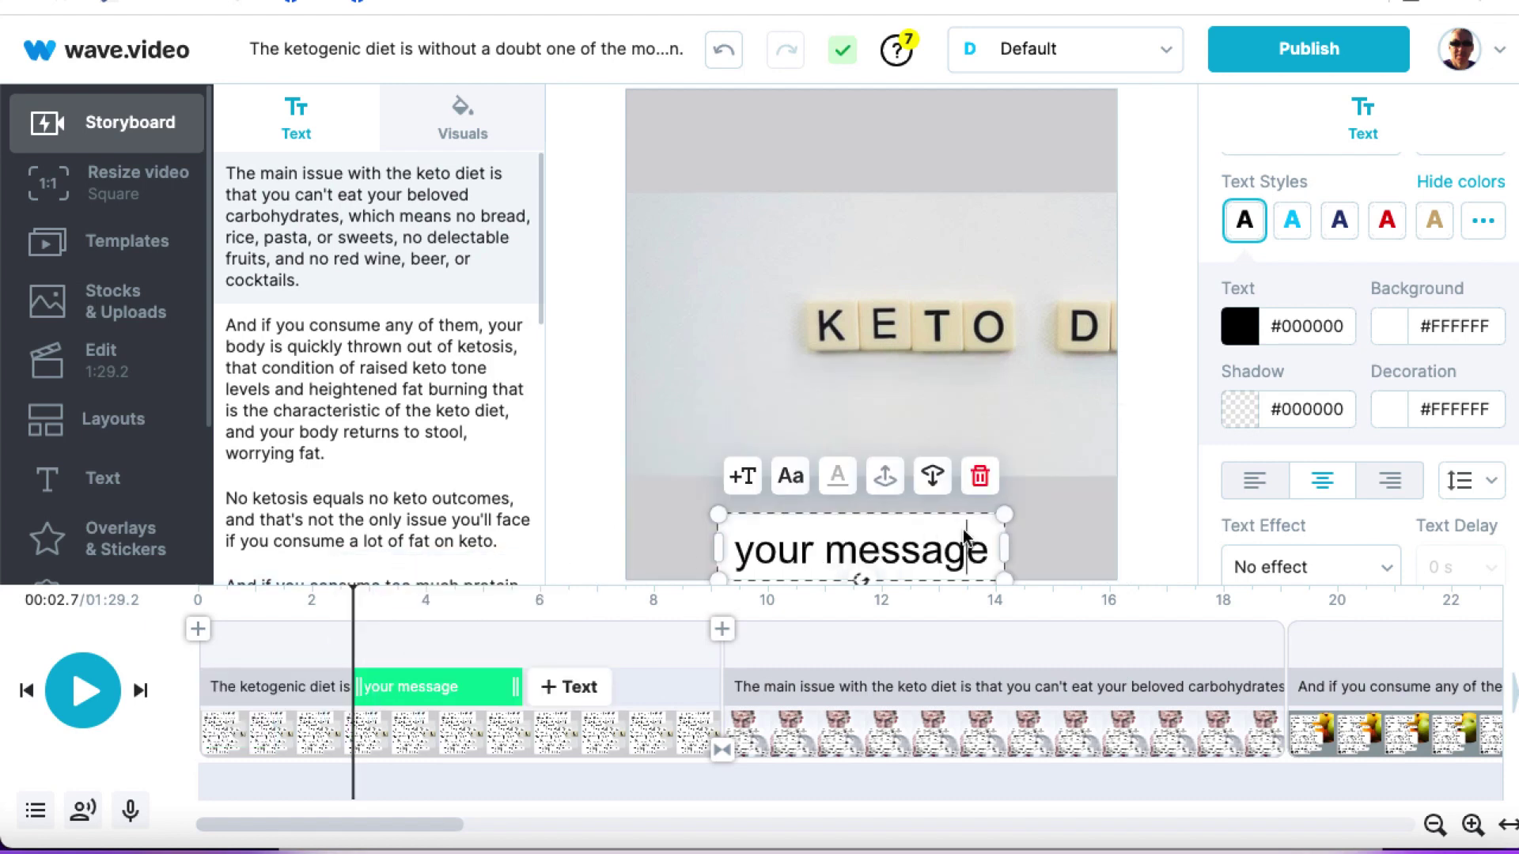
{"action": "key", "text": "BackSpace"}
{"action": "key", "text": "BackSpace"}
{"action": "key", "text": "BackSpace"}
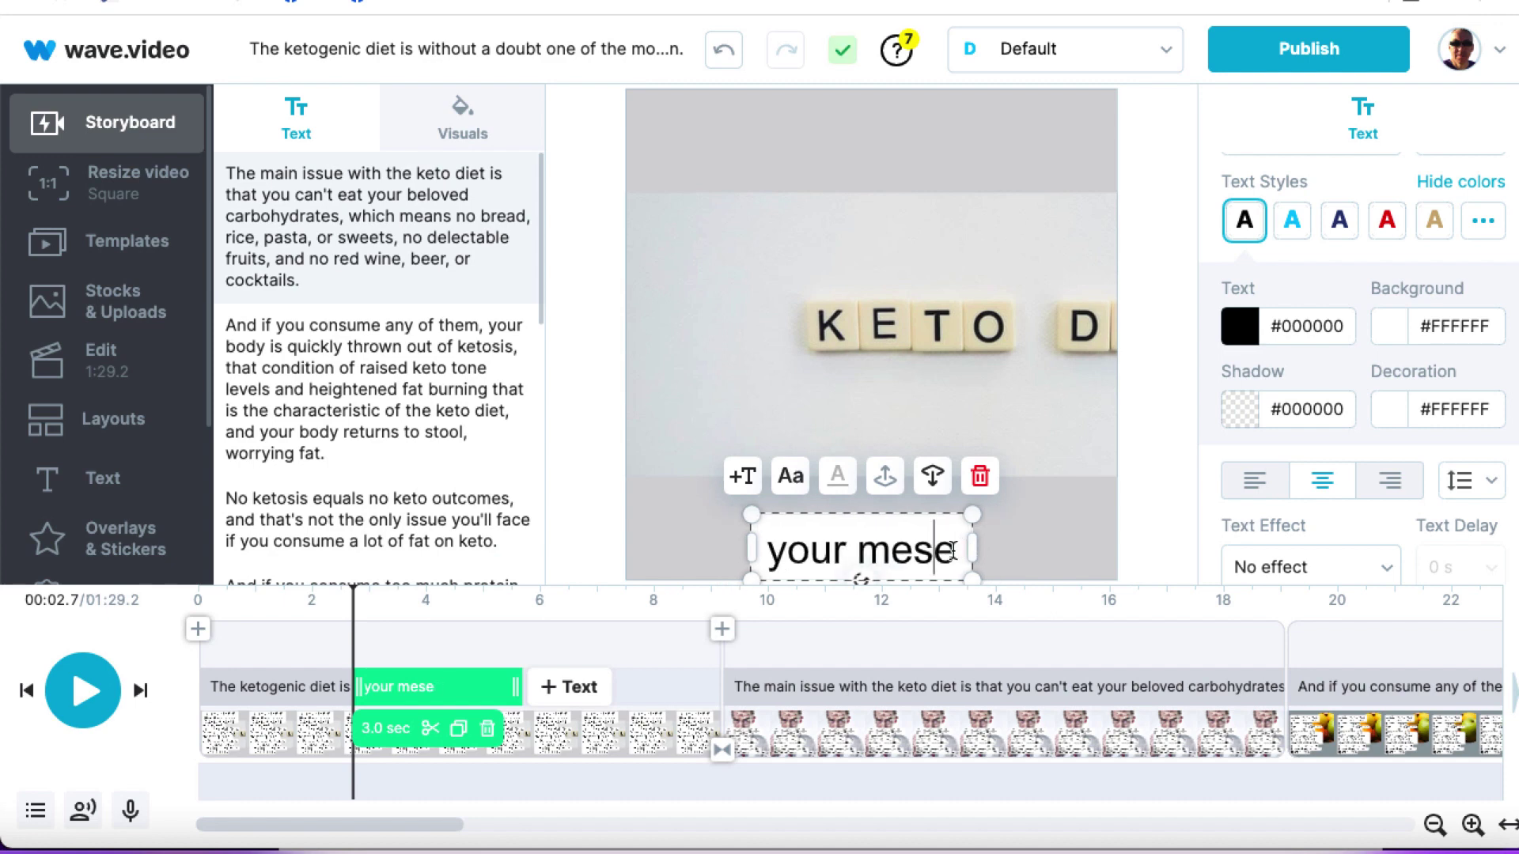
{"action": "left_click_drag", "start_coordinate": [958, 548], "coordinate": [778, 547]}
{"action": "key", "text": "ctrl+a"}
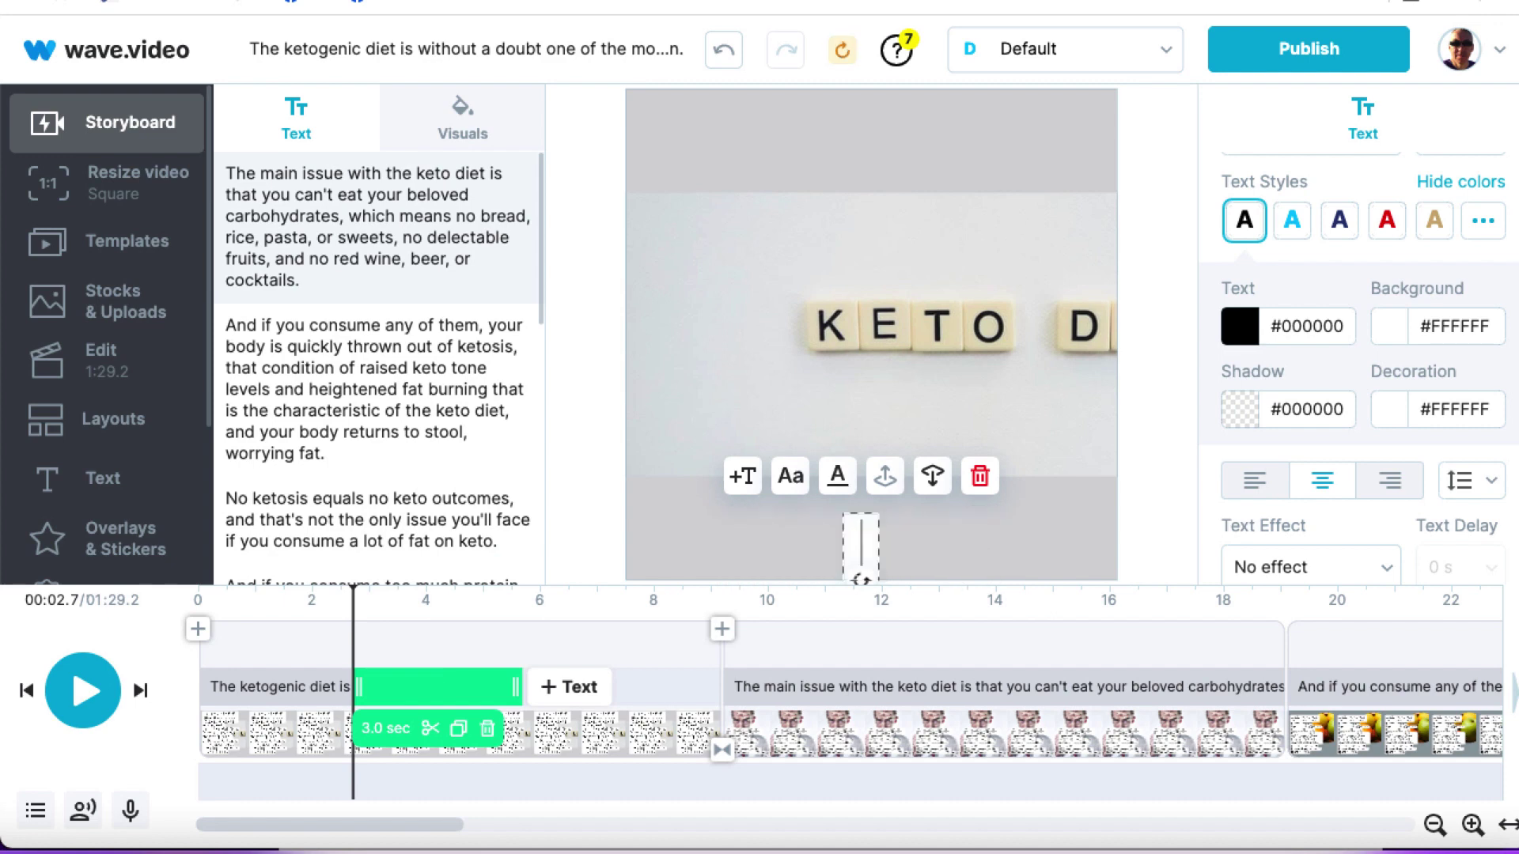
{"action": "key", "text": "ctrl+v"}
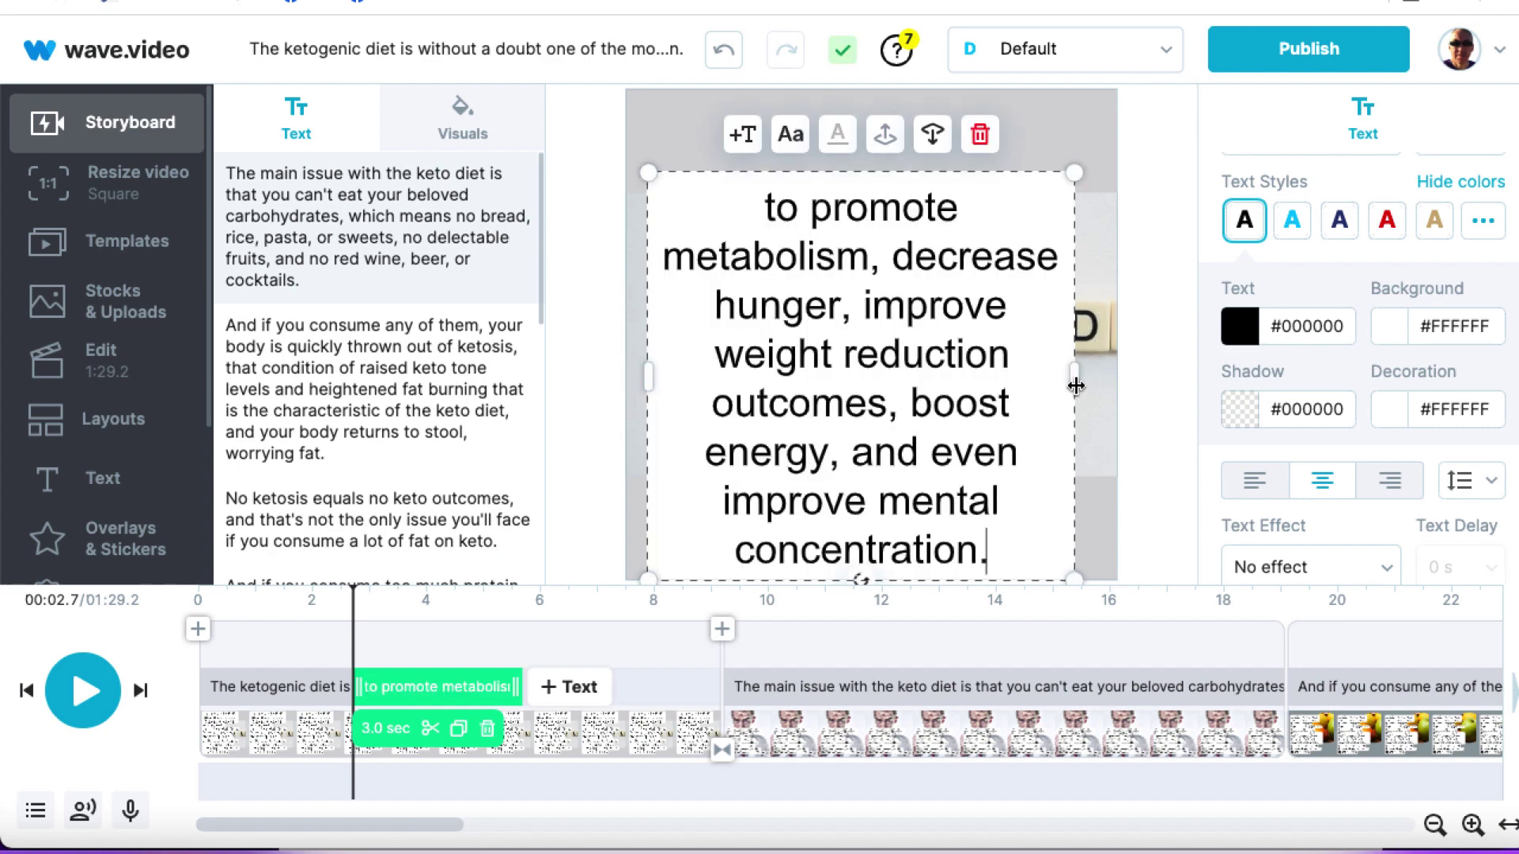
{"action": "left_click_drag", "start_coordinate": [1077, 393], "coordinate": [1116, 383]}
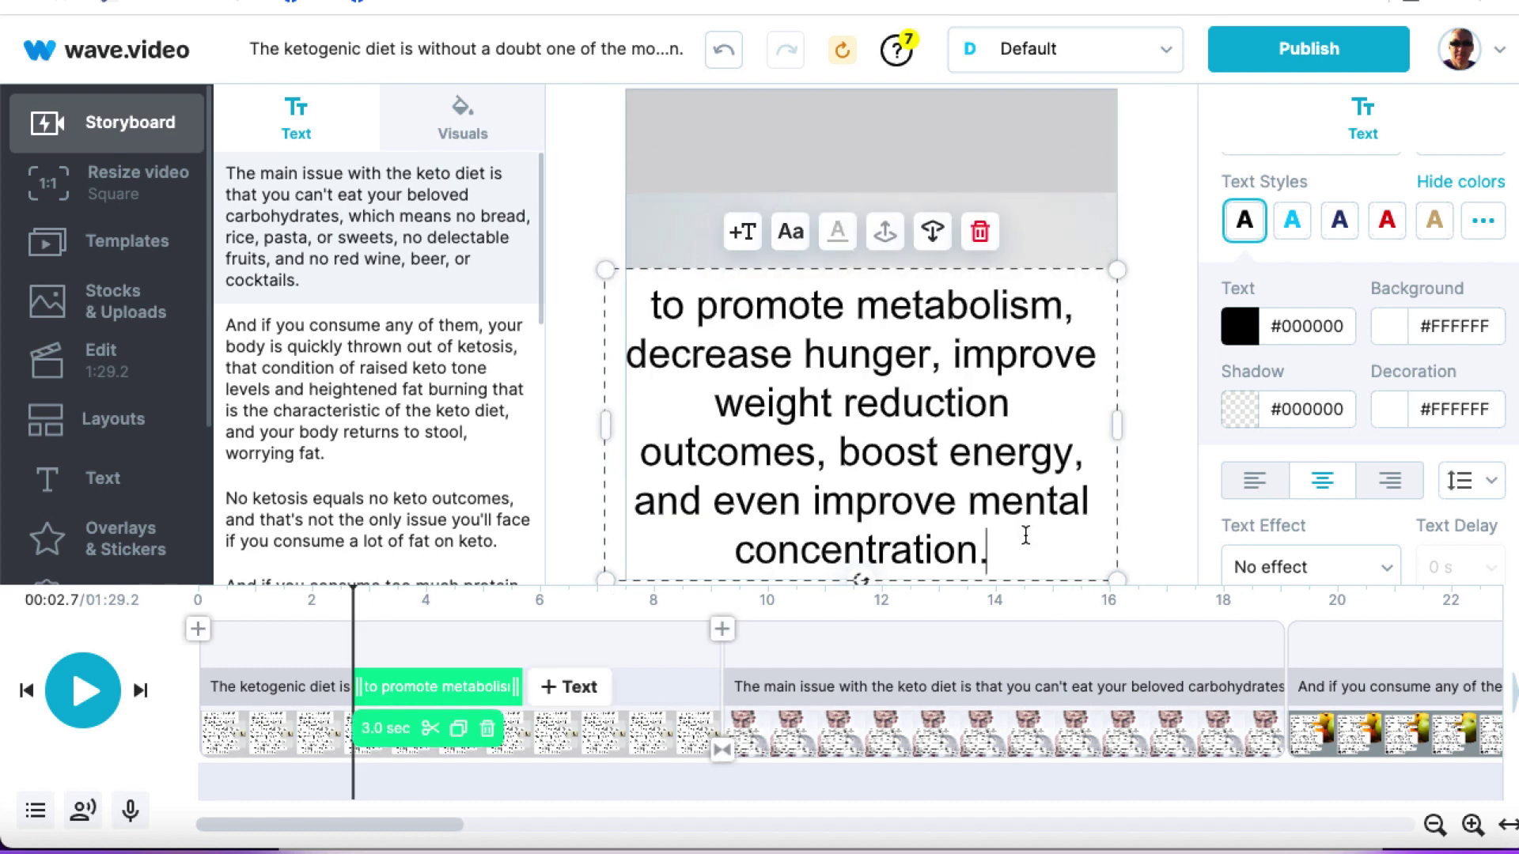
- Cut everything from "improve weight reduction" onward out of the second text block
{"action": "left_click_drag", "start_coordinate": [1005, 550], "coordinate": [951, 373]}
{"action": "key", "text": "ctrl+c"}
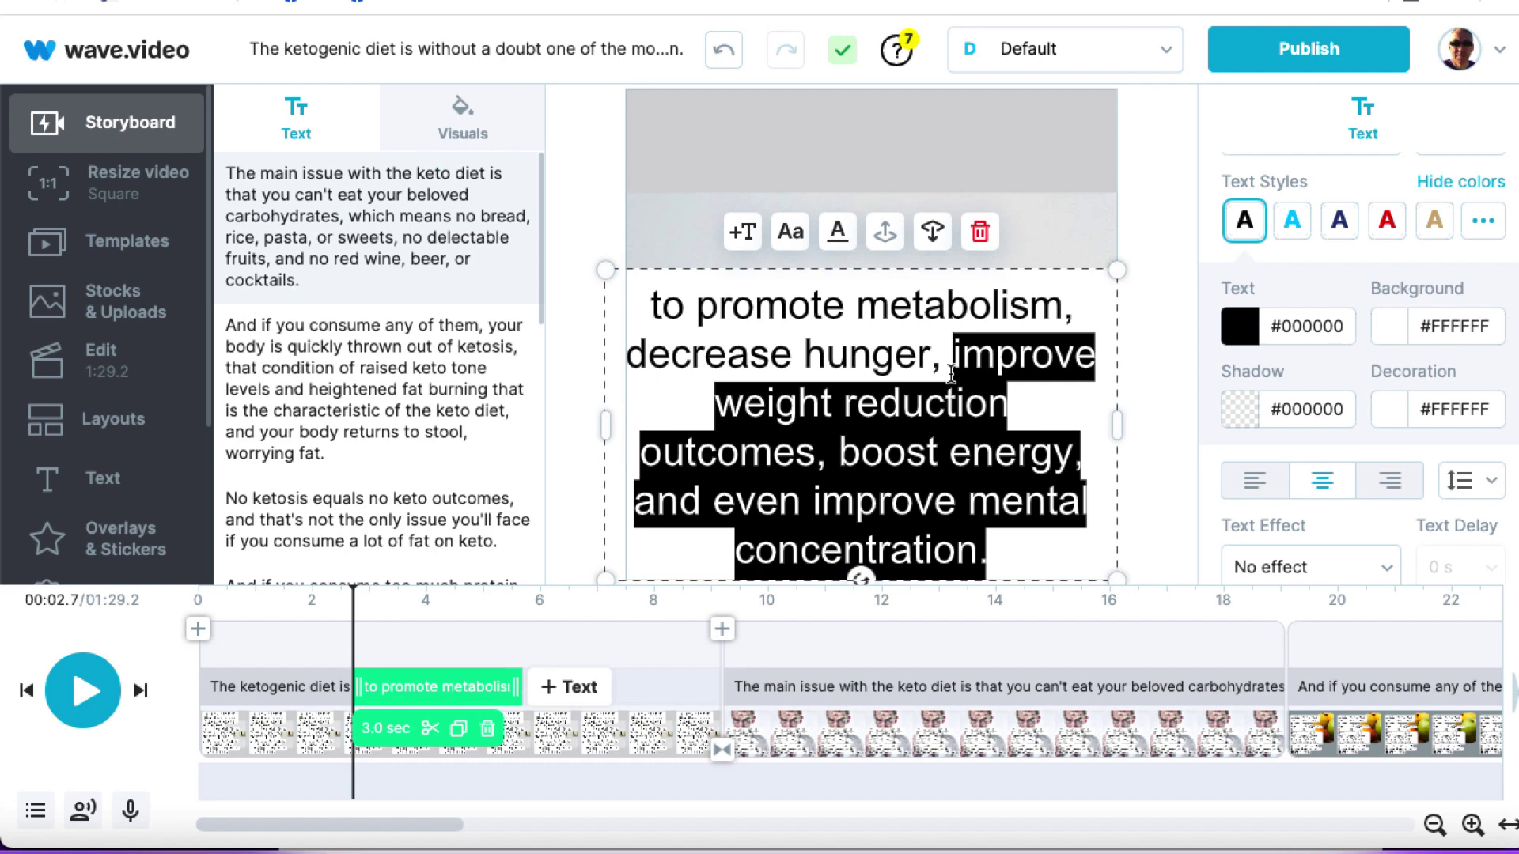
{"action": "key", "text": "BackSpace"}
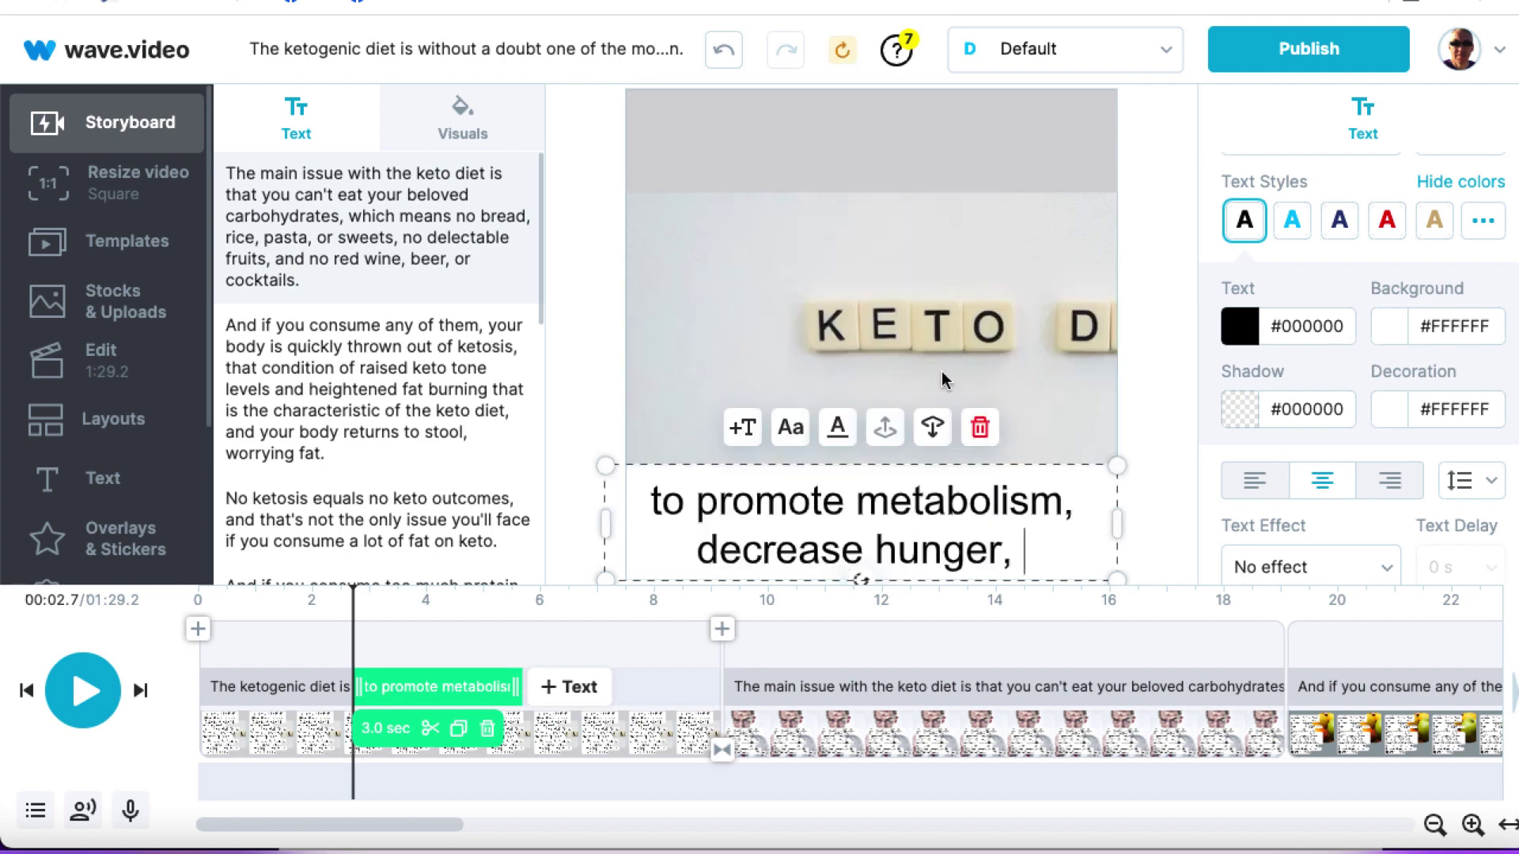
- Add a third text block containing the cut text starting "improve weight reduction outcomes" and widen it across the frame
{"action": "left_click", "coordinate": [558, 691]}
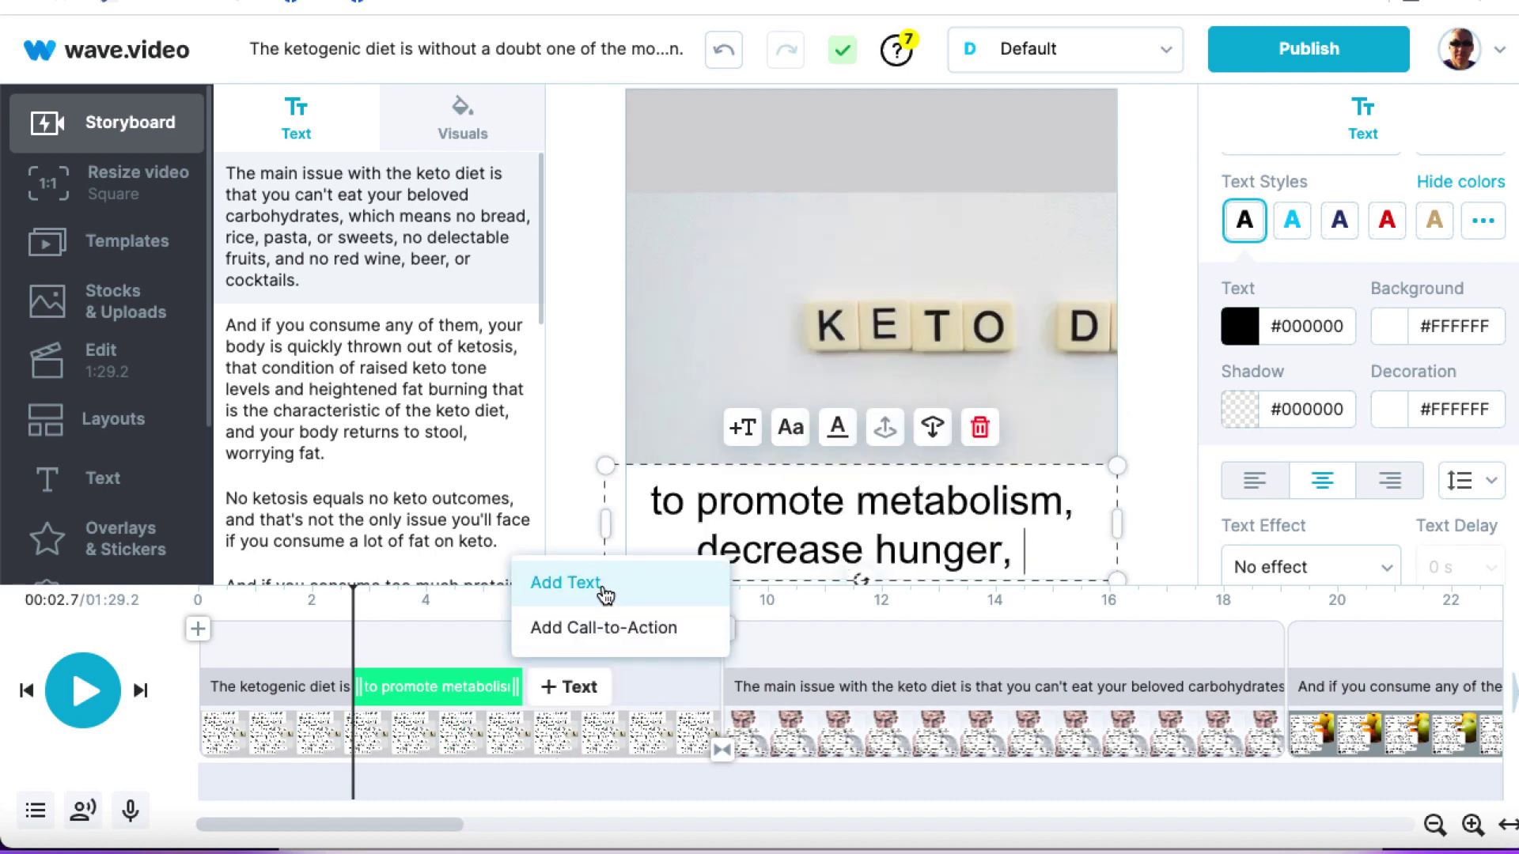
{"action": "left_click", "coordinate": [554, 585]}
{"action": "double_click", "coordinate": [881, 554]}
{"action": "key", "text": "BackSpace"}
{"action": "key", "text": "BackSpace"}
{"action": "key", "text": "BackSpace"}
{"action": "key", "text": "BackSpace"}
{"action": "key", "text": "BackSpace"}
{"action": "key", "text": "BackSpace"}
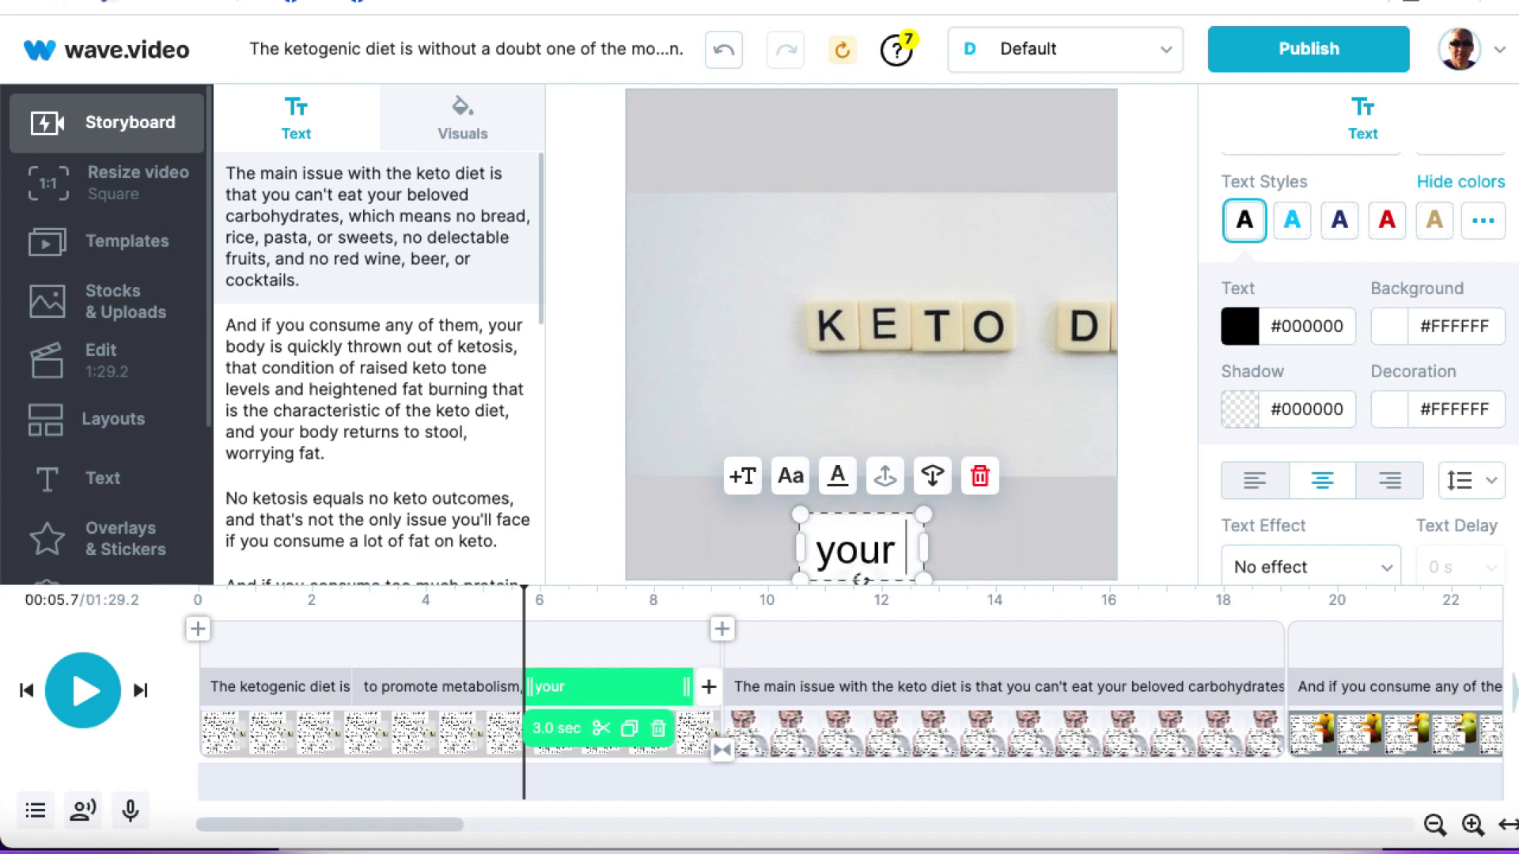
{"action": "key", "text": "ctrl+v"}
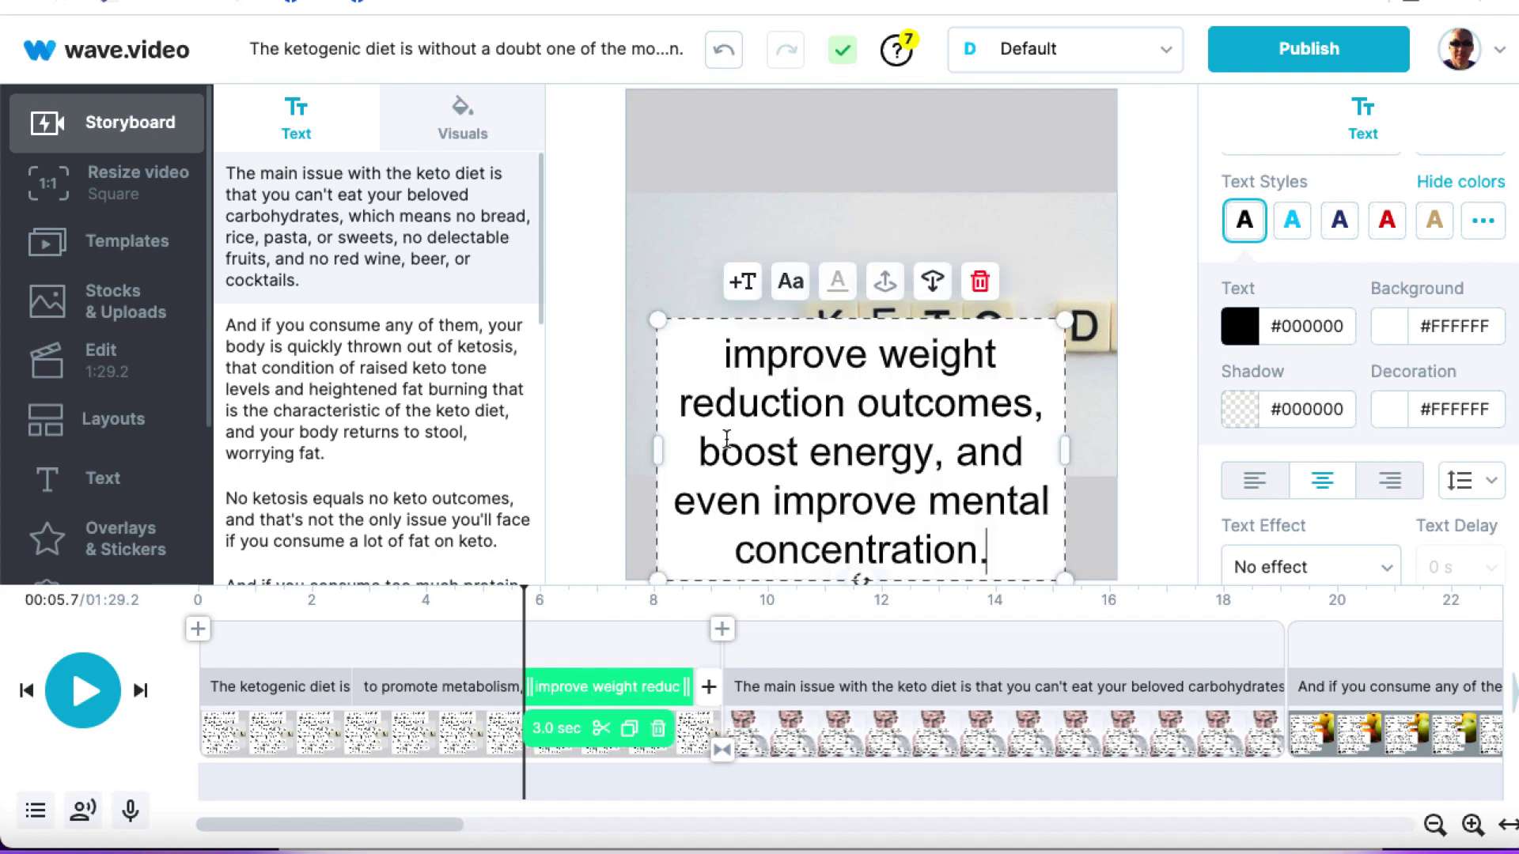
{"action": "left_click_drag", "start_coordinate": [634, 448], "coordinate": [624, 448]}
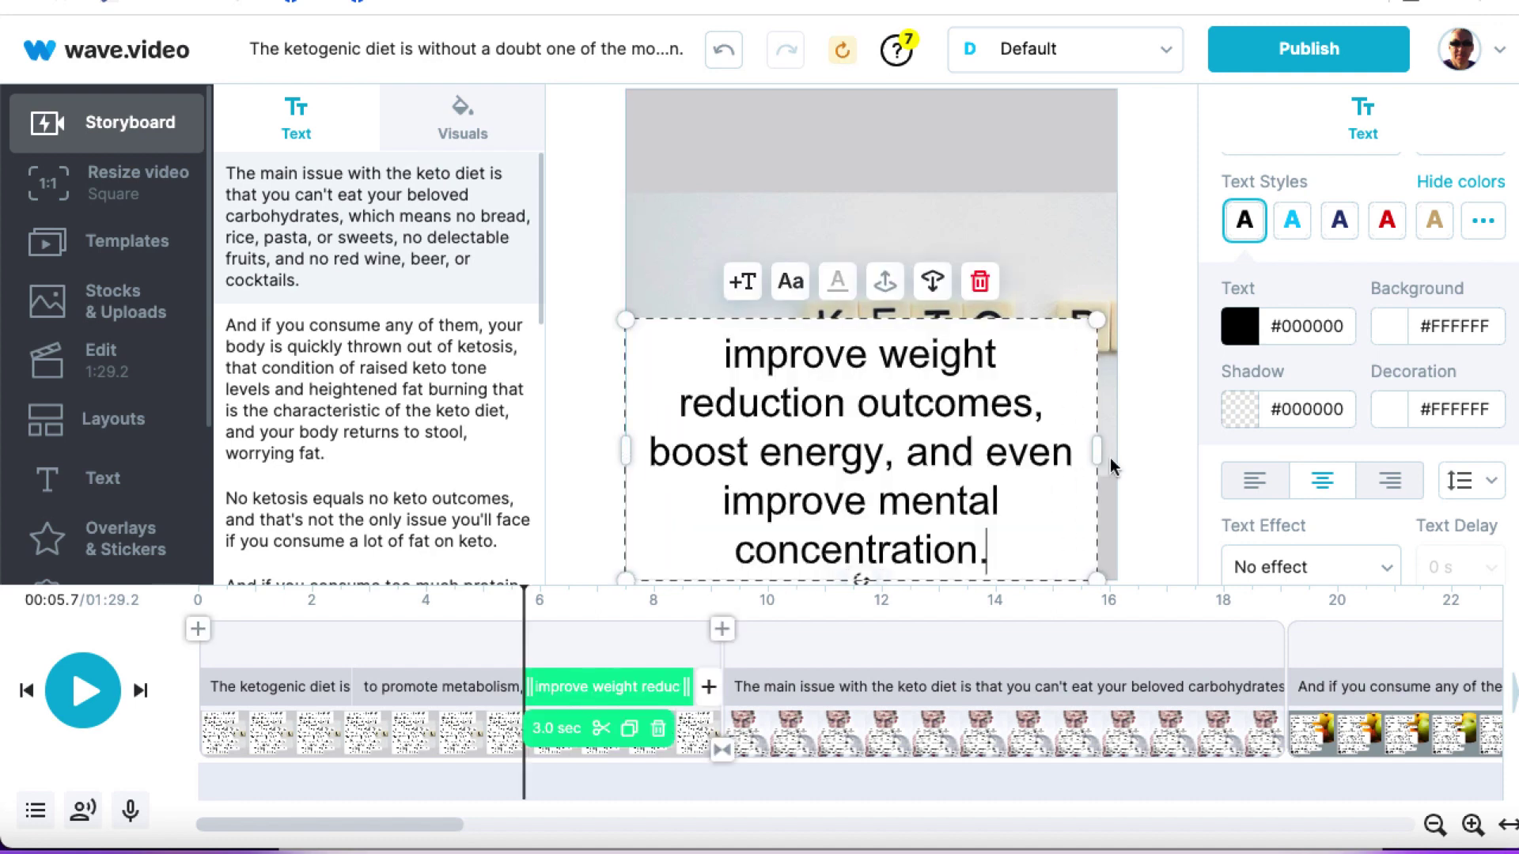
{"action": "left_click_drag", "start_coordinate": [1109, 458], "coordinate": [1121, 457]}
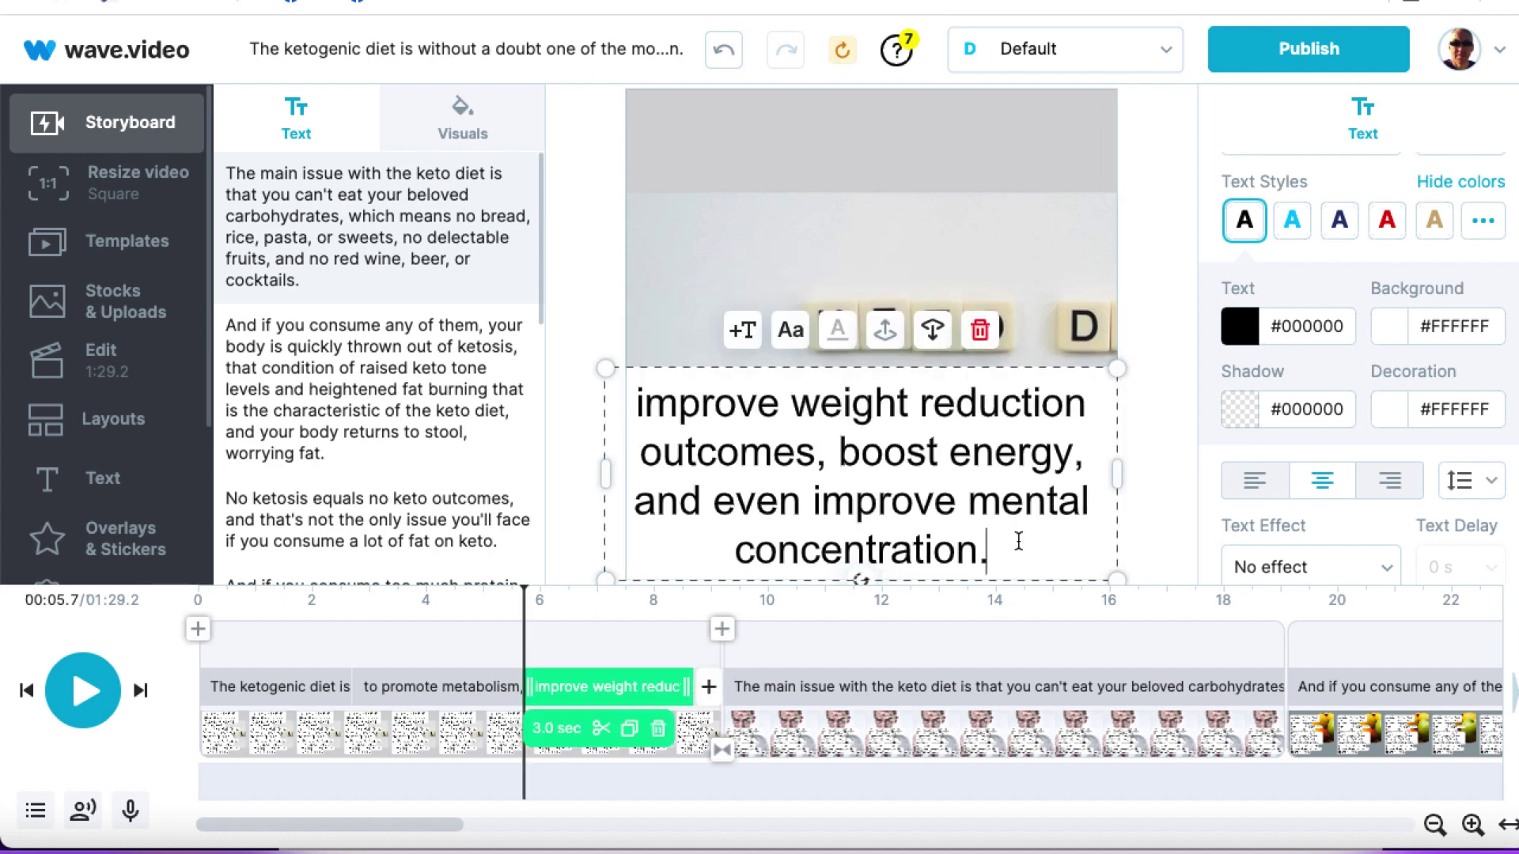
- Cut "and even improve mental concentration." out of the third text block and shorten its timeline clip to about 2.4 seconds
{"action": "left_click_drag", "start_coordinate": [1017, 554], "coordinate": [637, 516]}
{"action": "key", "text": "ctrl+c"}
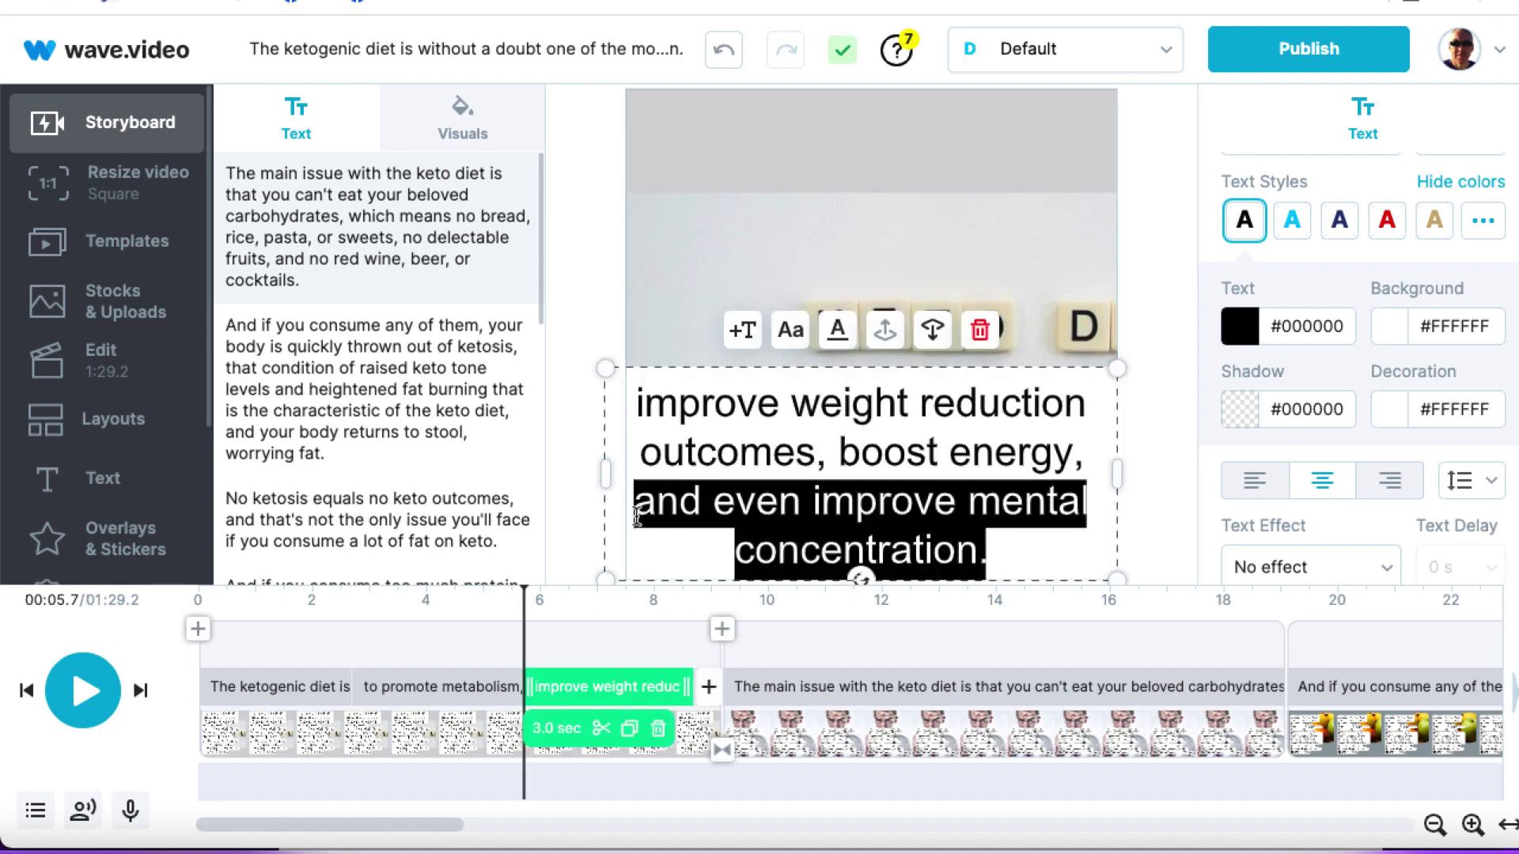
{"action": "key", "text": "BackSpace"}
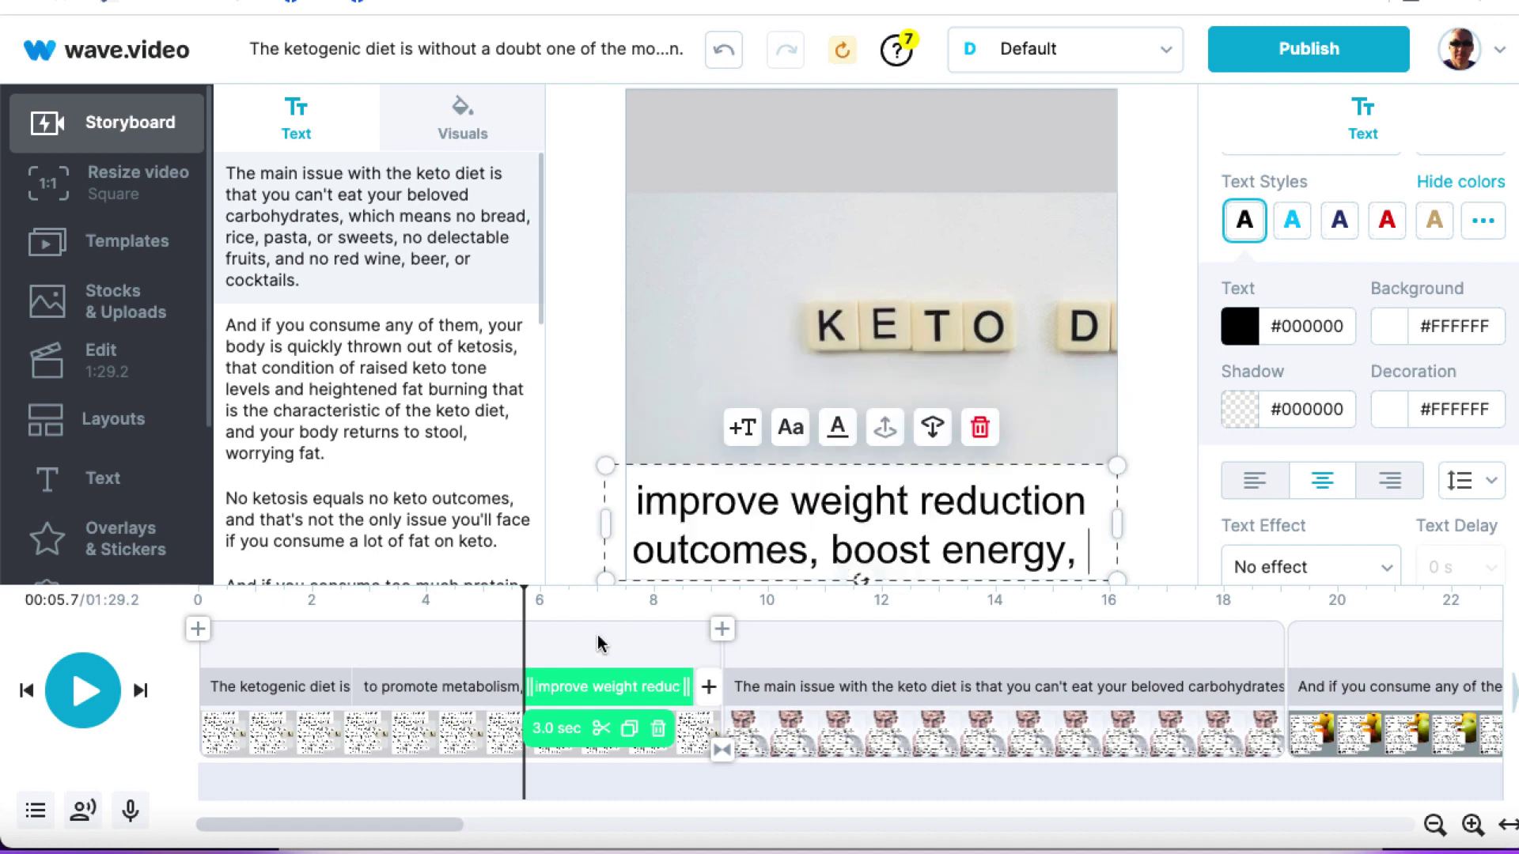
{"action": "left_click_drag", "start_coordinate": [680, 690], "coordinate": [658, 690]}
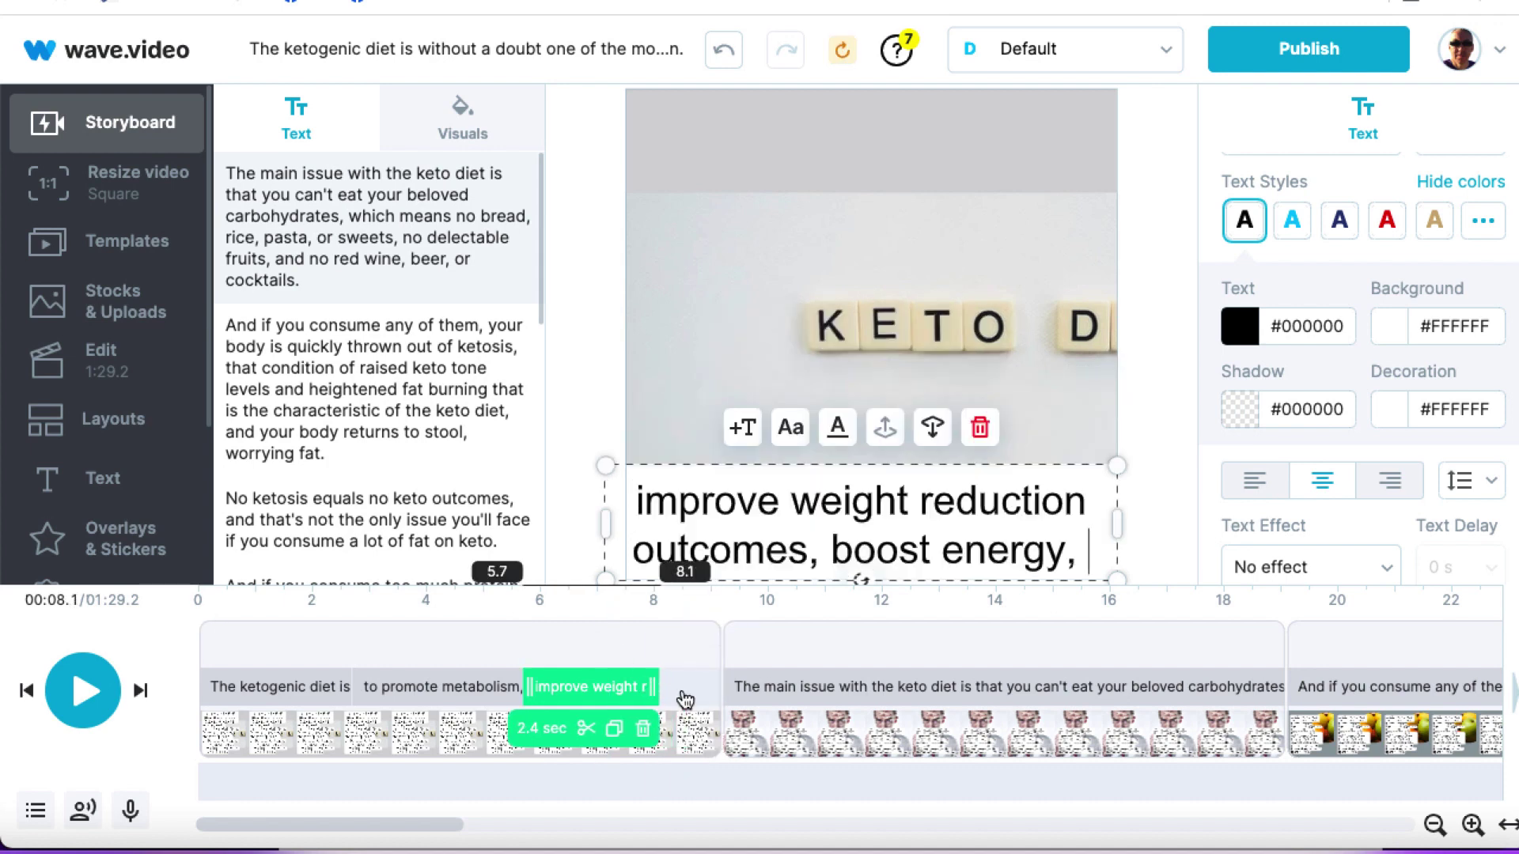
- Add a fourth text block reading "and even improve mental concentration." at the end of the first scene and widen it across the frame
{"action": "left_click", "coordinate": [685, 687]}
{"action": "left_click", "coordinate": [696, 678]}
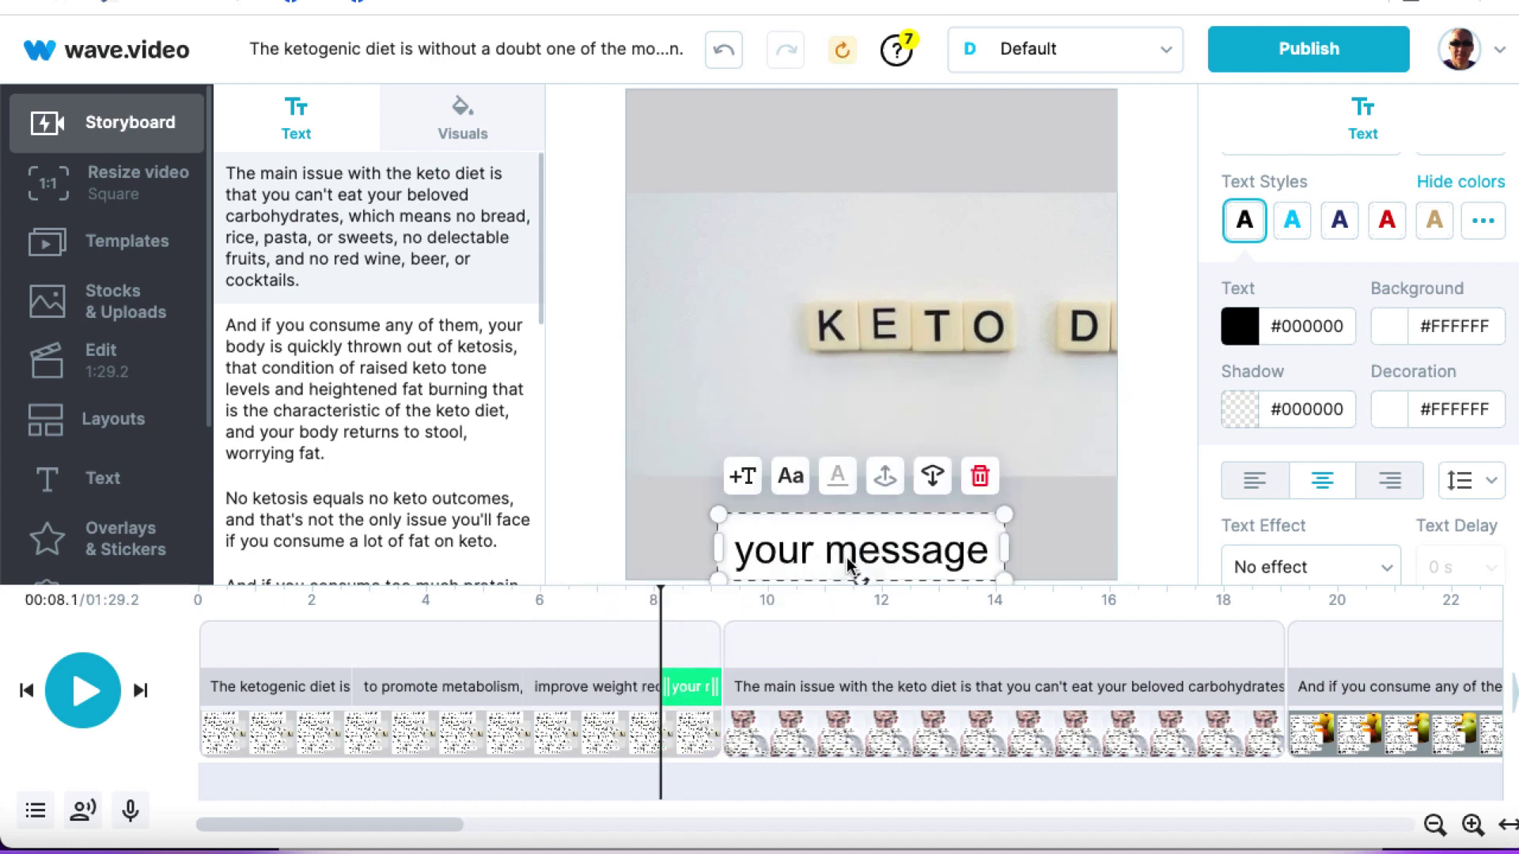
{"action": "double_click", "coordinate": [848, 558]}
{"action": "key", "text": "BackSpace"}
{"action": "key", "text": "BackSpace"}
{"action": "key", "text": "BackSpace"}
{"action": "key", "text": "BackSpace"}
{"action": "key", "text": "BackSpace"}
{"action": "key", "text": "BackSpace"}
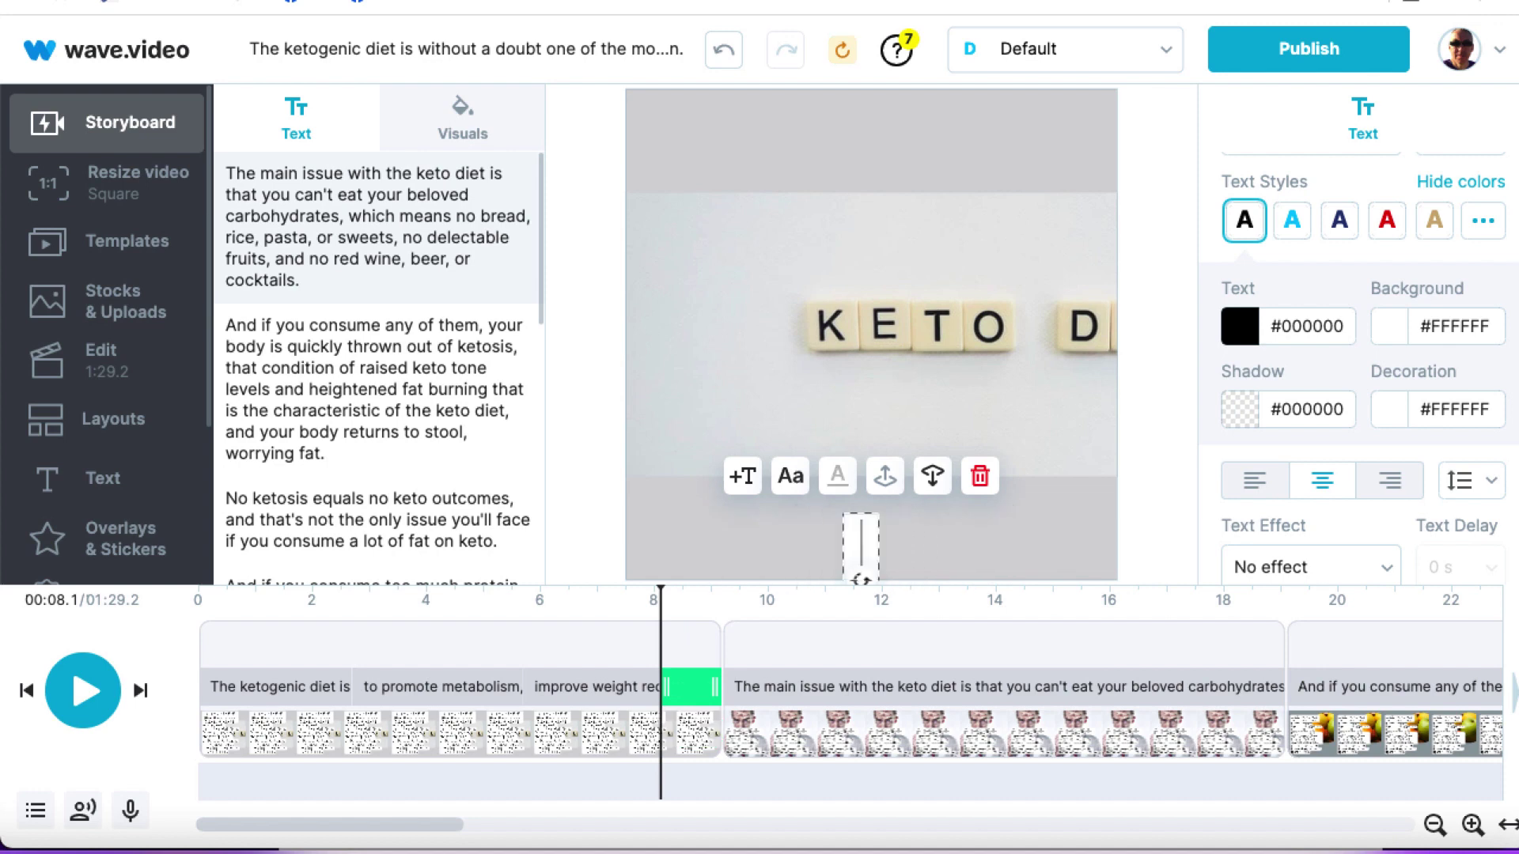
{"action": "key", "text": "ctrl+v"}
{"action": "left_click_drag", "start_coordinate": [654, 523], "coordinate": [610, 524]}
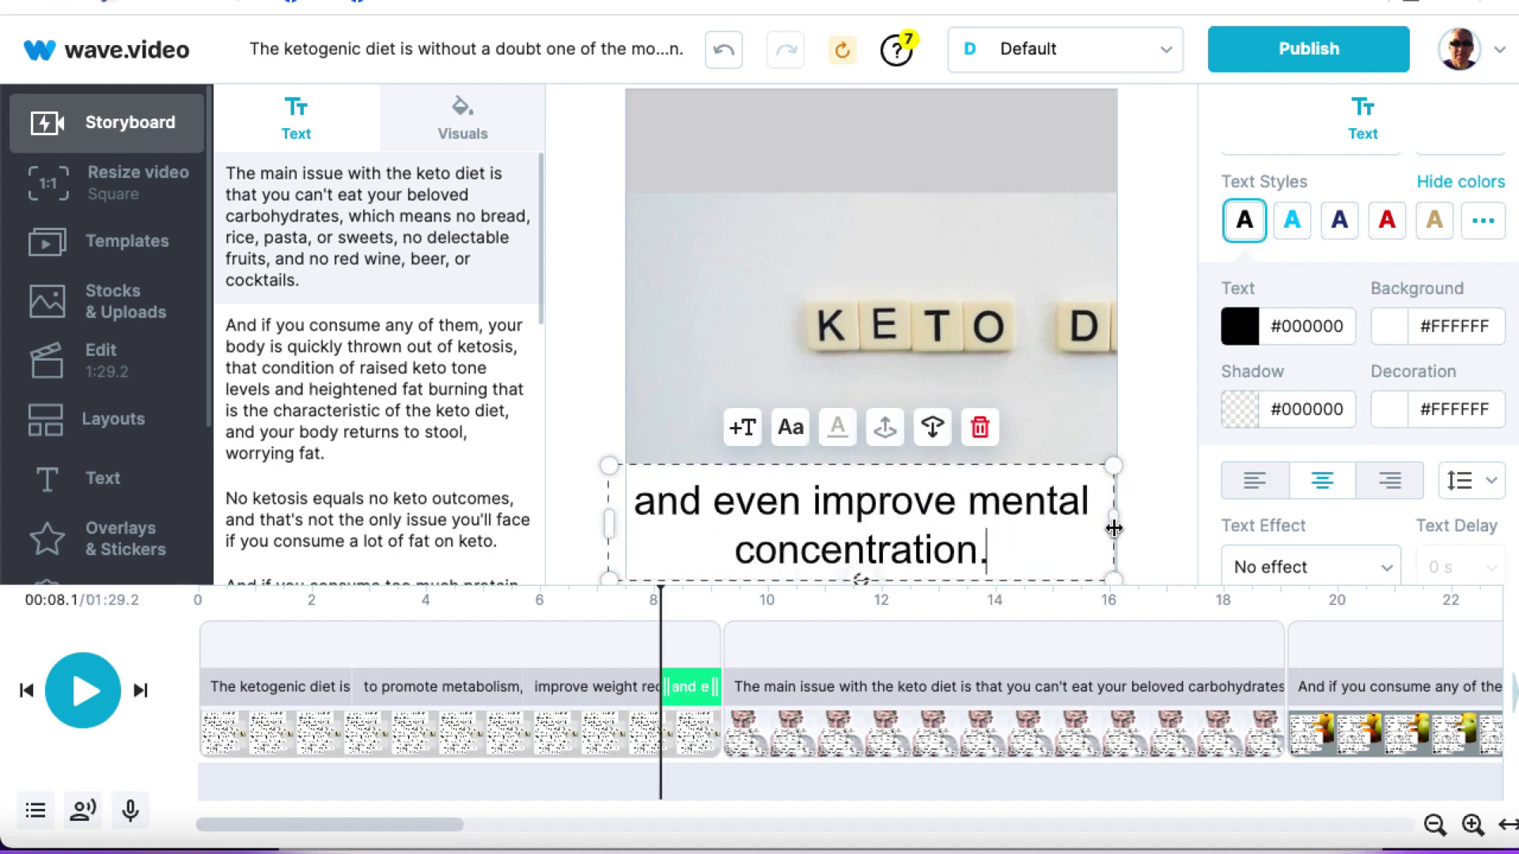
{"action": "left_click_drag", "start_coordinate": [1117, 525], "coordinate": [1126, 525]}
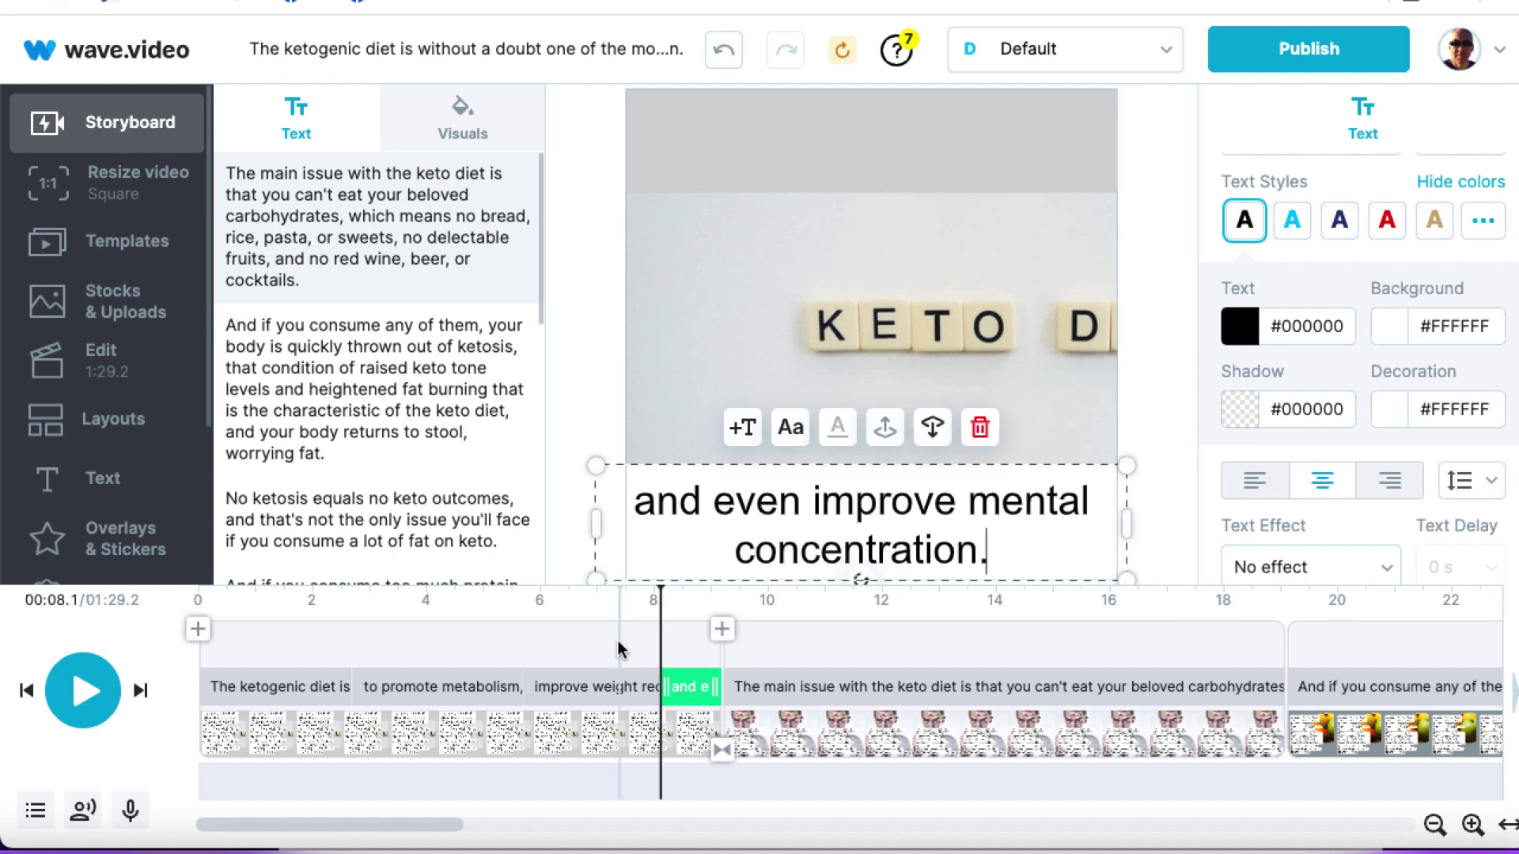
{"action": "left_click", "coordinate": [271, 732]}
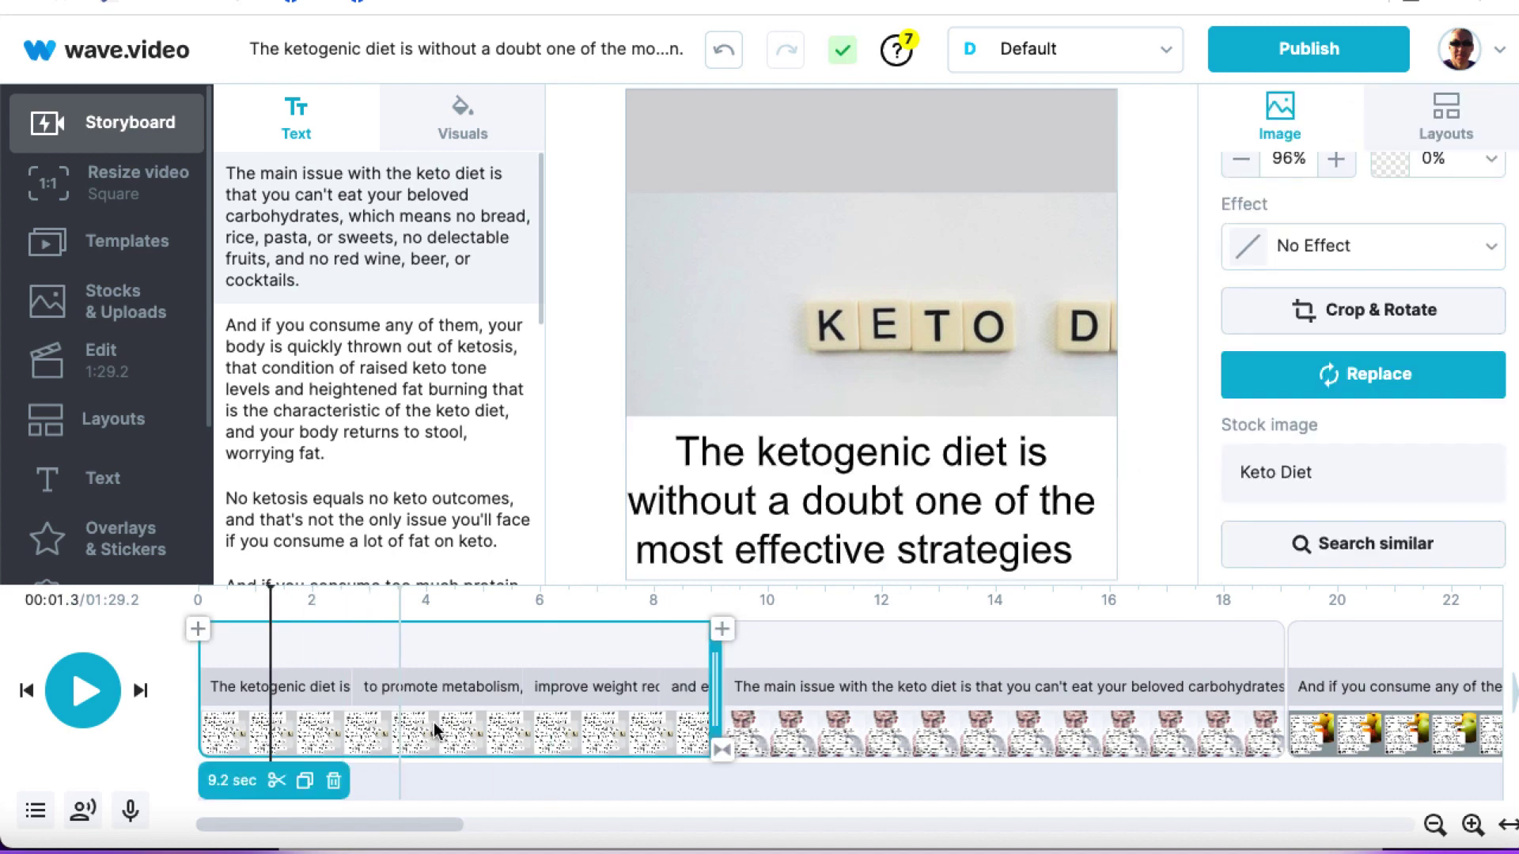
- Centre the first text block, starting "The ketogenic diet is", horizontally within the frame
{"action": "left_click", "coordinate": [292, 660]}
{"action": "left_click", "coordinate": [397, 657]}
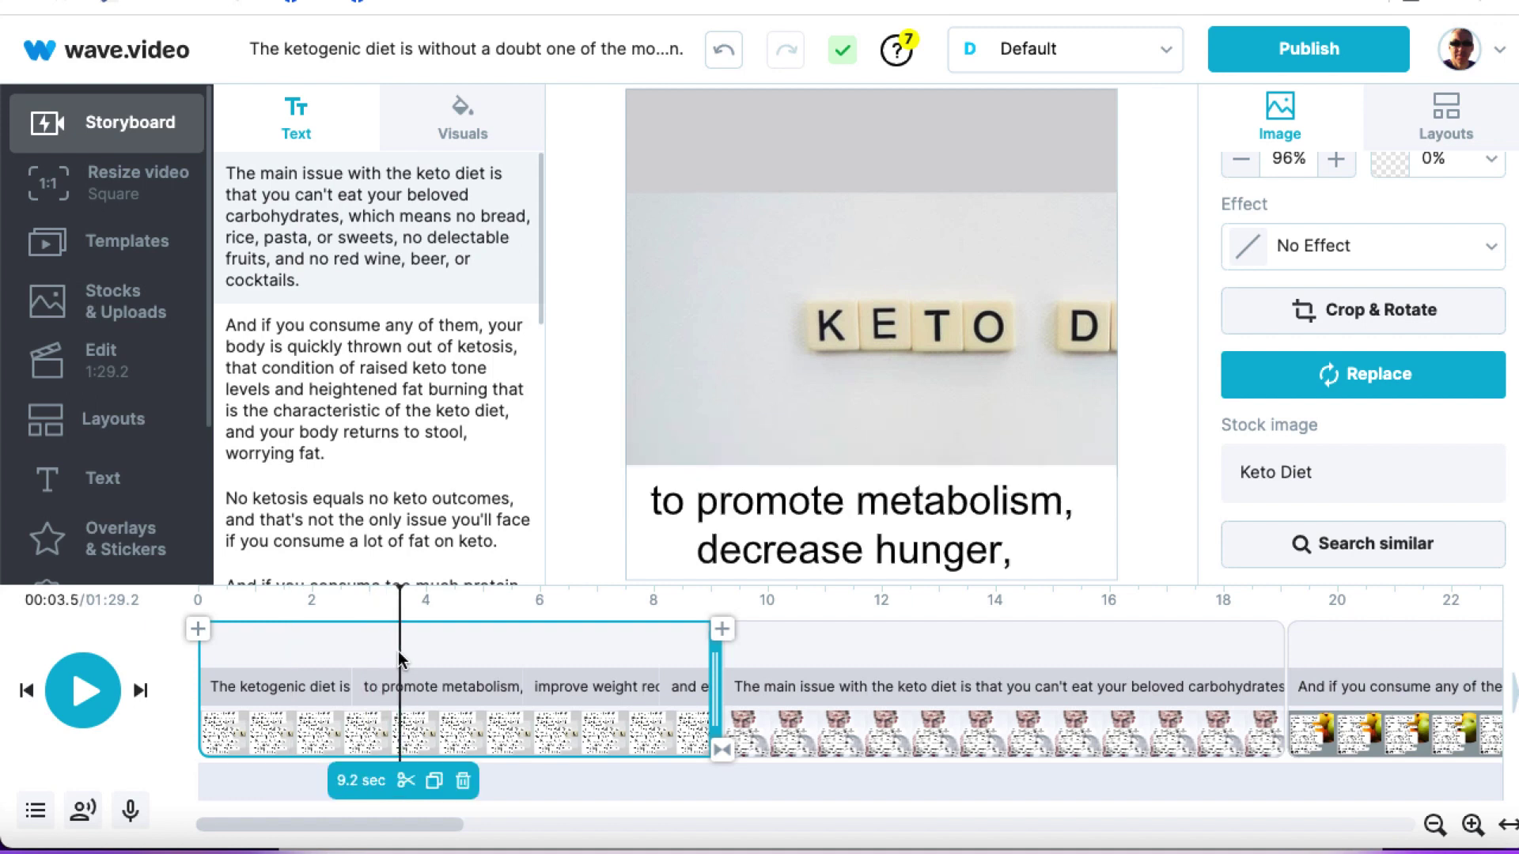
{"action": "left_click", "coordinate": [576, 661]}
{"action": "left_click", "coordinate": [297, 655]}
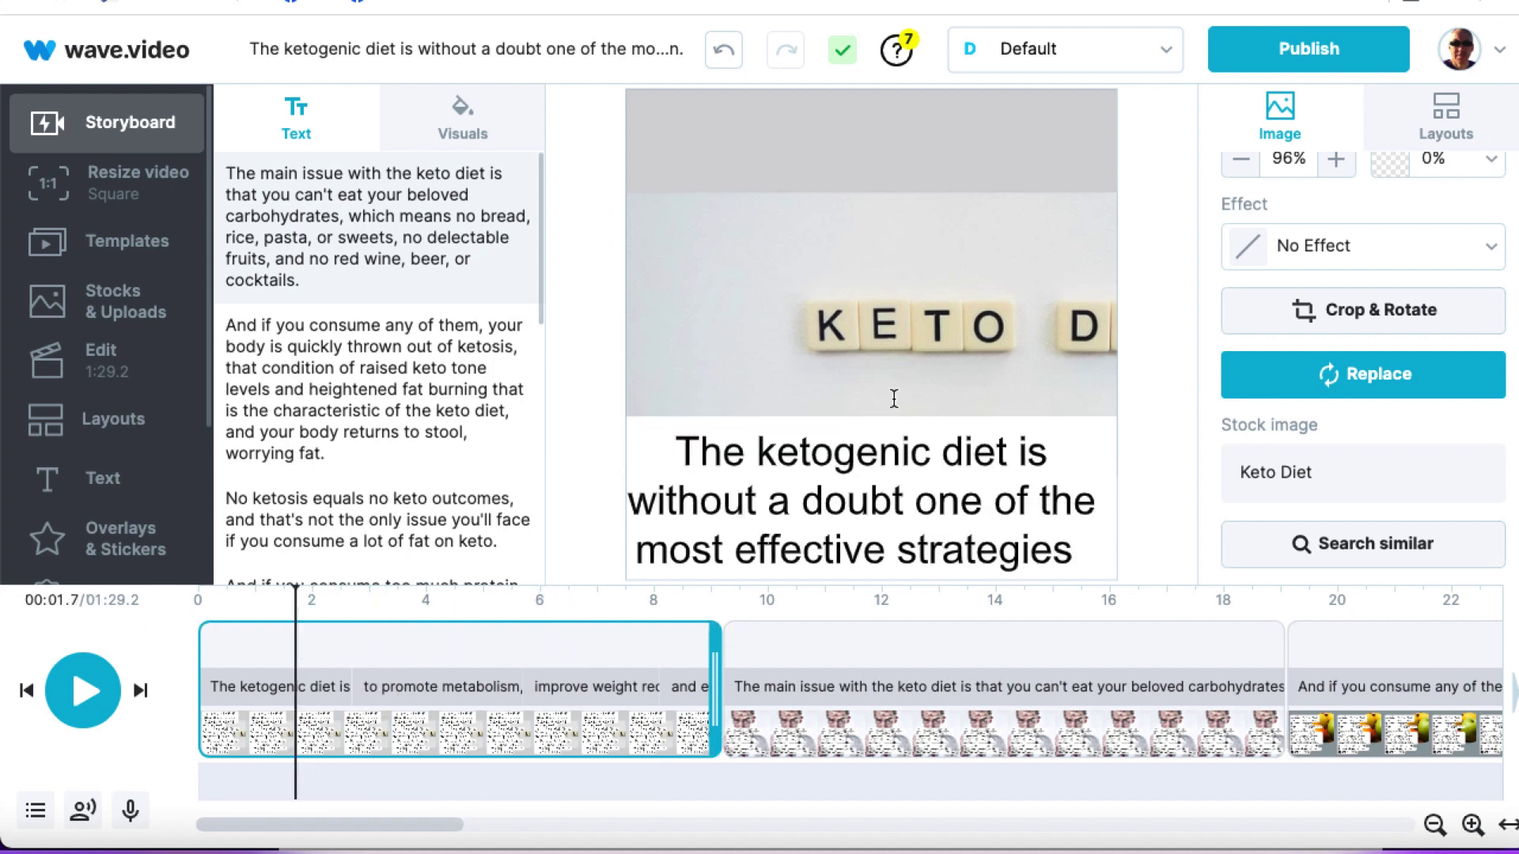
{"action": "left_click", "coordinate": [631, 506]}
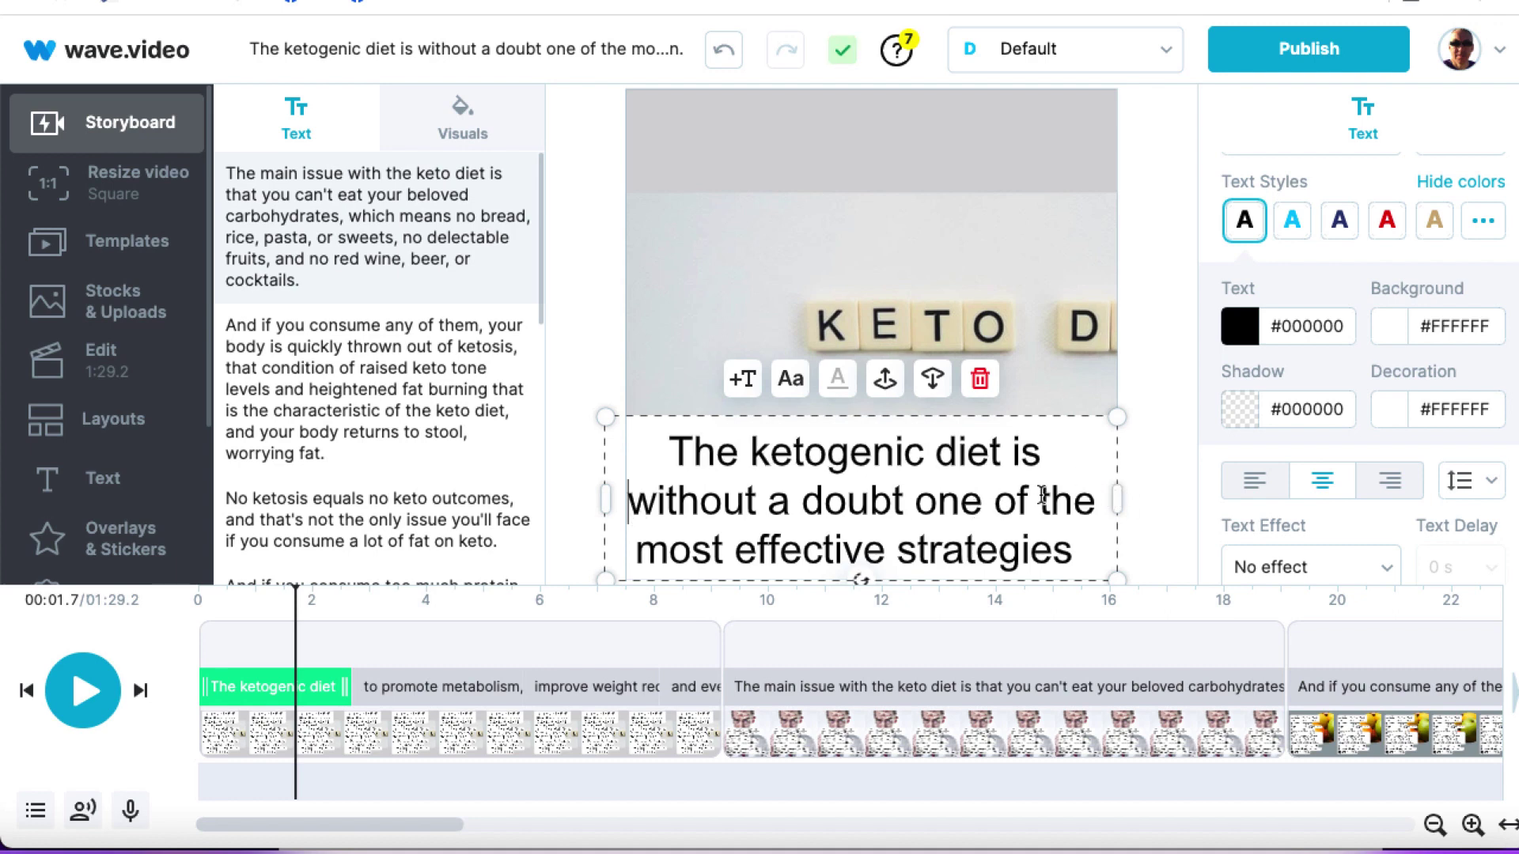
{"action": "left_click_drag", "start_coordinate": [1027, 484], "coordinate": [1049, 482]}
{"action": "left_click", "coordinate": [1017, 295]}
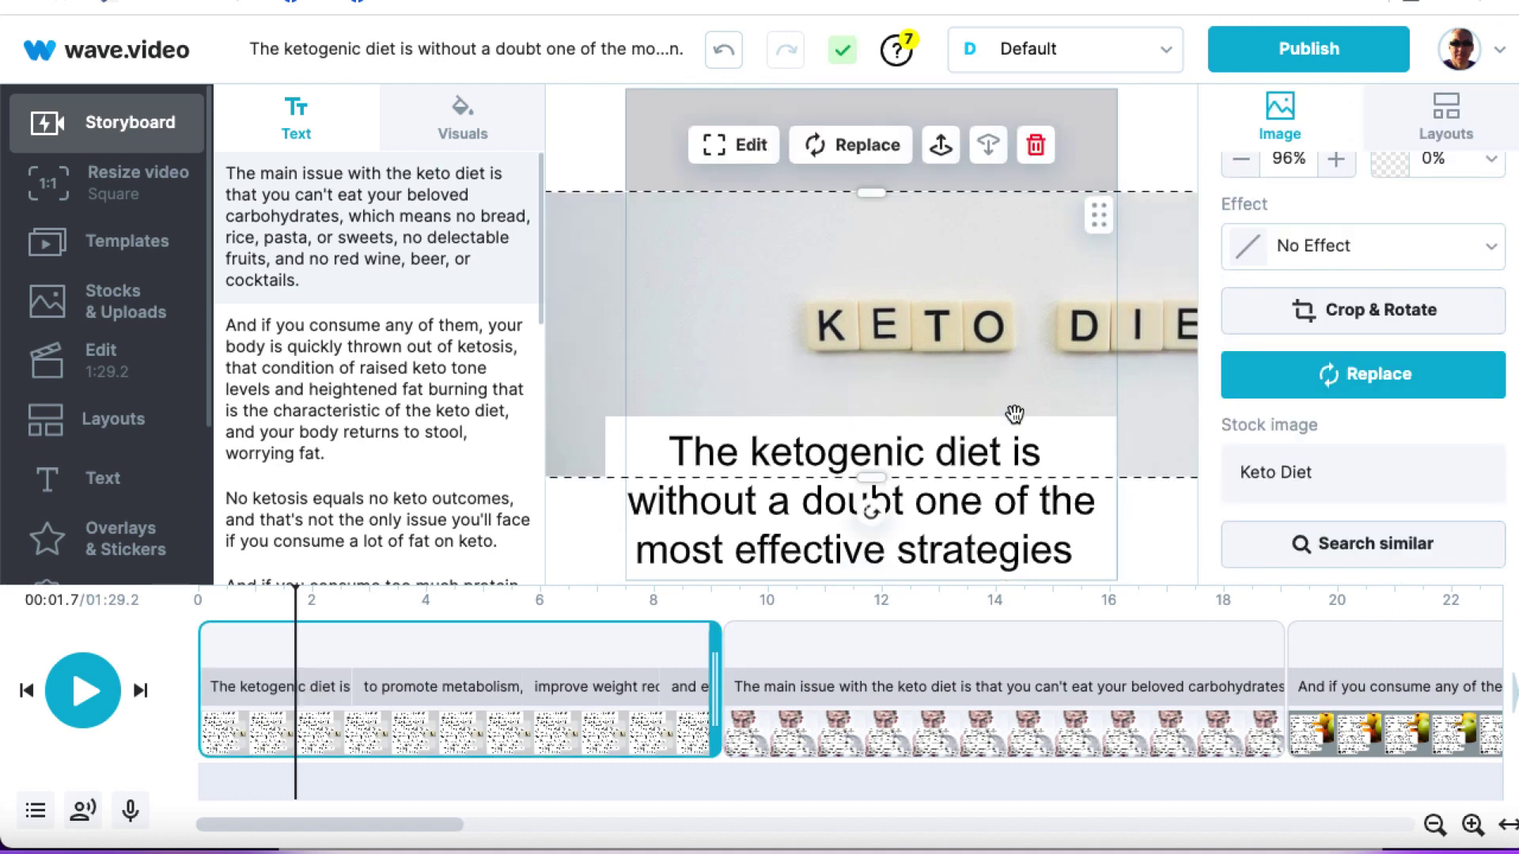
{"action": "left_click", "coordinate": [1018, 455]}
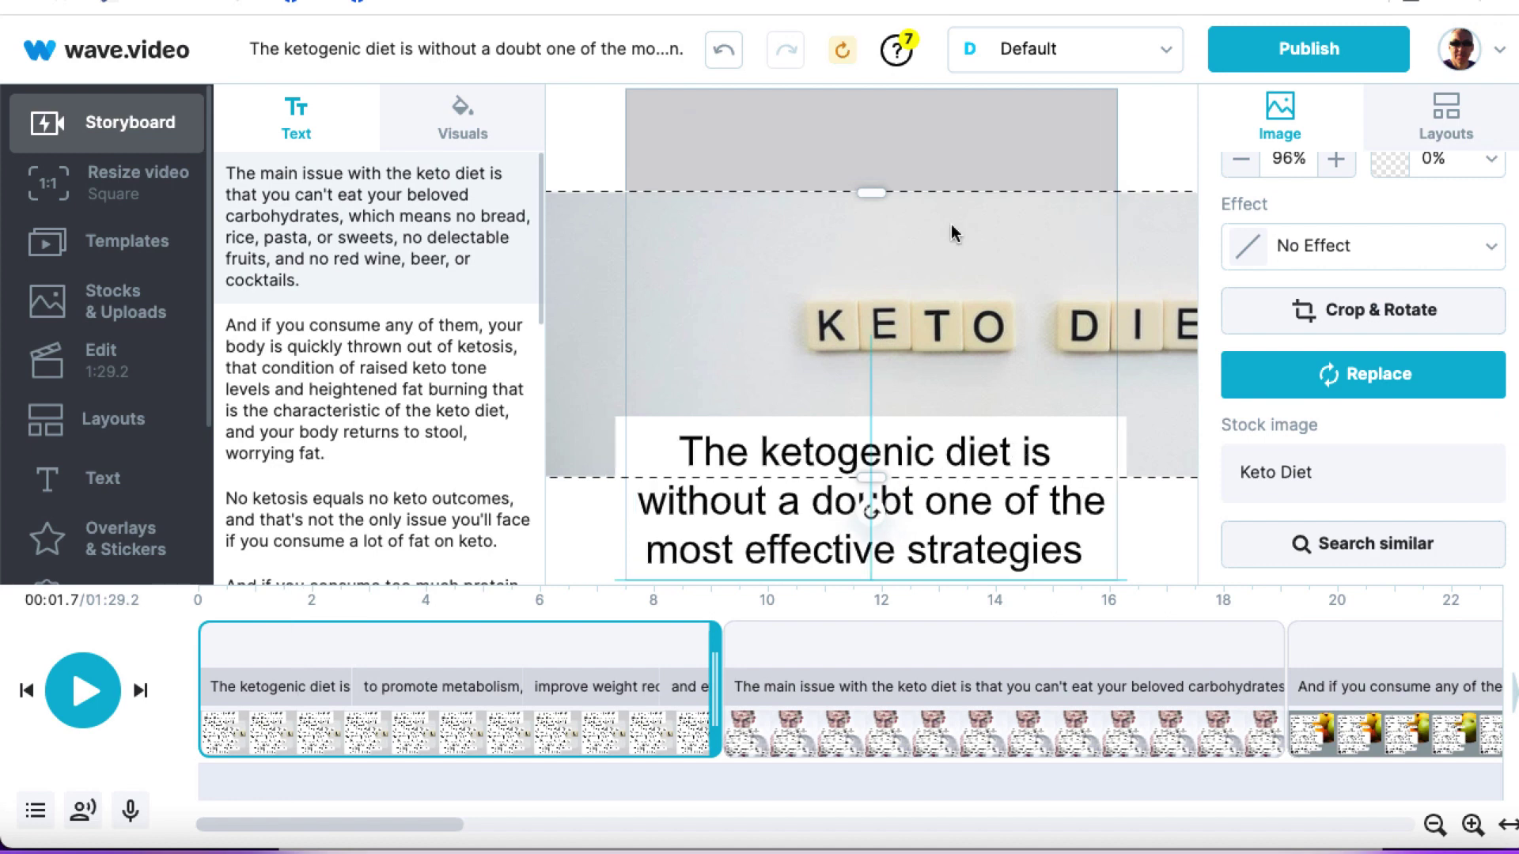
- Start replacing the first scene's "Keto Diet" image from the stock library and search the library for "keto"
{"action": "left_click", "coordinate": [927, 122]}
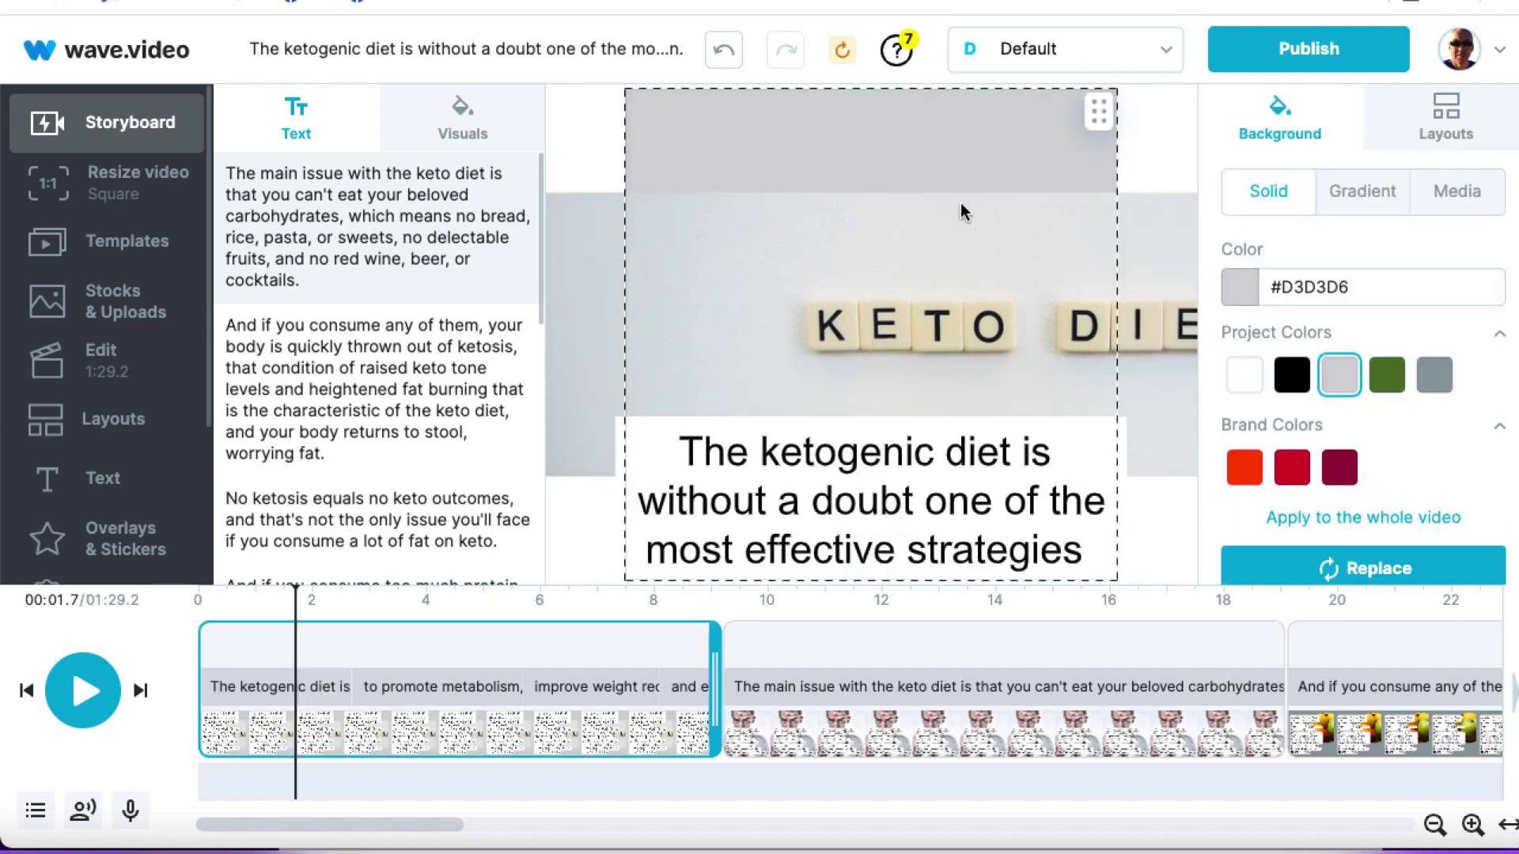
{"action": "left_click", "coordinate": [861, 293]}
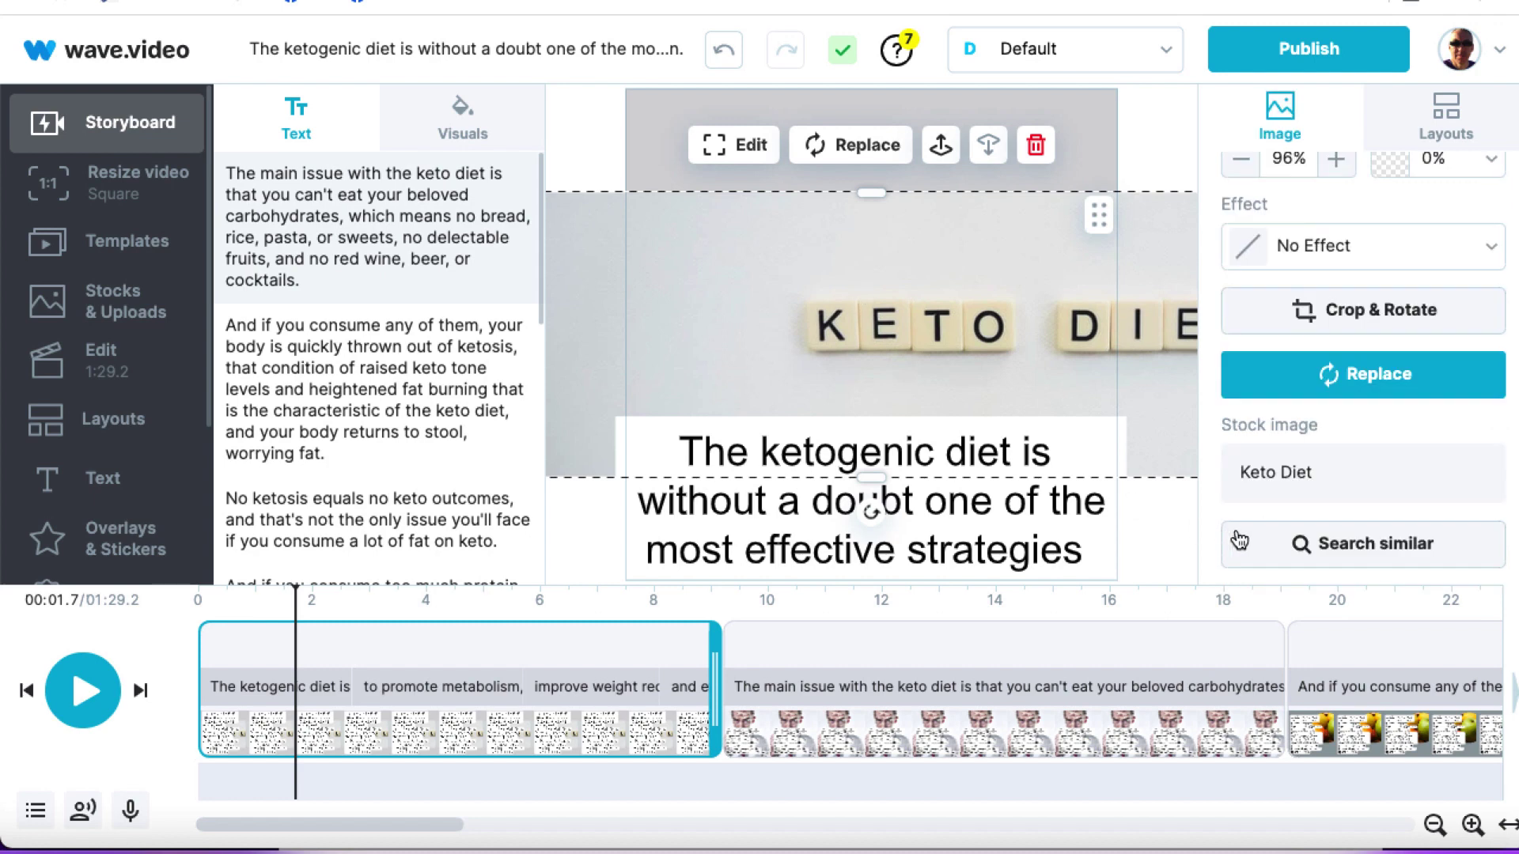
{"action": "left_click", "coordinate": [1329, 378]}
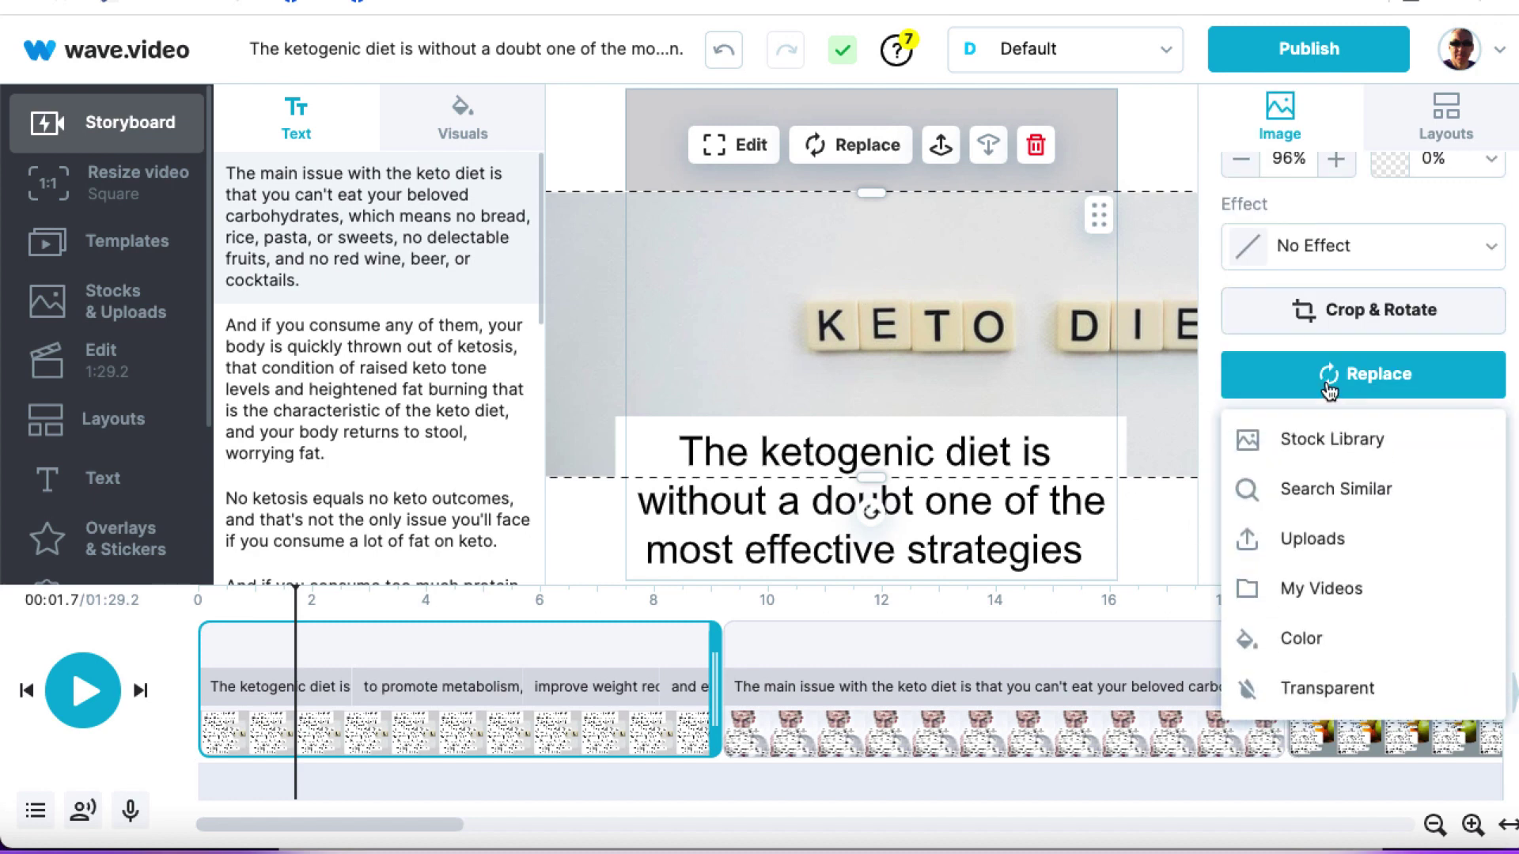
{"action": "left_click", "coordinate": [1328, 440]}
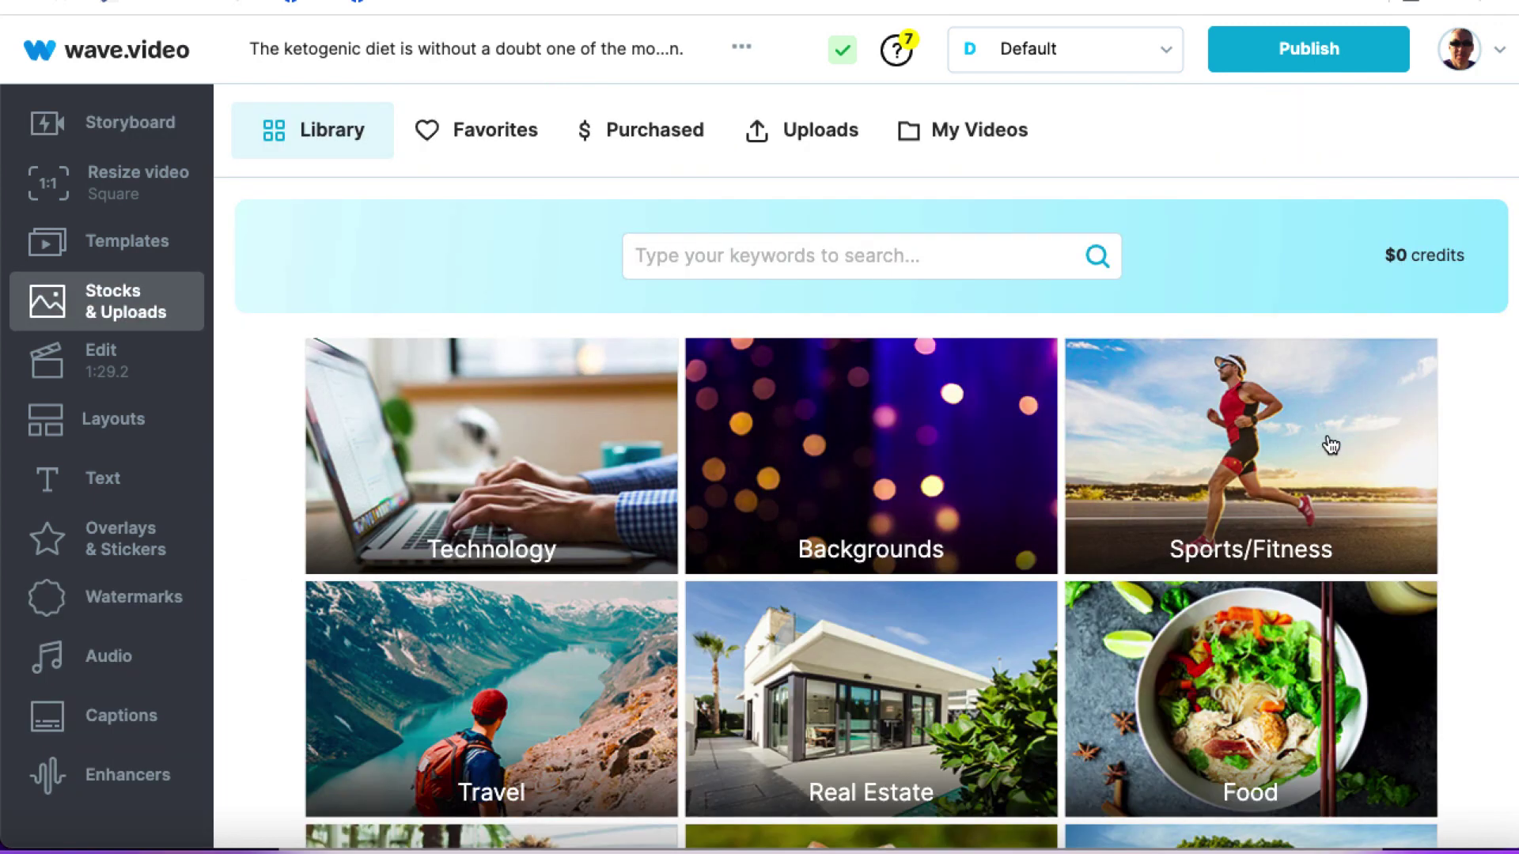
{"action": "left_click", "coordinate": [872, 252]}
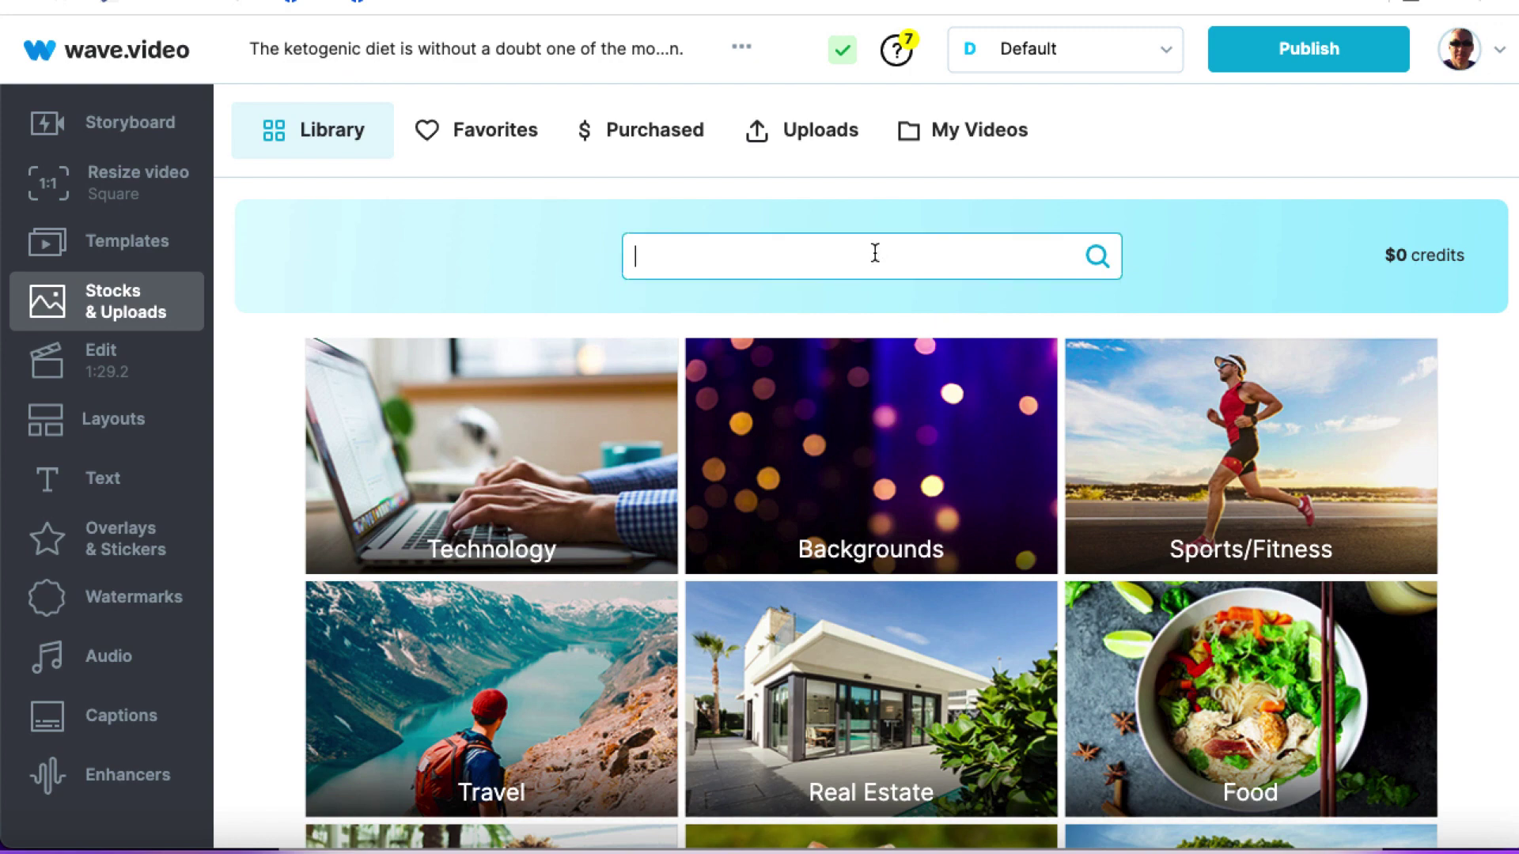
{"action": "type", "text": "keto"}
{"action": "key", "text": "Return"}
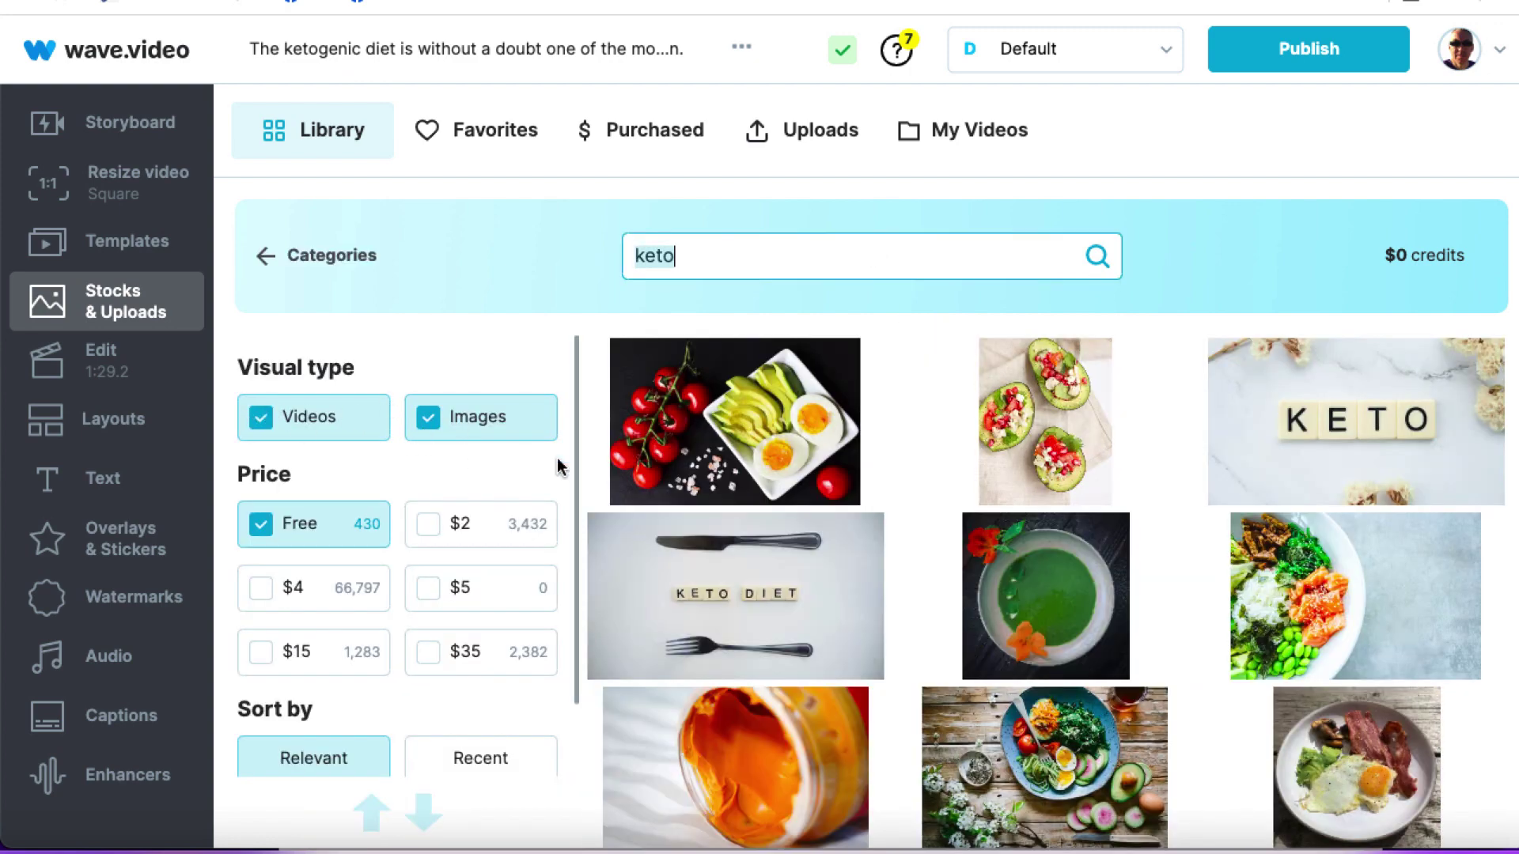
- Replace the image with the tomato, avocado and egg photo and extend its upper edge to the top of the frame
{"action": "scroll", "coordinate": [724, 617], "scroll_direction": "down", "scroll_amount": 1}
{"action": "scroll", "coordinate": [731, 624], "scroll_direction": "up", "scroll_amount": 1}
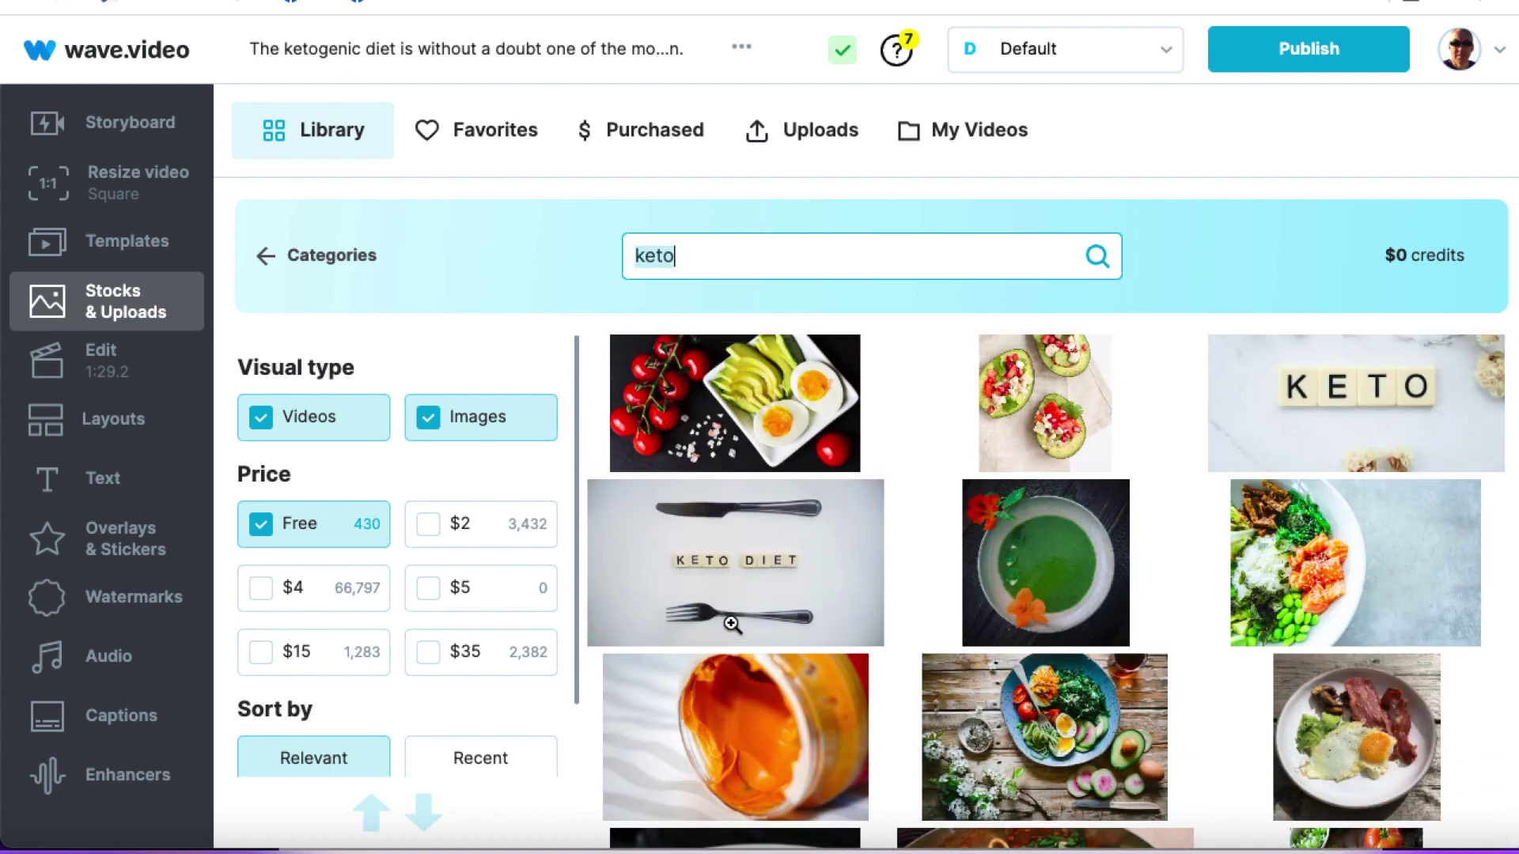
{"action": "mouse_move", "coordinate": [737, 435]}
{"action": "left_click", "coordinate": [799, 485]}
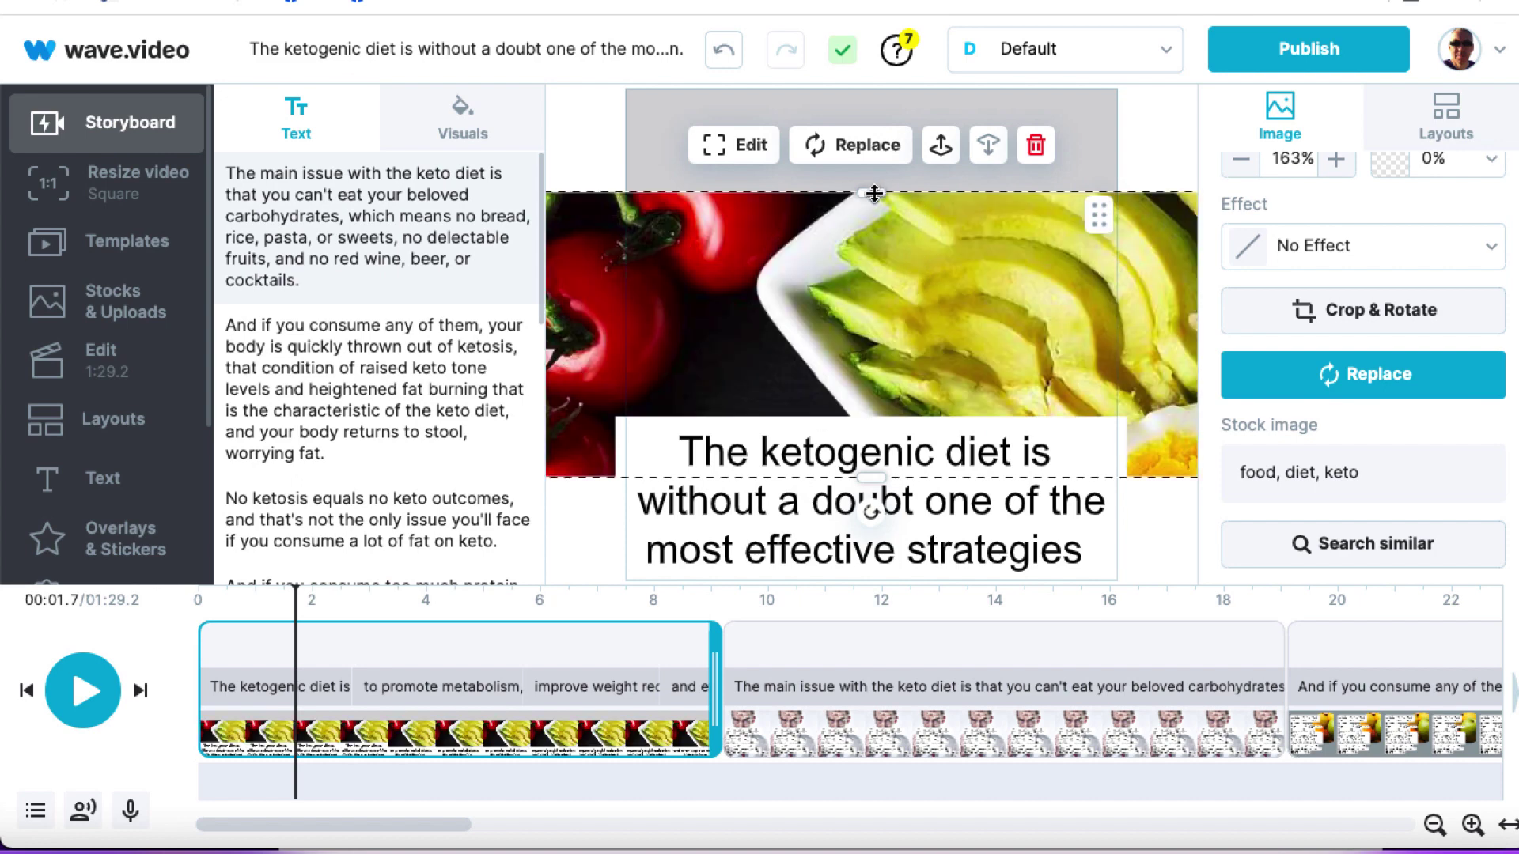
{"action": "left_click_drag", "start_coordinate": [872, 192], "coordinate": [869, 84]}
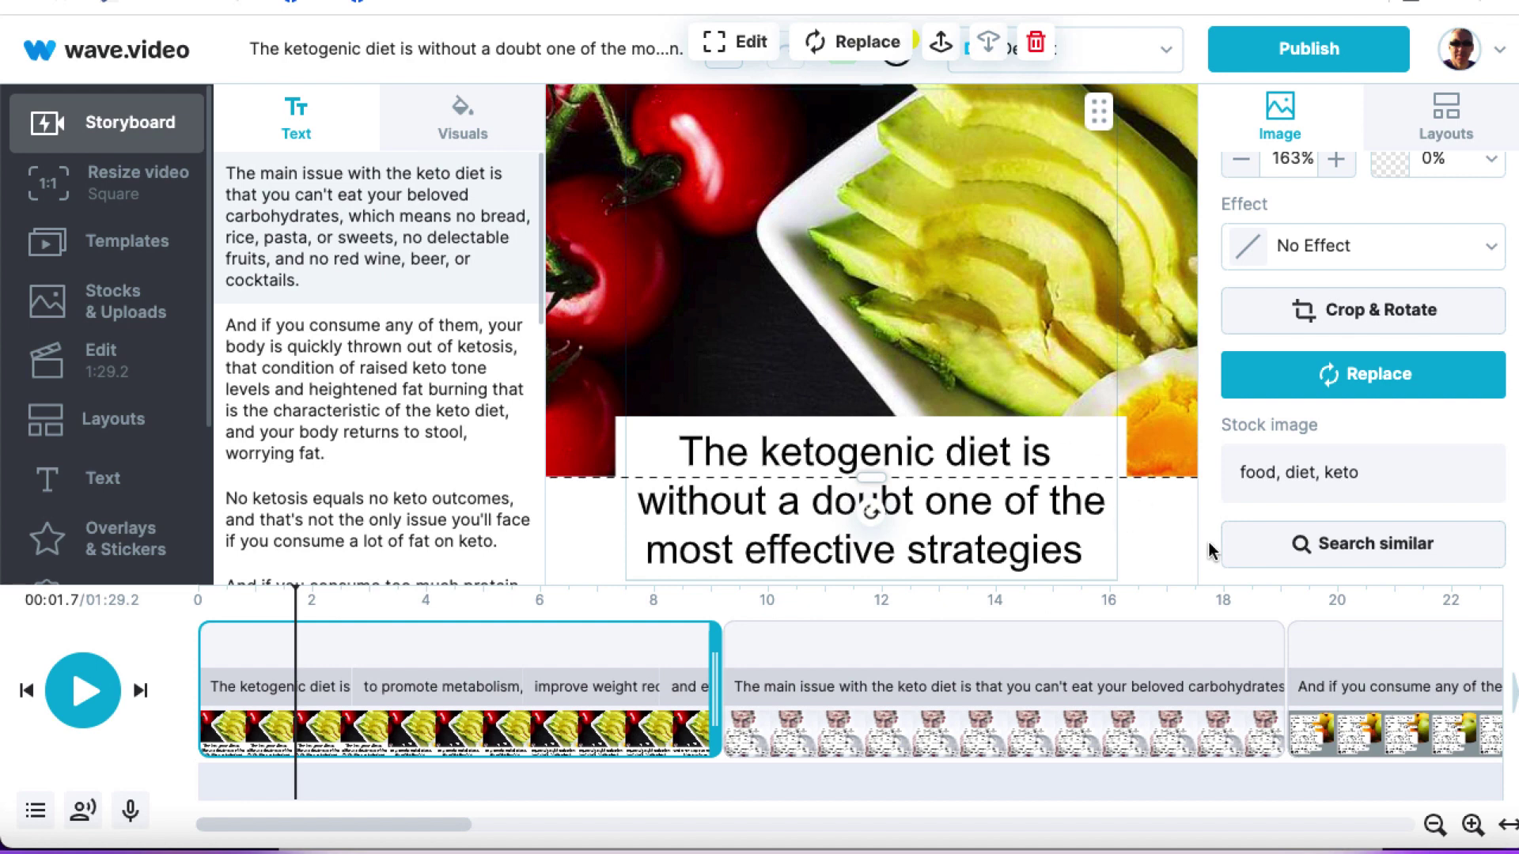
- Check the first scene's captions in sequence and centre the "and even improve mental concentration." block horizontally in the frame
{"action": "left_click", "coordinate": [839, 657]}
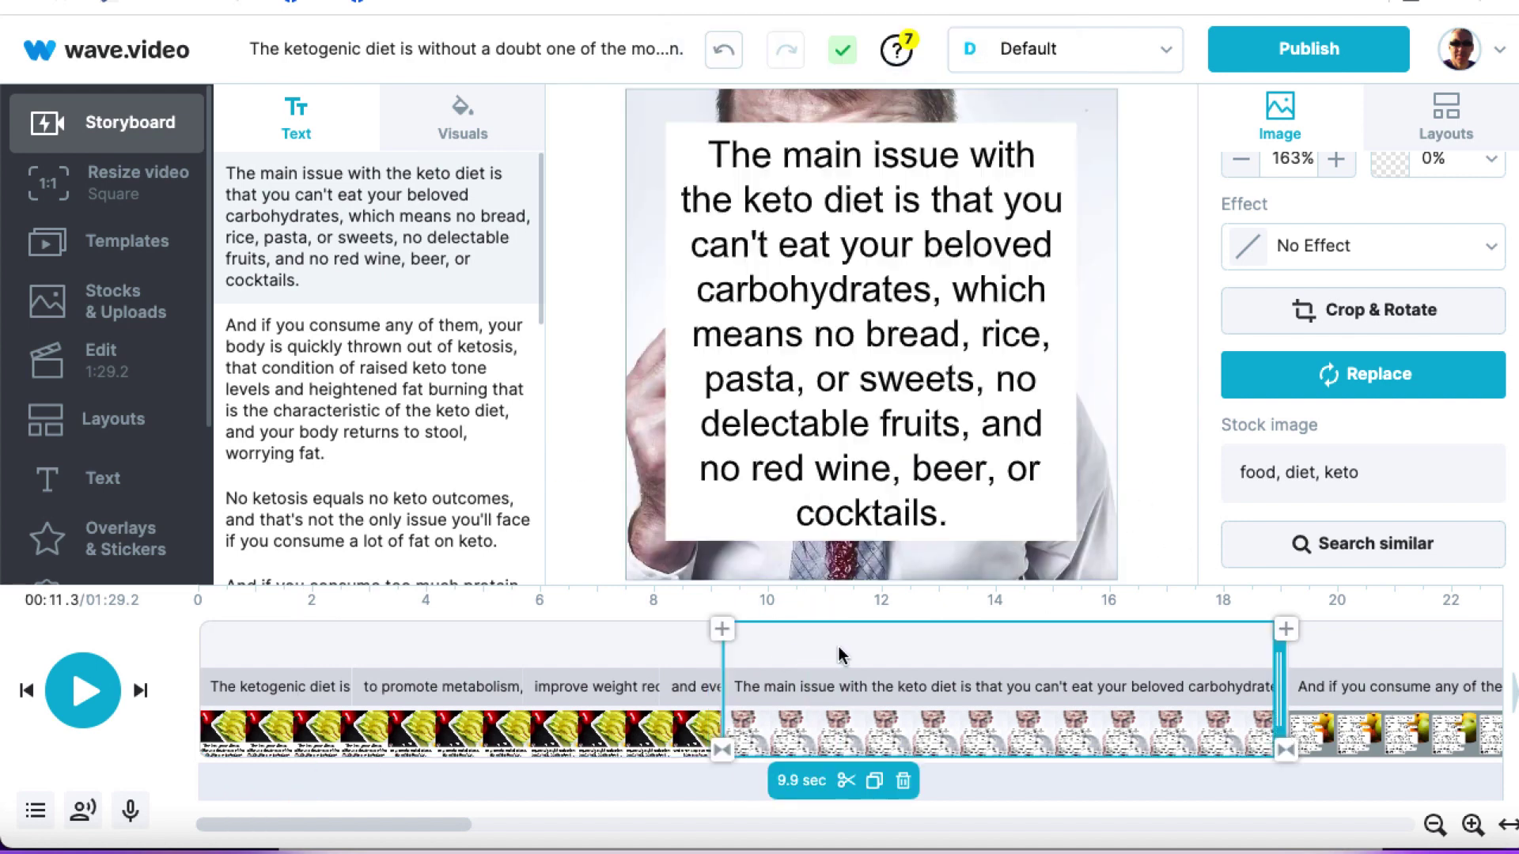
{"action": "left_click", "coordinate": [501, 660]}
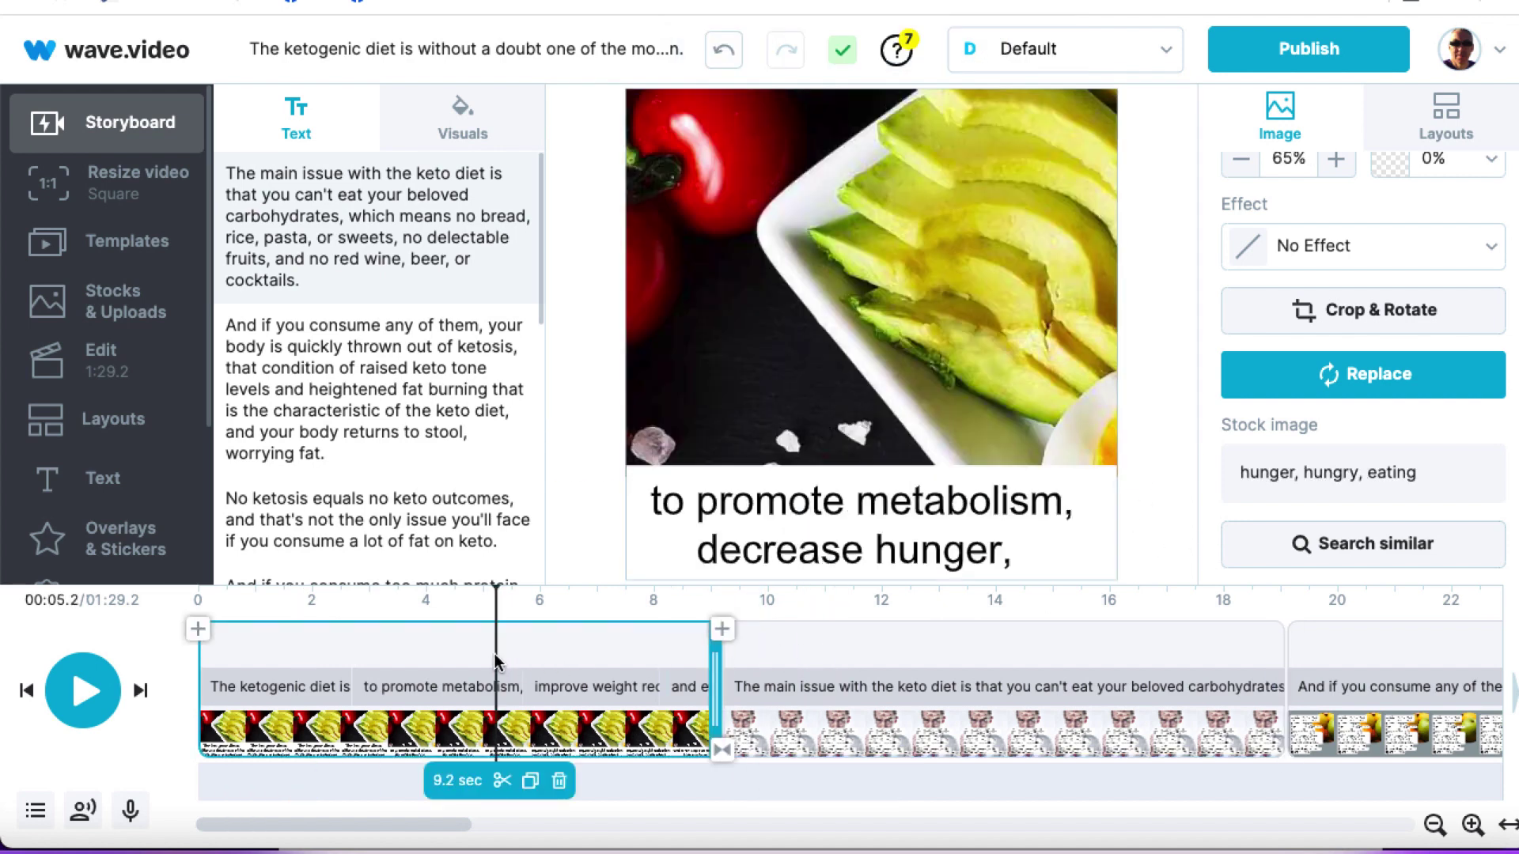
{"action": "left_click", "coordinate": [263, 651]}
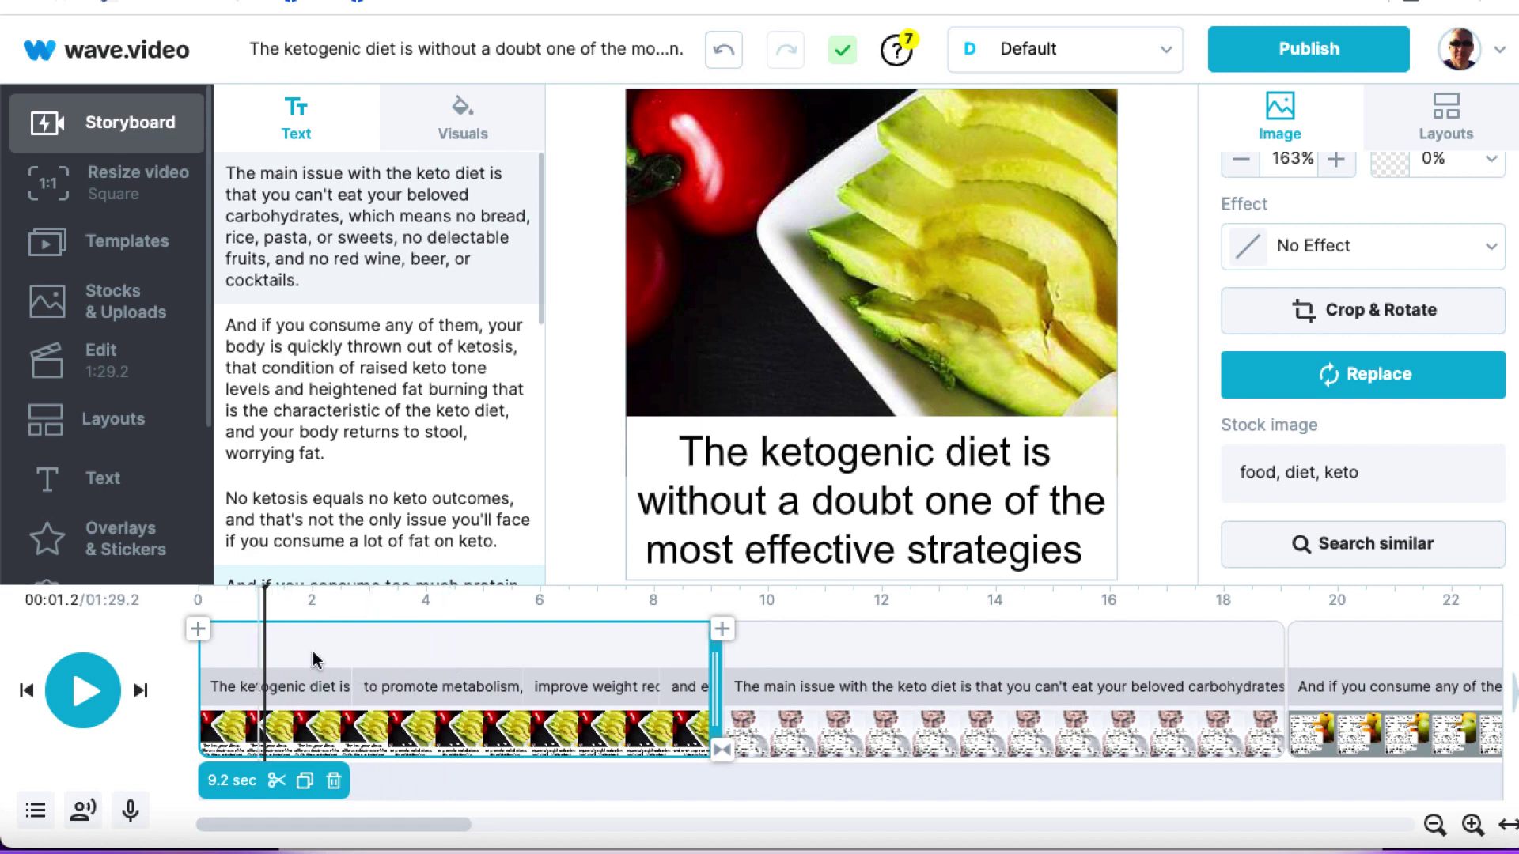
{"action": "left_click", "coordinate": [425, 651]}
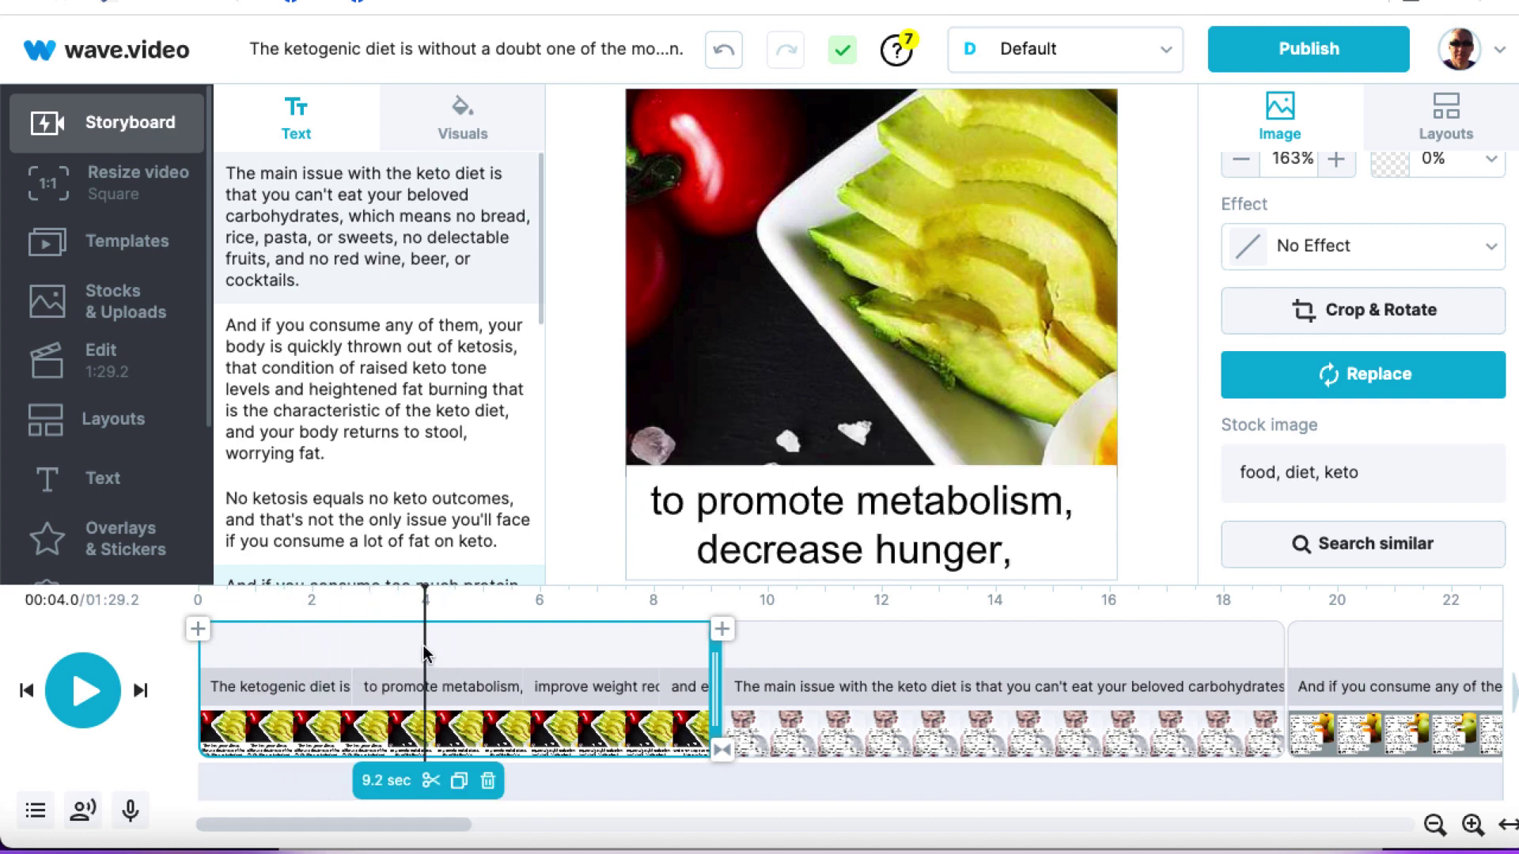
{"action": "left_click", "coordinate": [563, 652]}
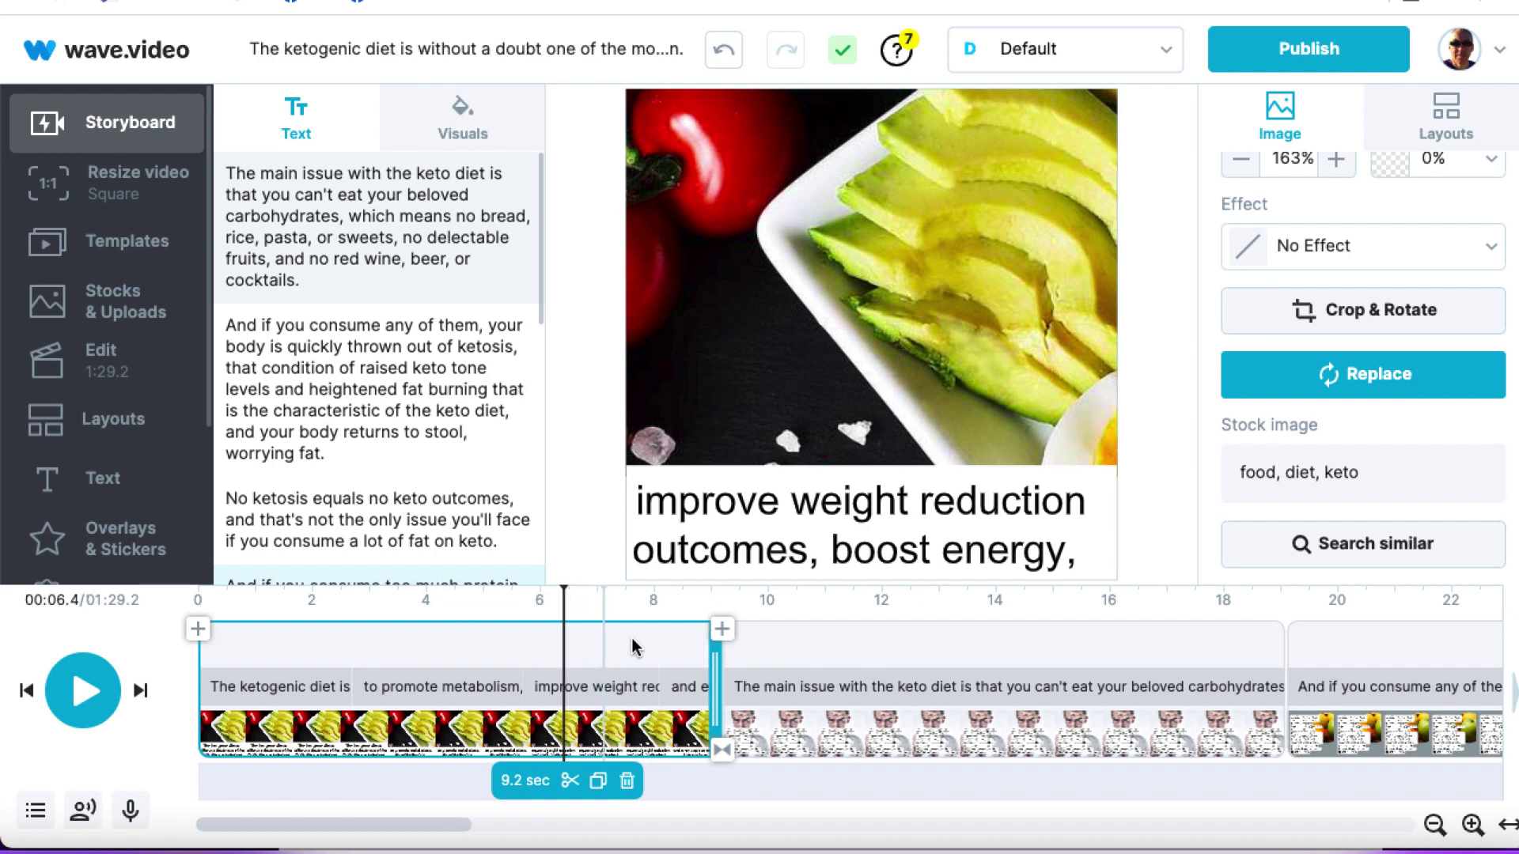
{"action": "left_click", "coordinate": [677, 647]}
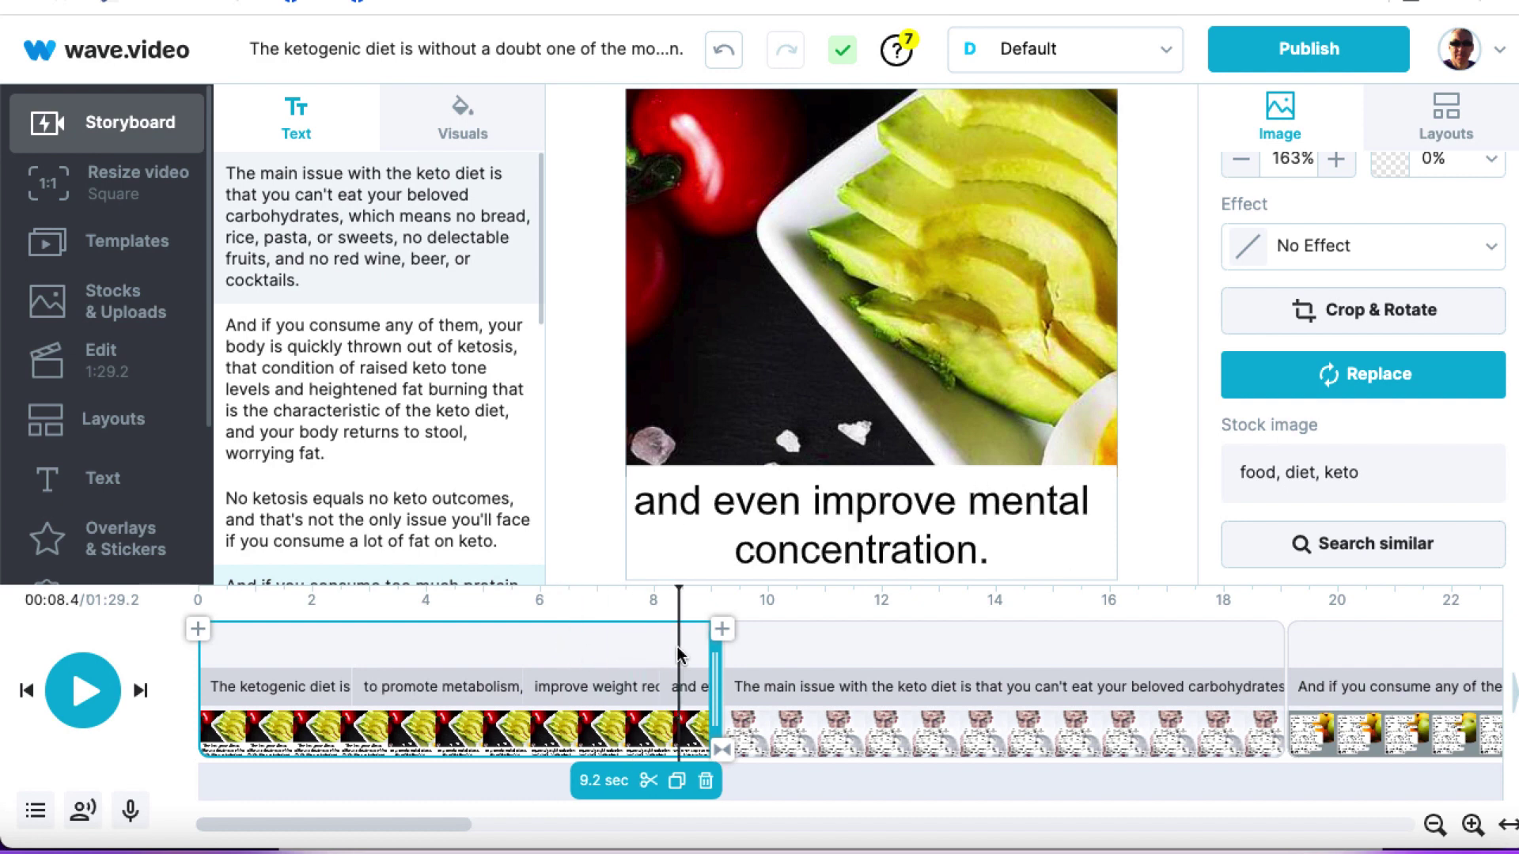
{"action": "left_click_drag", "start_coordinate": [789, 514], "coordinate": [805, 518]}
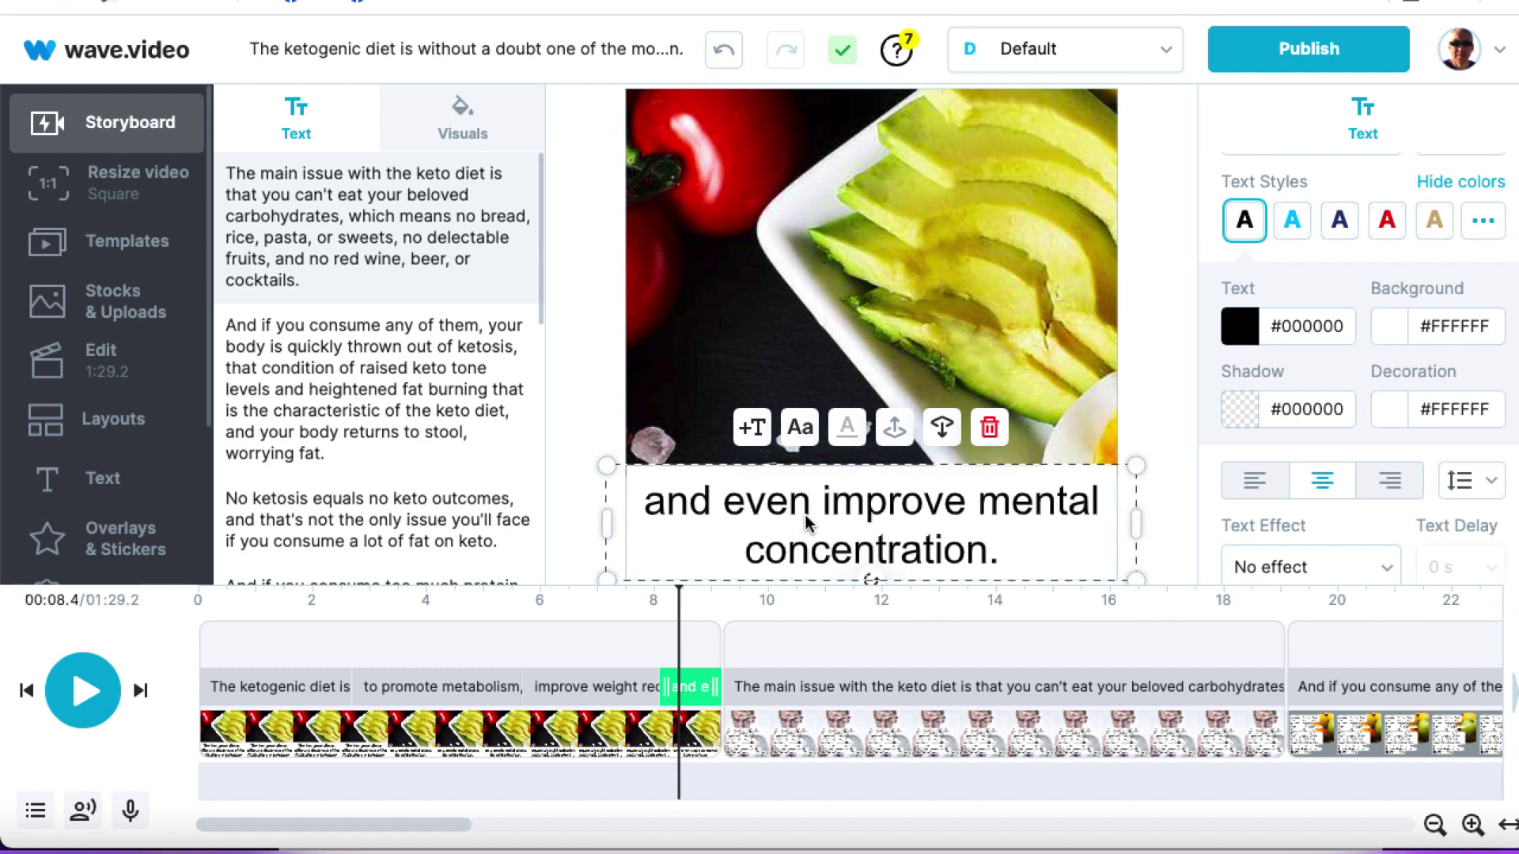
- Show the font settings of the first text block and view the options for adding a voice-over
{"action": "left_click", "coordinate": [294, 633]}
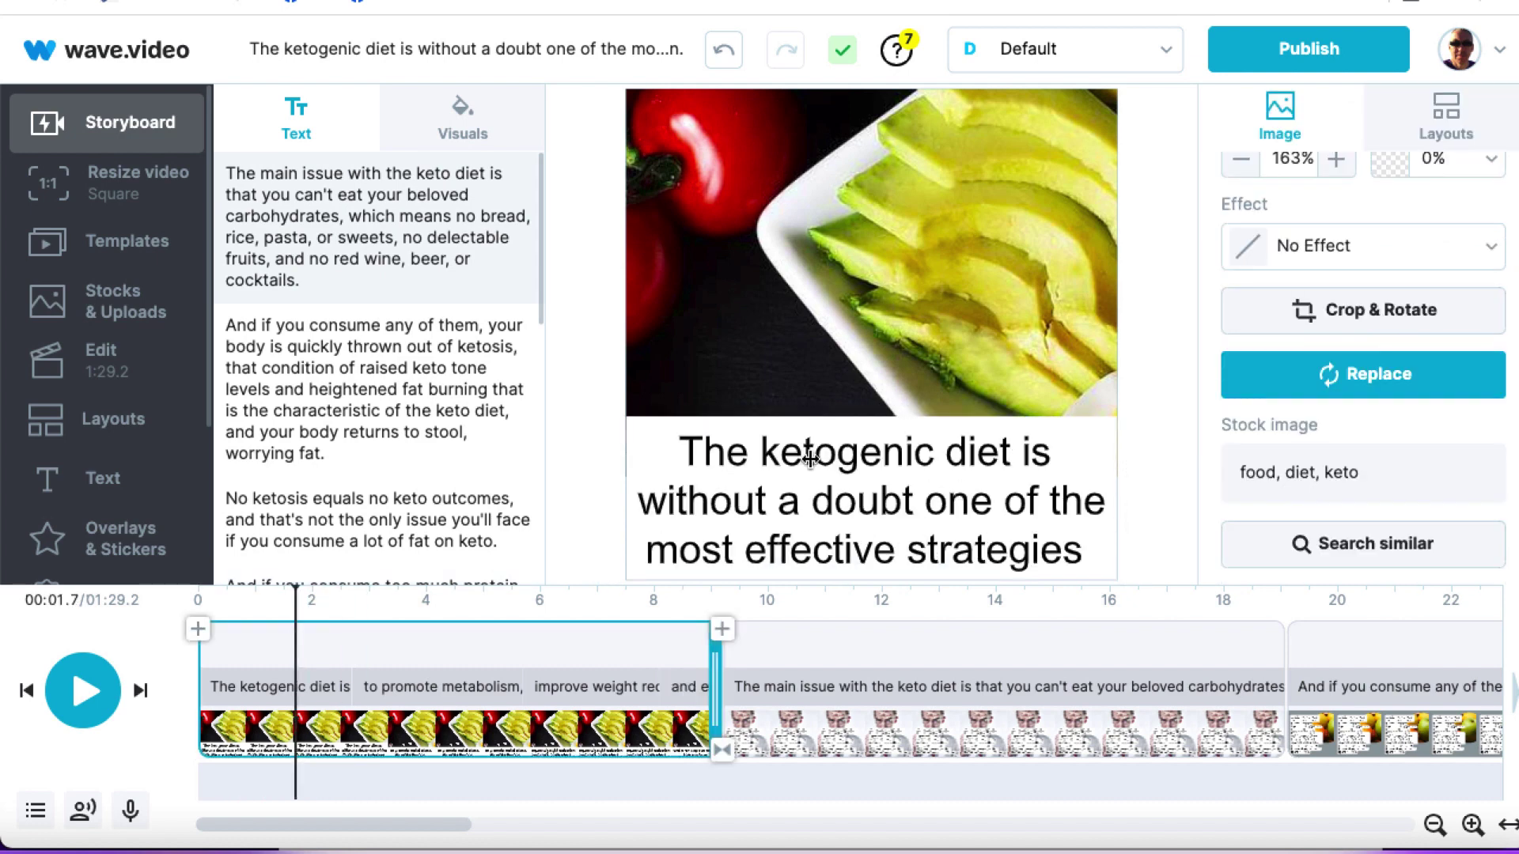
{"action": "left_click", "coordinate": [1045, 475]}
{"action": "scroll", "coordinate": [1391, 285], "scroll_direction": "up", "scroll_amount": 2}
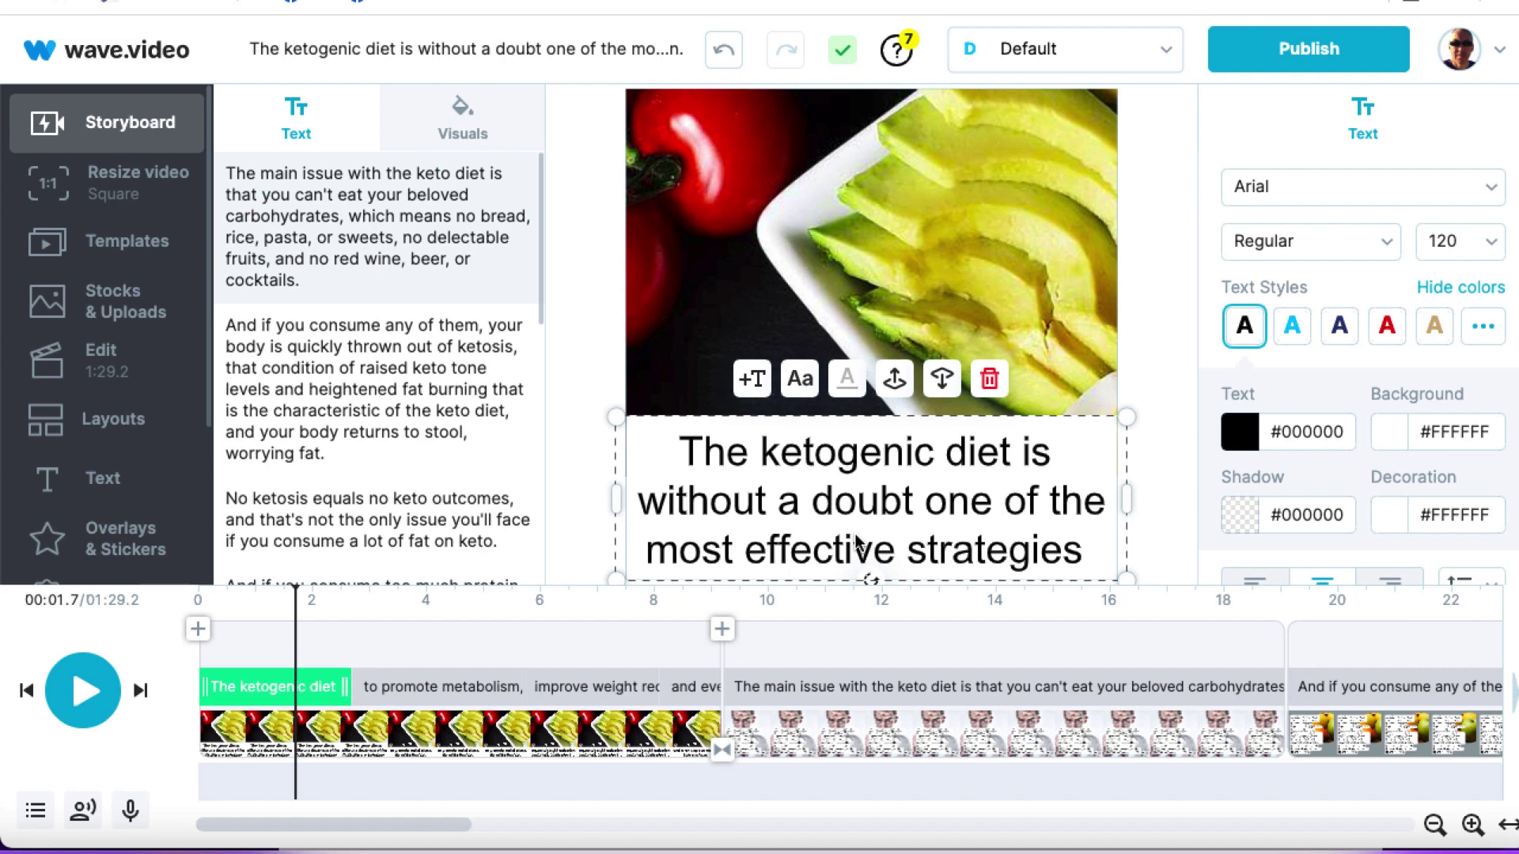
{"action": "left_click", "coordinate": [127, 819]}
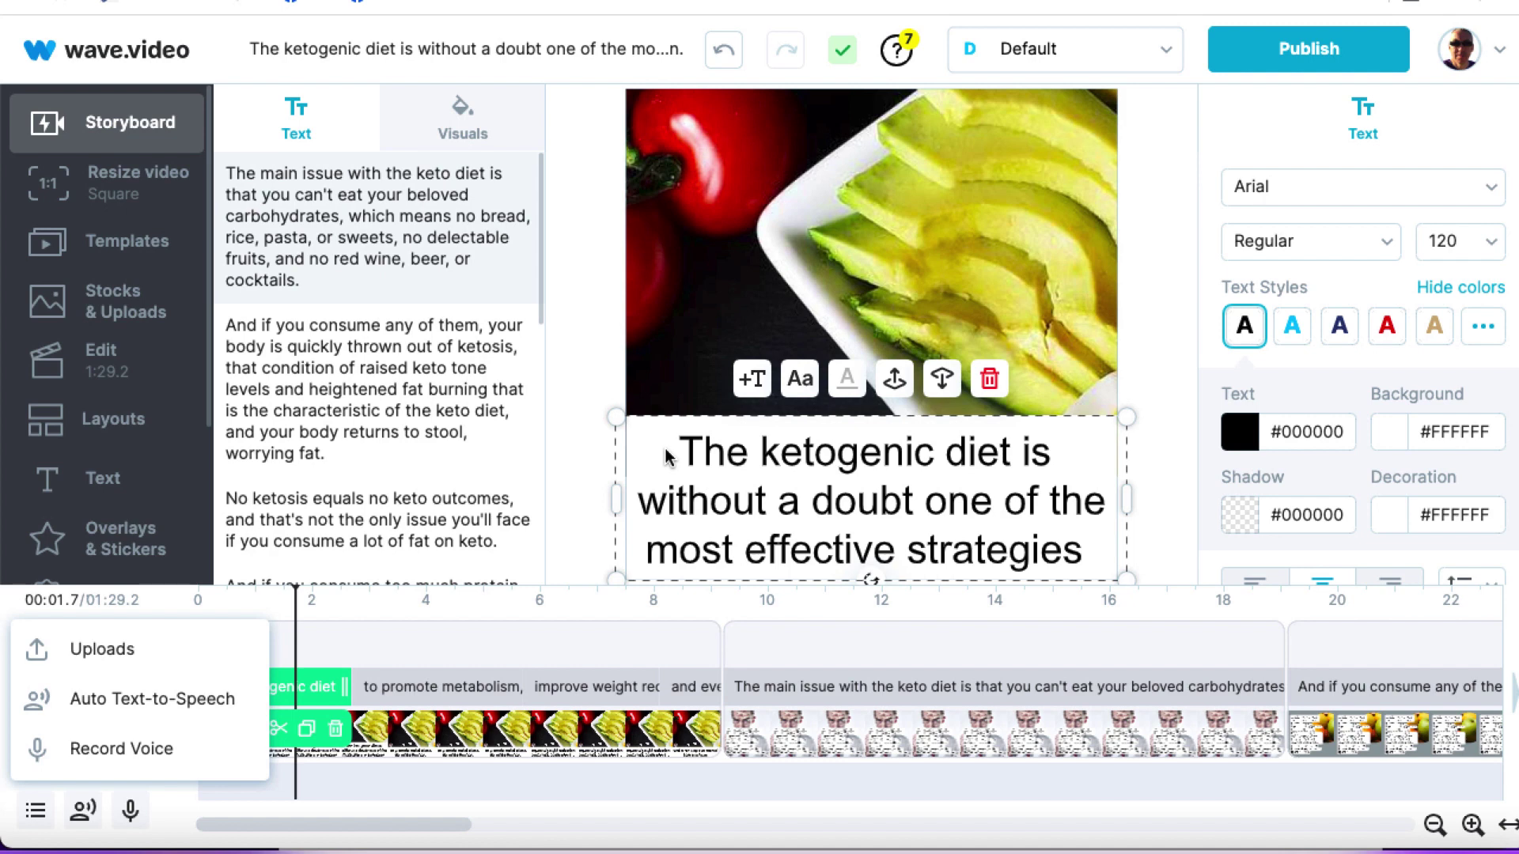
- Publish the project as a video and start rendering it at 1080p in mp4 format
{"action": "left_click", "coordinate": [1303, 52]}
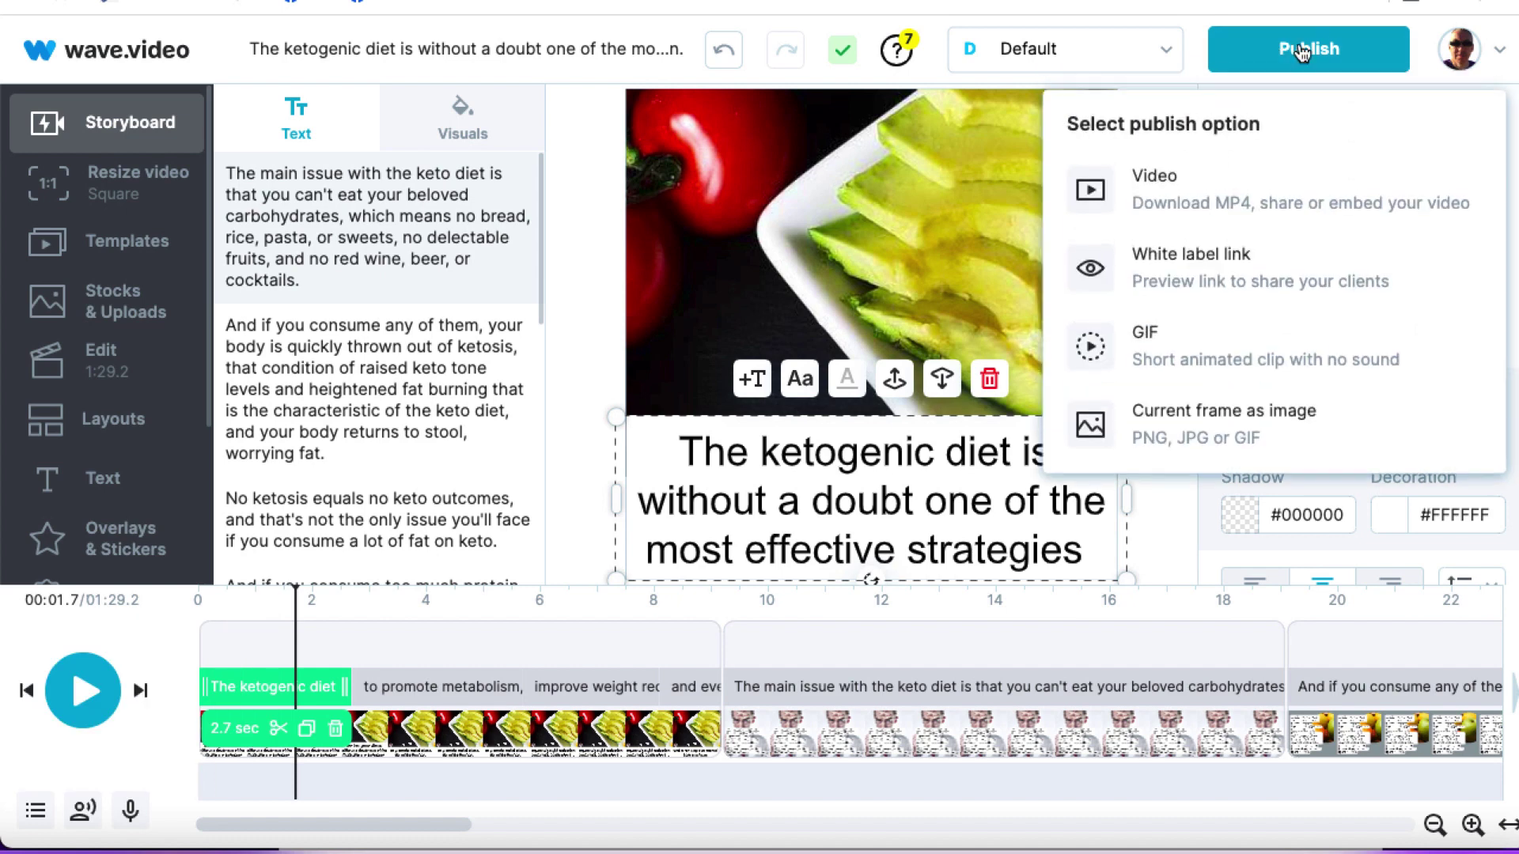
{"action": "left_click", "coordinate": [1171, 190]}
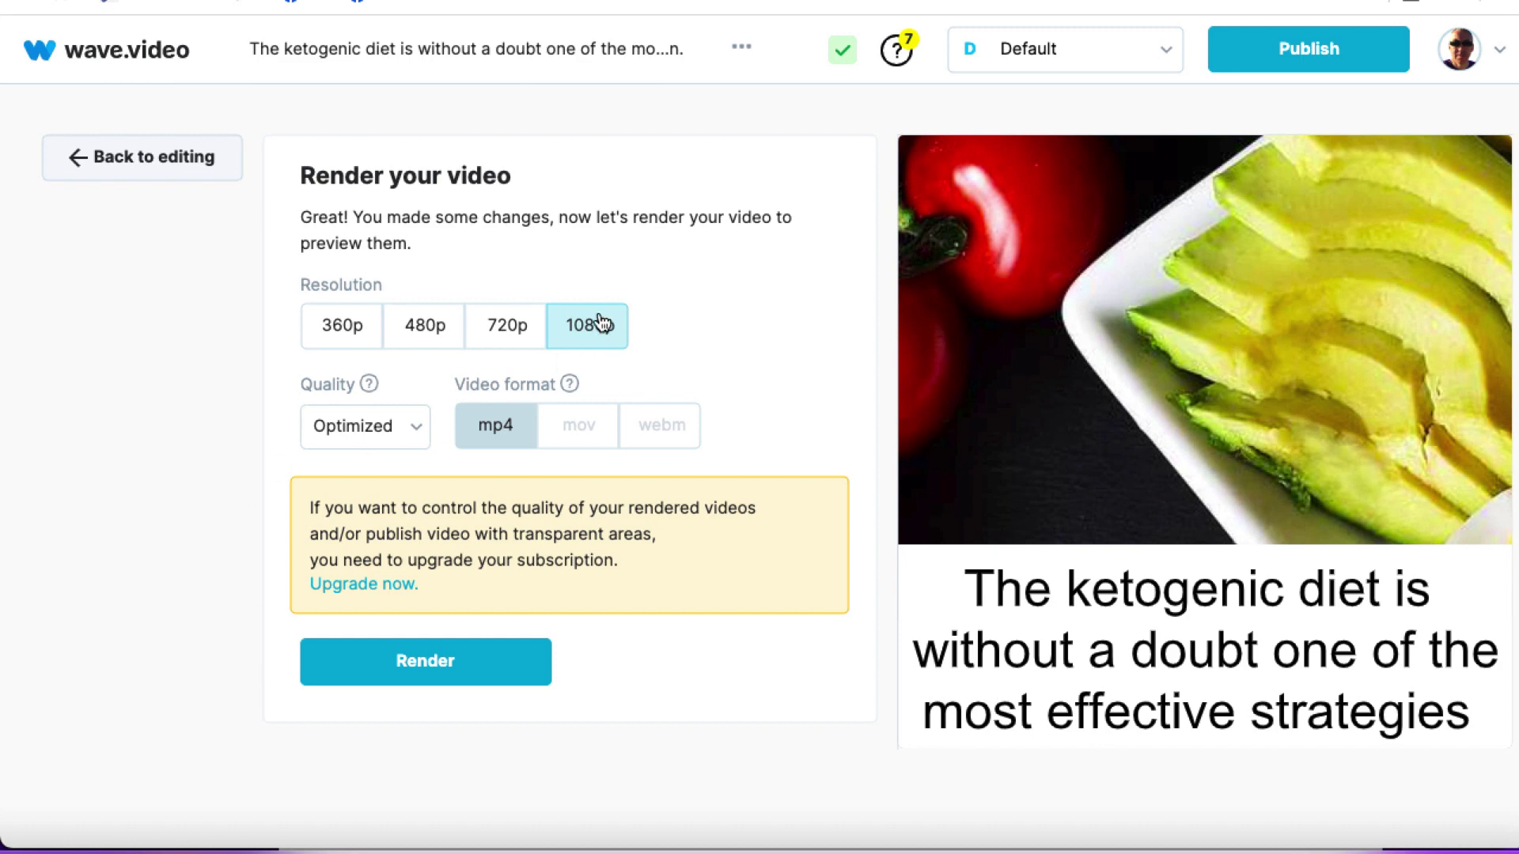
{"action": "left_click", "coordinate": [471, 660]}
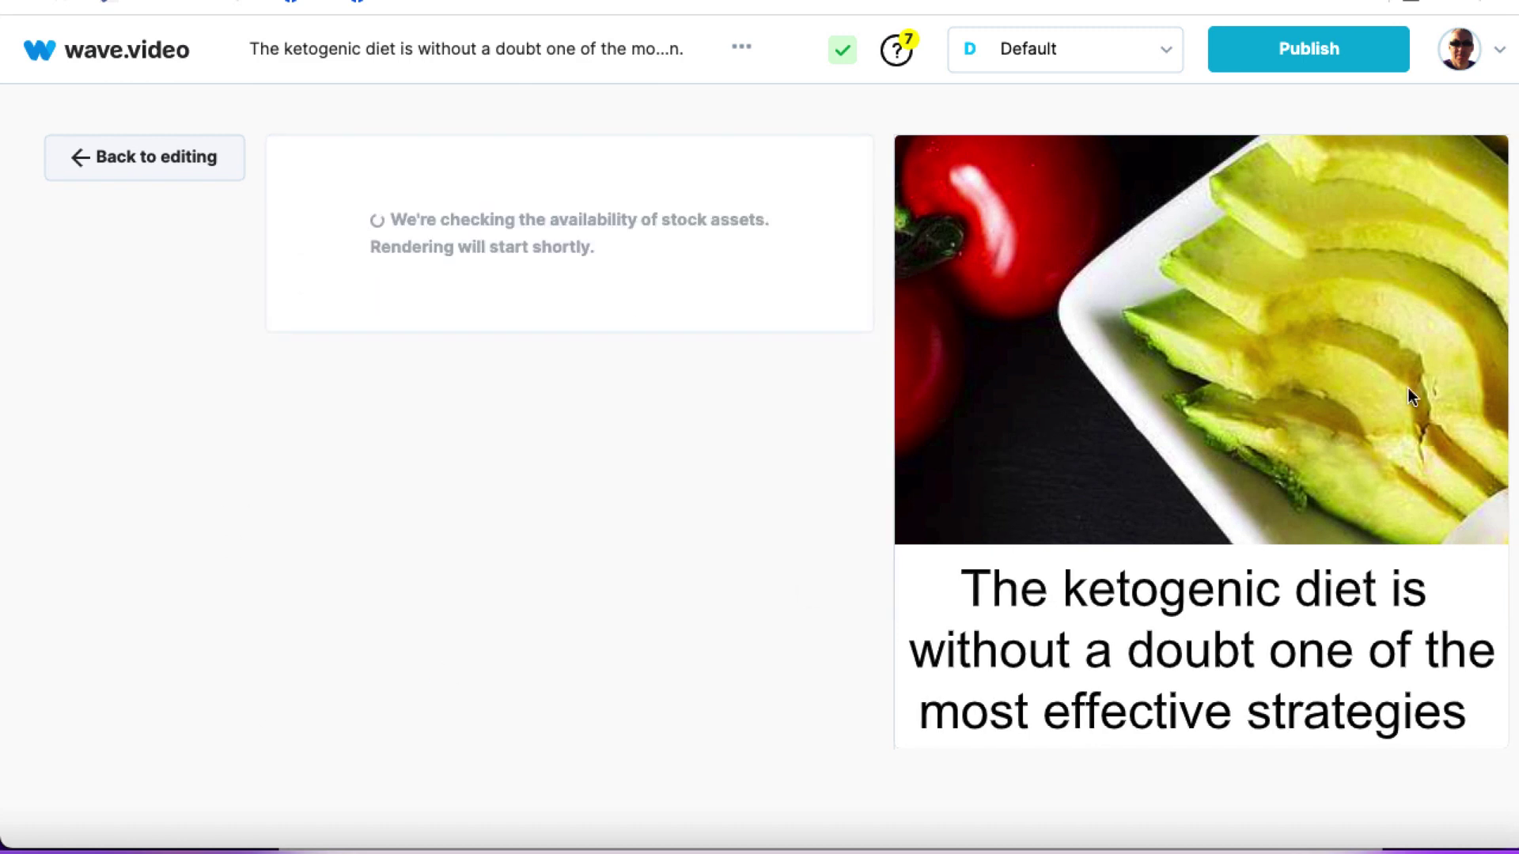